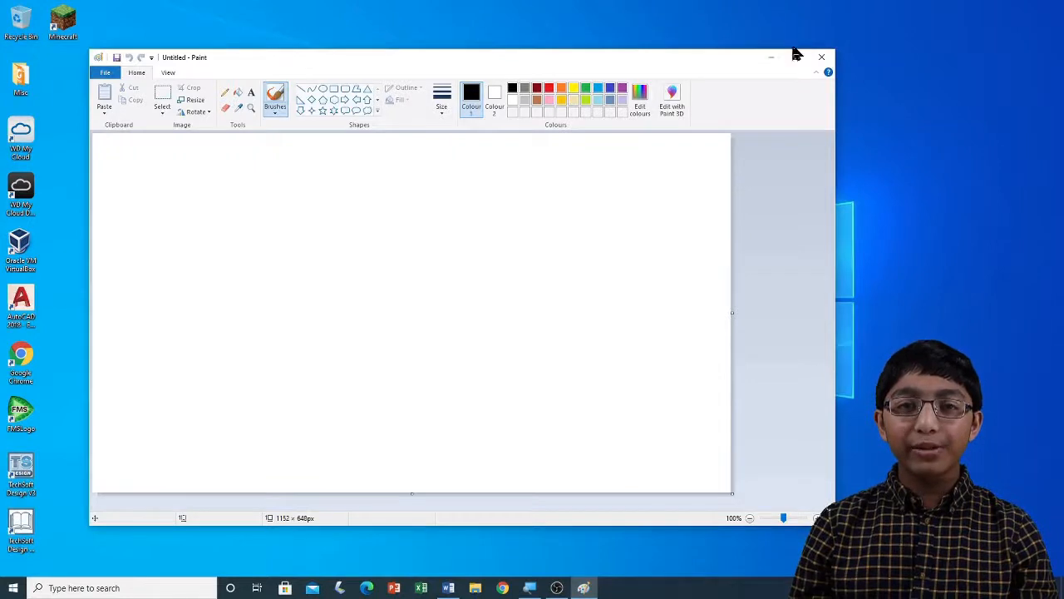
Step: Maximise the window and look over the file commands and the view options
click(796, 57)
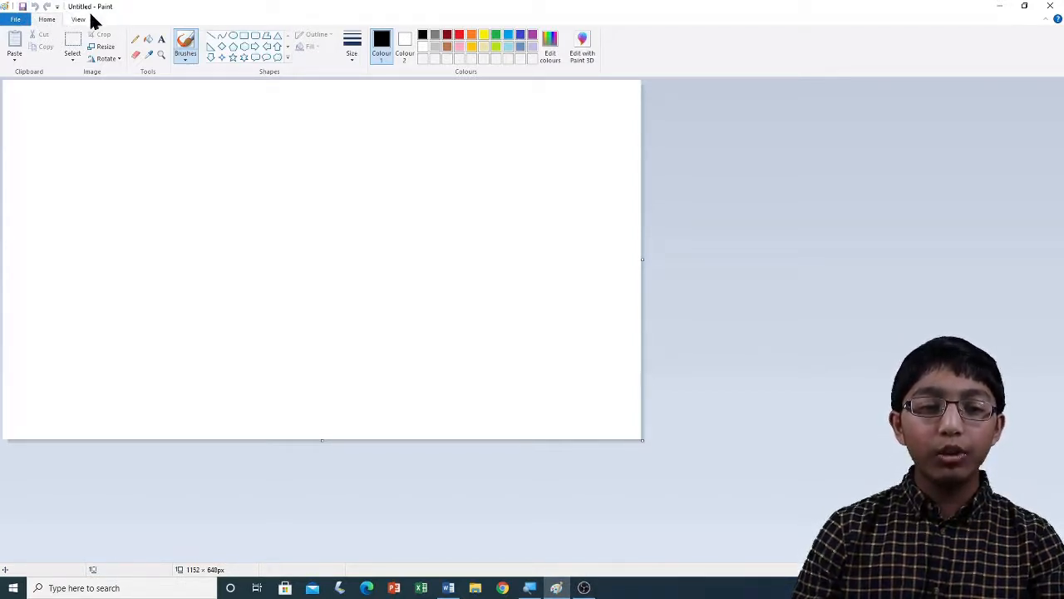
click(17, 21)
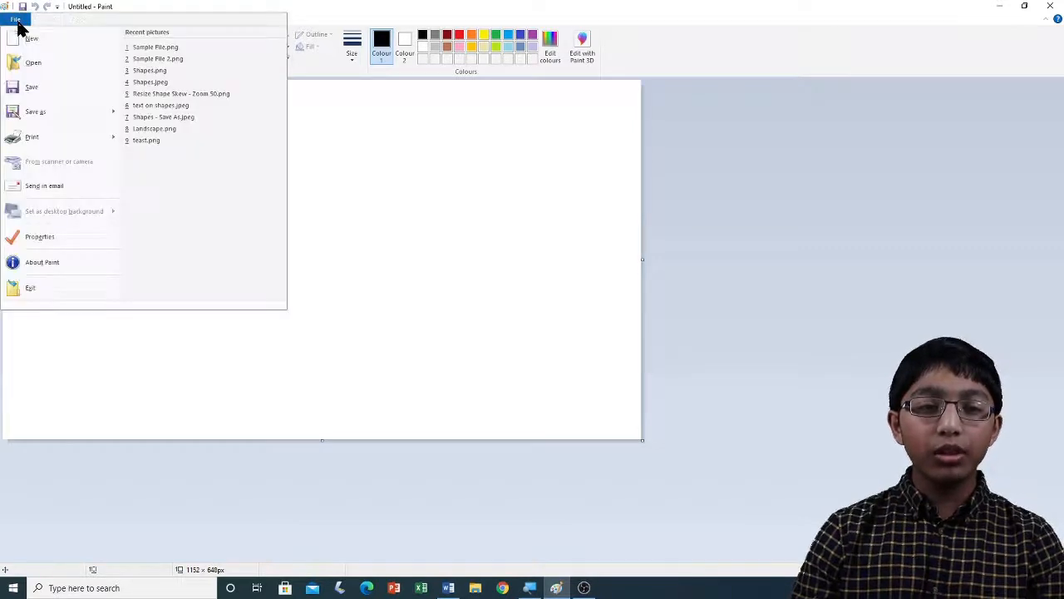
click(294, 19)
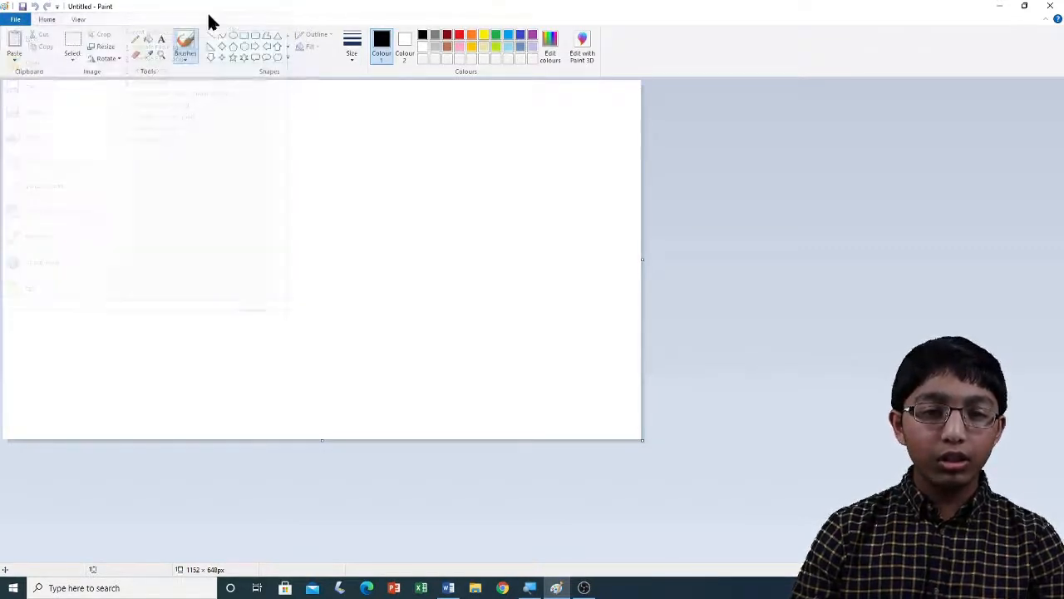
click(83, 20)
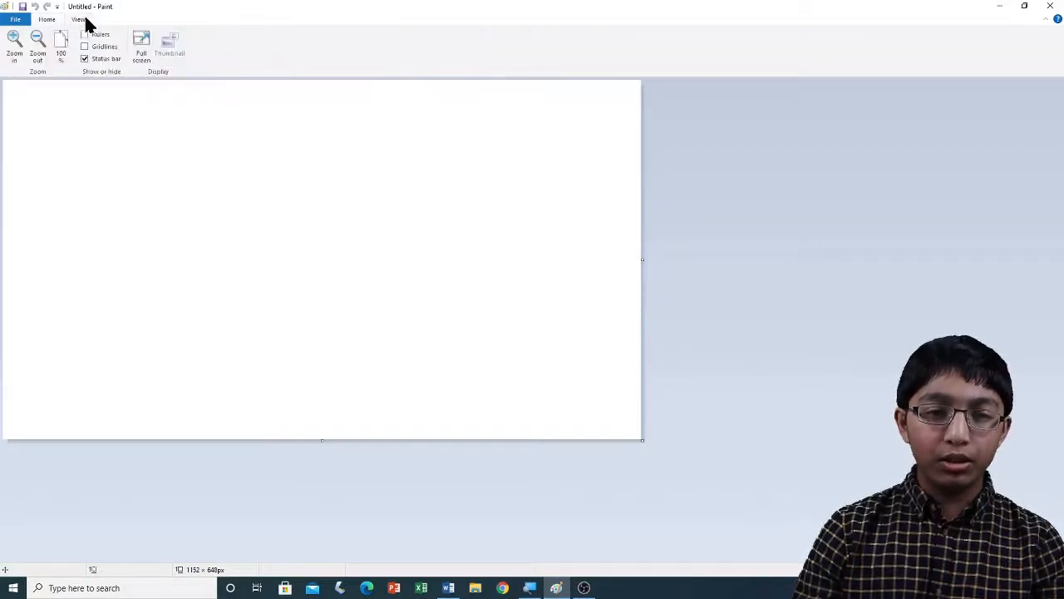
click(49, 22)
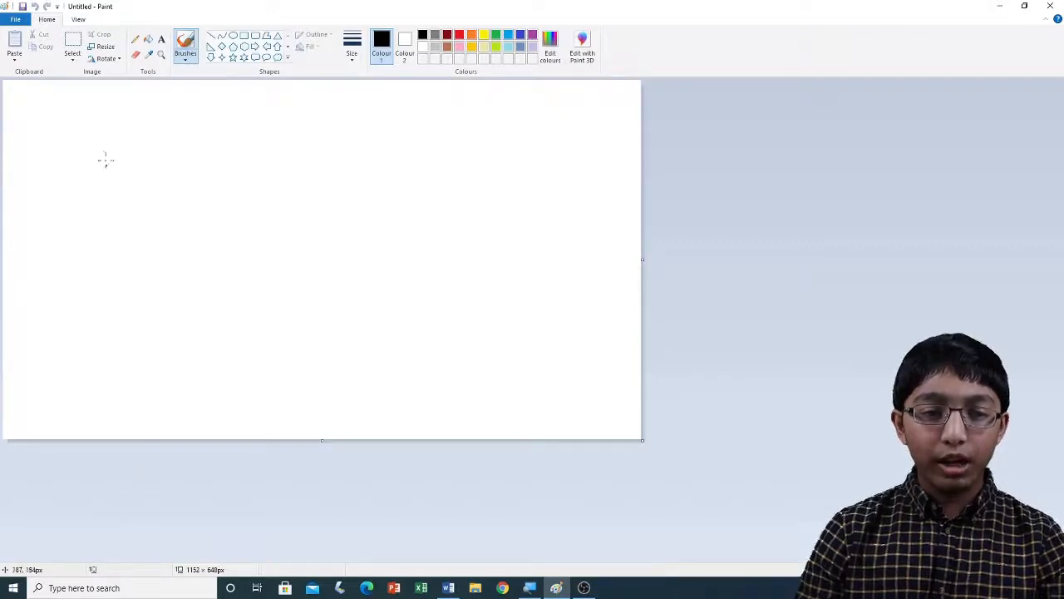
Step: Mark out rectangular selections on the blank canvas, the last one about 770 × 385 px, and deselect
click(73, 44)
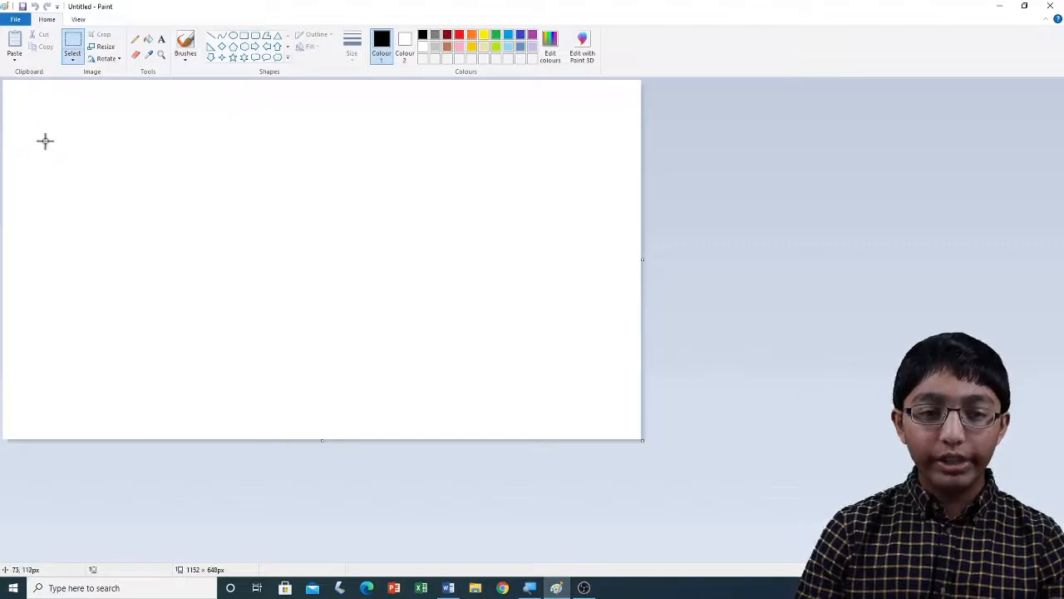
drag(50, 124, 243, 247)
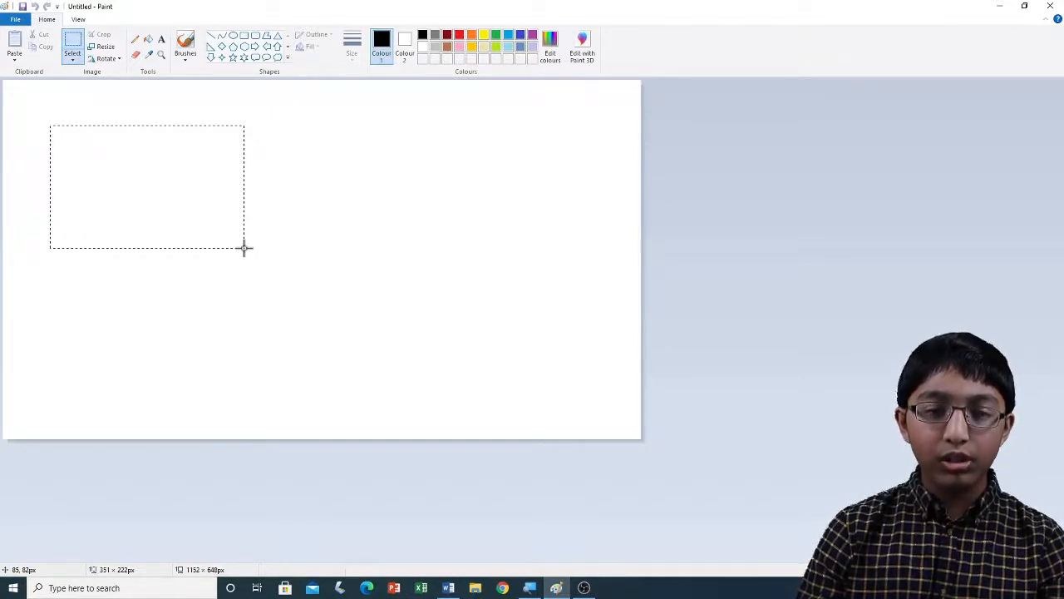
click(280, 256)
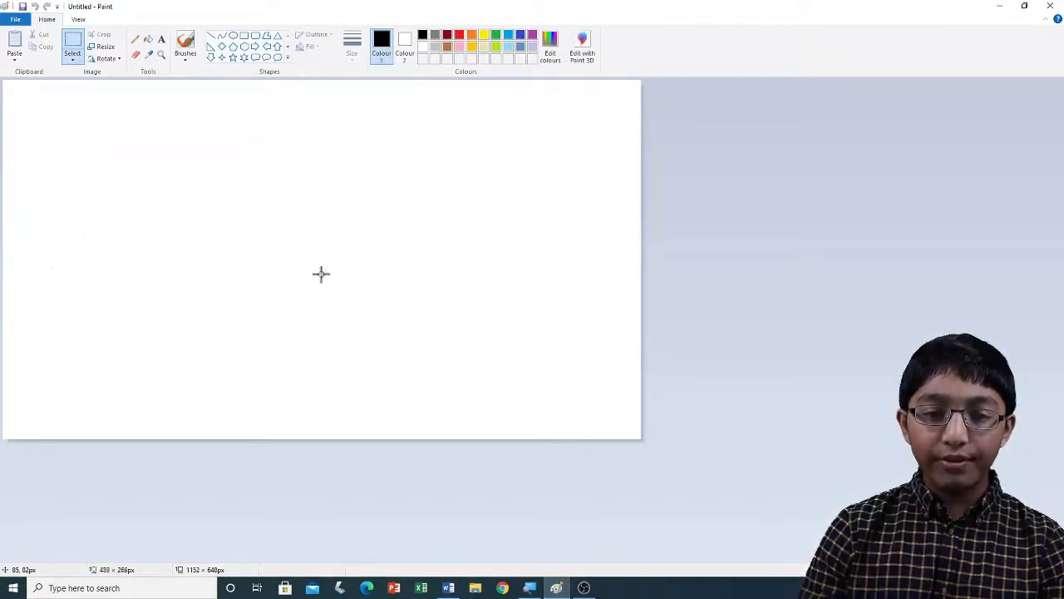
drag(50, 125, 476, 338)
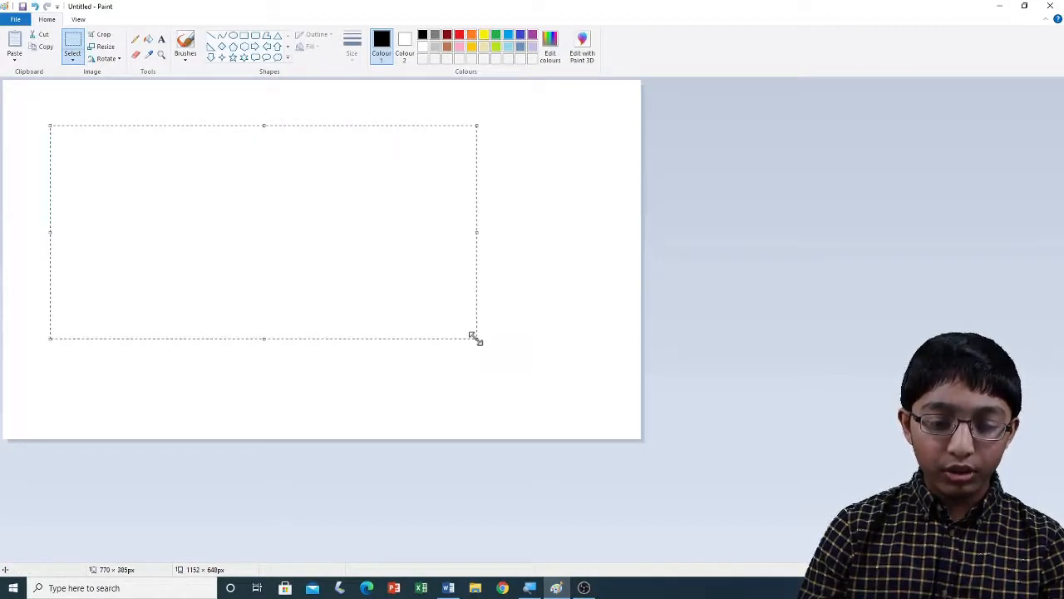
click(563, 324)
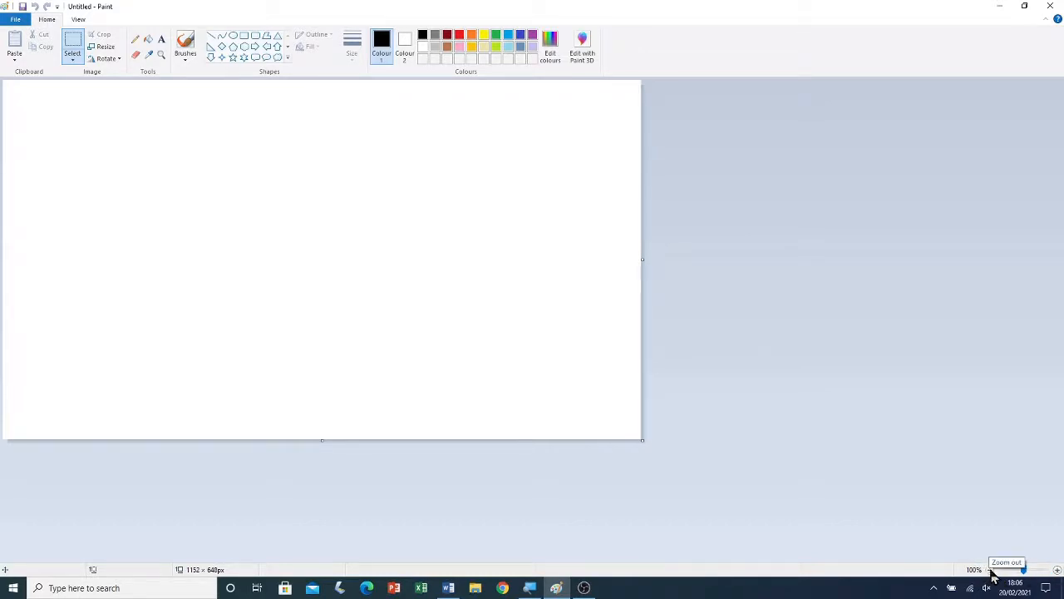
Step: Zoom the blank canvas in to 200% and back out to 100%
click(1057, 571)
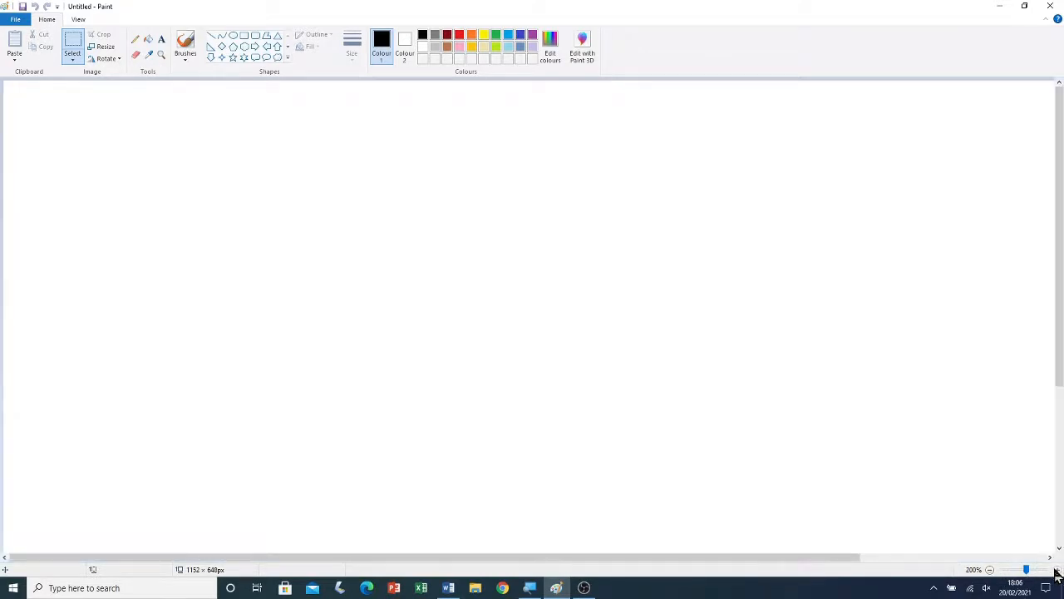
click(991, 571)
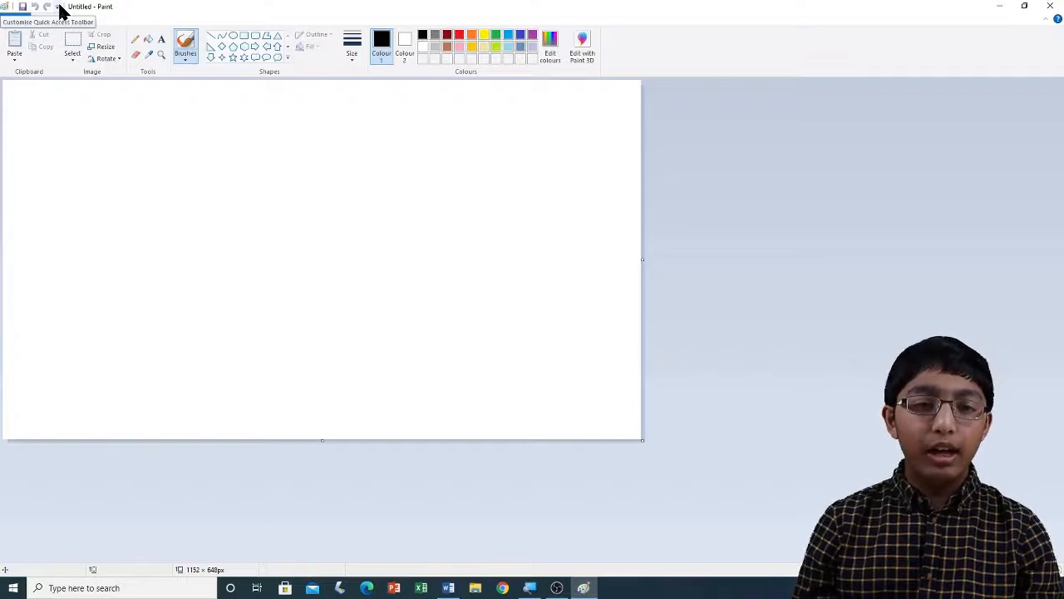
Step: Add the New and Open commands to the Quick Access Toolbar
click(58, 7)
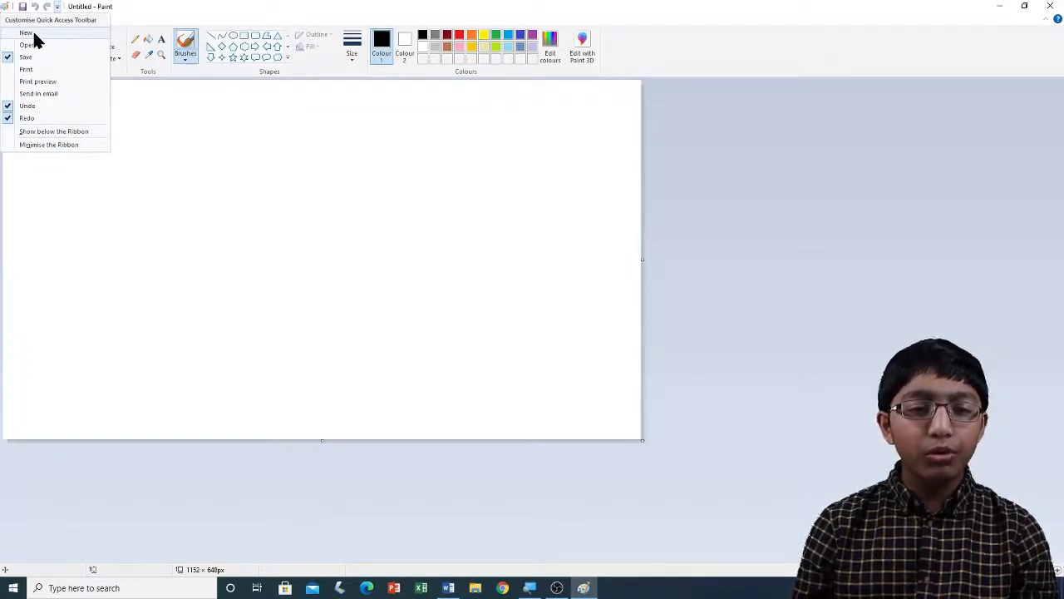
click(32, 33)
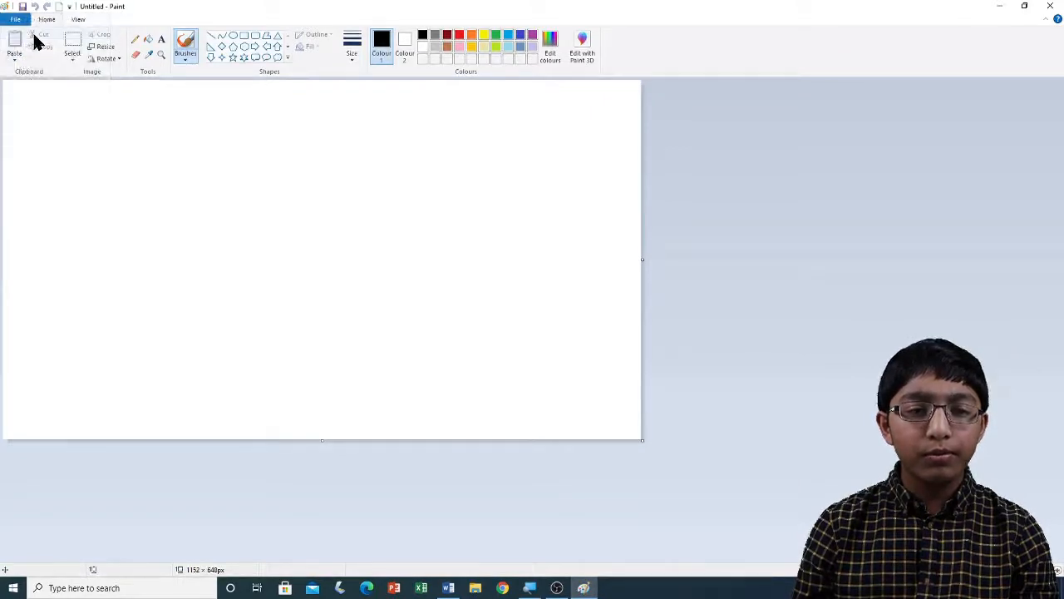
click(71, 8)
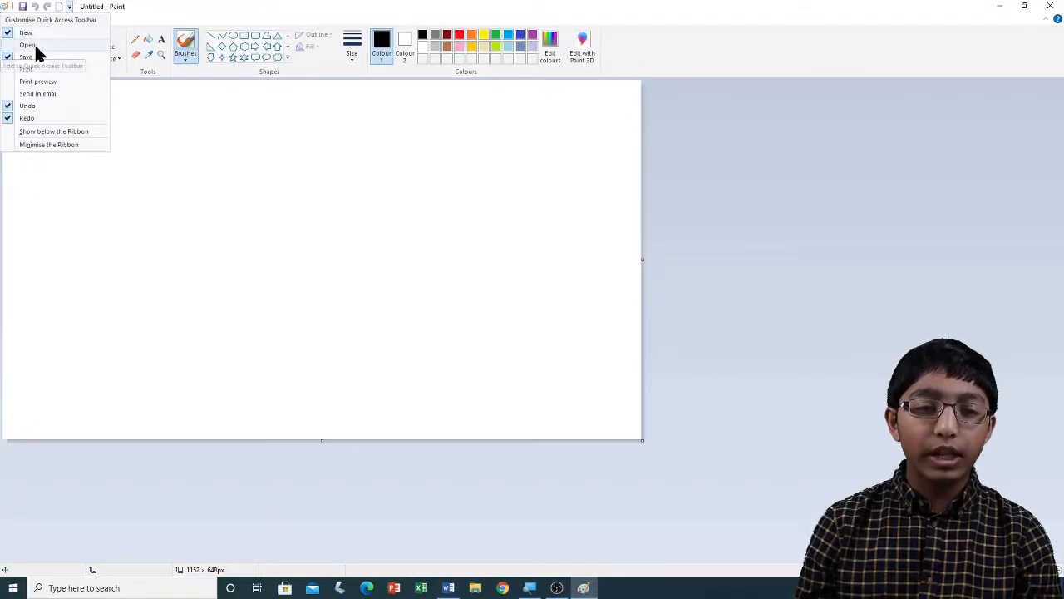
click(35, 48)
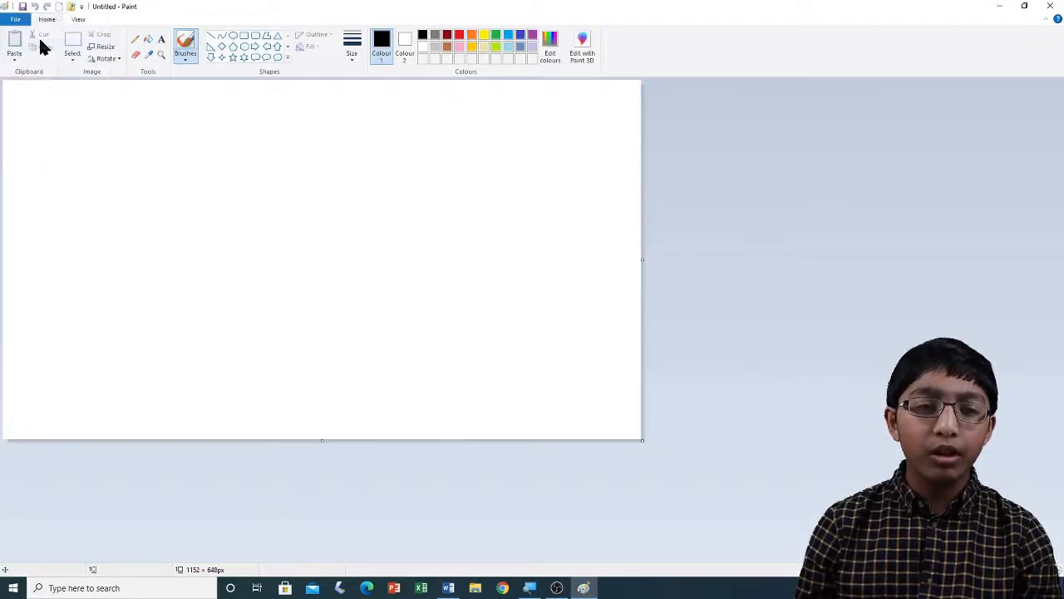
Step: Add the Send in email command to the Quick Access Toolbar and remove it again
click(83, 9)
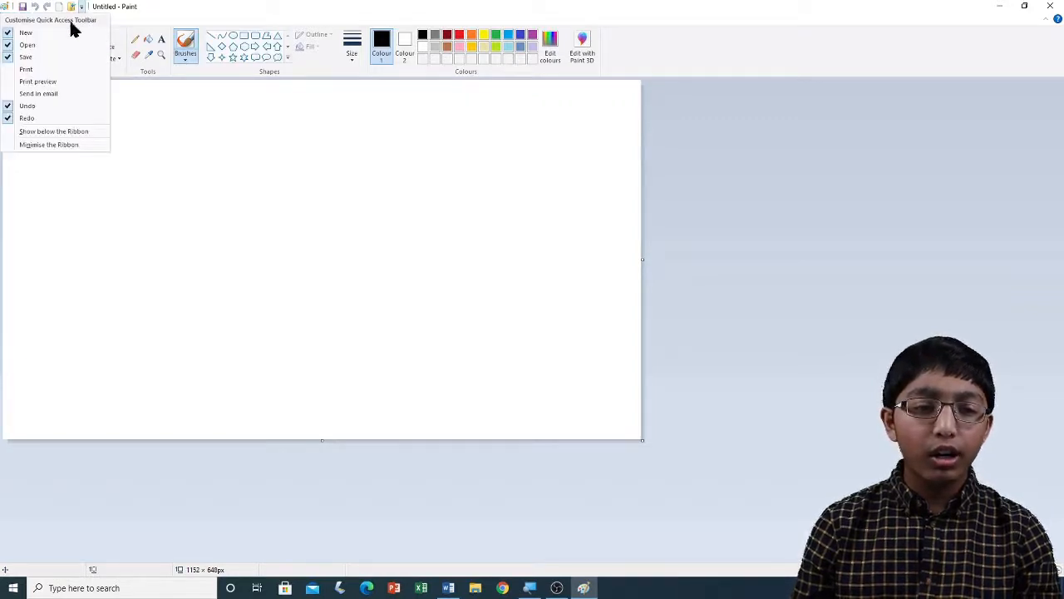
click(53, 93)
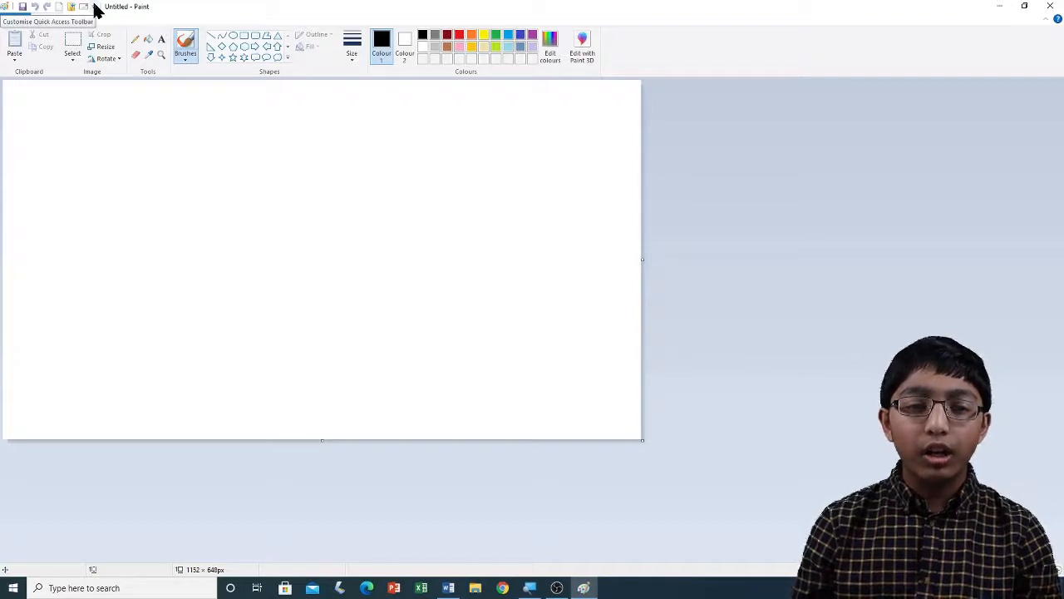
click(94, 8)
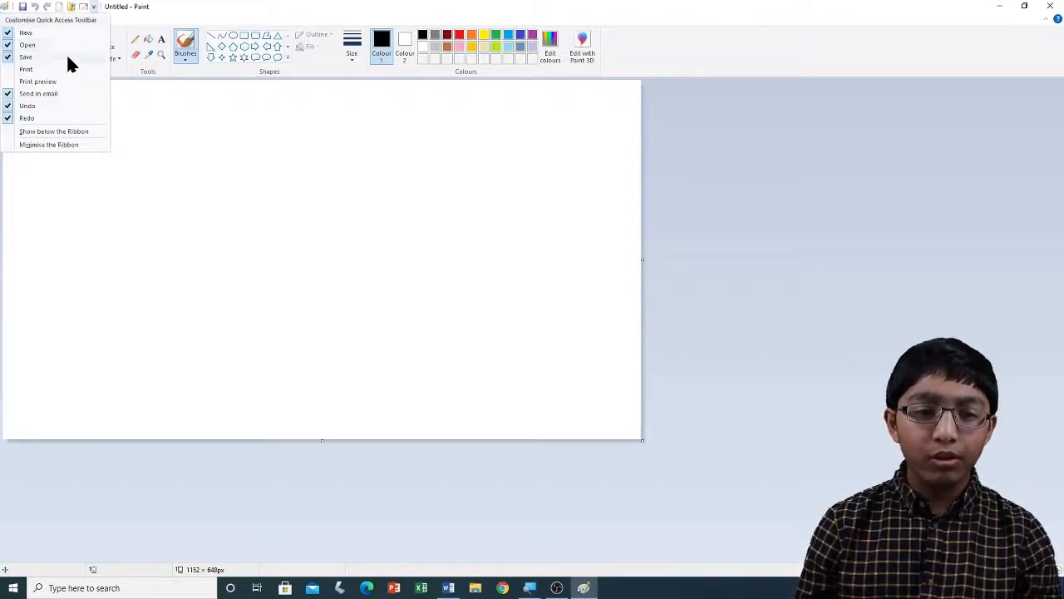
click(54, 92)
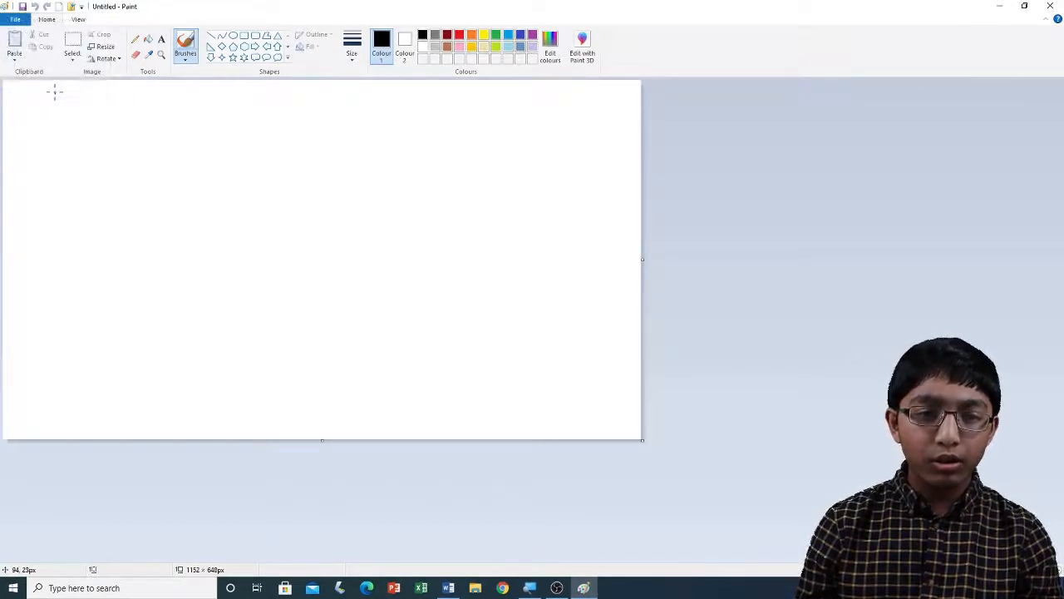
Step: Minimise the ribbon and restore it to its full display
click(83, 8)
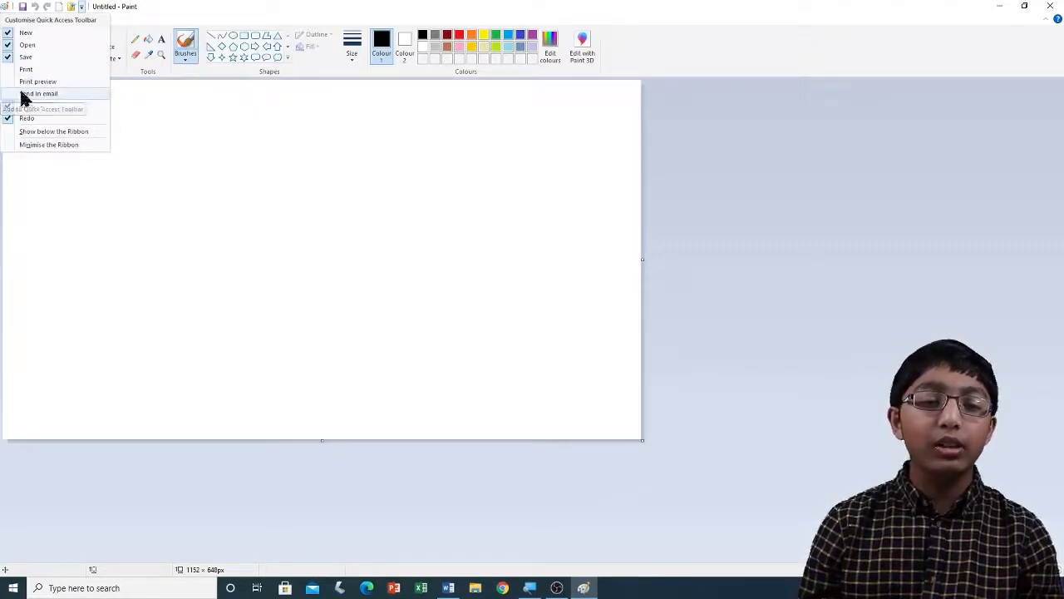
click(78, 145)
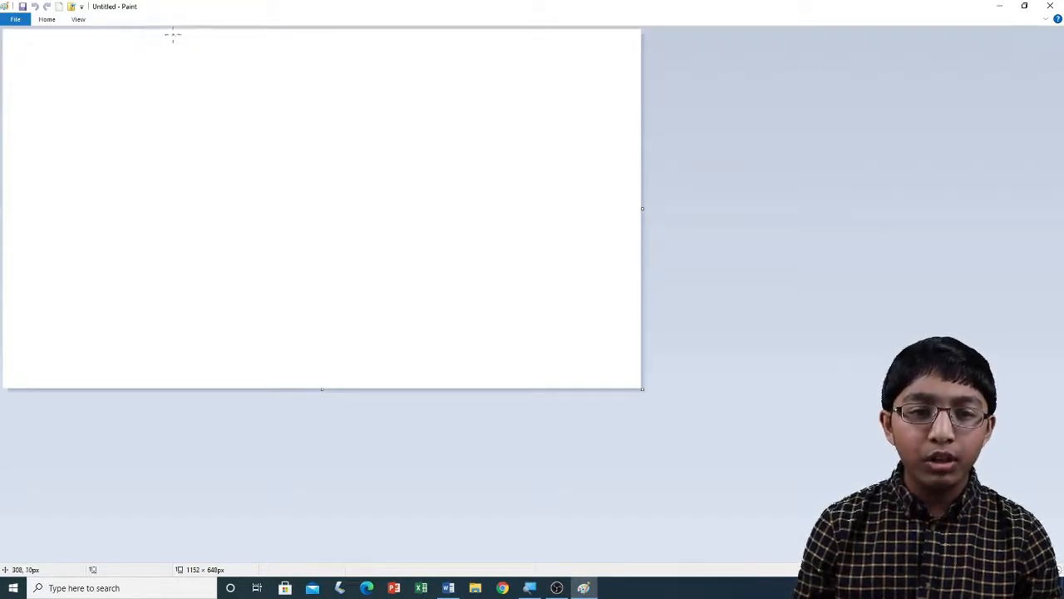
click(83, 7)
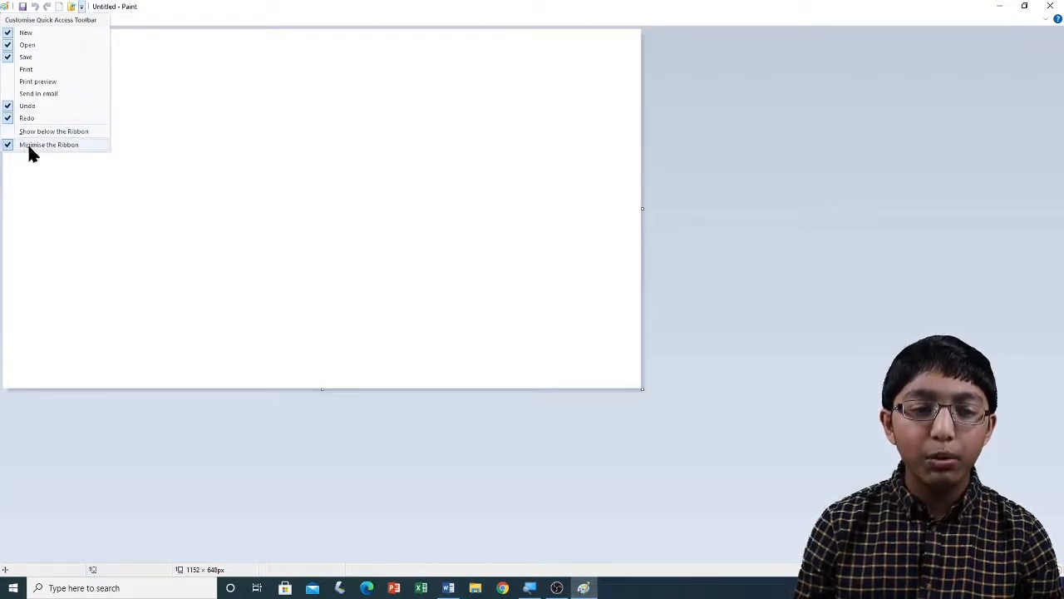
click(75, 145)
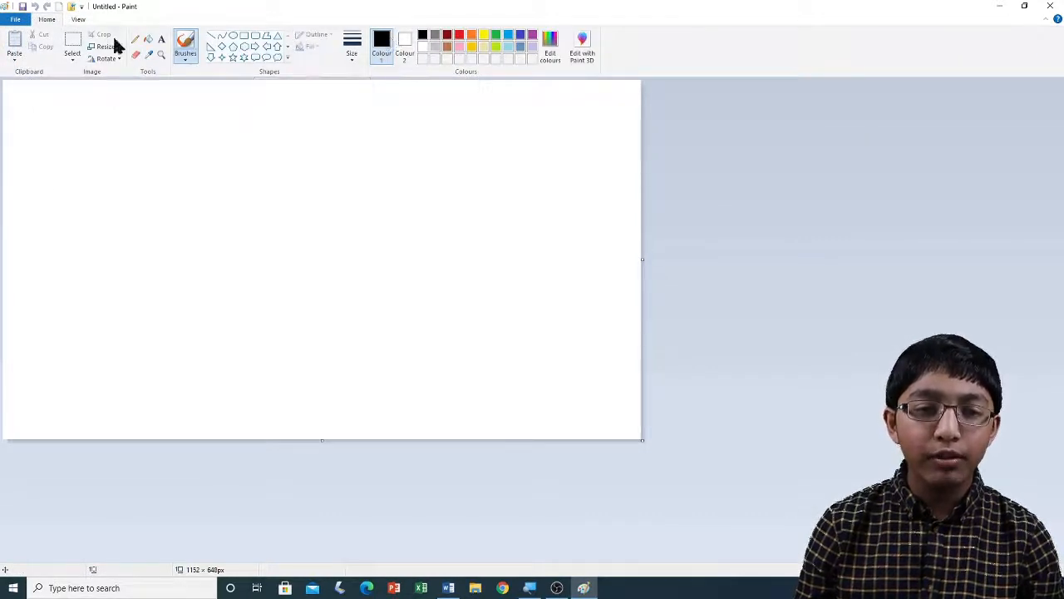
Step: Show the Quick Access Toolbar below the ribbon and move it back above the ribbon
click(81, 7)
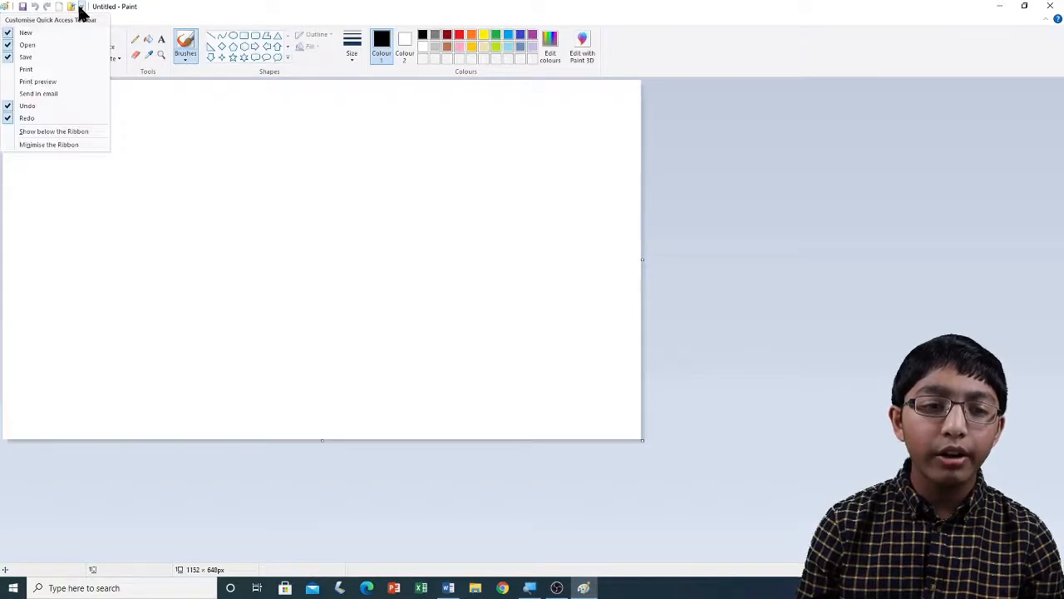
click(91, 133)
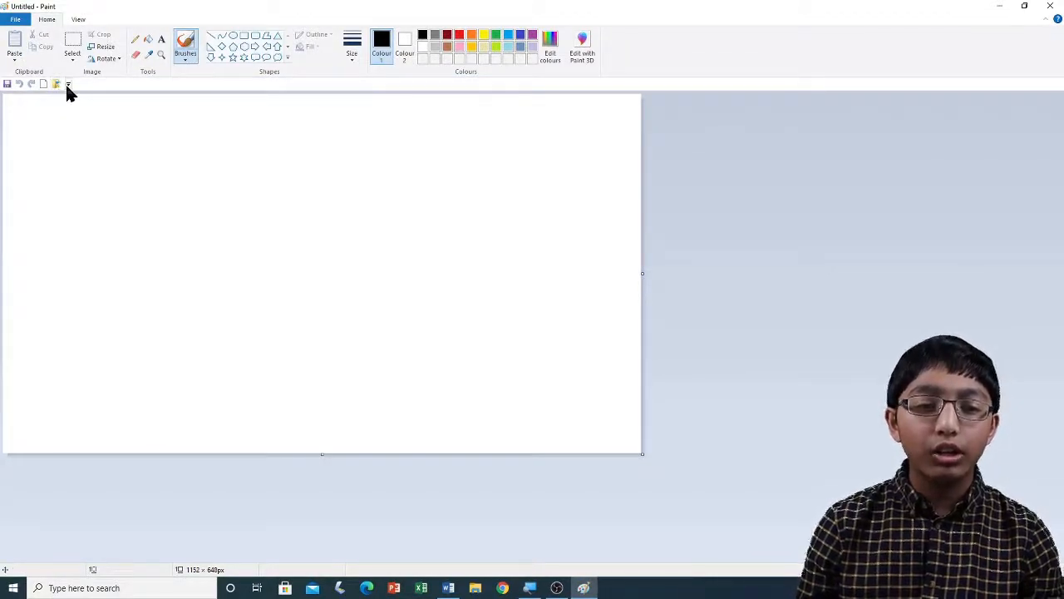
click(68, 85)
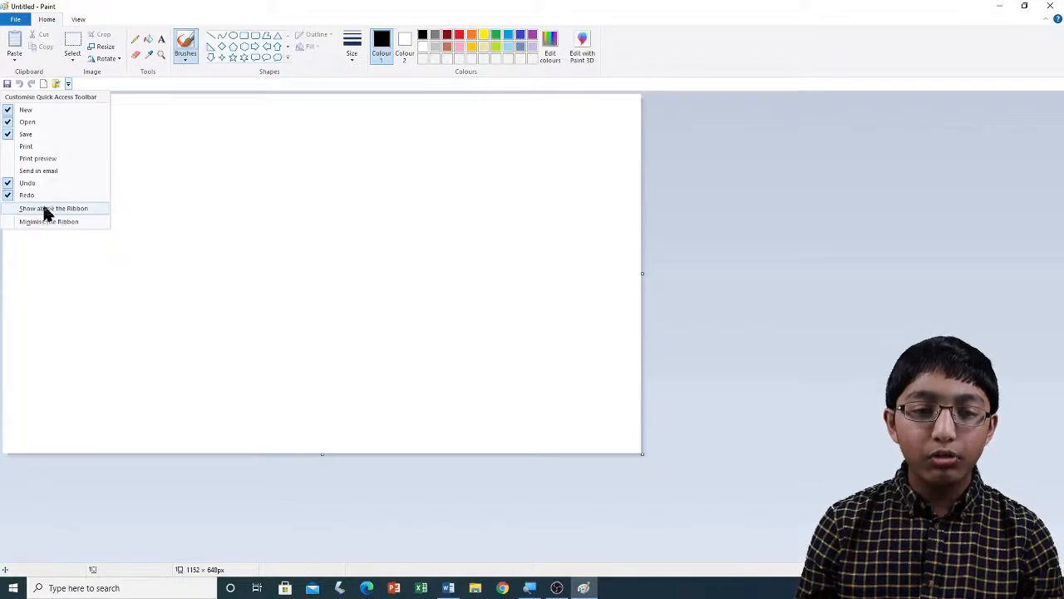
click(93, 209)
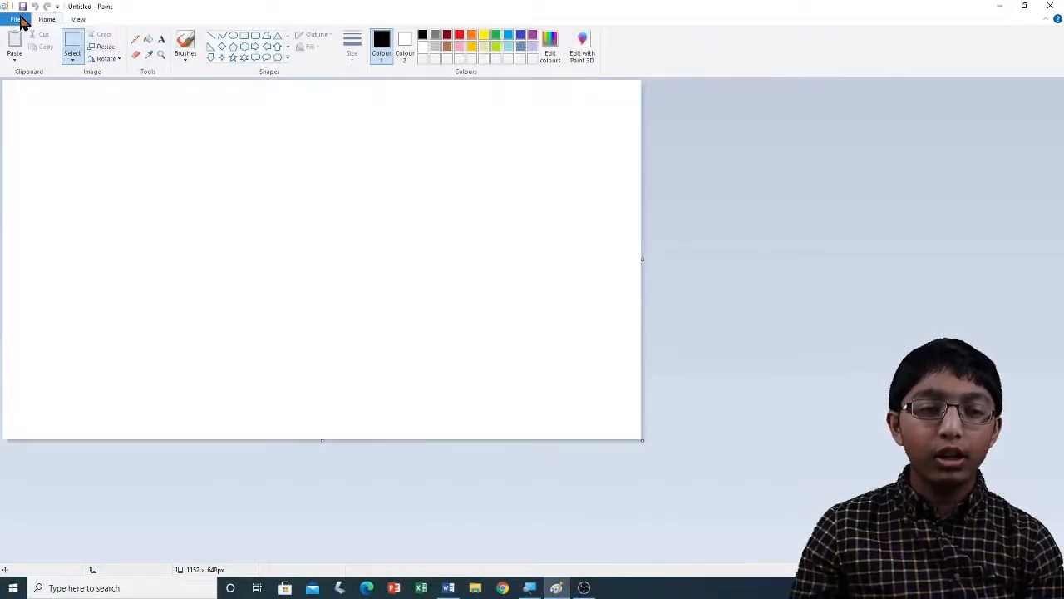
Step: Open the picture Sample File.png from the Documents folder on This PC
click(17, 19)
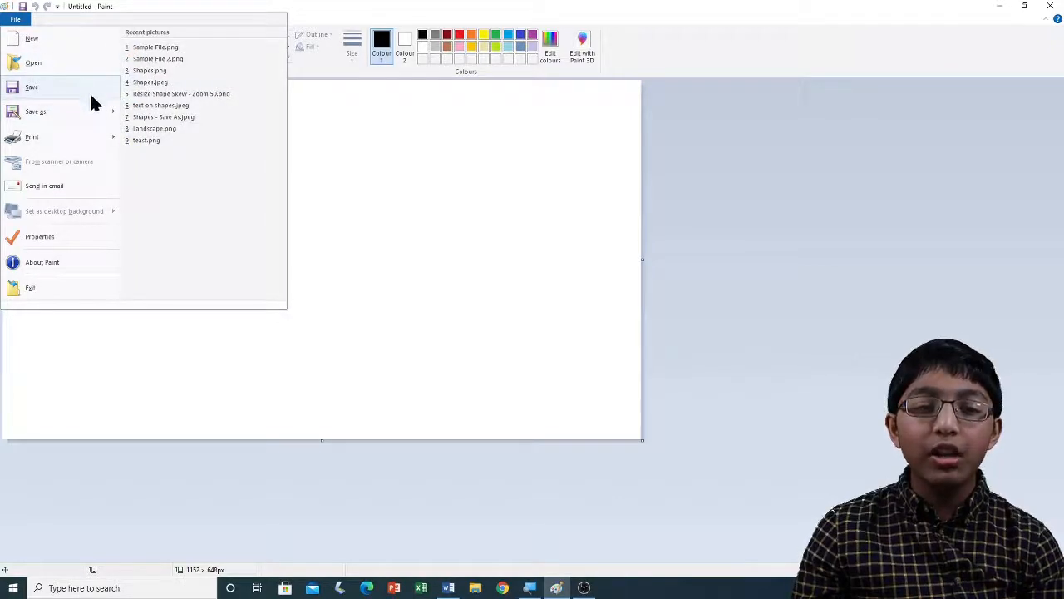
mouse_move(111, 112)
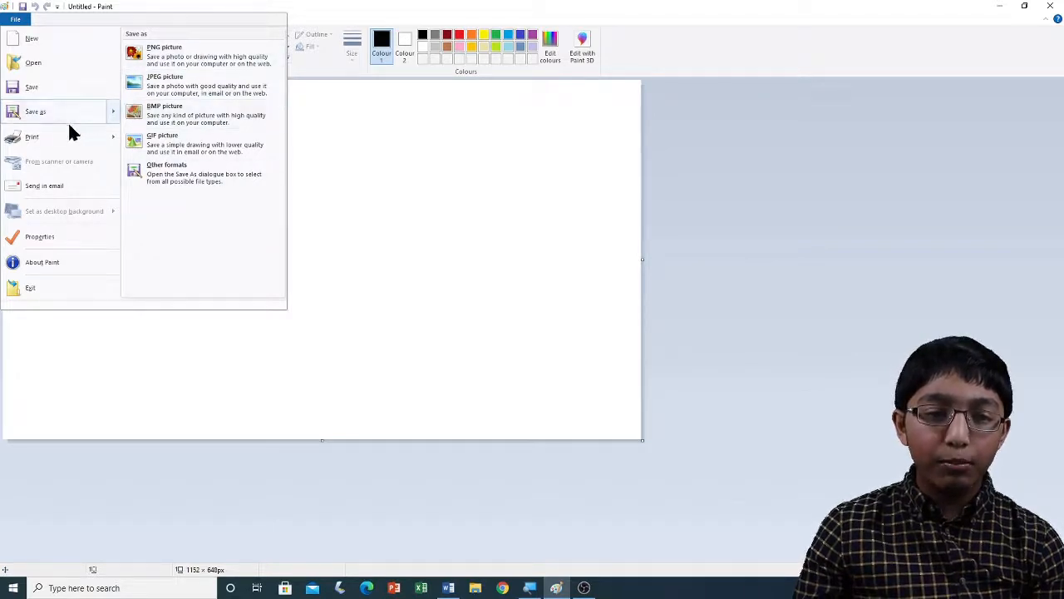
mouse_move(39, 139)
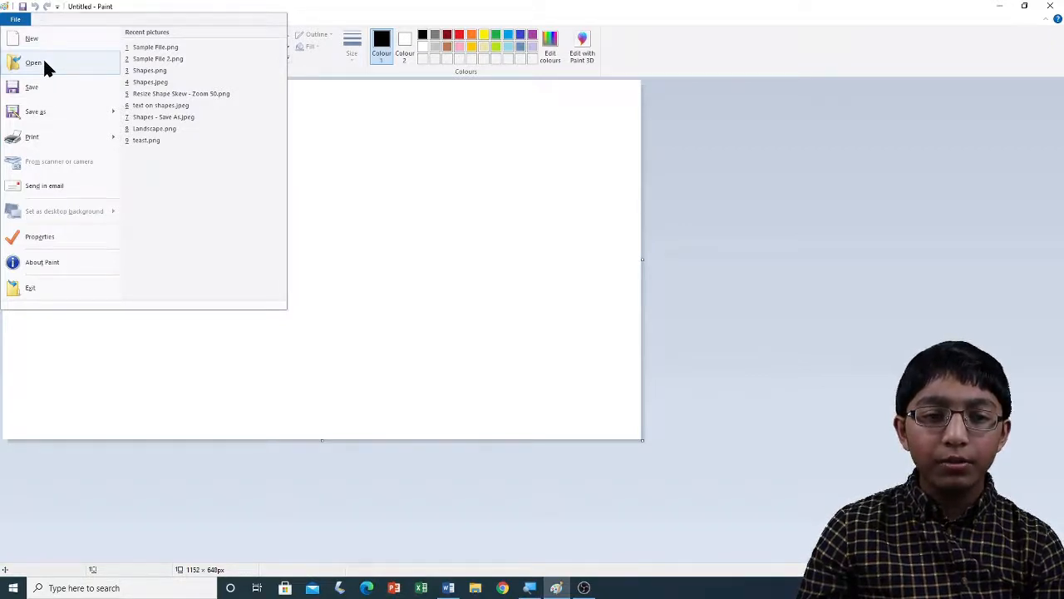
click(45, 62)
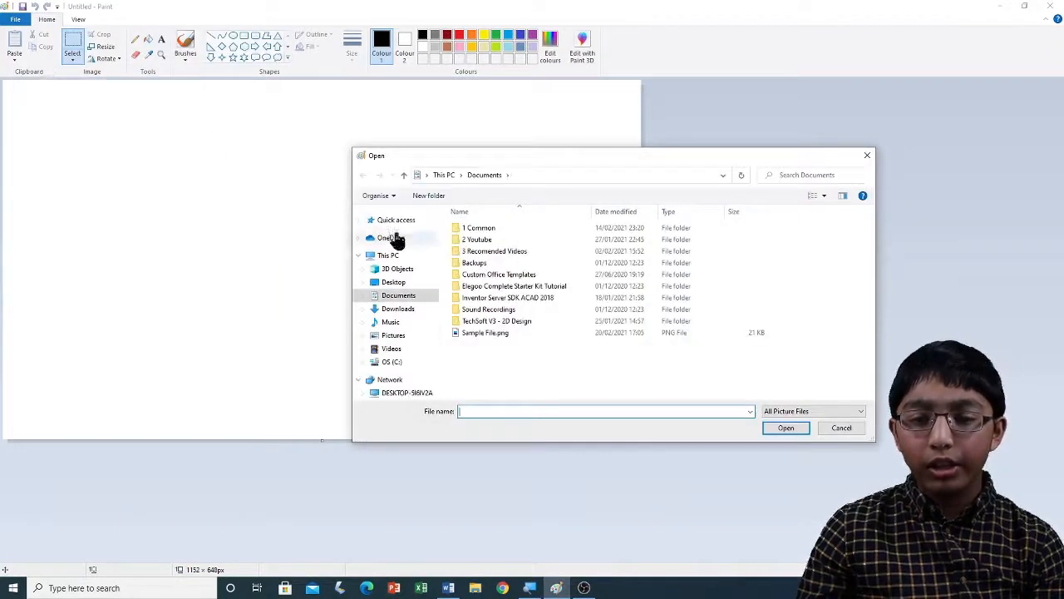
click(407, 257)
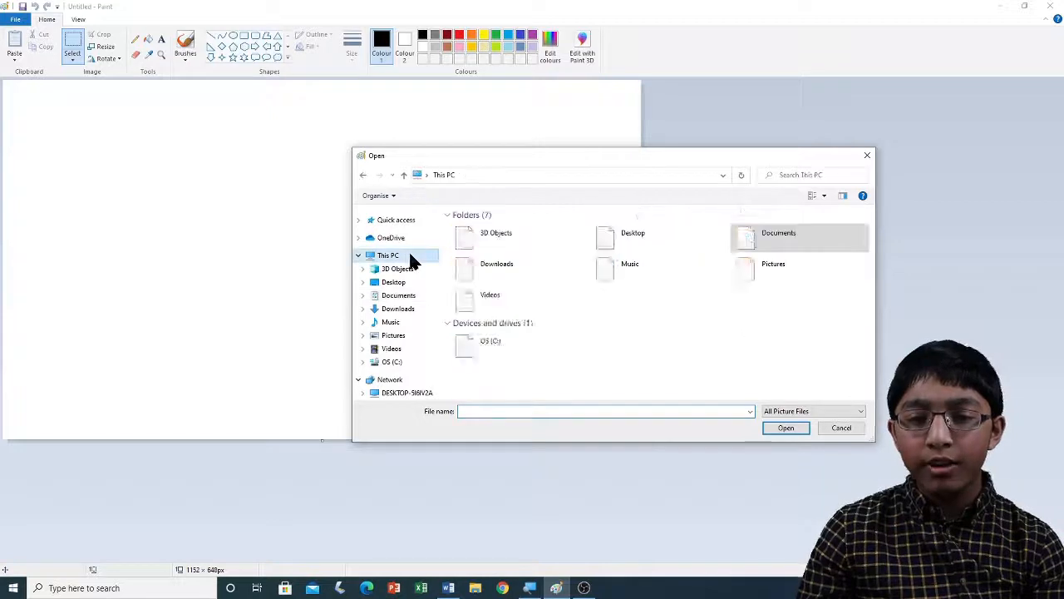
double_click(782, 235)
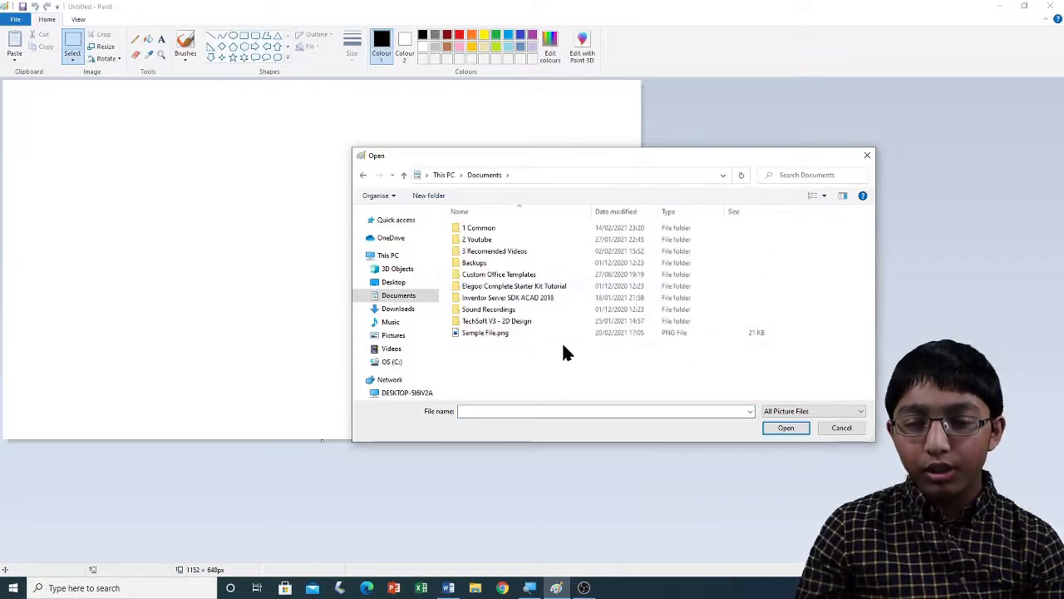
double_click(507, 336)
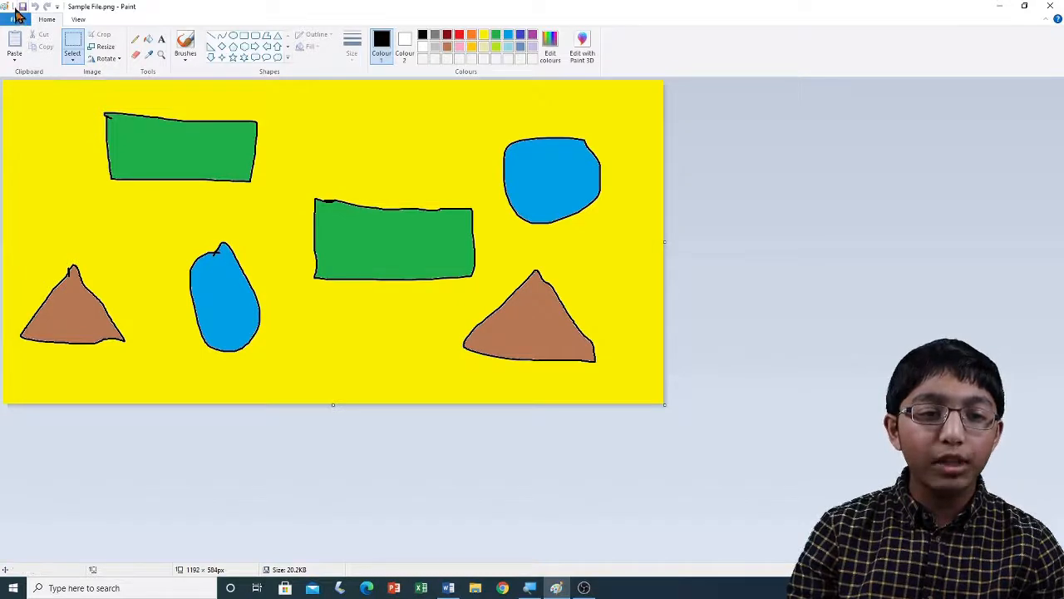
Step: Create a new blank picture and brush a square, an oval, a rounded square, a rectangle and a short vertical line in black
click(14, 20)
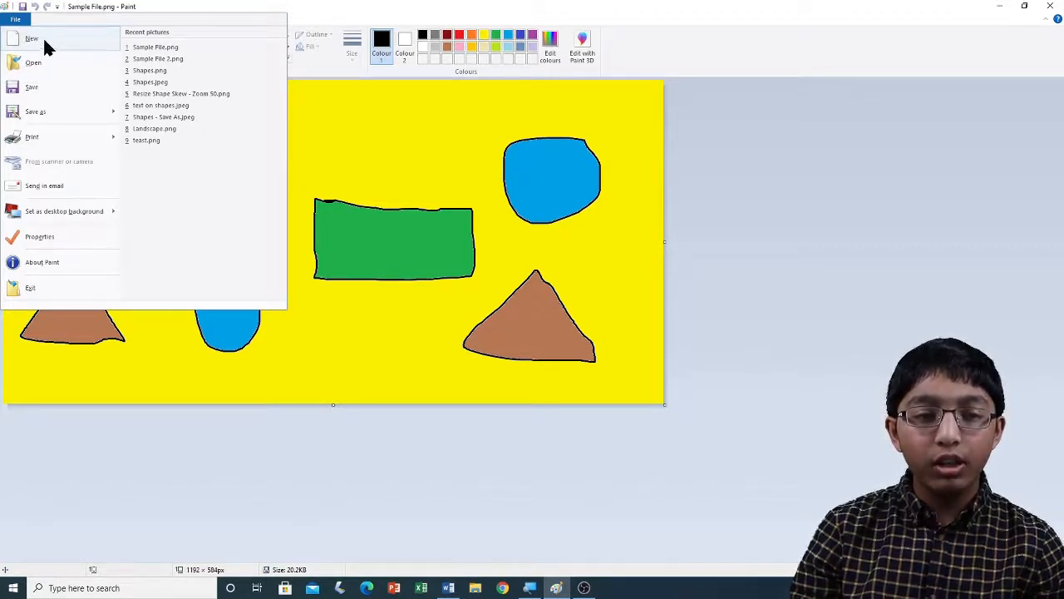
click(44, 39)
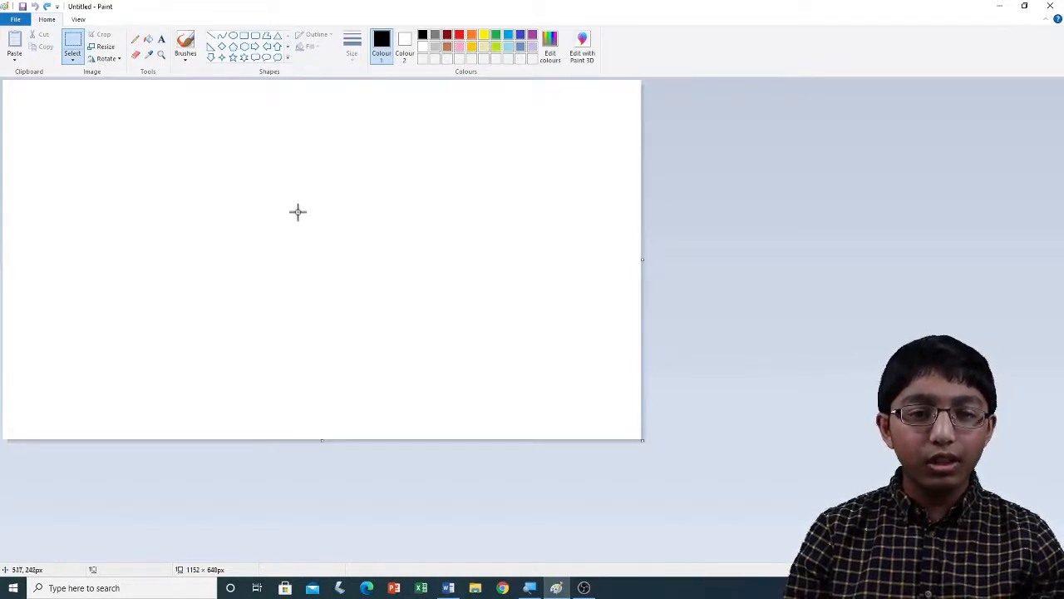
click(186, 42)
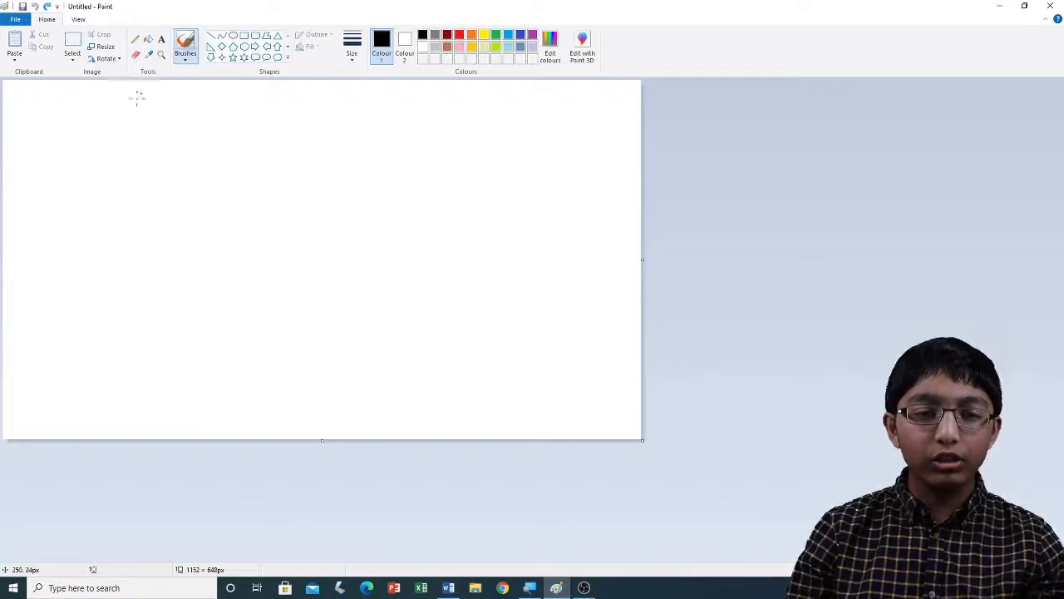
mouse_move(79, 136)
mouse_down()
mouse_move(72, 235)
mouse_move(163, 232)
mouse_move(193, 217)
mouse_move(195, 115)
mouse_move(79, 124)
mouse_up()
mouse_move(426, 139)
mouse_down()
mouse_move(404, 151)
mouse_move(411, 235)
mouse_move(489, 198)
mouse_move(458, 138)
mouse_move(426, 137)
mouse_up()
mouse_move(210, 301)
mouse_down()
mouse_move(205, 378)
mouse_move(287, 351)
mouse_move(227, 298)
mouse_up()
mouse_move(379, 297)
mouse_down()
mouse_move(374, 355)
mouse_move(395, 384)
mouse_move(513, 373)
mouse_move(524, 301)
mouse_move(377, 302)
mouse_up()
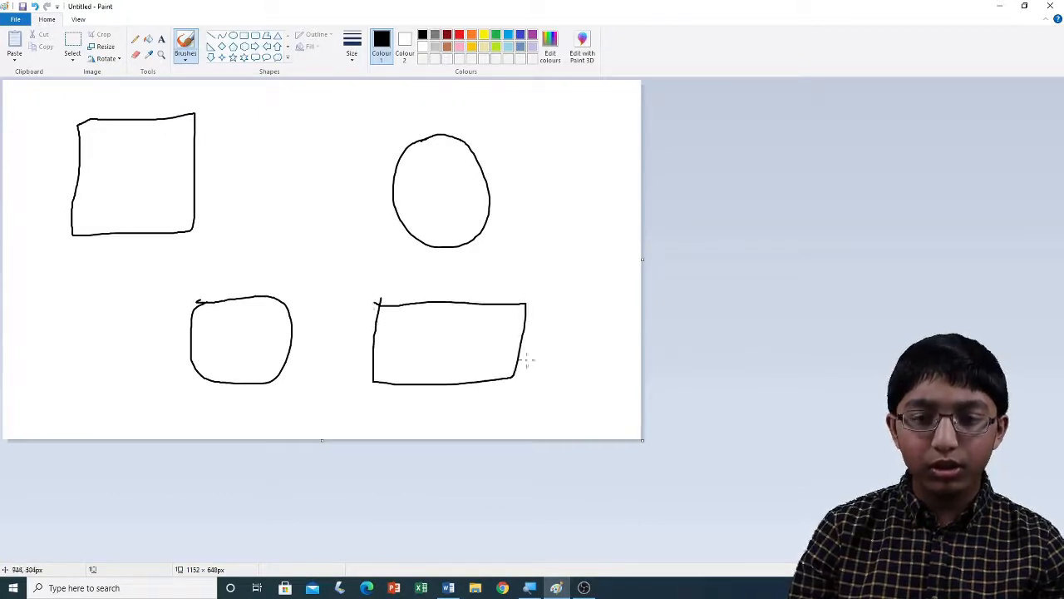
drag(292, 107, 289, 151)
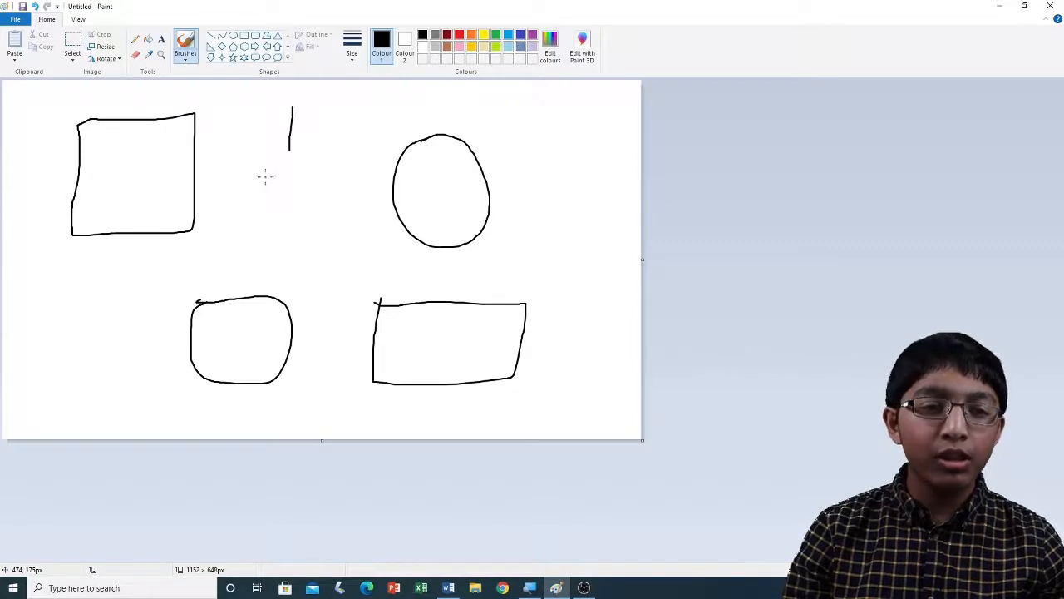
Step: Save the picture as Sample File 1 in PNG format in the Documents folder on This PC
click(16, 20)
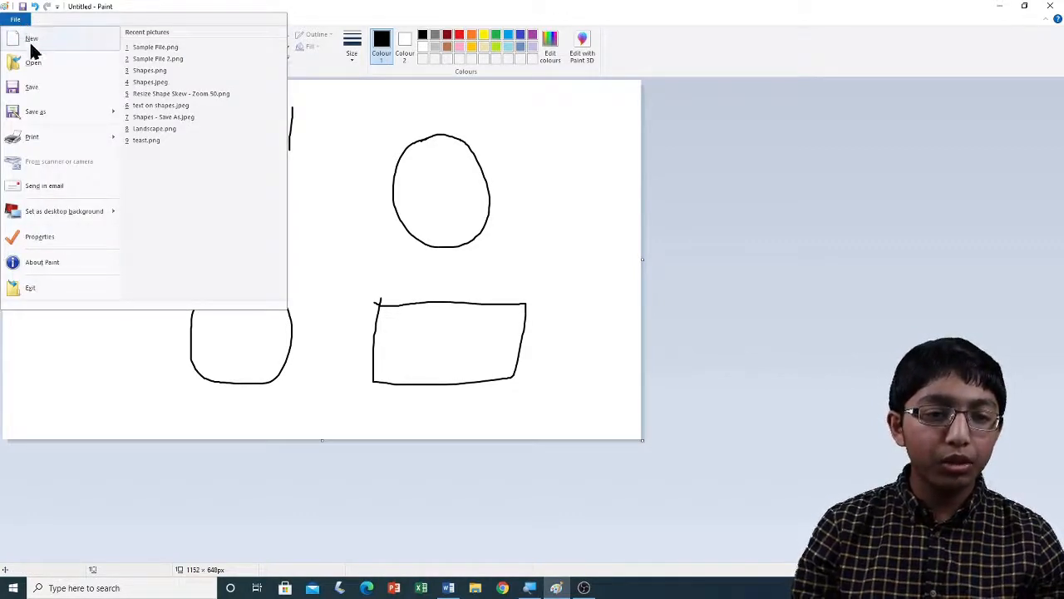
click(42, 89)
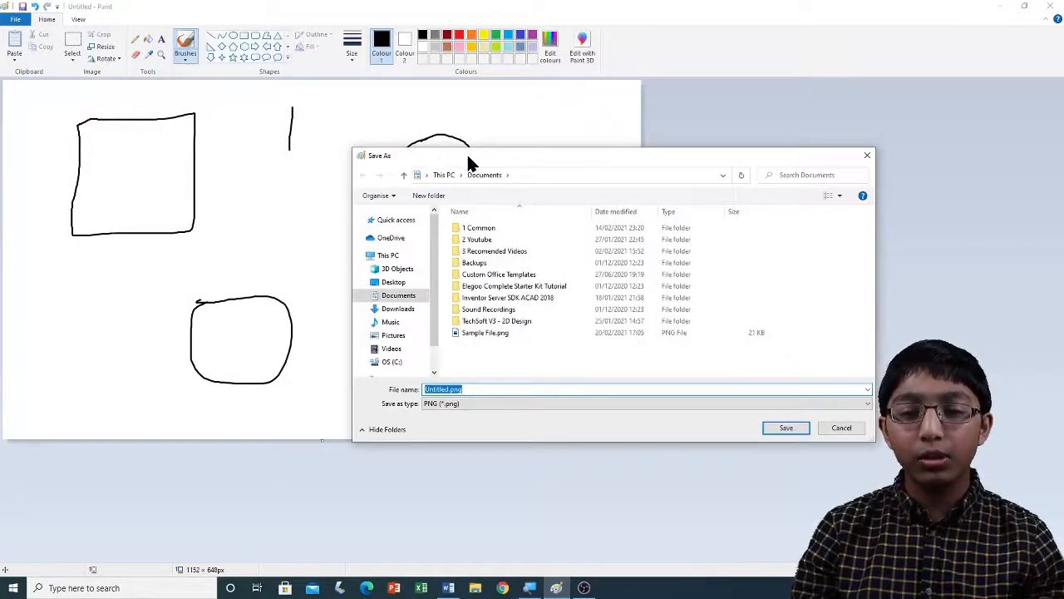
drag(468, 161, 418, 128)
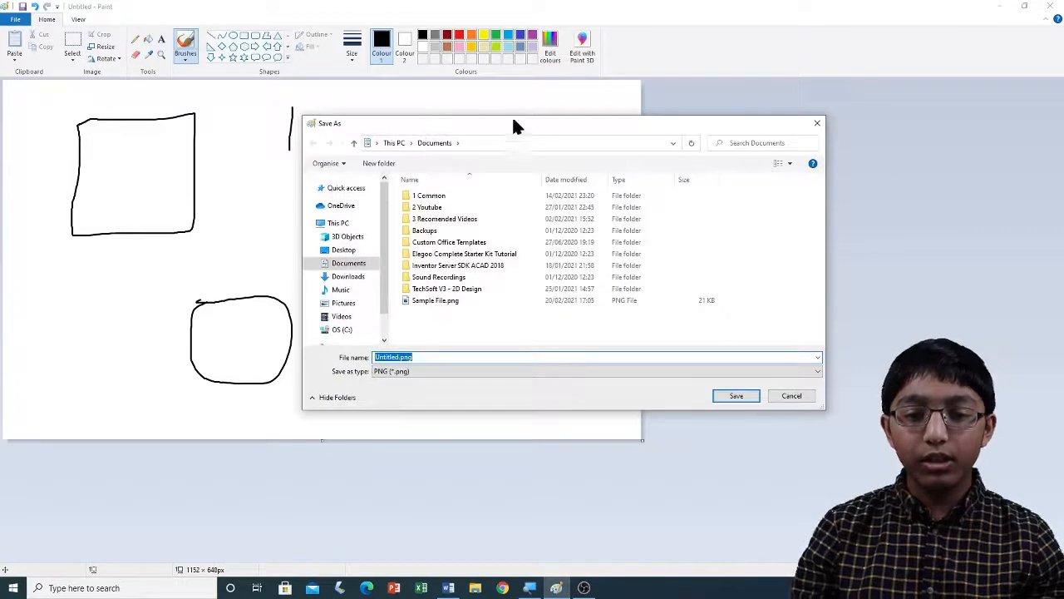
click(338, 223)
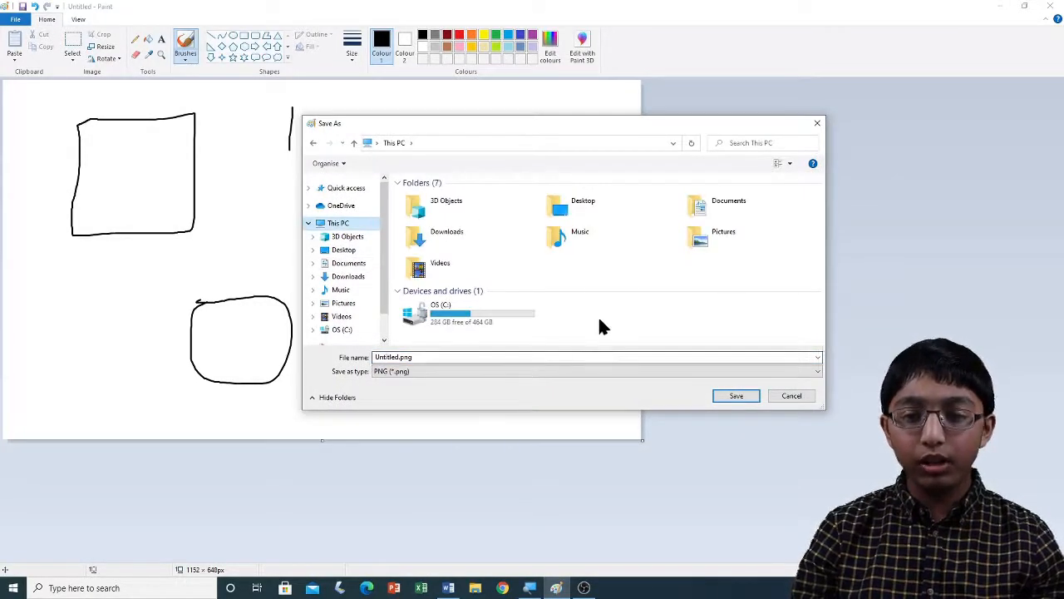
click(724, 209)
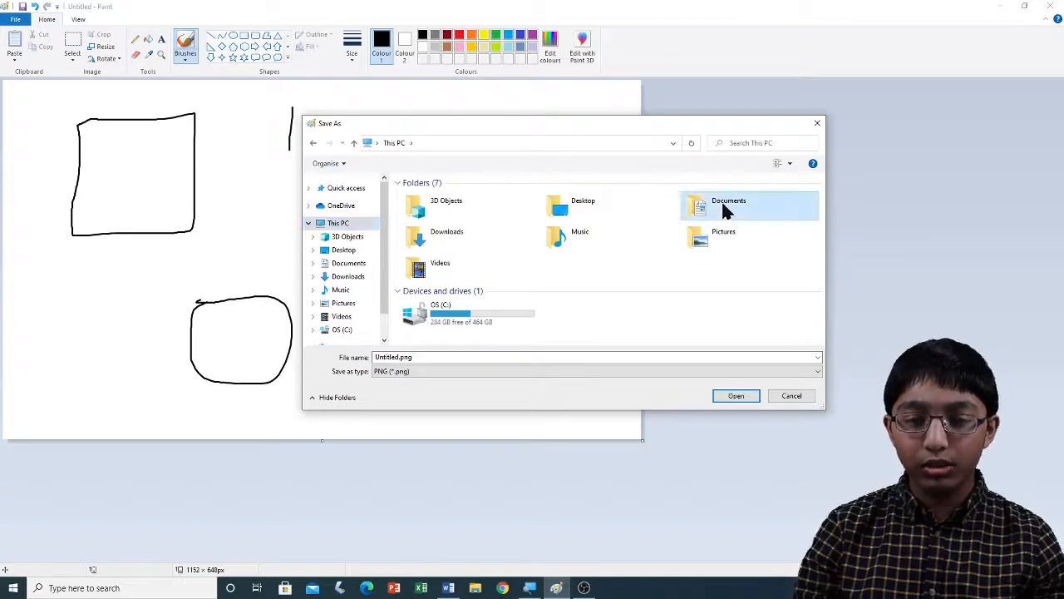
double_click(725, 210)
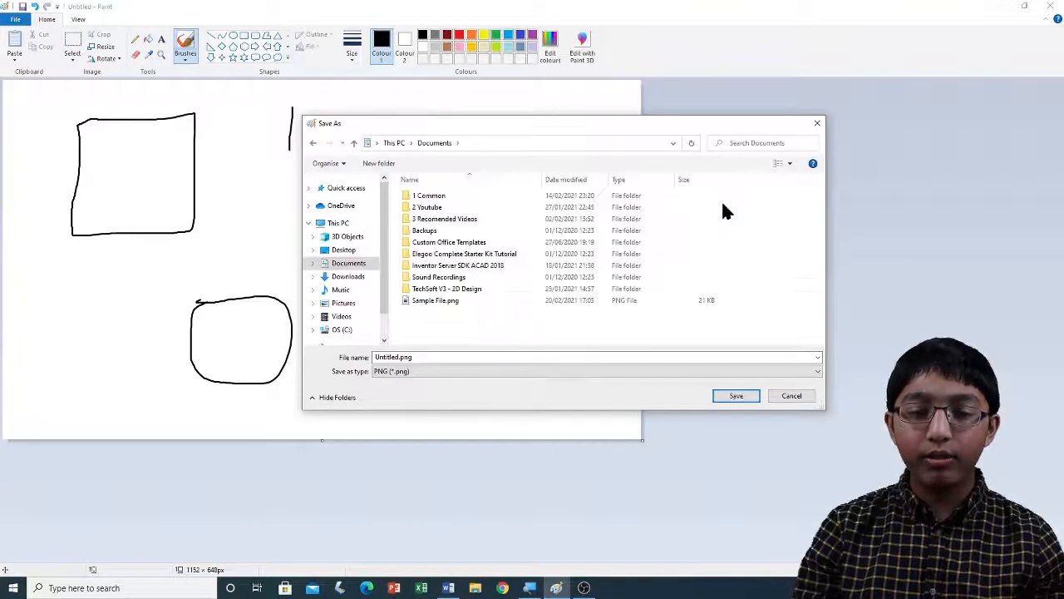
double_click(431, 359)
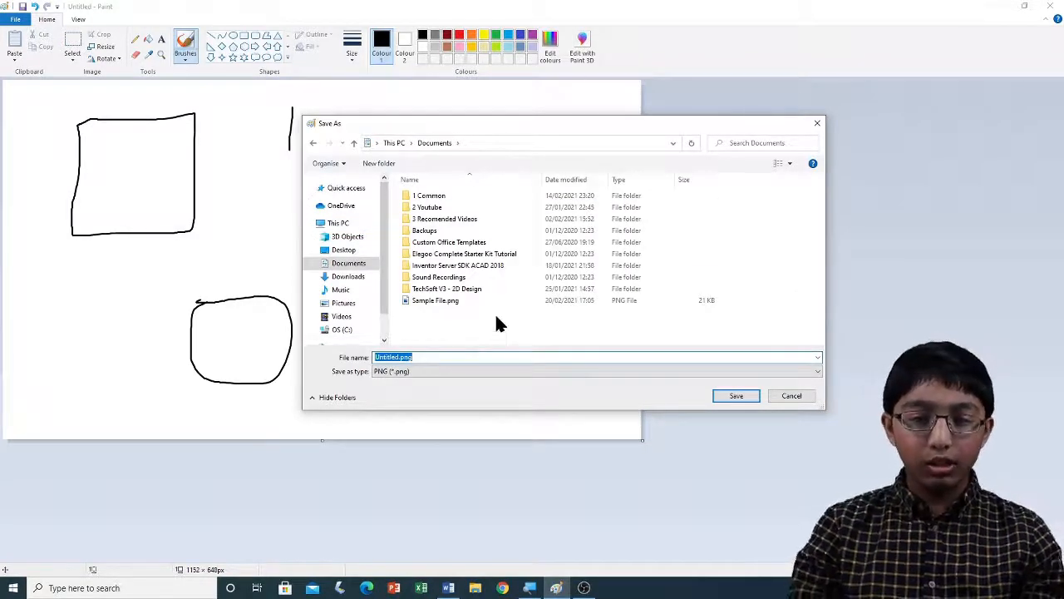
text(Sam)
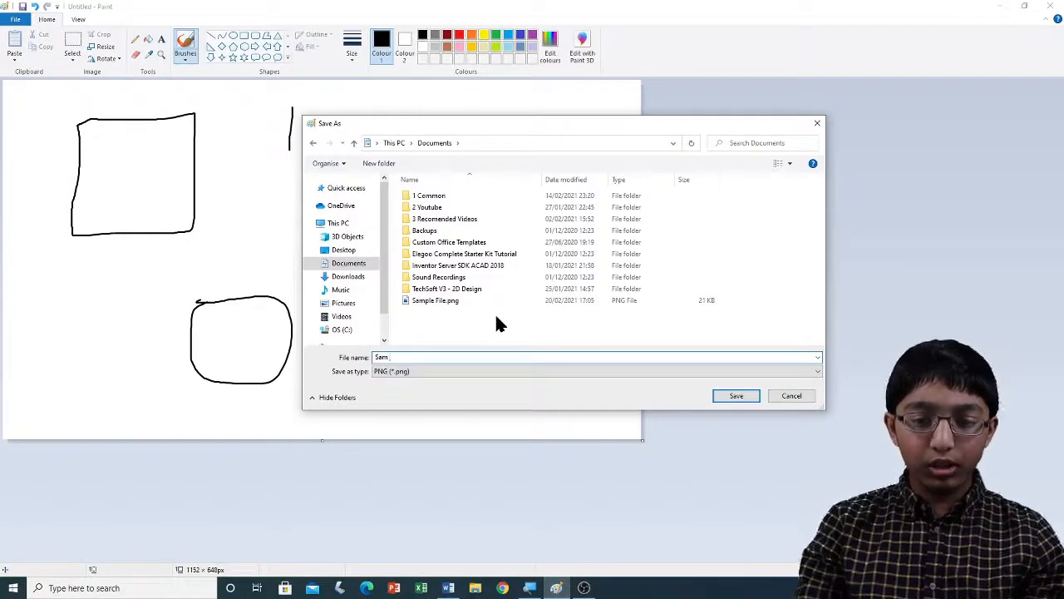
text(ple File)
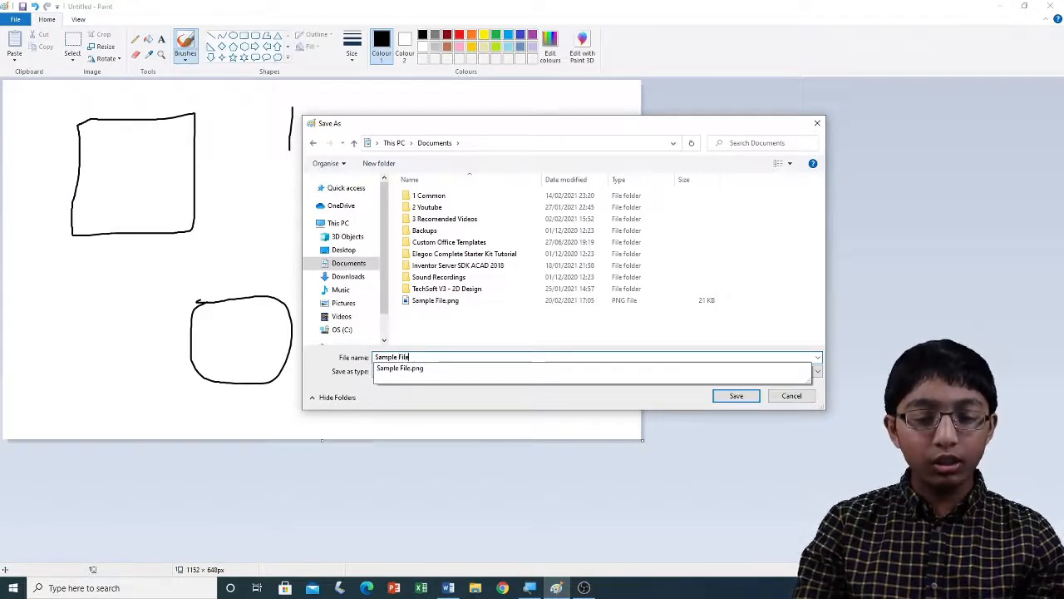
text( 1)
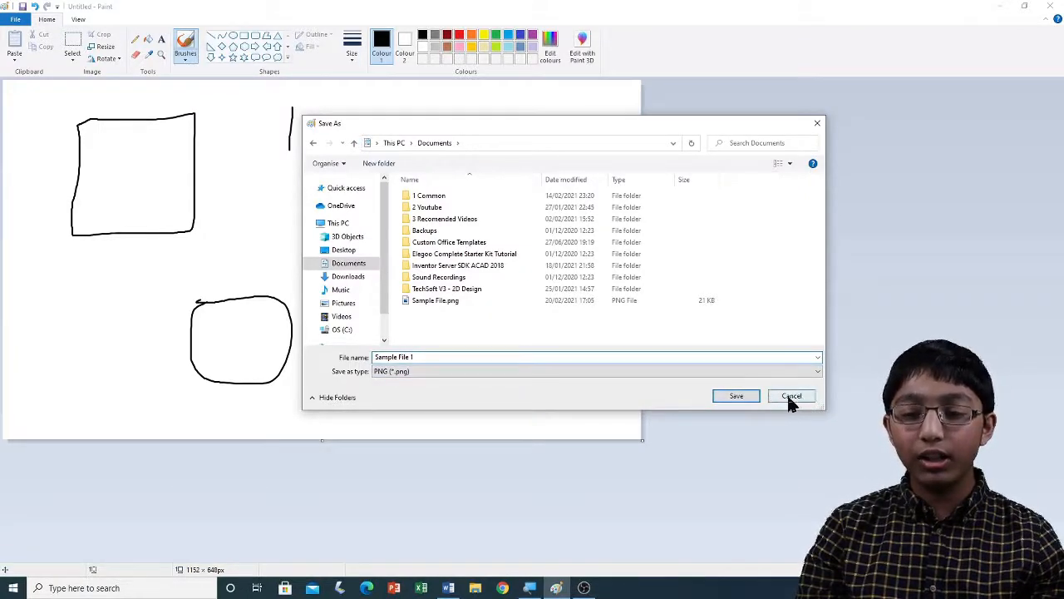
click(738, 399)
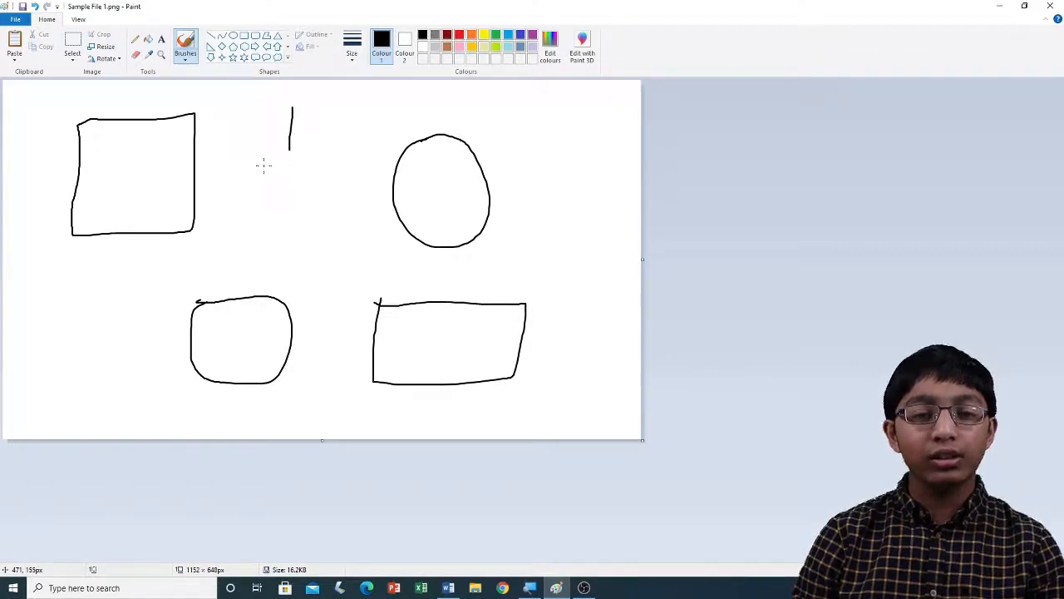
Step: Save a copy of the picture as Sample File 2.jpg in JPEG format in the Documents folder
click(20, 19)
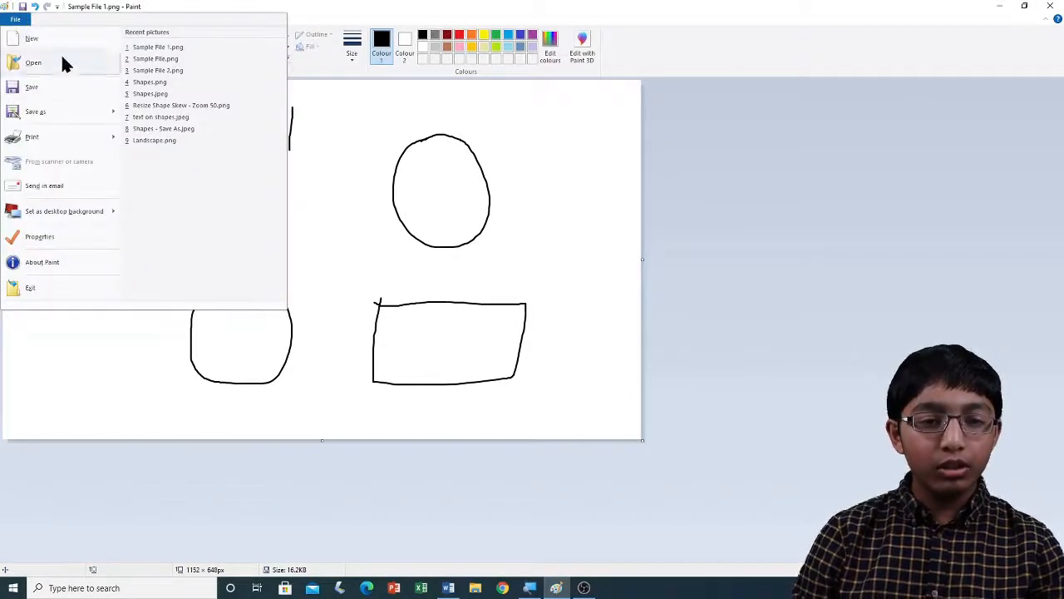
mouse_move(44, 115)
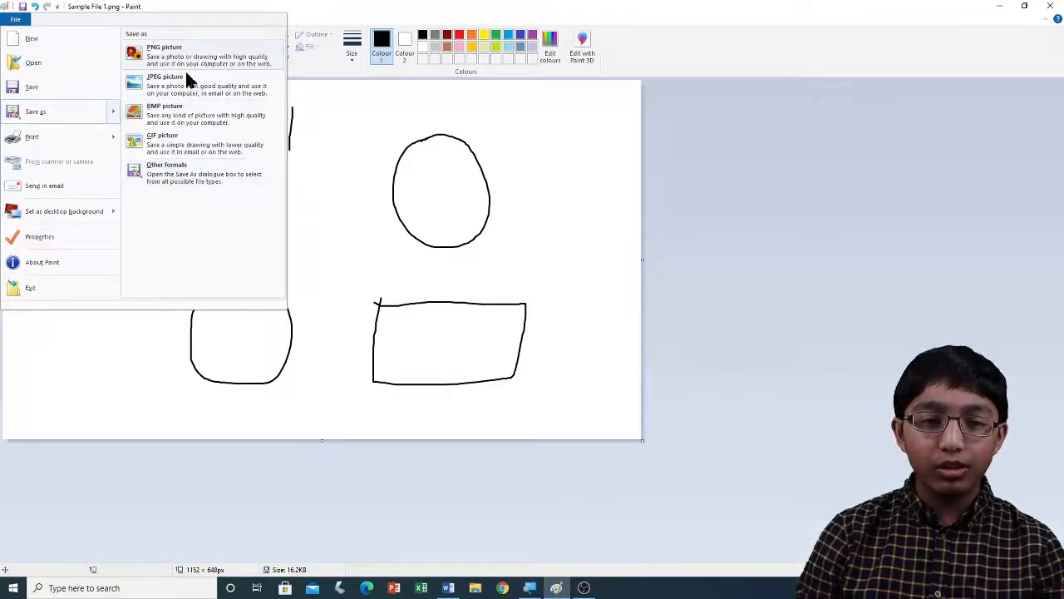
click(48, 114)
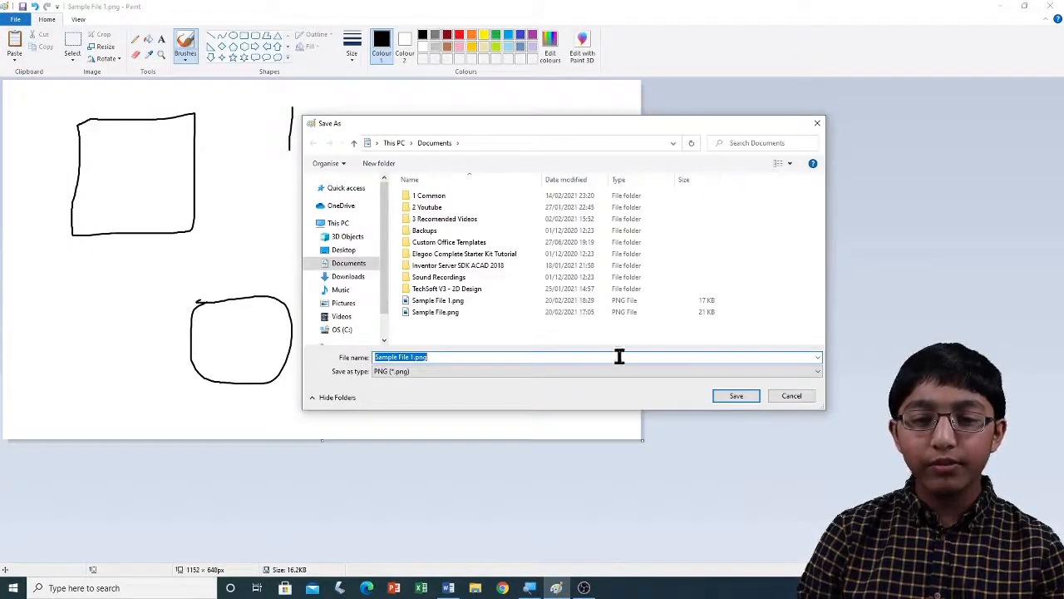
click(431, 357)
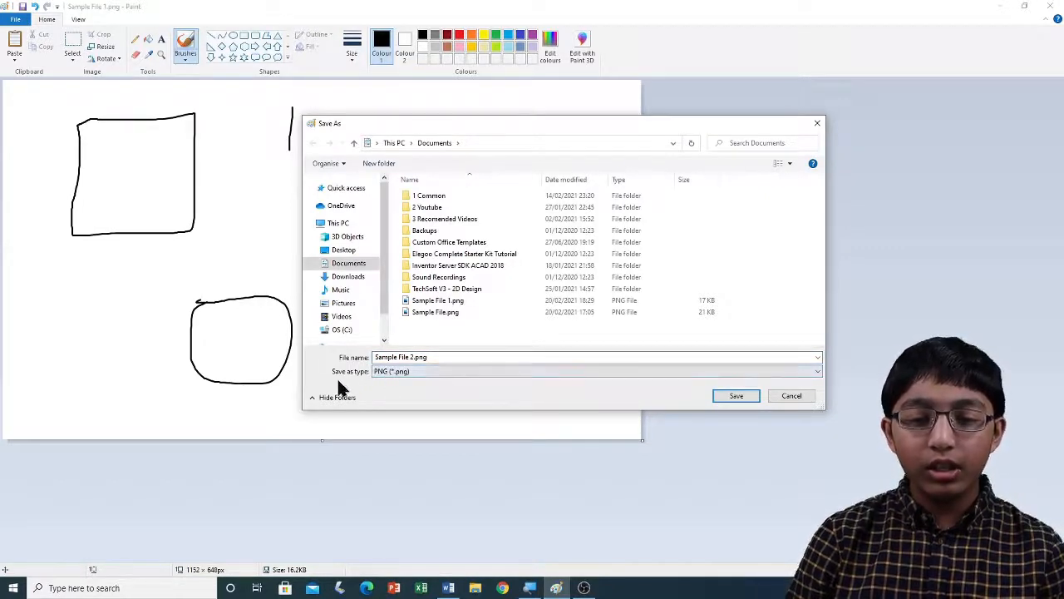
click(397, 375)
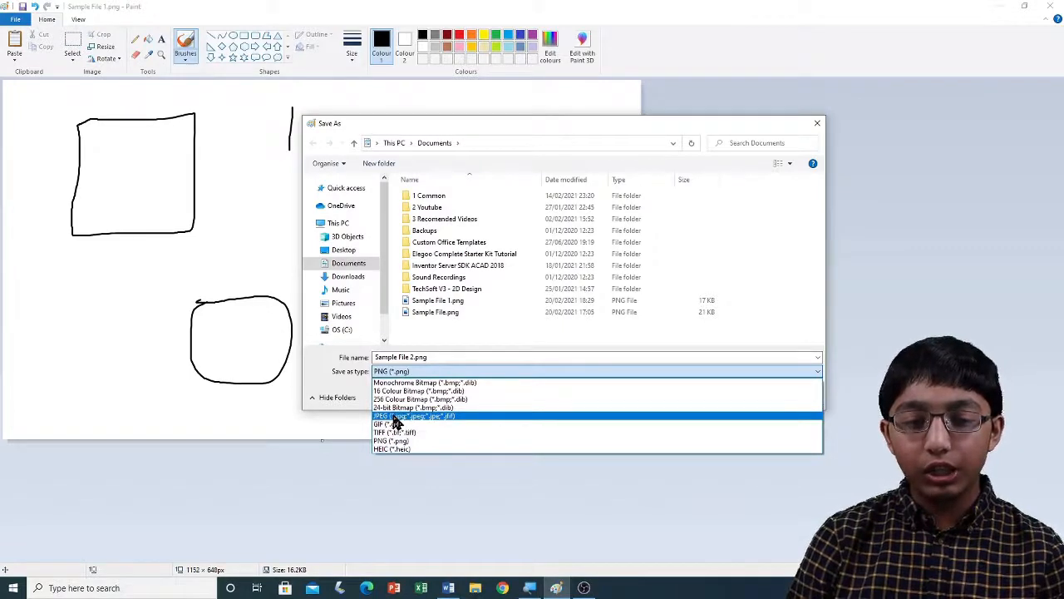
click(395, 416)
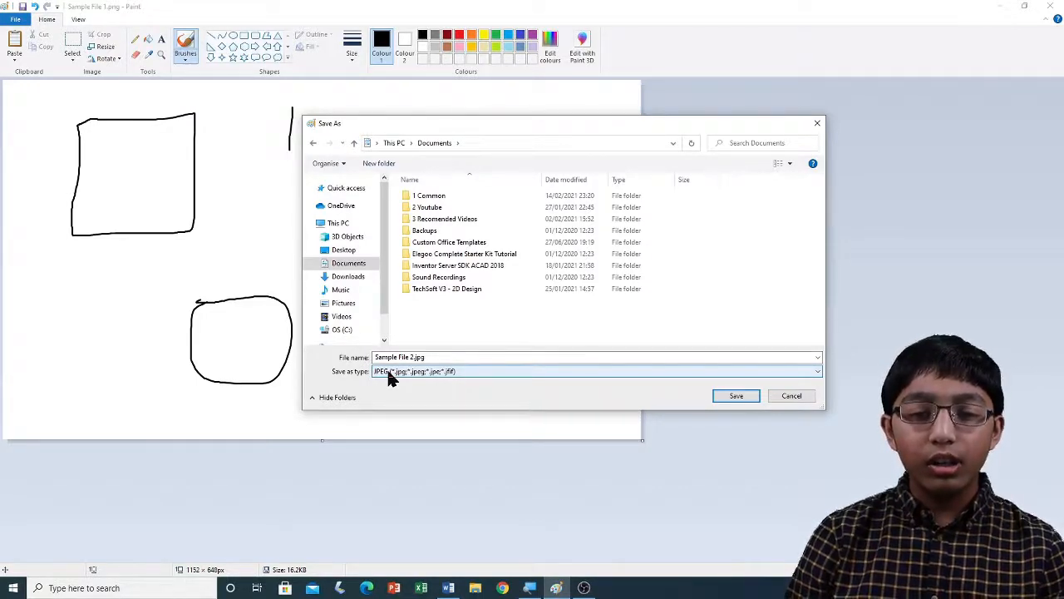
click(329, 226)
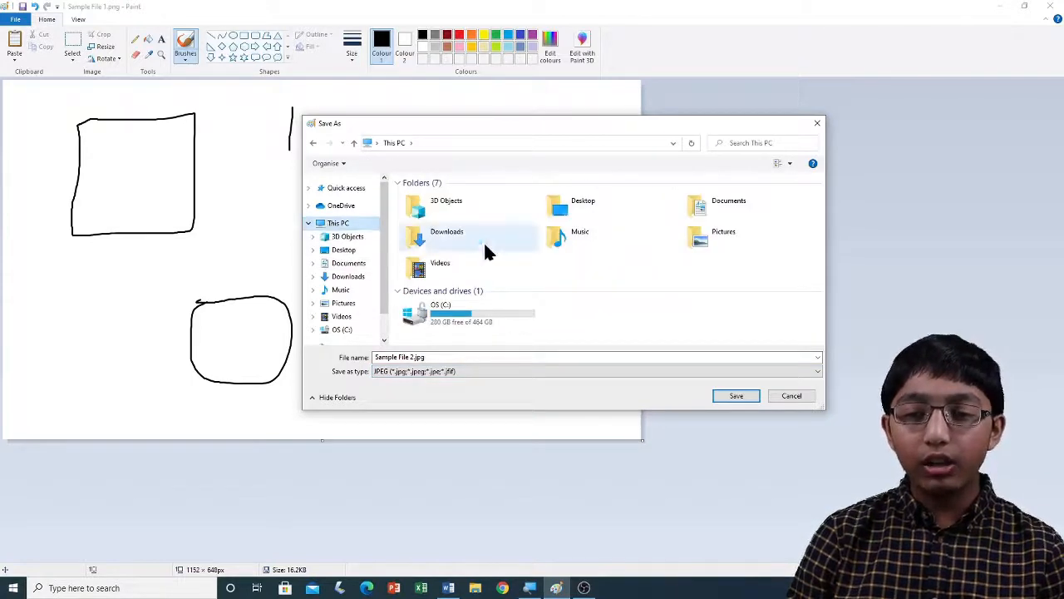
double_click(742, 214)
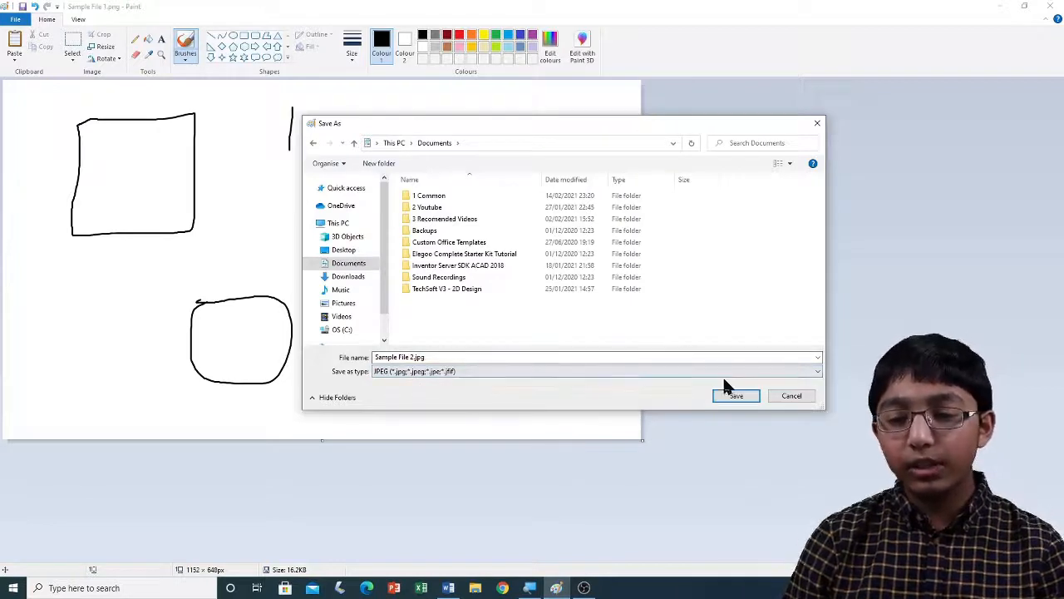
click(737, 397)
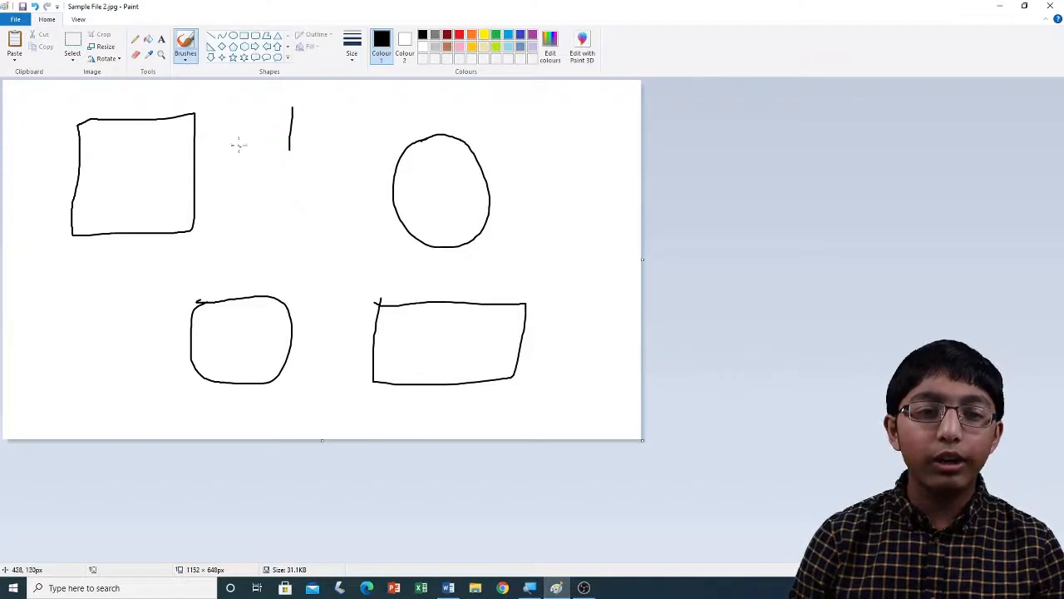
Step: Examine the picture in print preview, zooming in and back out, and close the preview
click(20, 19)
mouse_move(31, 138)
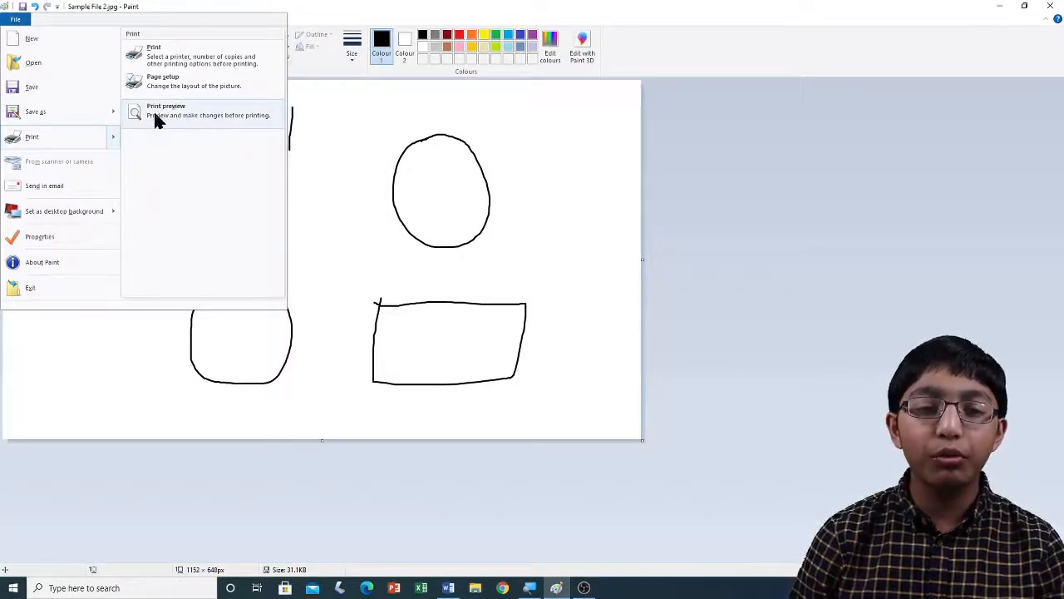
mouse_move(50, 111)
mouse_move(107, 135)
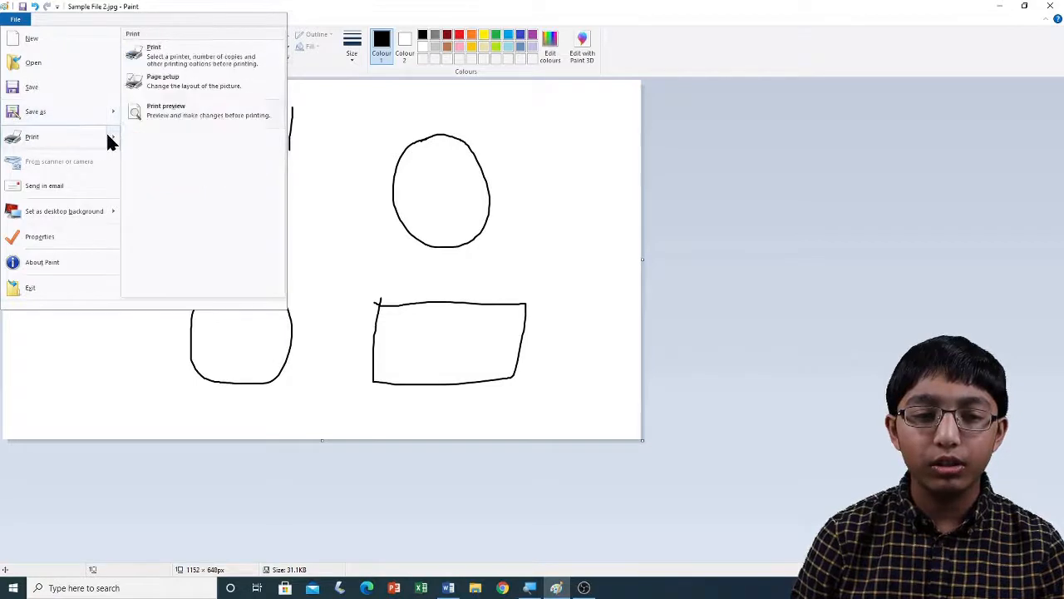
click(174, 125)
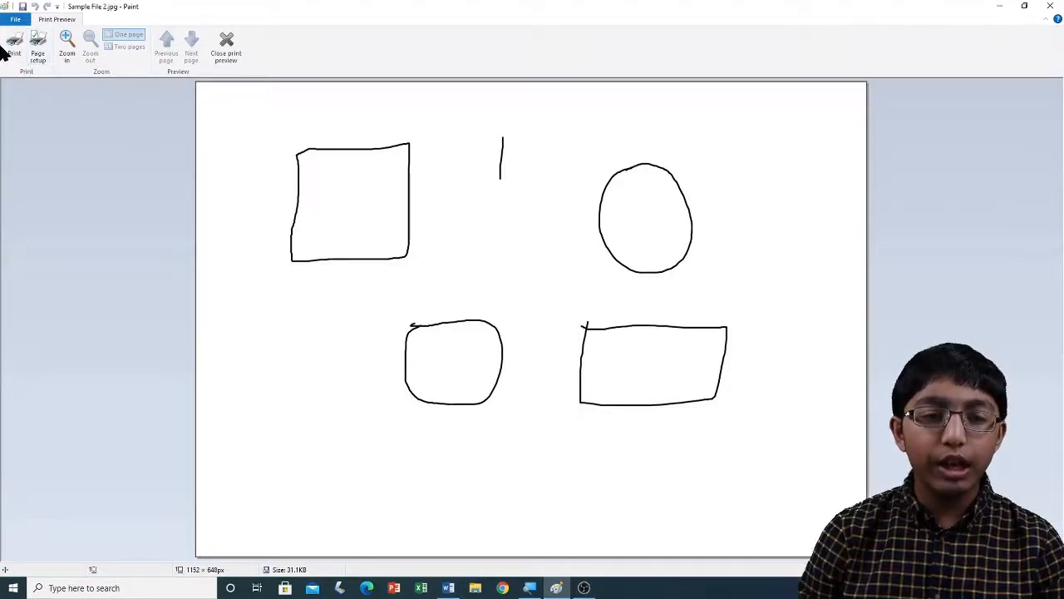
click(69, 48)
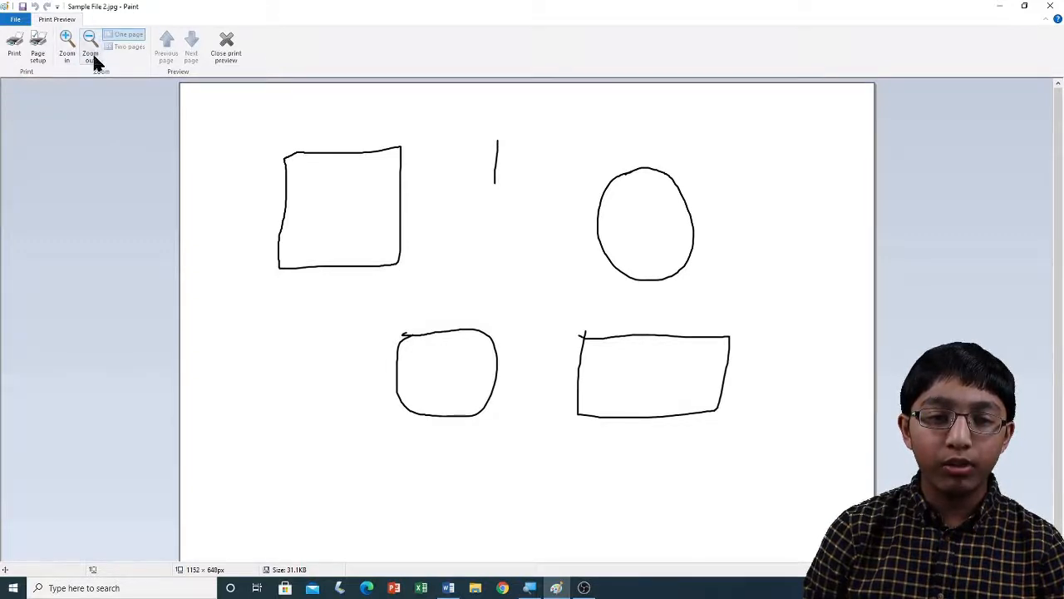
click(91, 52)
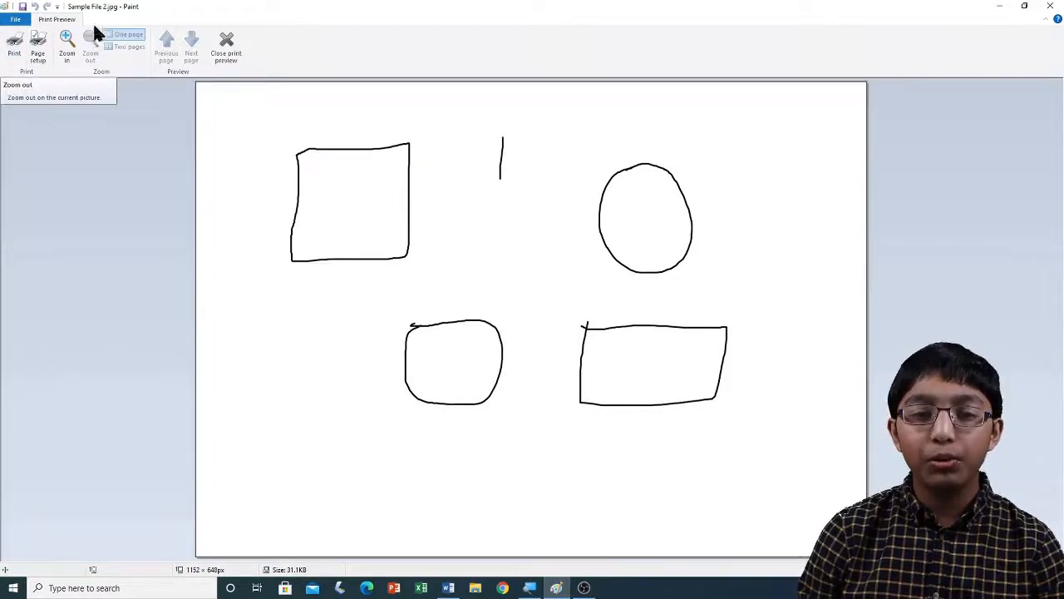
click(229, 46)
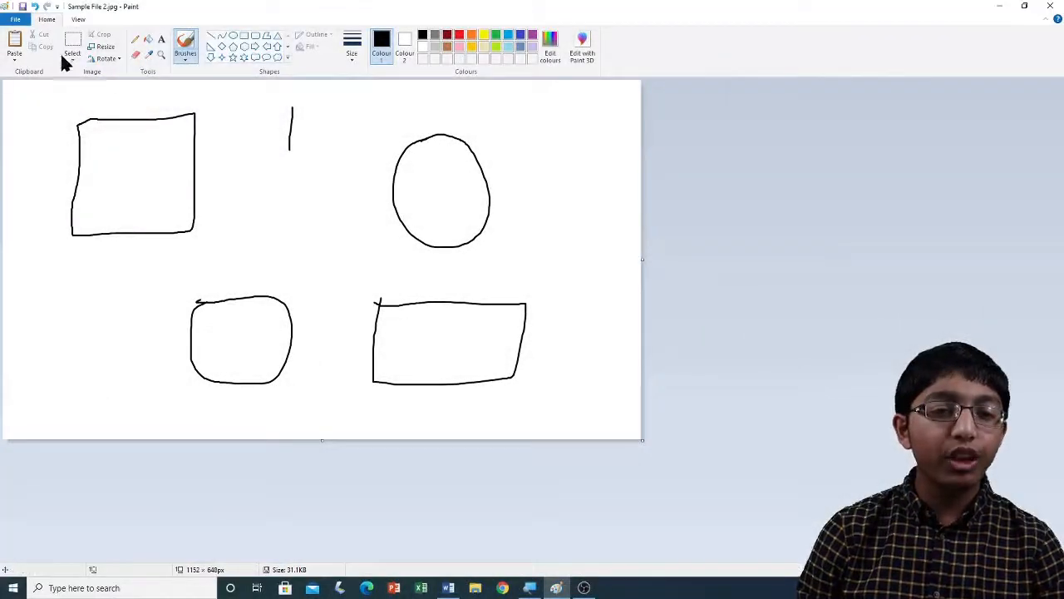
Step: Review the paper, orientation, margin, centring and scaling settings in Page Setup and accept them
click(15, 20)
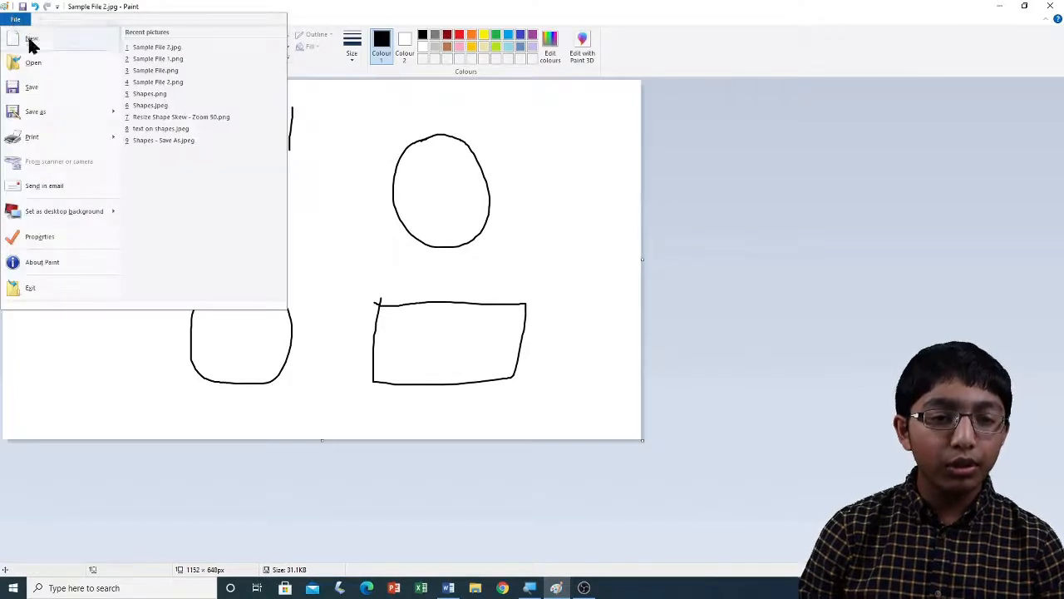
mouse_move(55, 138)
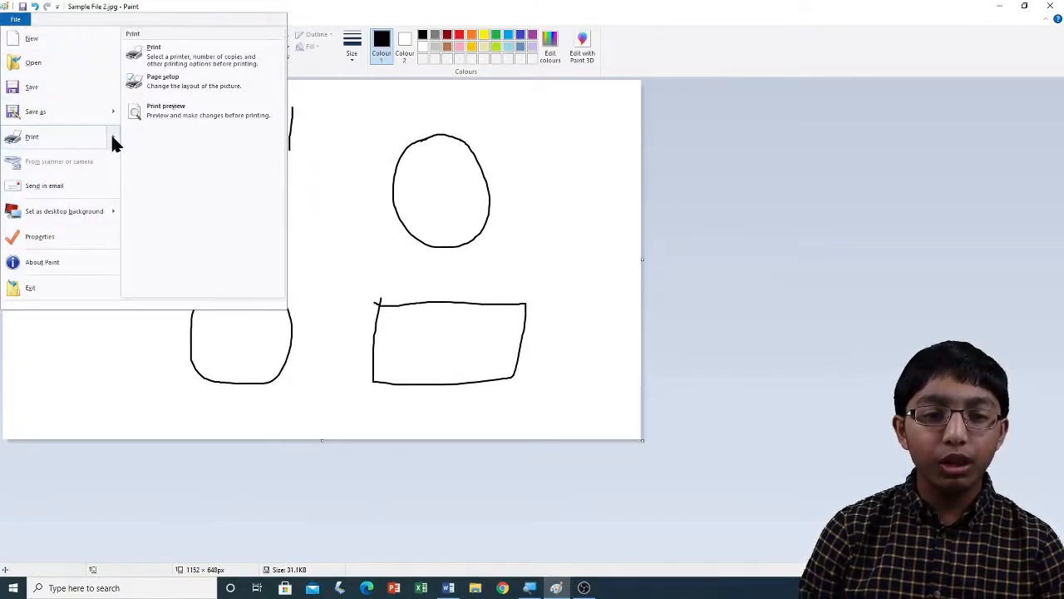
click(173, 85)
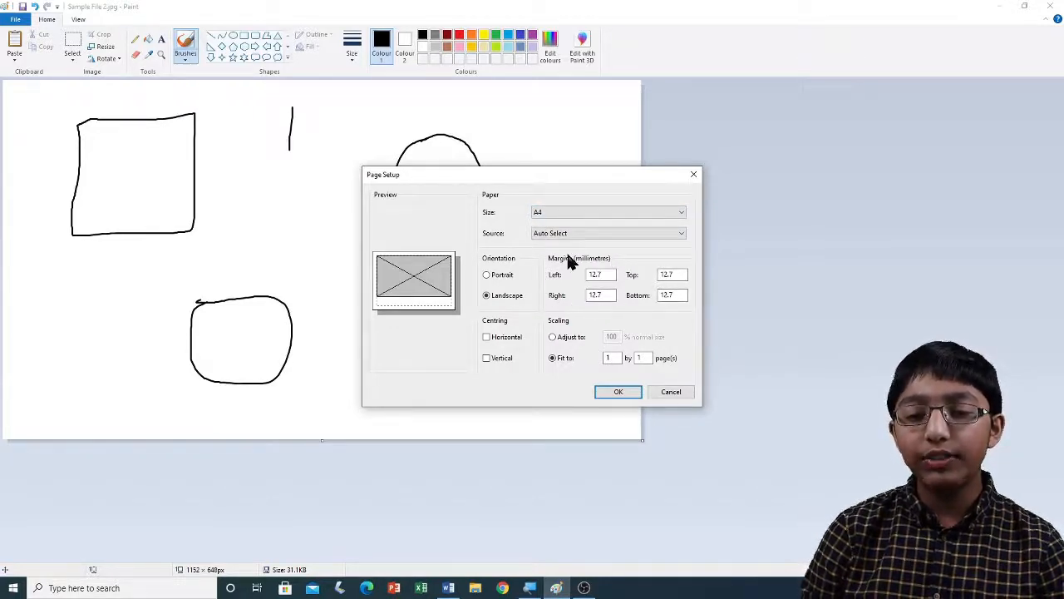
click(609, 396)
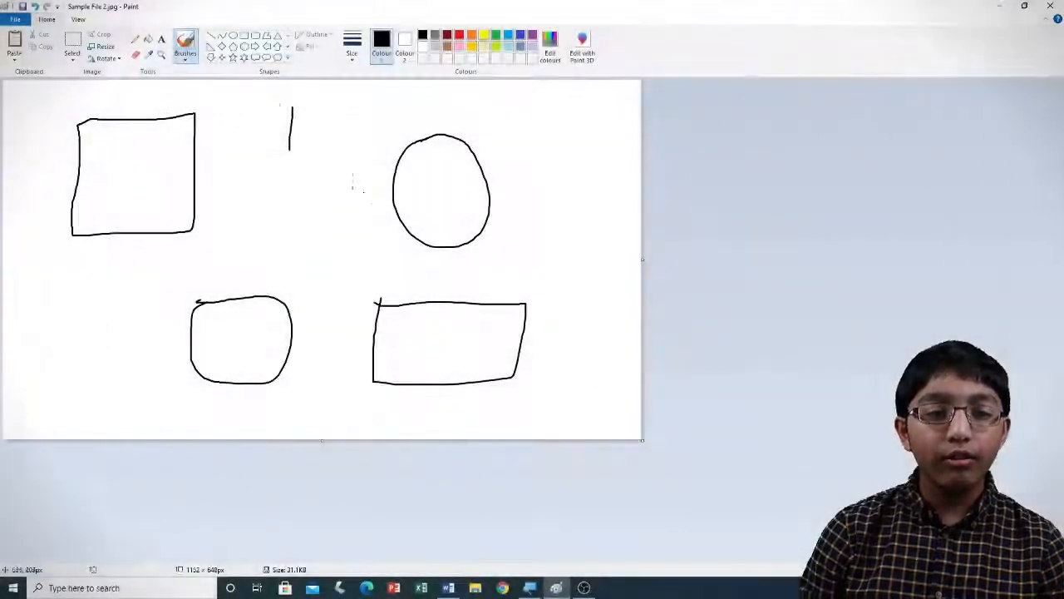
Step: Review the printer selection, page range and number of copies in the Print dialog and cancel without printing
click(15, 18)
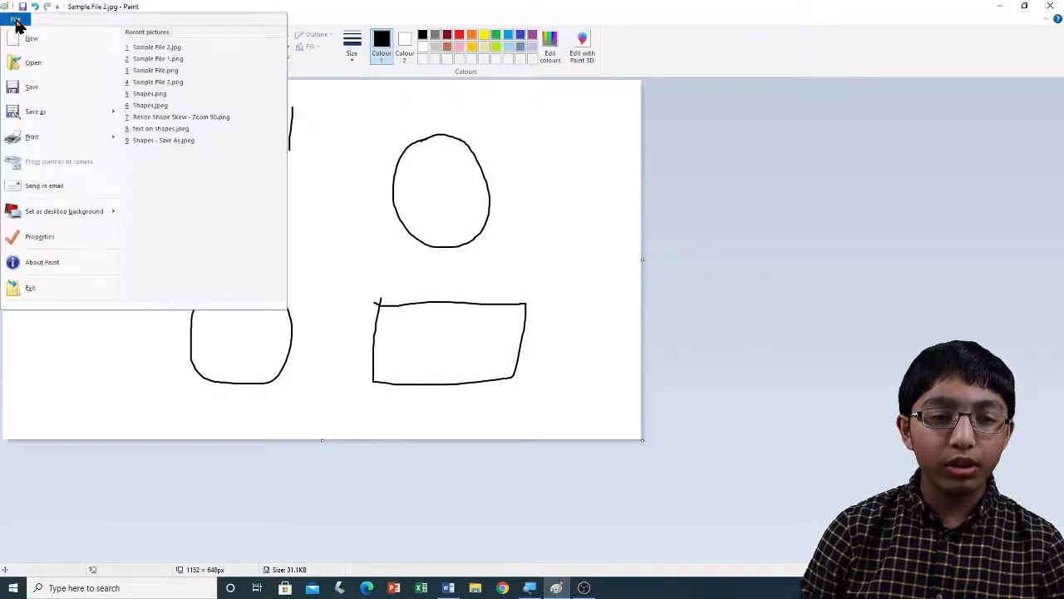
mouse_move(50, 138)
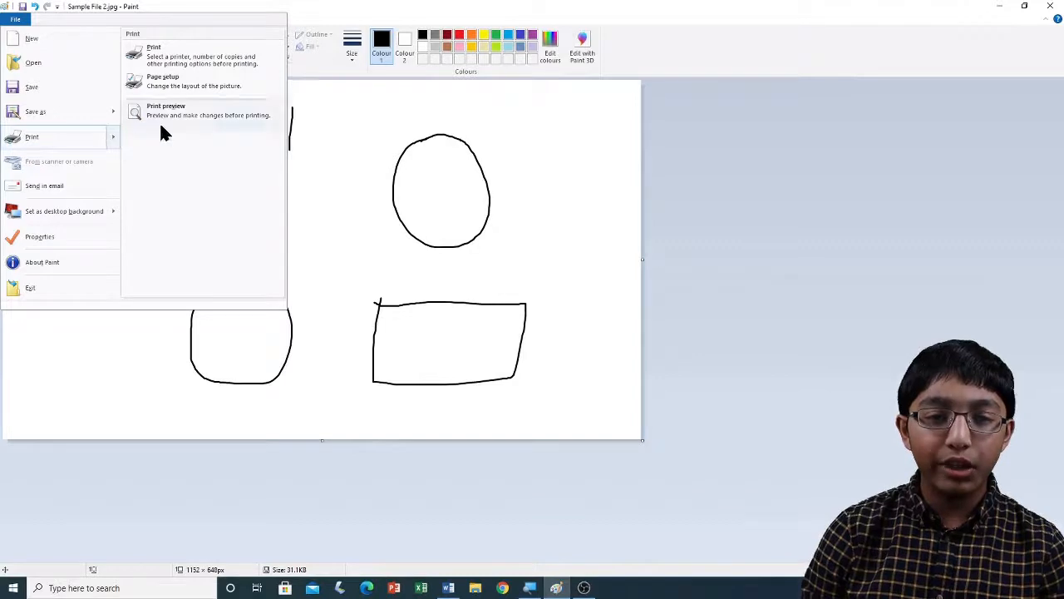
click(167, 52)
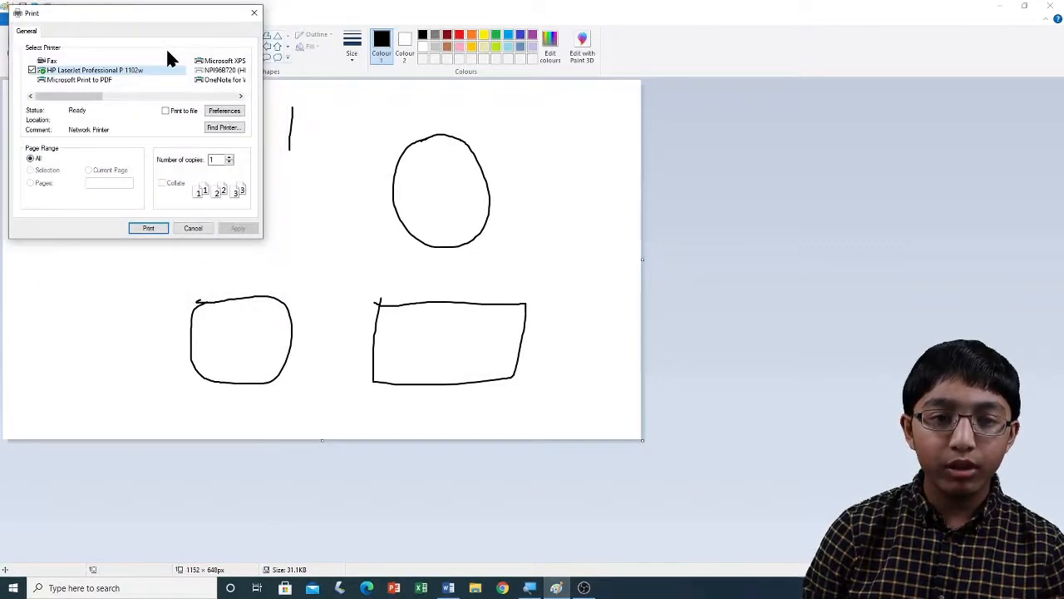
drag(147, 14, 577, 184)
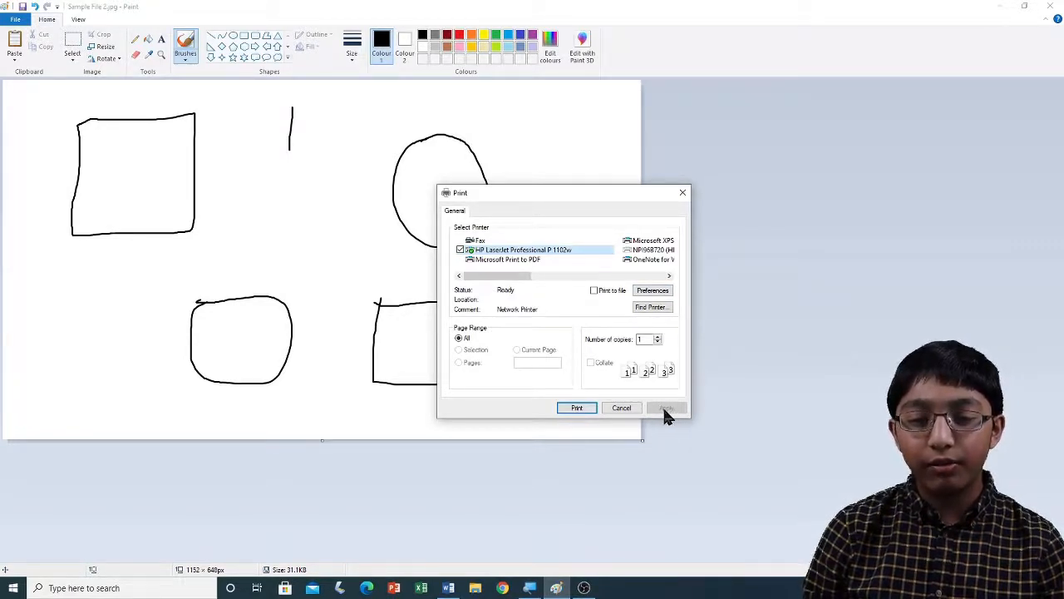
click(621, 407)
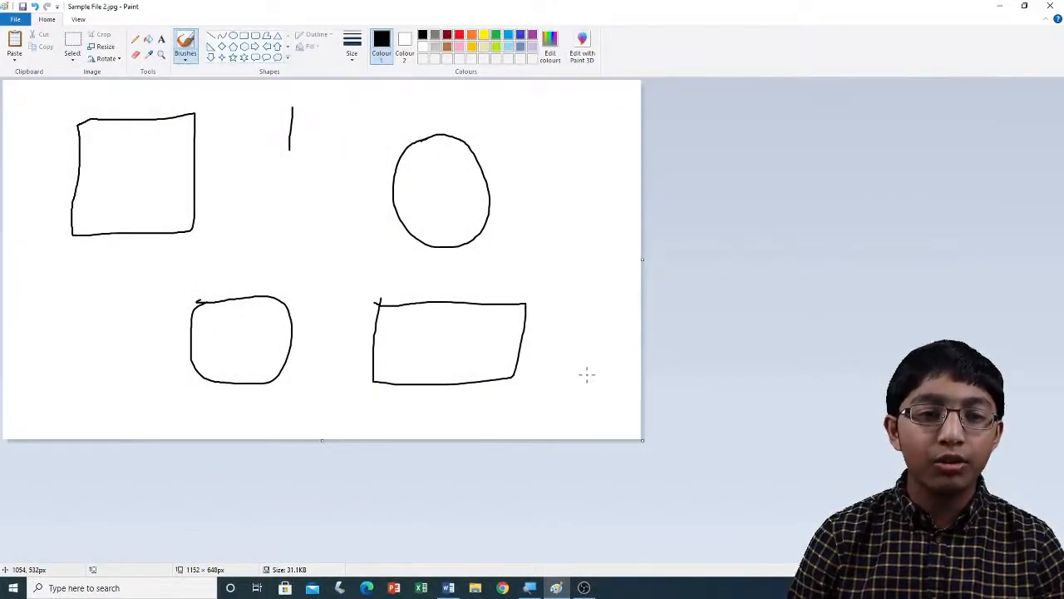
Step: Review the picture's file attributes, units, colours, width and height in Image Properties and accept them
key(ctrl)
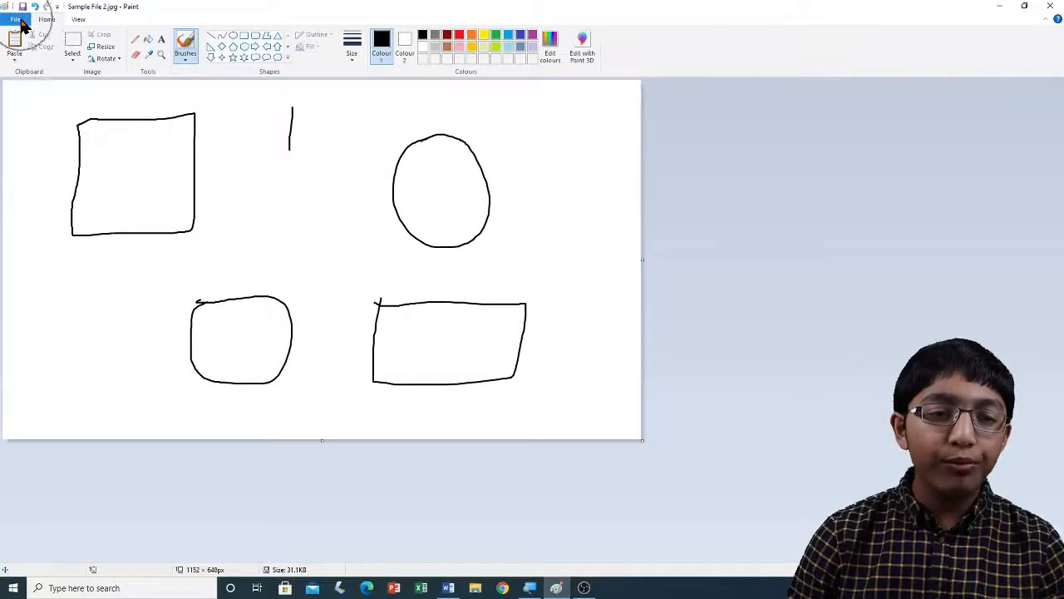
click(16, 19)
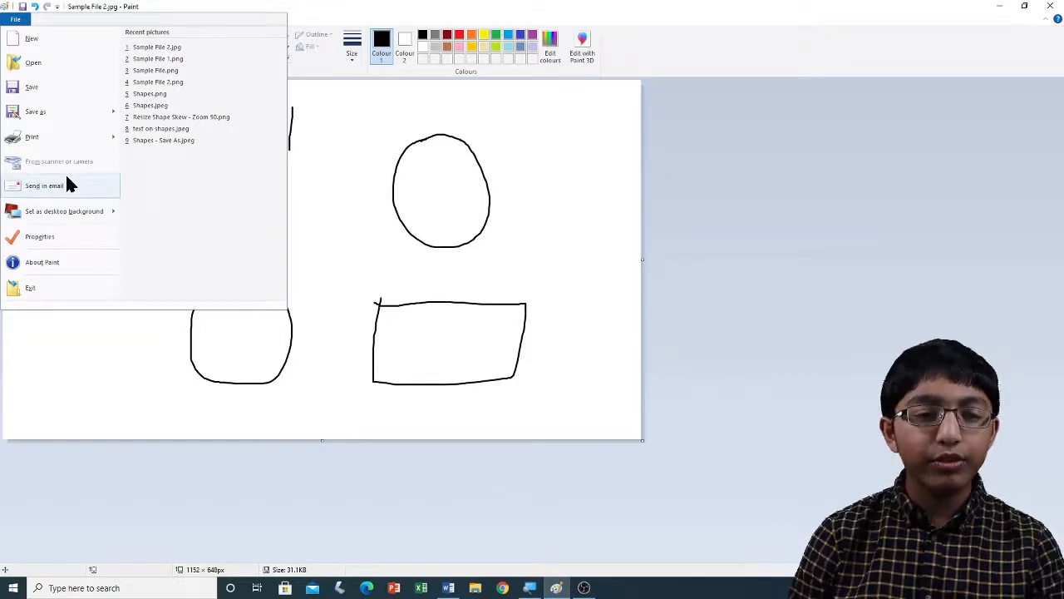
mouse_move(28, 214)
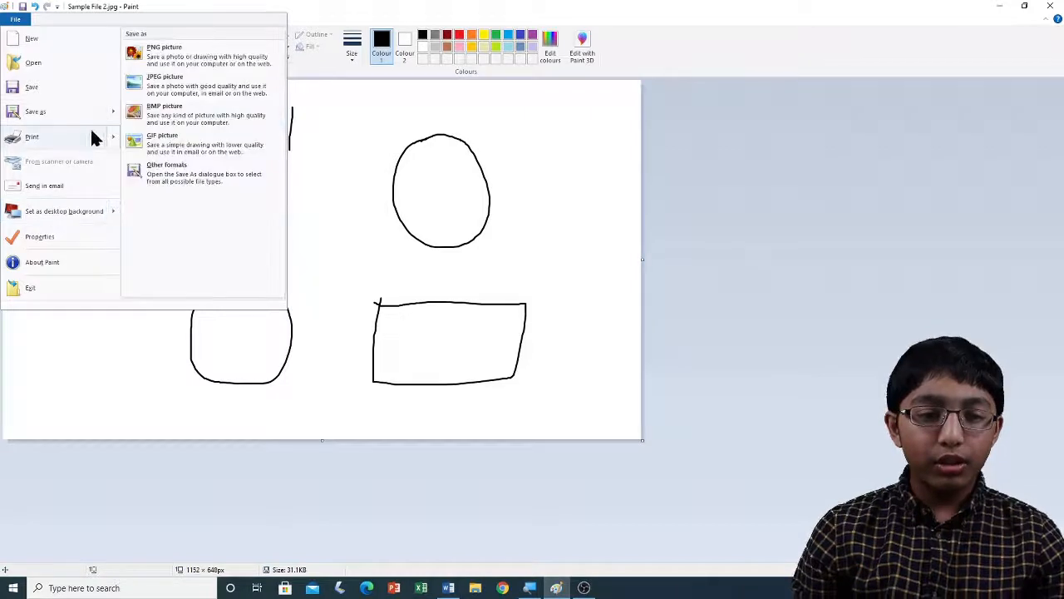
click(58, 237)
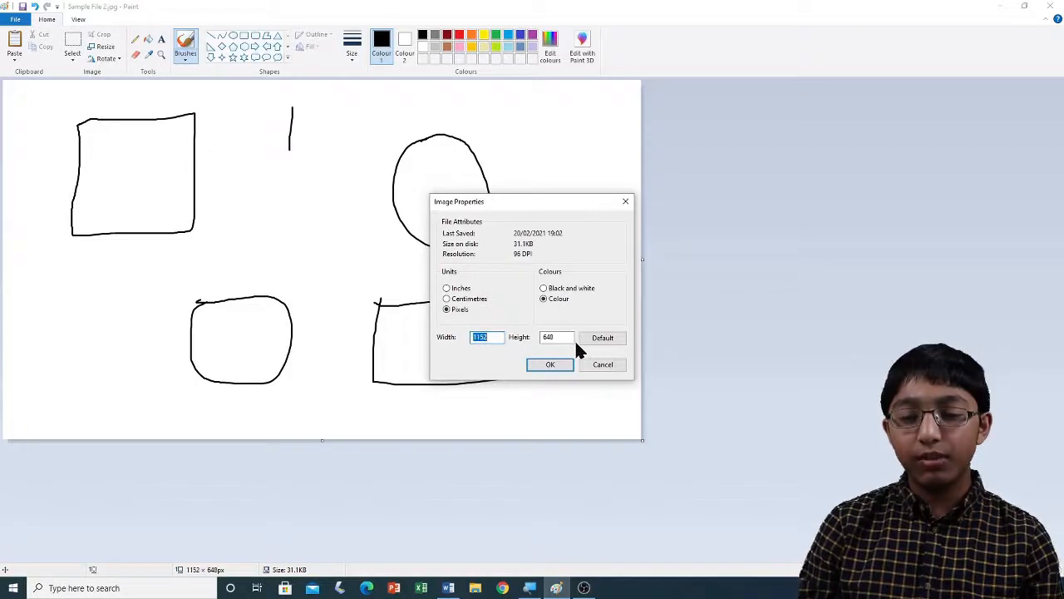
click(496, 336)
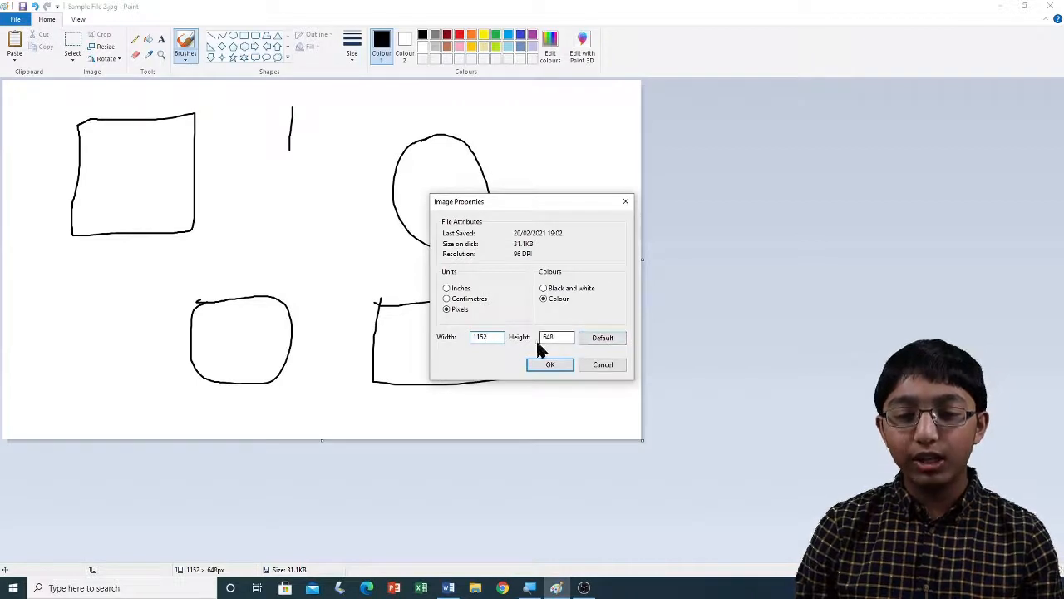
double_click(489, 337)
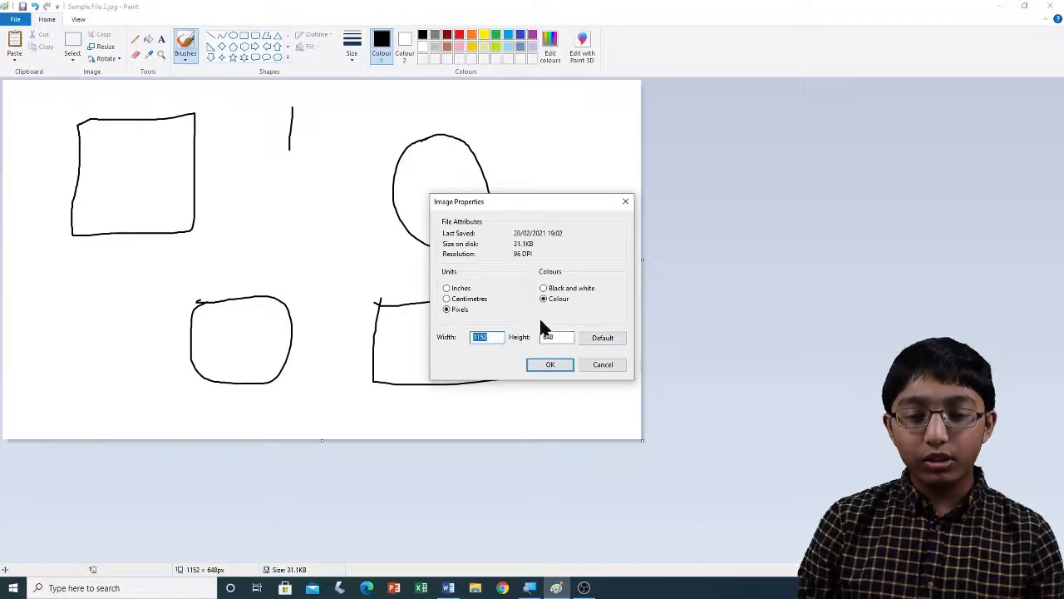
click(547, 367)
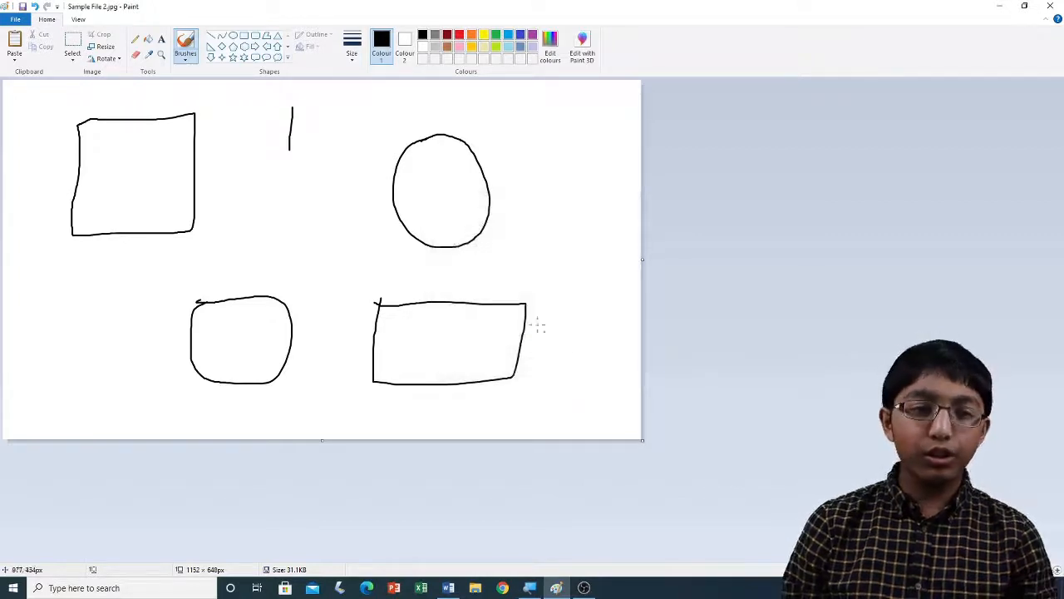
Step: Read the version and licence information in About Paint and close it
click(16, 21)
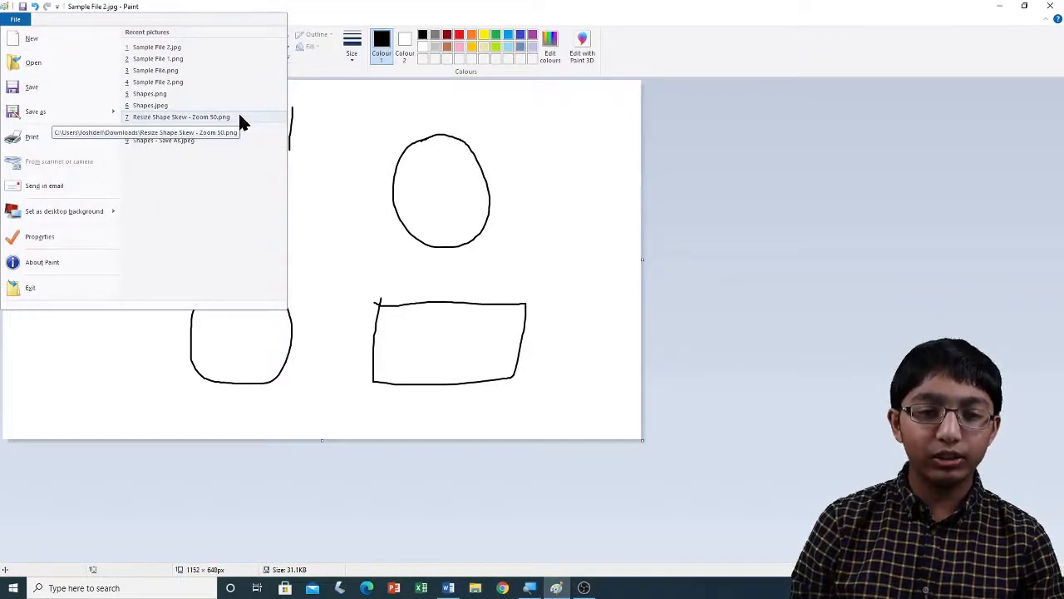
click(42, 264)
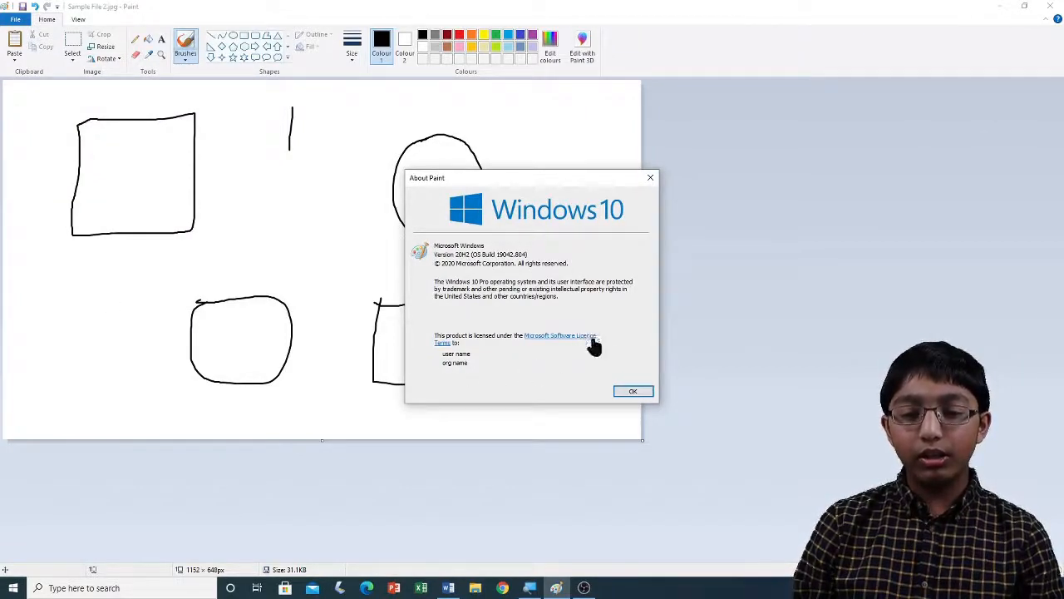
click(632, 395)
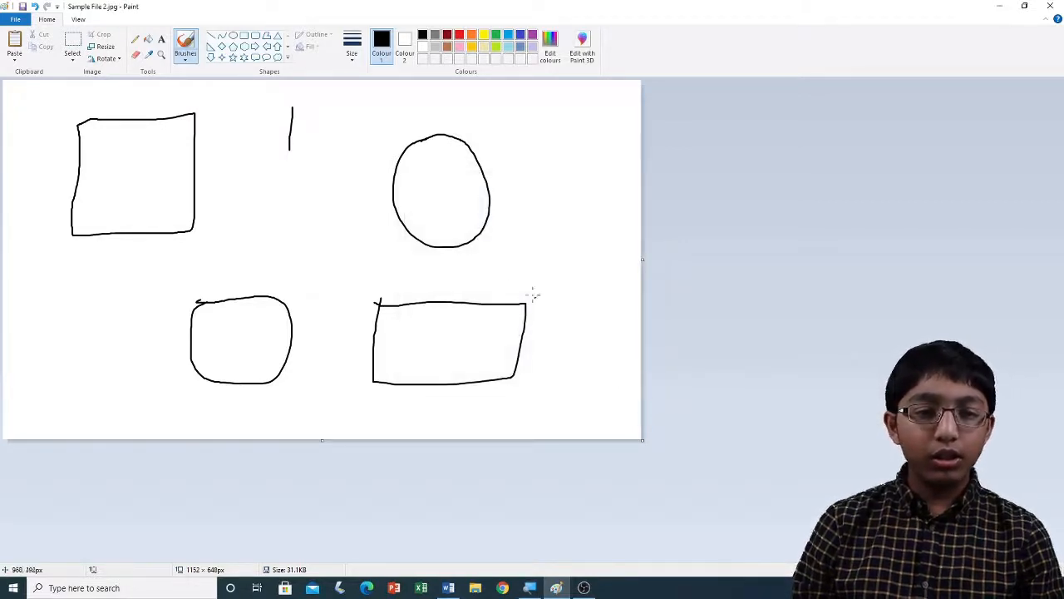
Step: Exit Paint and relaunch it from the Windows Accessories folder
click(16, 20)
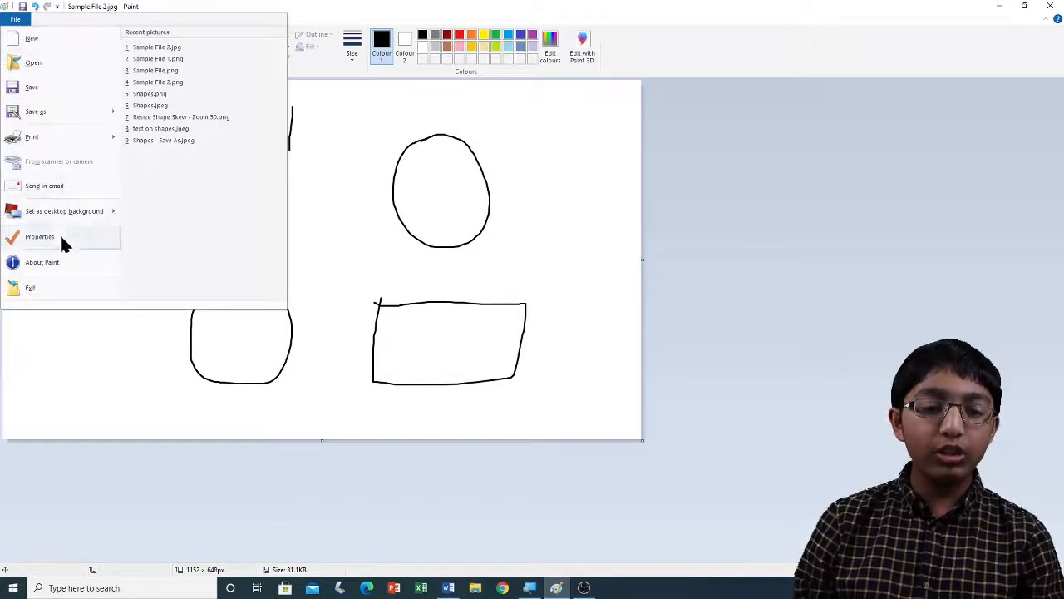
click(39, 289)
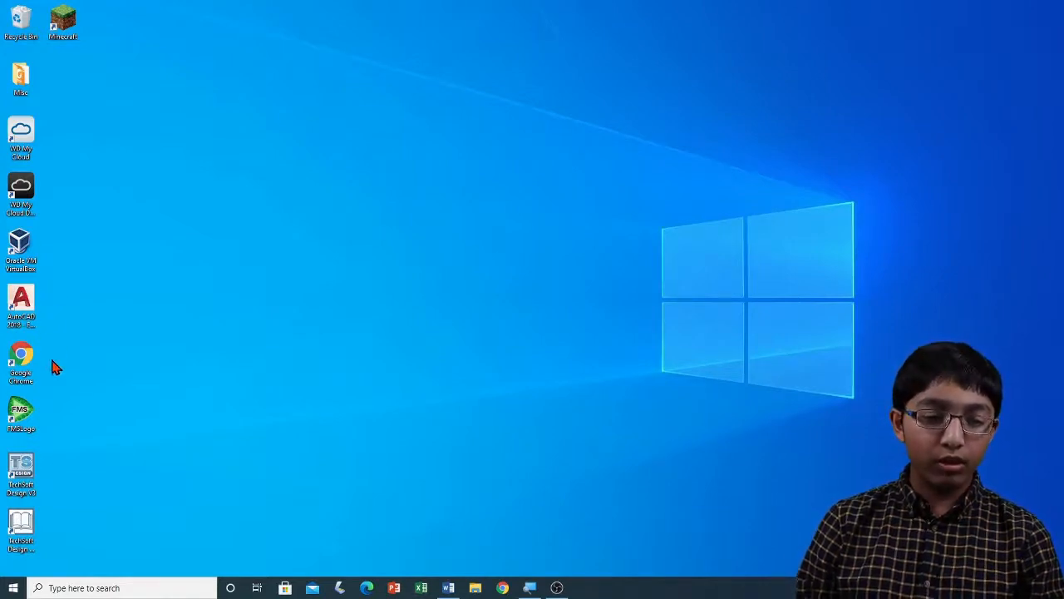
click(13, 589)
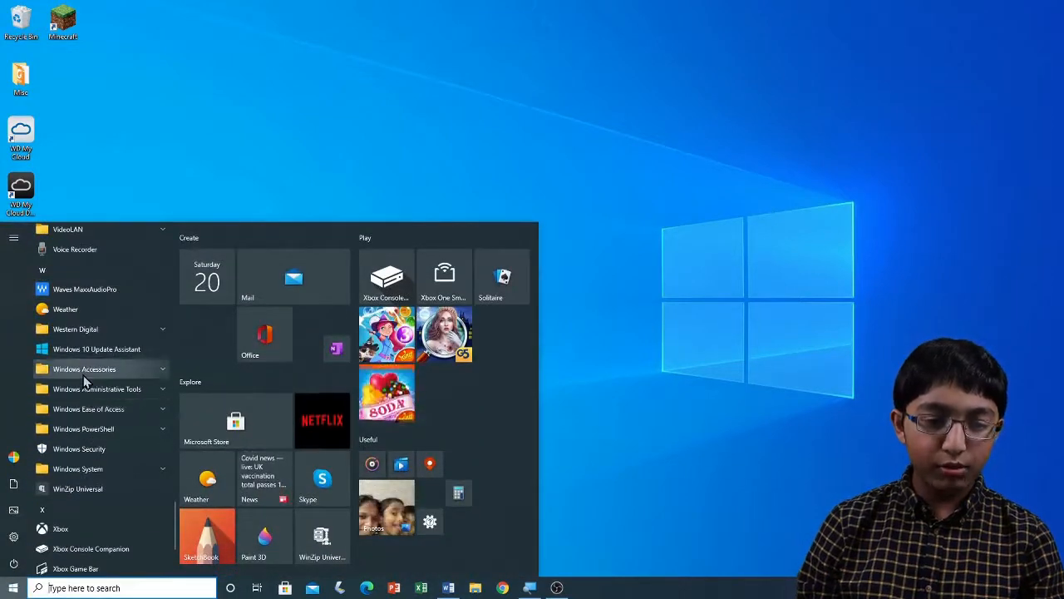
click(83, 370)
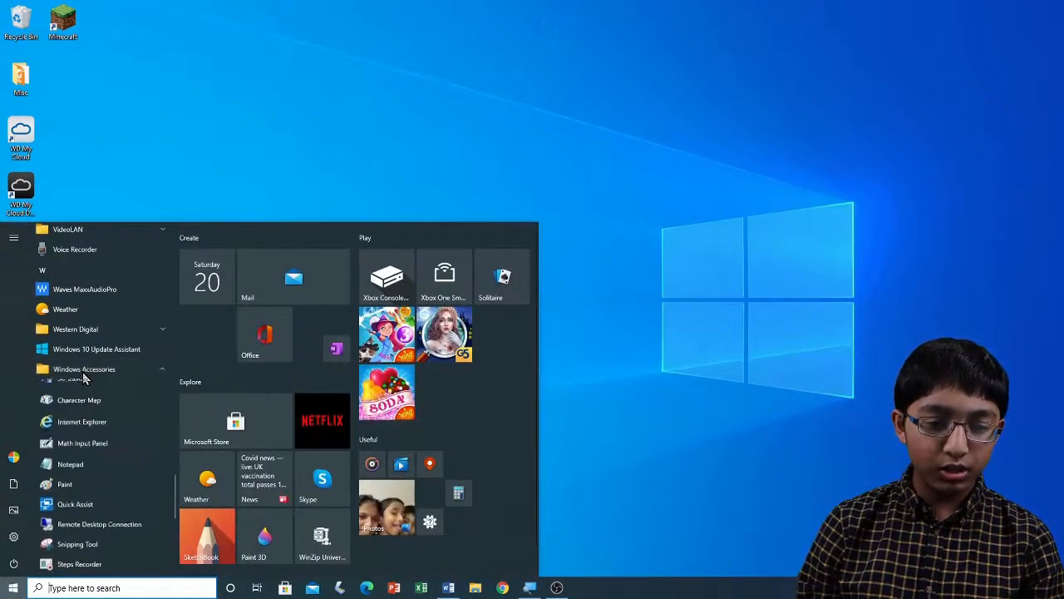
click(65, 489)
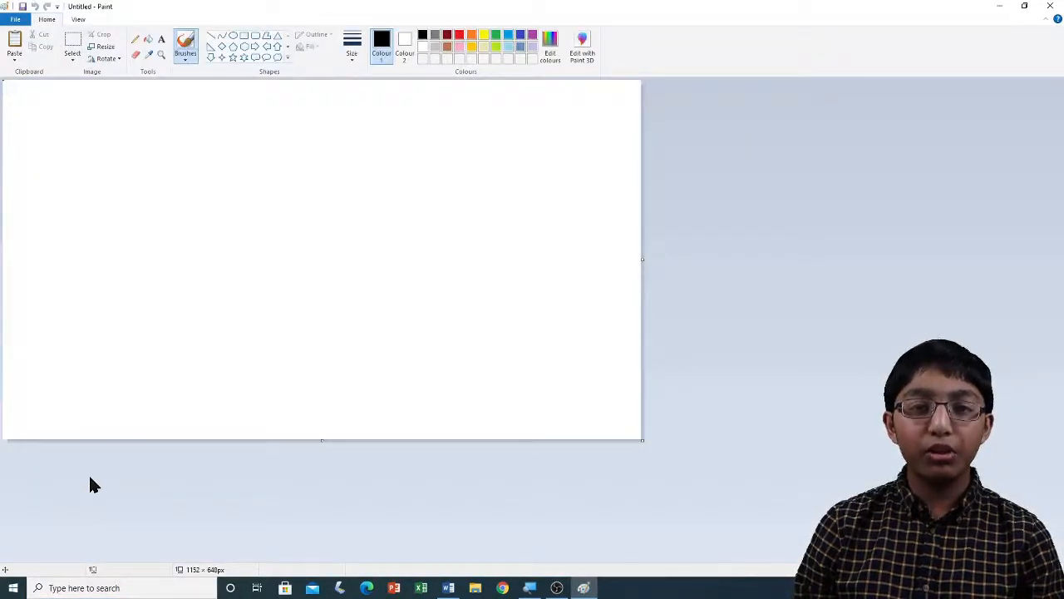
Step: Open Sample File.png from the Documents folder on This PC
click(16, 19)
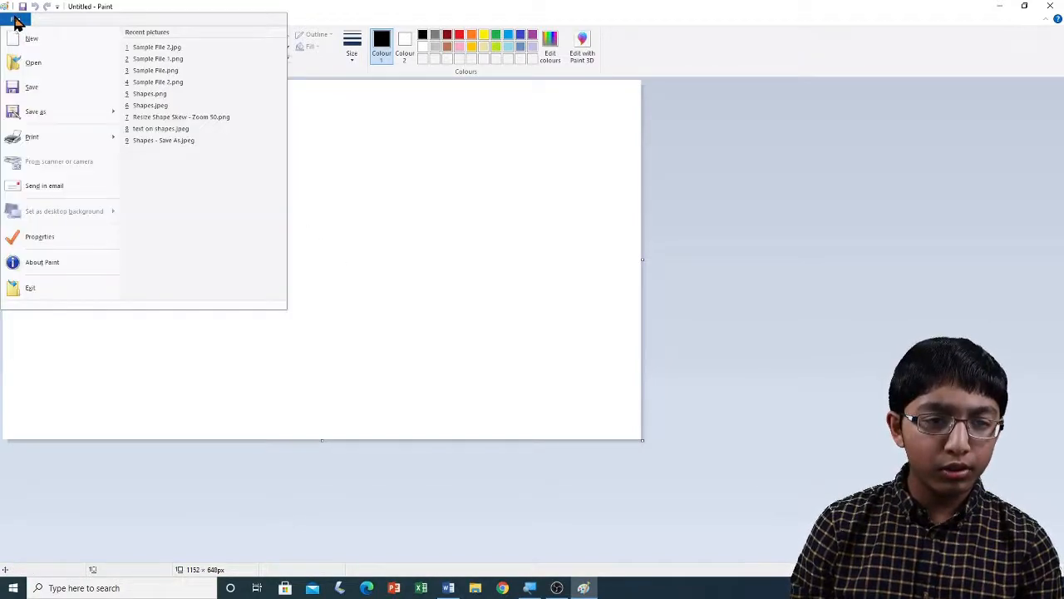
click(48, 64)
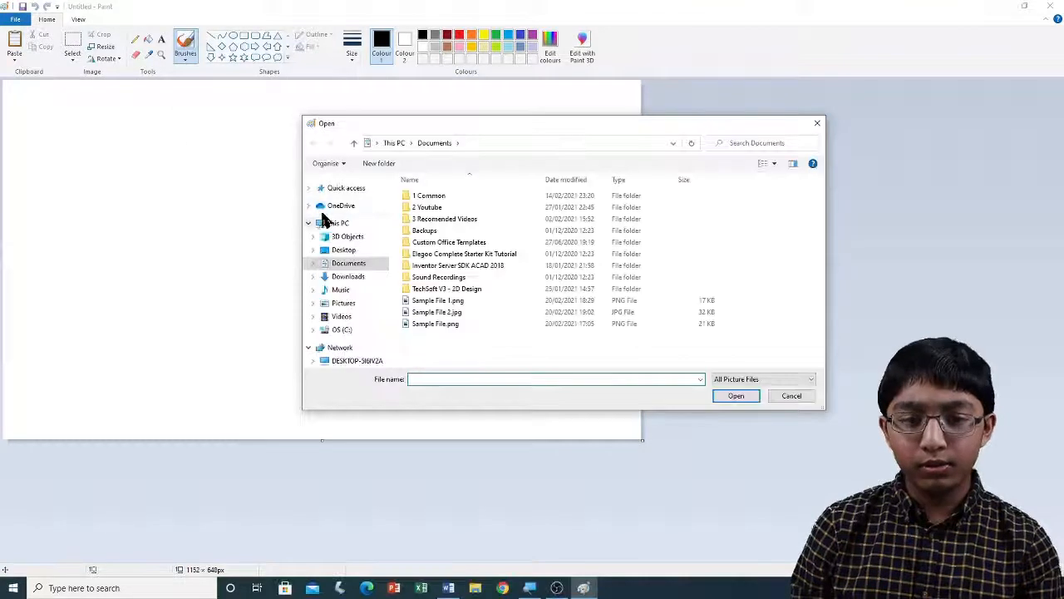
click(328, 223)
double_click(707, 204)
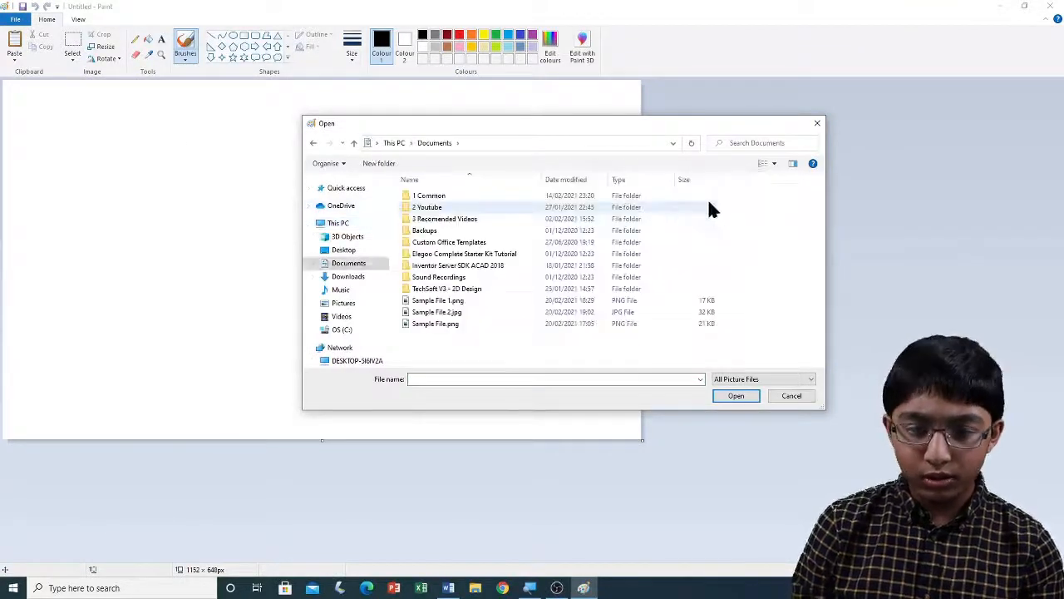
double_click(439, 324)
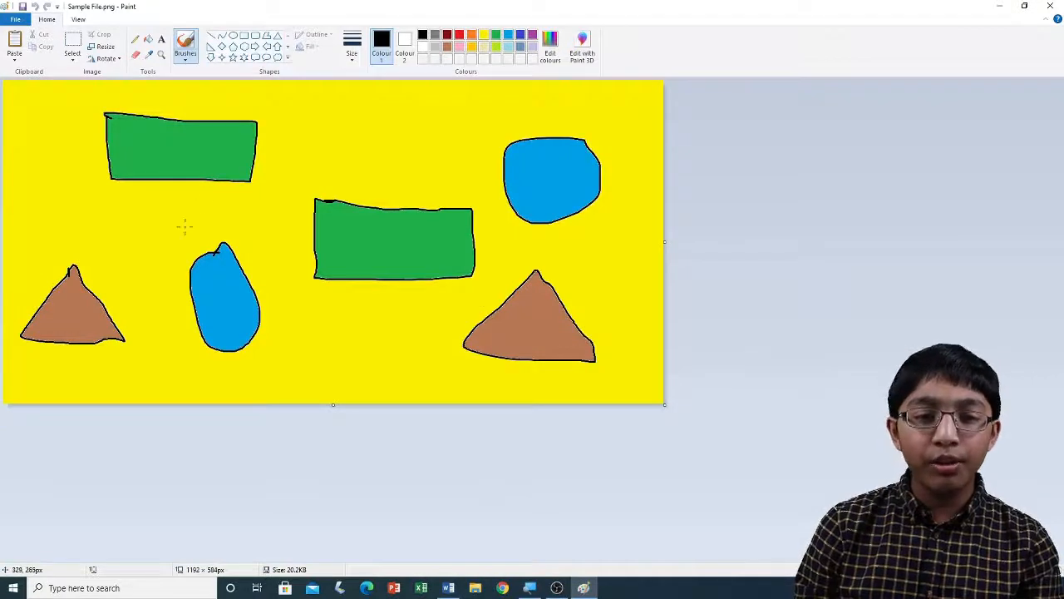
Step: Examine the picture enlarged and reduced by zooming in and out, and restore the zoom to 100%
click(78, 20)
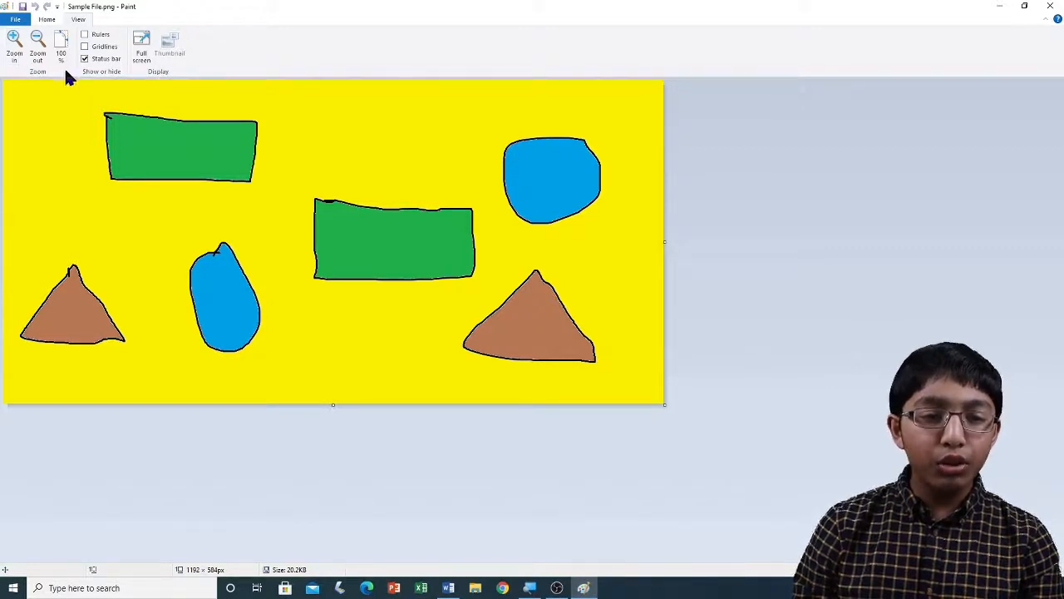
click(12, 50)
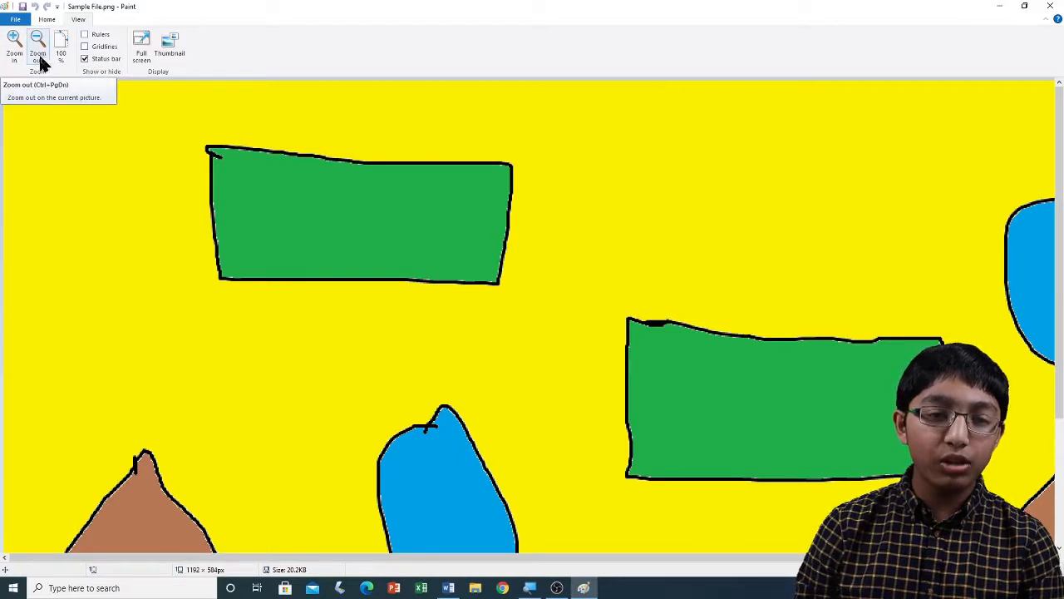
click(40, 49)
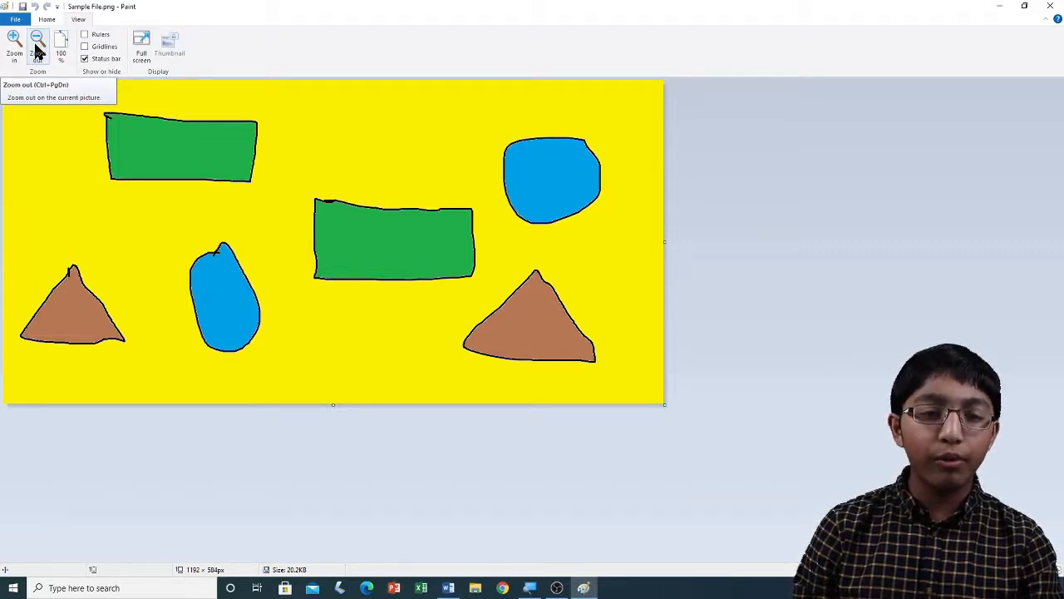
click(36, 52)
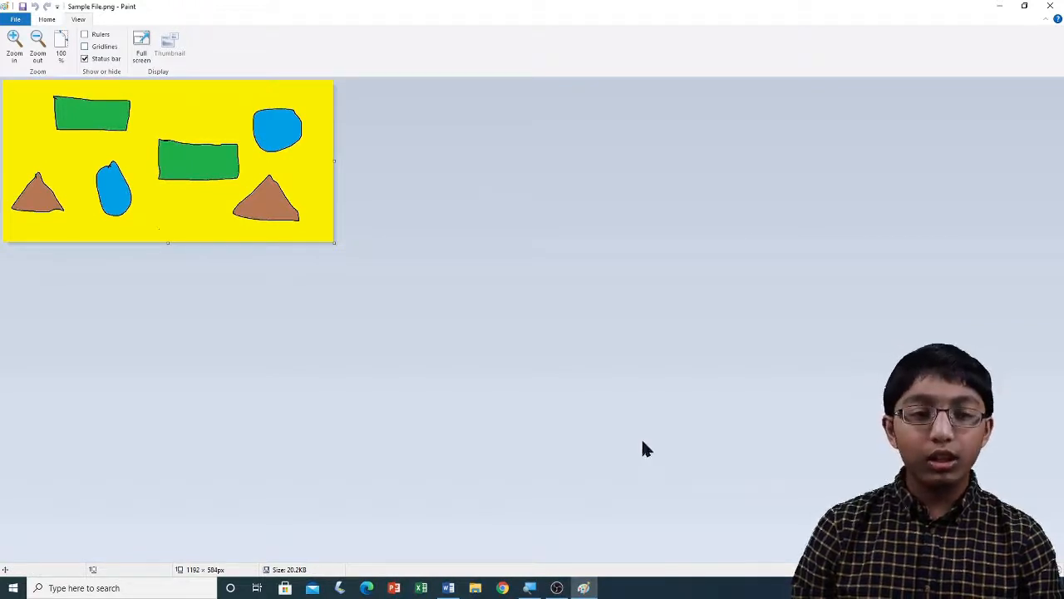
click(64, 48)
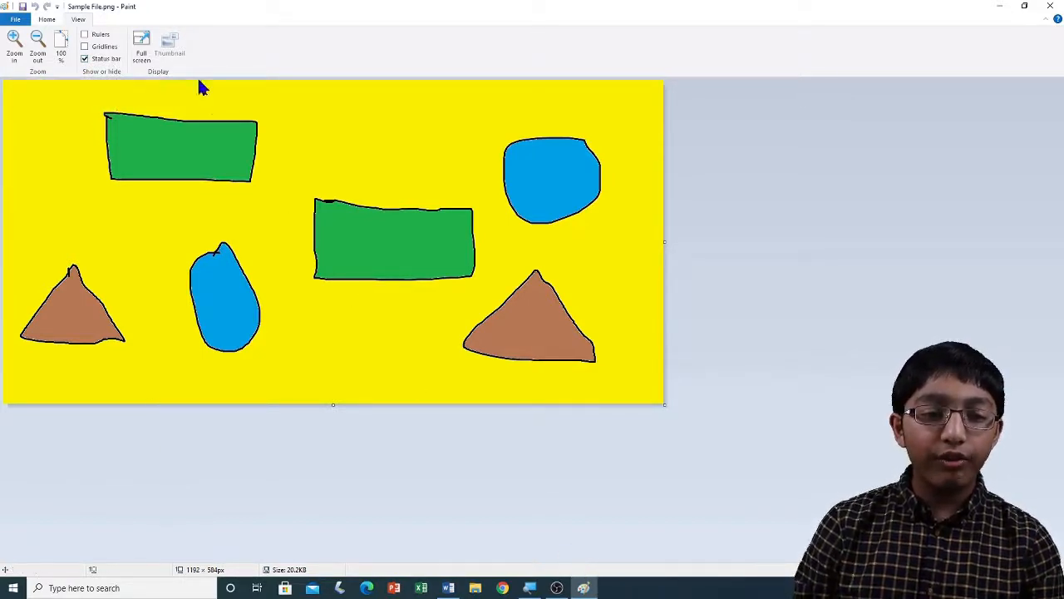
Step: Toggle the status bar, rulers and gridlines to examine each one, leaving only the status bar shown
click(93, 59)
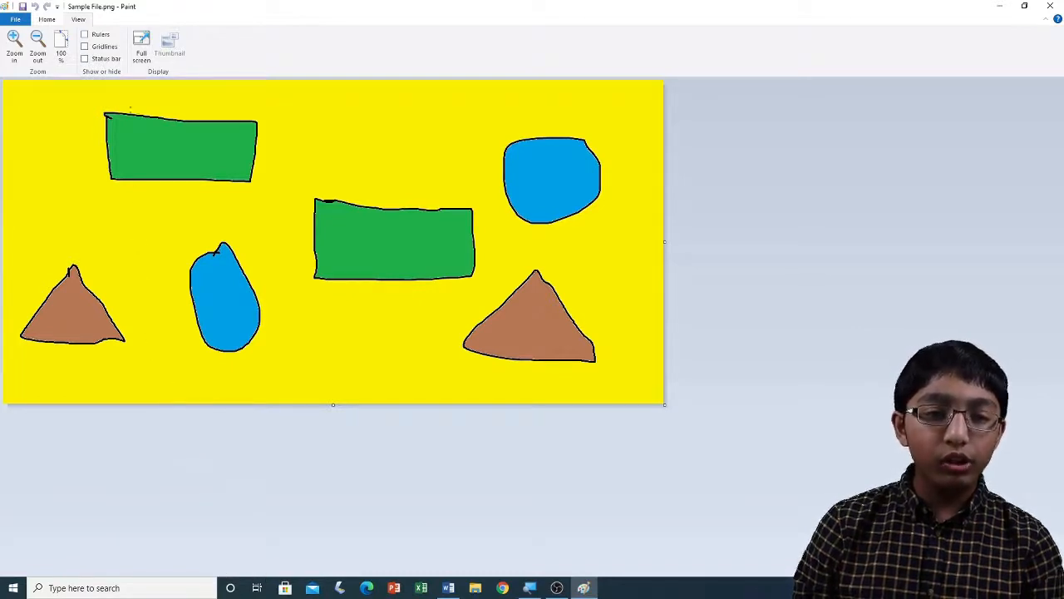
click(107, 60)
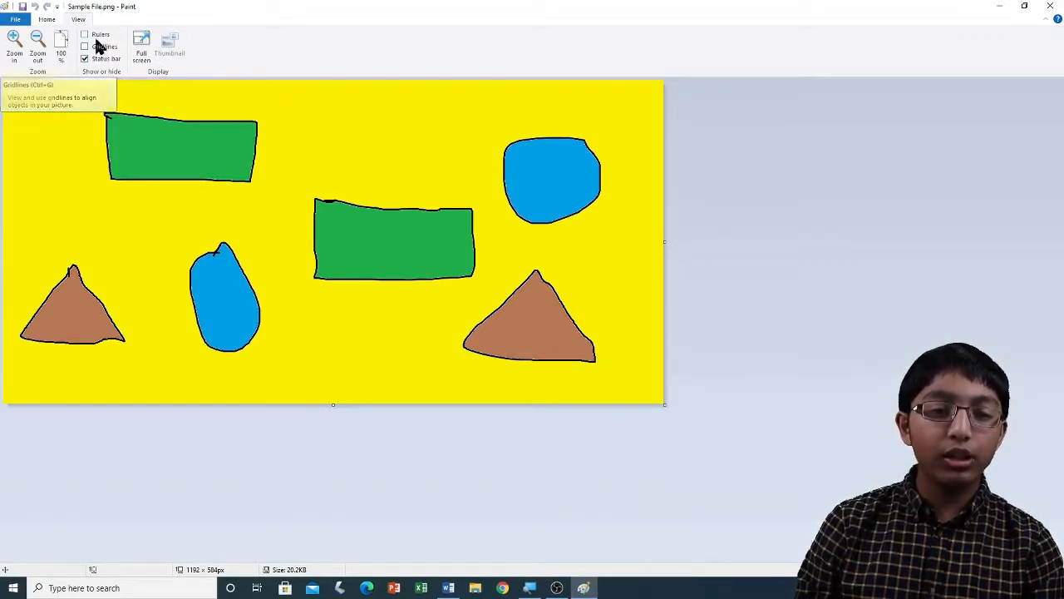
click(94, 35)
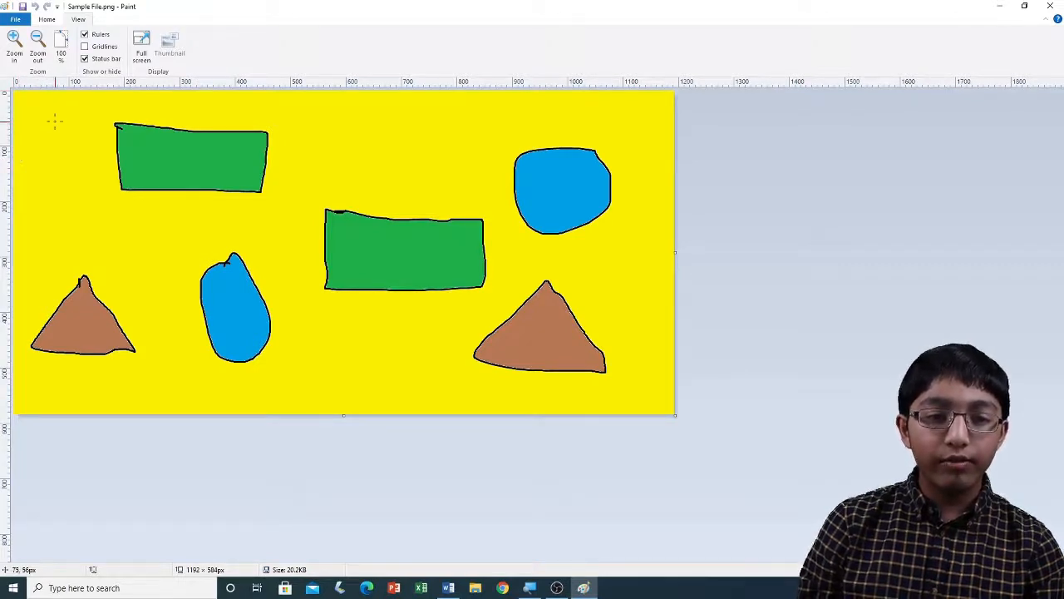
click(112, 48)
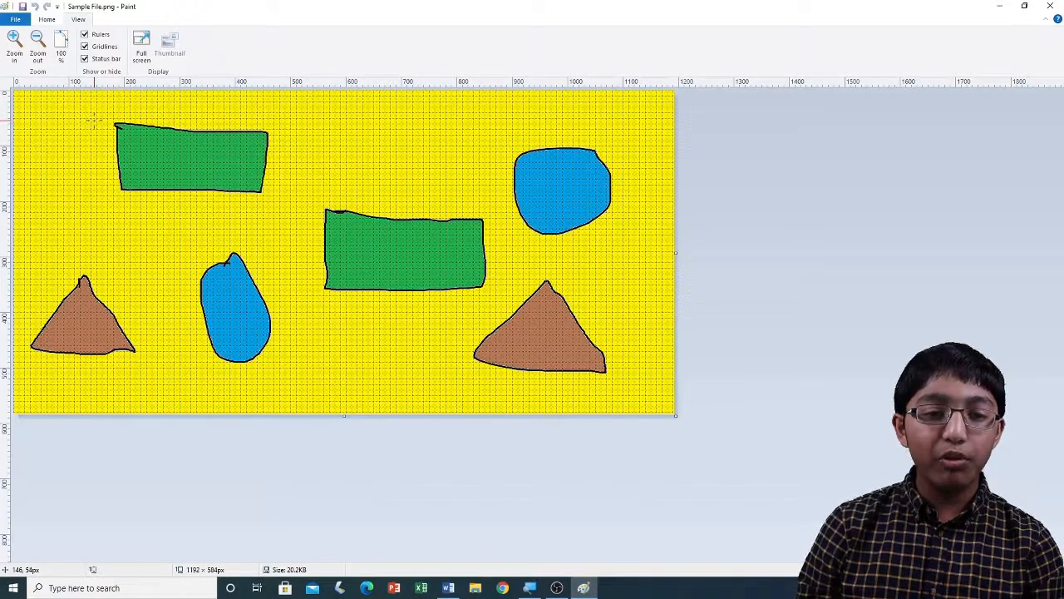
click(84, 47)
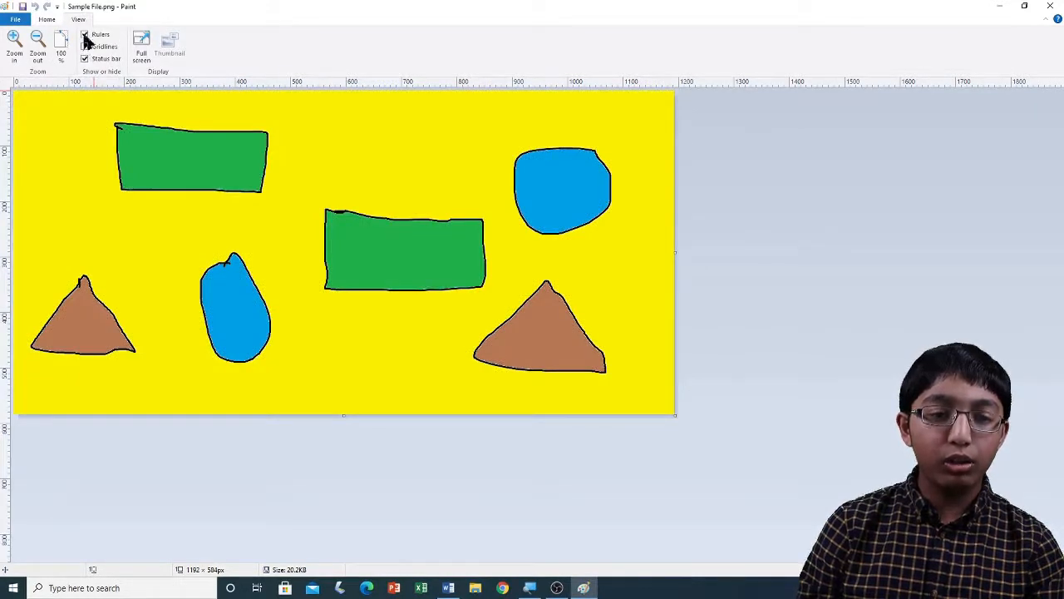
click(84, 35)
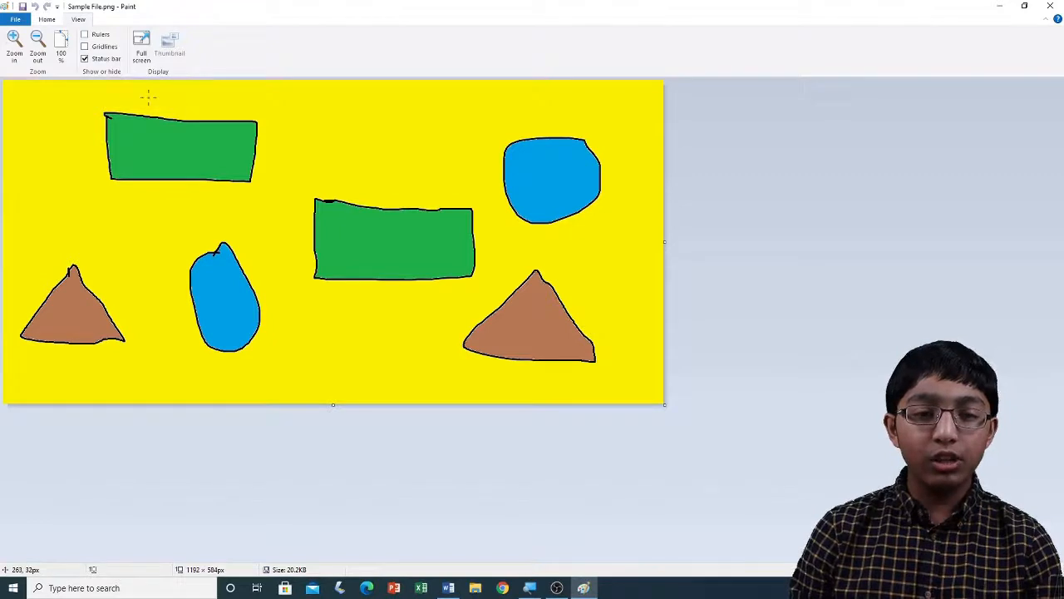
Step: Examine the picture in full screen and return to the normal editing view
click(141, 45)
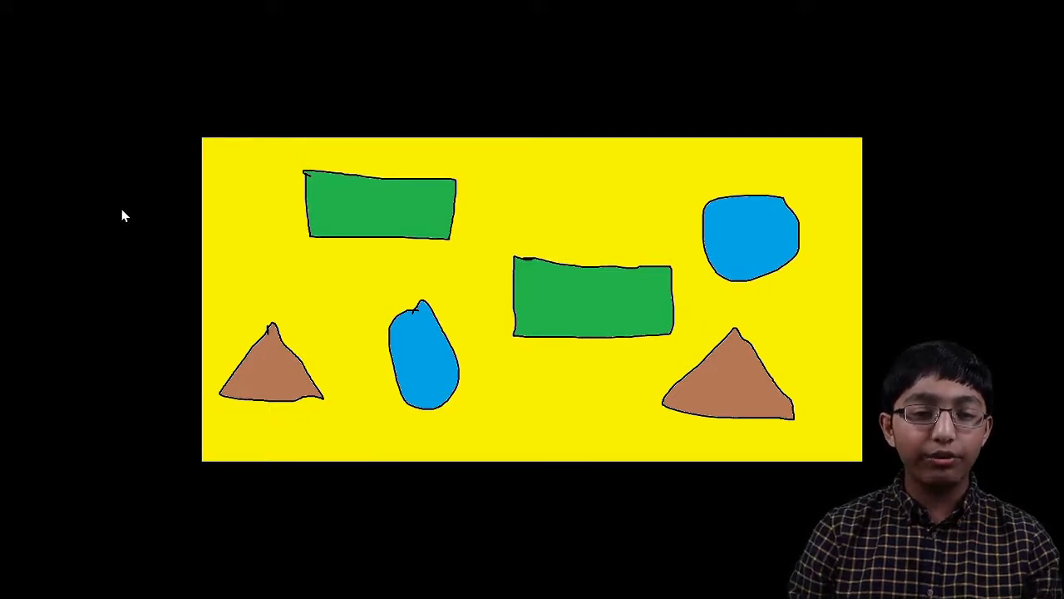
click(59, 215)
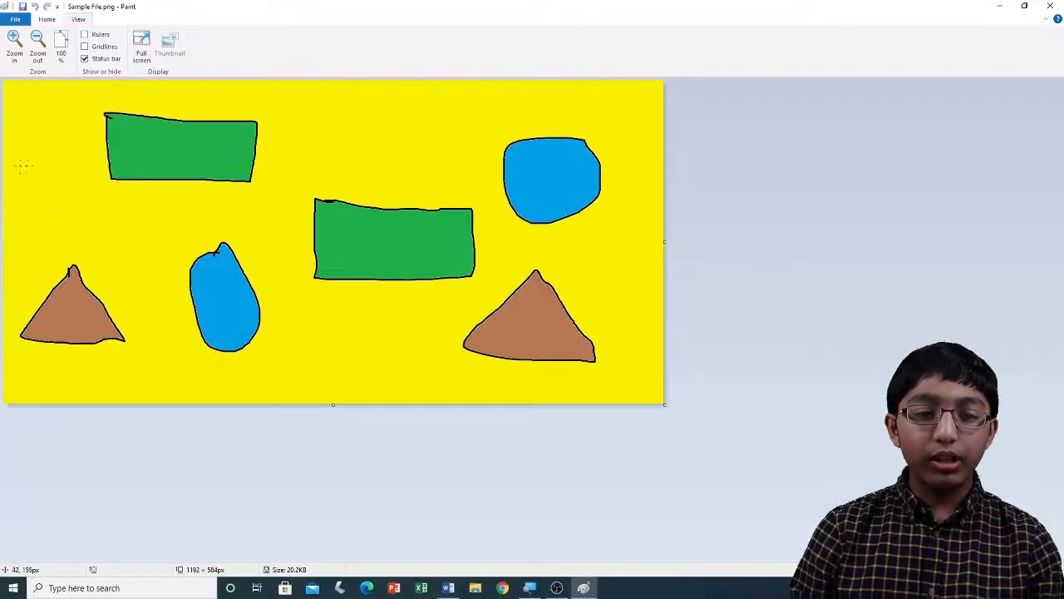
Step: Zoom in once and show the thumbnail window, enlarging it to fit the whole picture and moving it aside to uncover the canvas
click(14, 50)
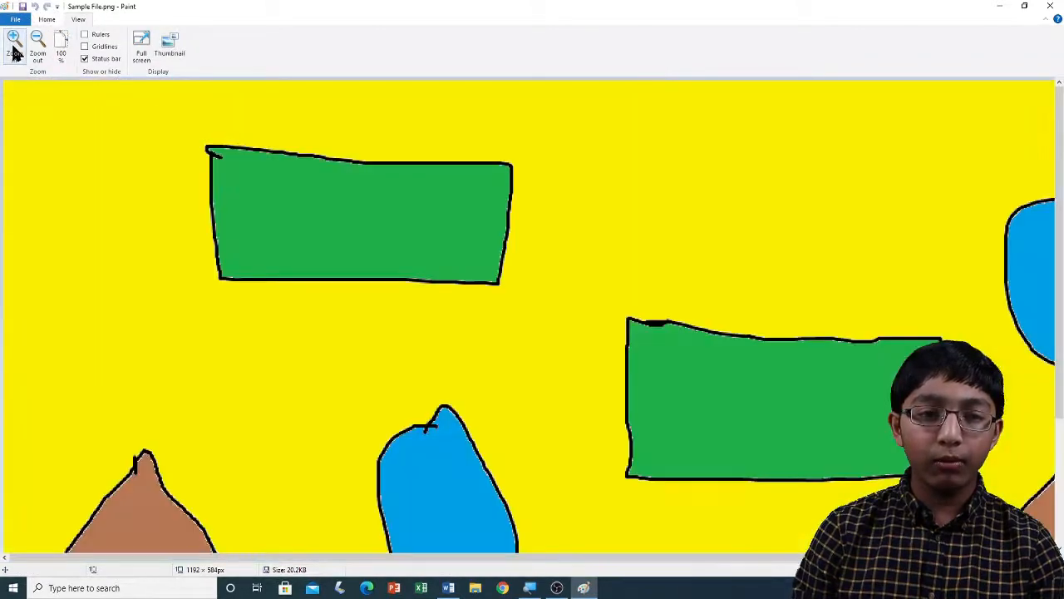
click(171, 55)
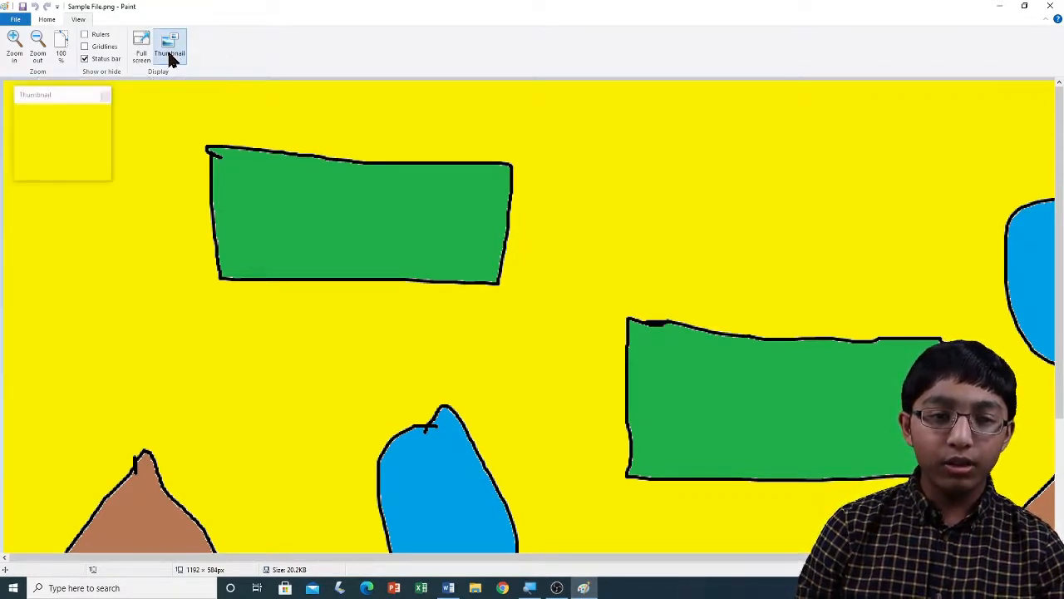
drag(59, 97, 73, 97)
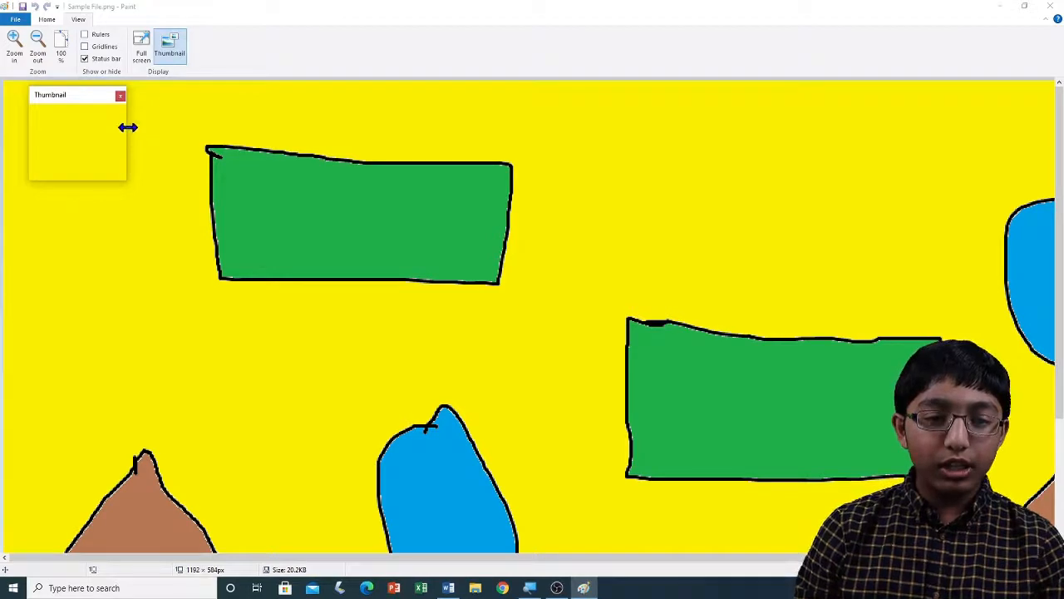
drag(128, 125, 826, 142)
drag(286, 181, 263, 509)
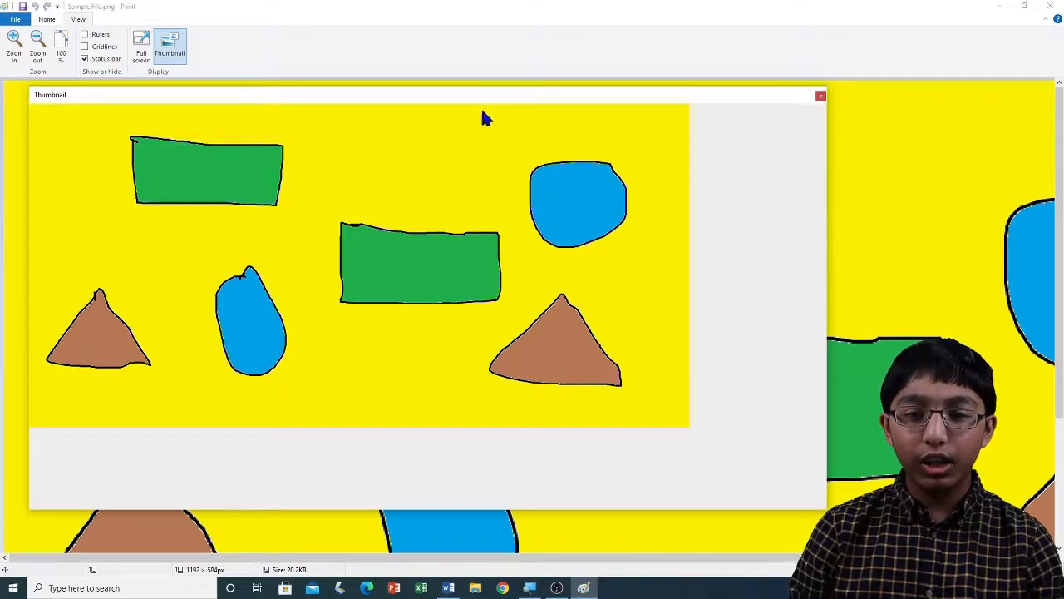
drag(497, 99, 895, 116)
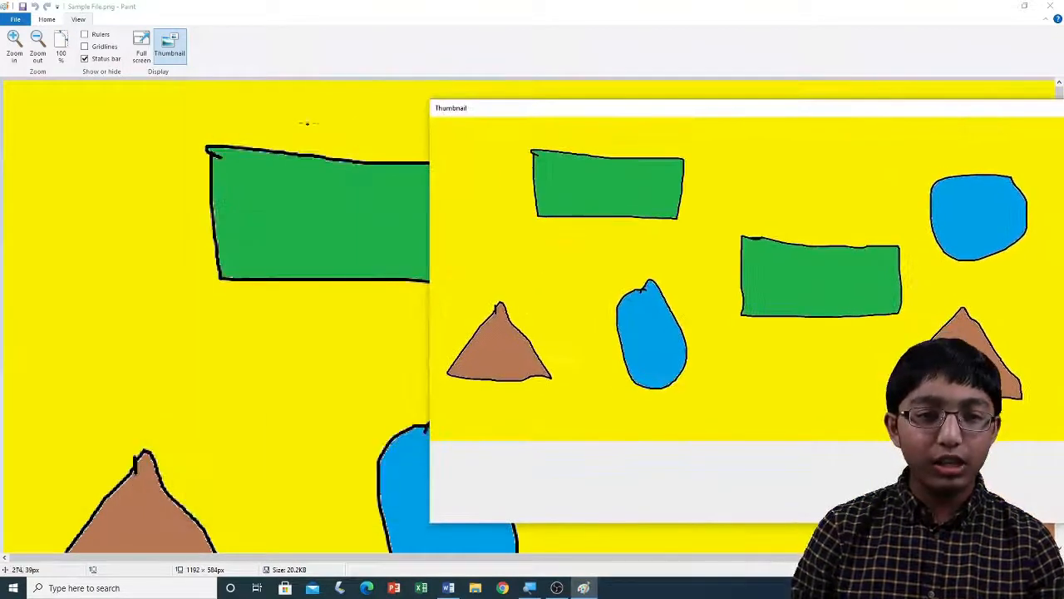
Step: Brush a small black square beside the upper green rectangle and a short black line between the brown triangle and blue shape
click(118, 102)
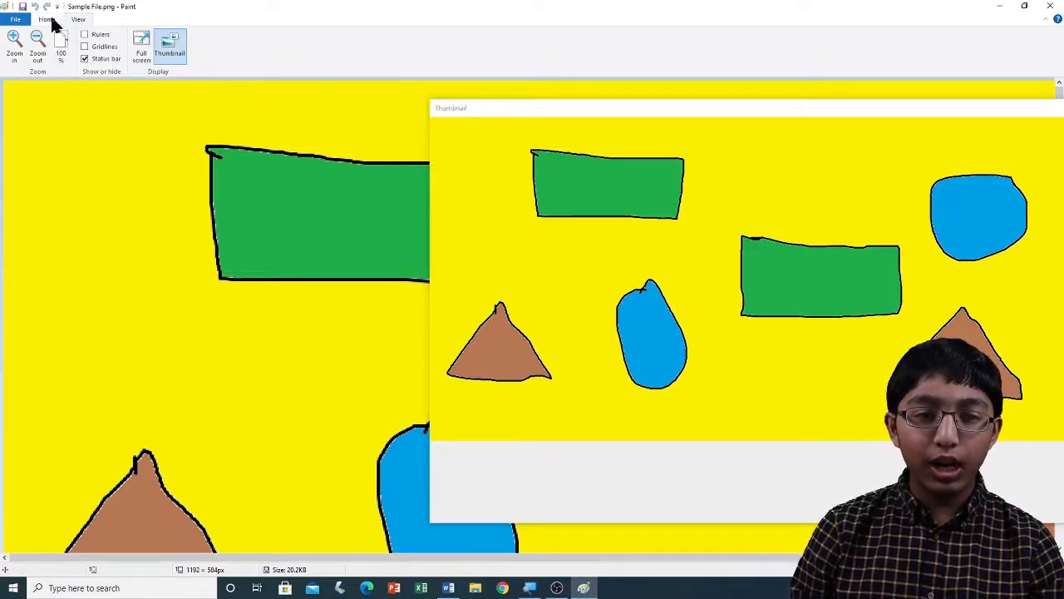
click(48, 20)
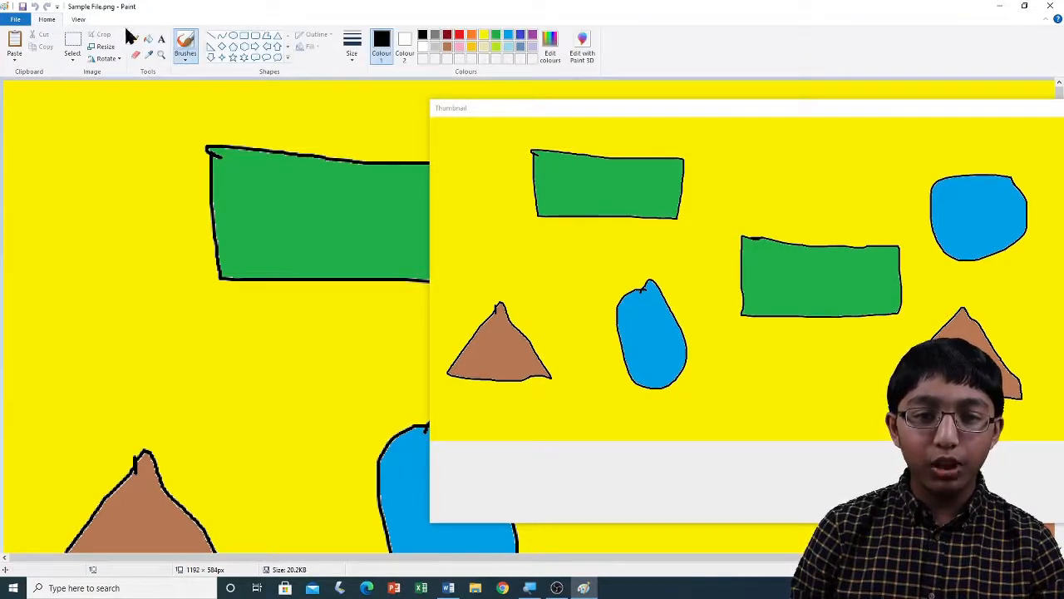
click(186, 42)
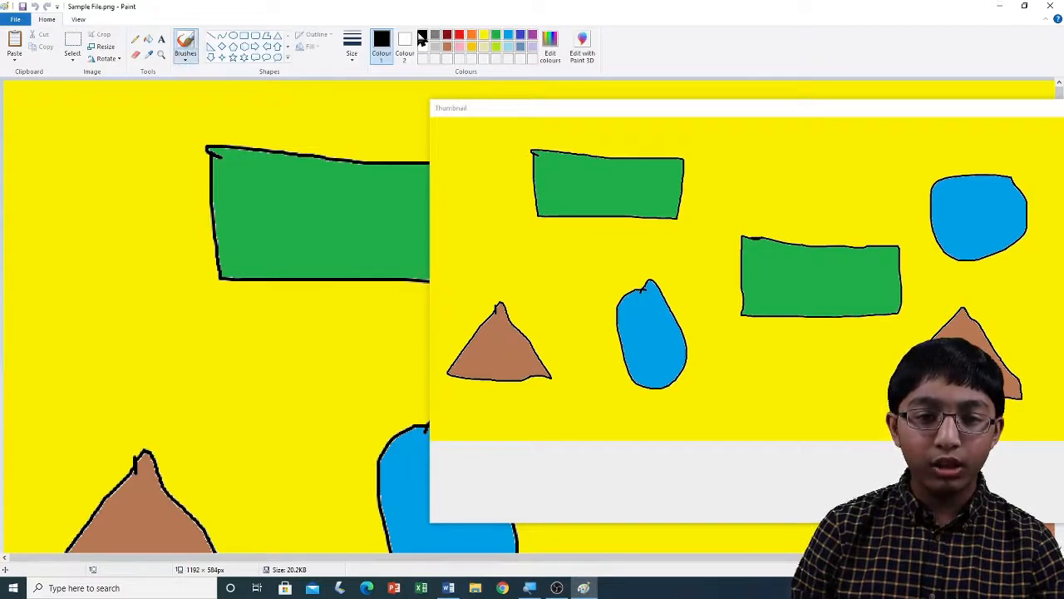
mouse_move(87, 109)
mouse_down()
mouse_move(90, 157)
mouse_move(133, 157)
mouse_move(135, 107)
mouse_move(84, 105)
mouse_up()
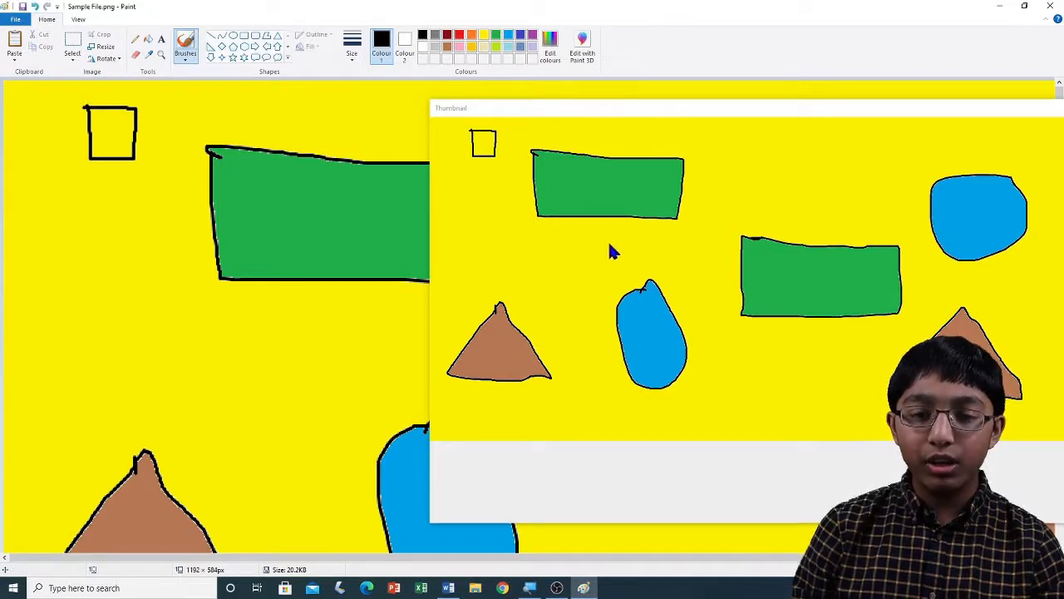
drag(278, 441, 270, 503)
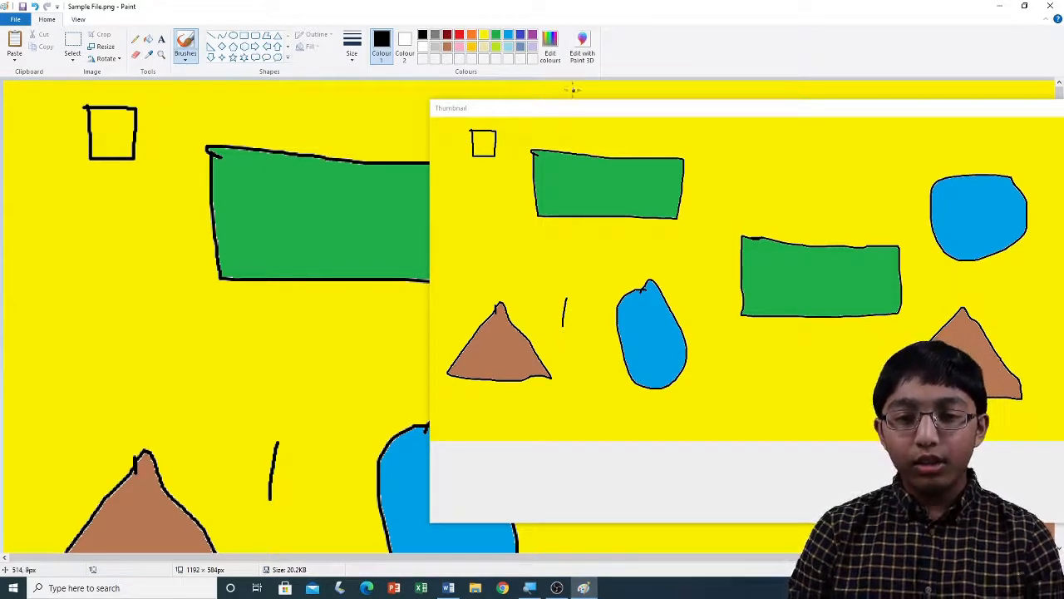
Step: Move the thumbnail window over the picture, close it, and zoom the canvas back out to 100%
drag(578, 116, 232, 108)
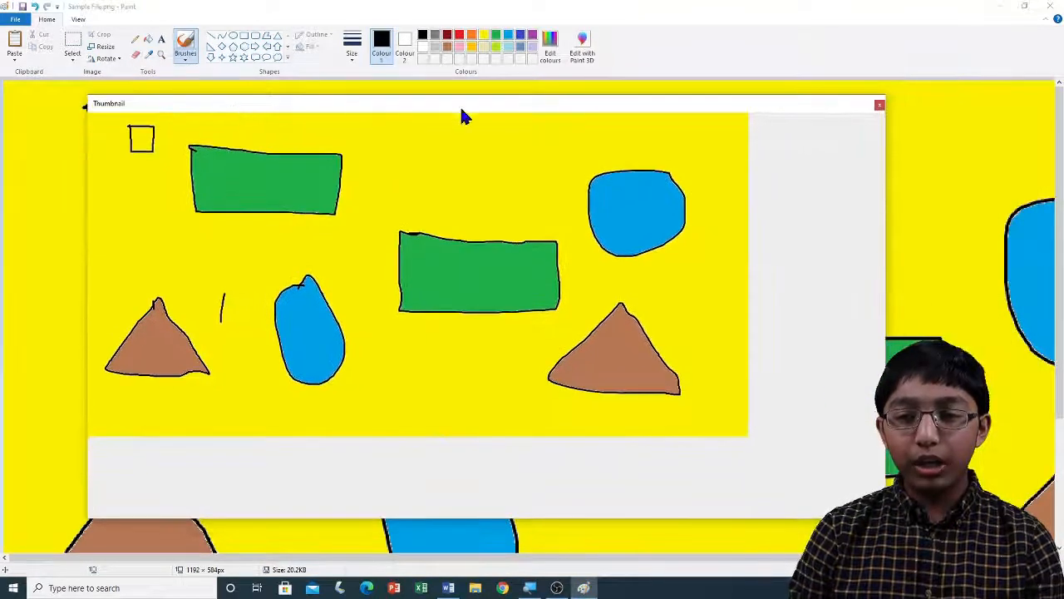
click(880, 108)
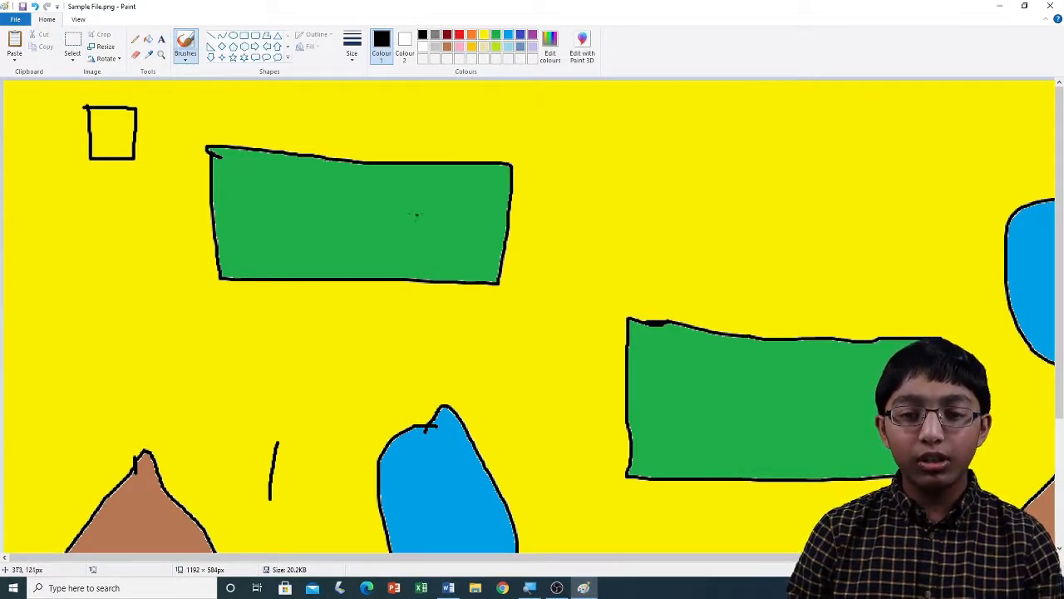
click(74, 22)
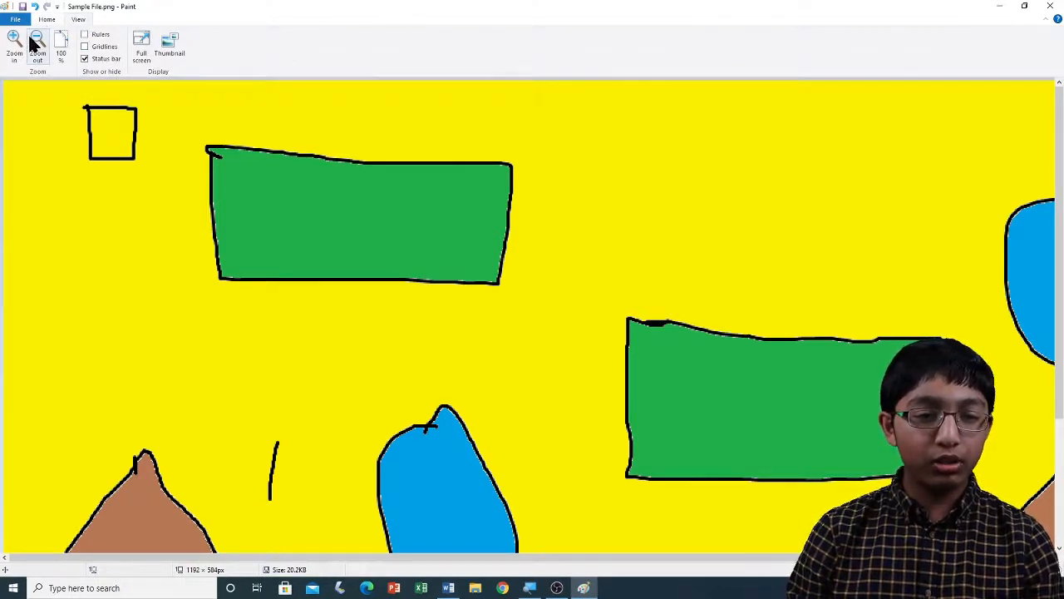
click(37, 43)
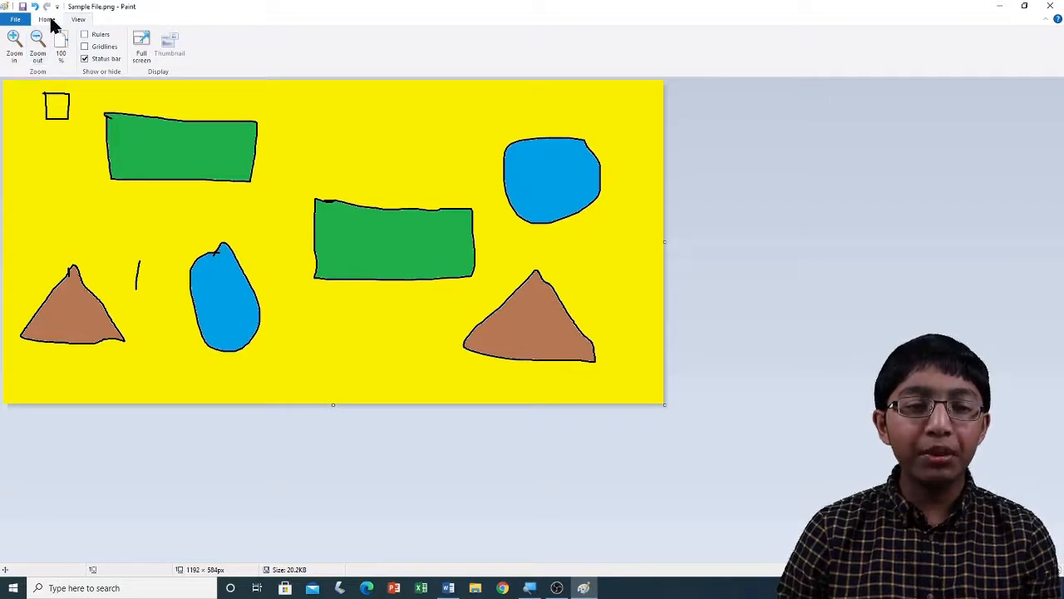
Step: Select a rectangular area of about 317 × 160 px around the upper green rectangle
click(50, 20)
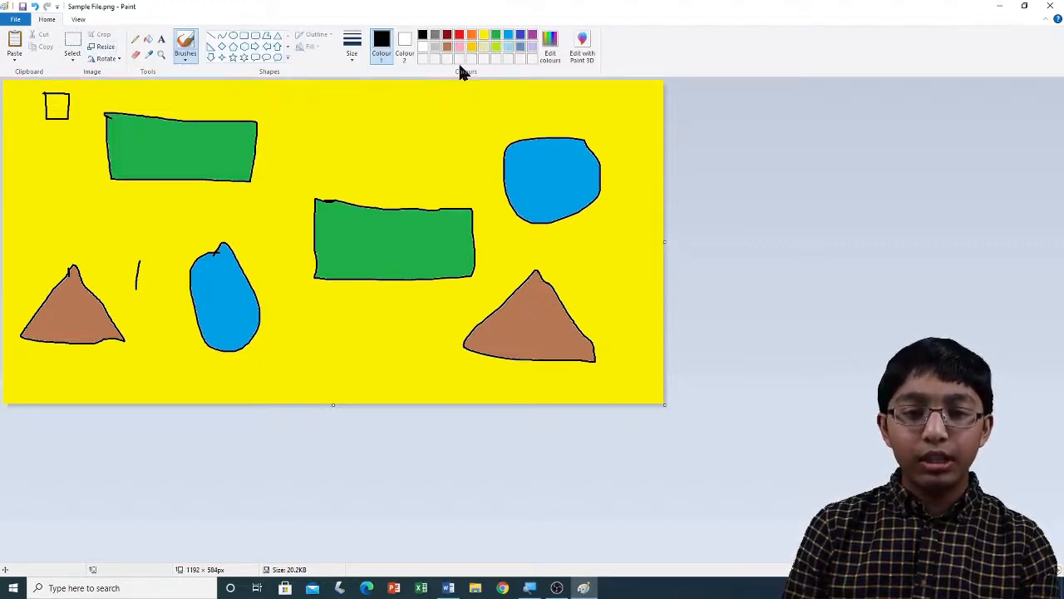
click(73, 47)
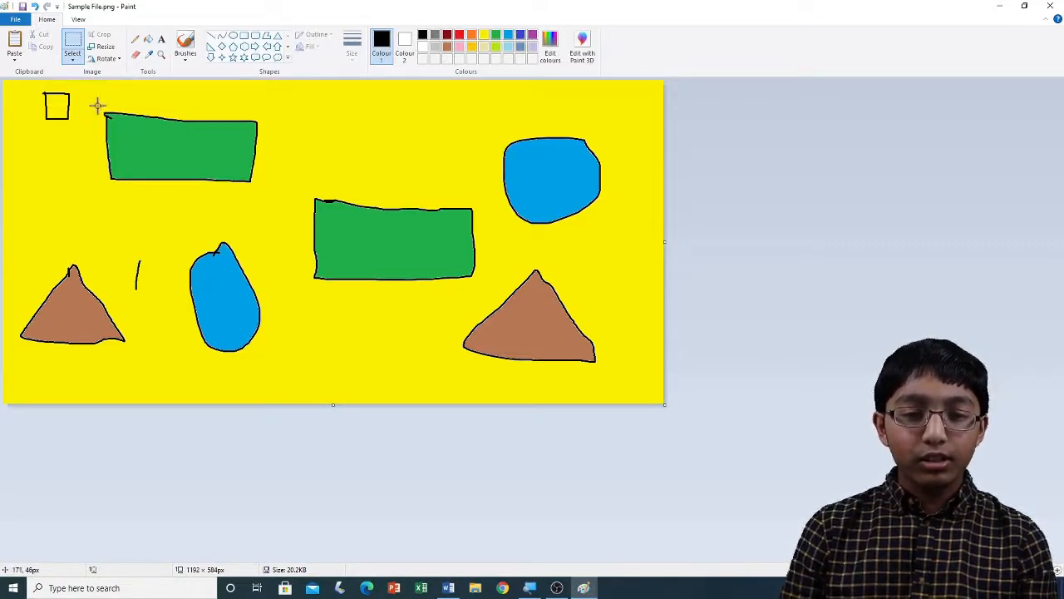
drag(95, 103, 270, 190)
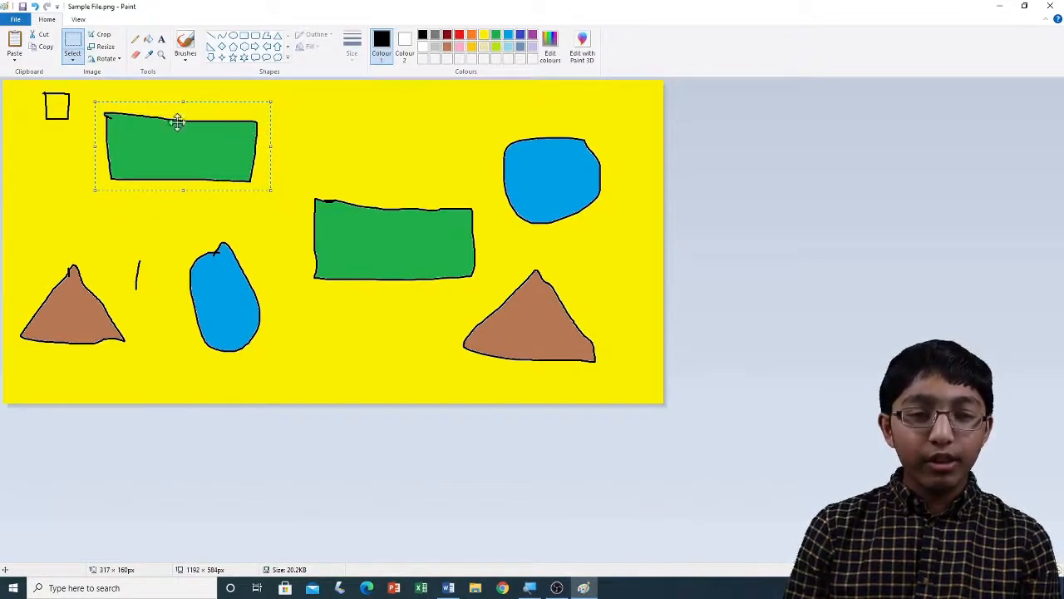
Step: Invert the selection around the upper green rectangle, and invert it again to restore the original area
click(74, 56)
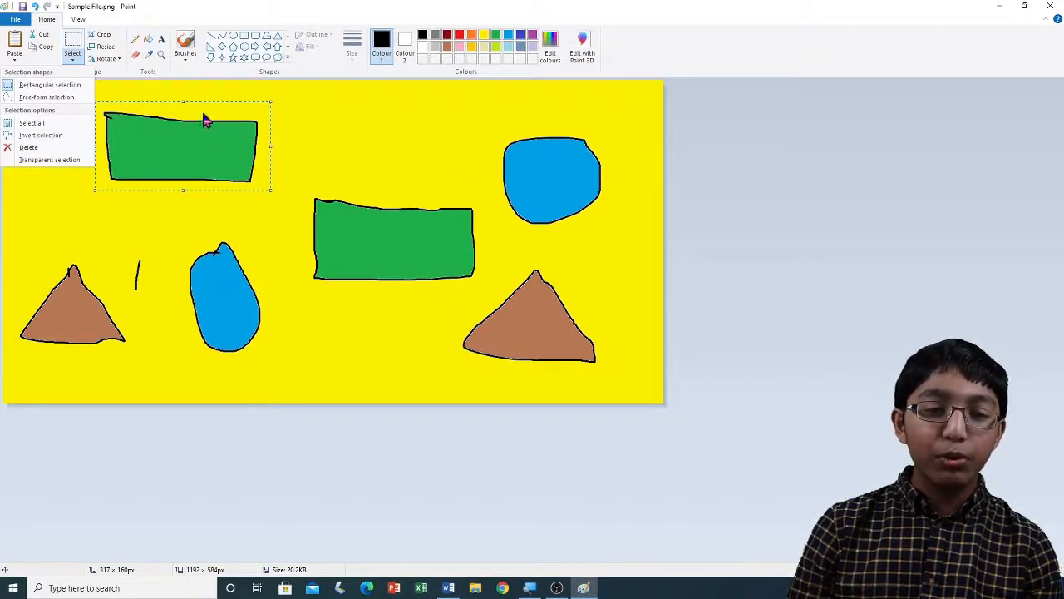
click(50, 137)
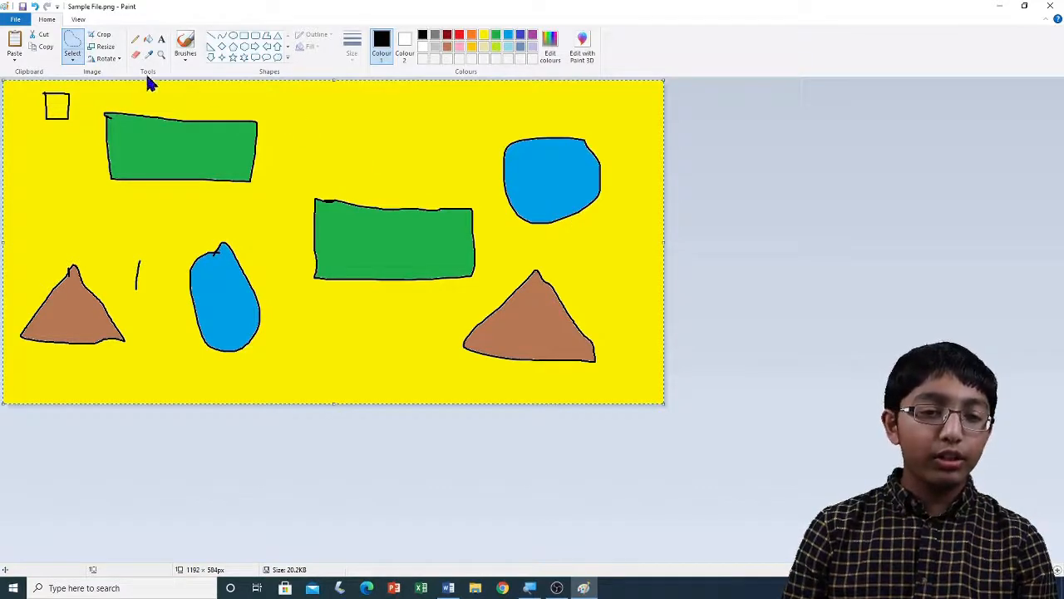
click(72, 60)
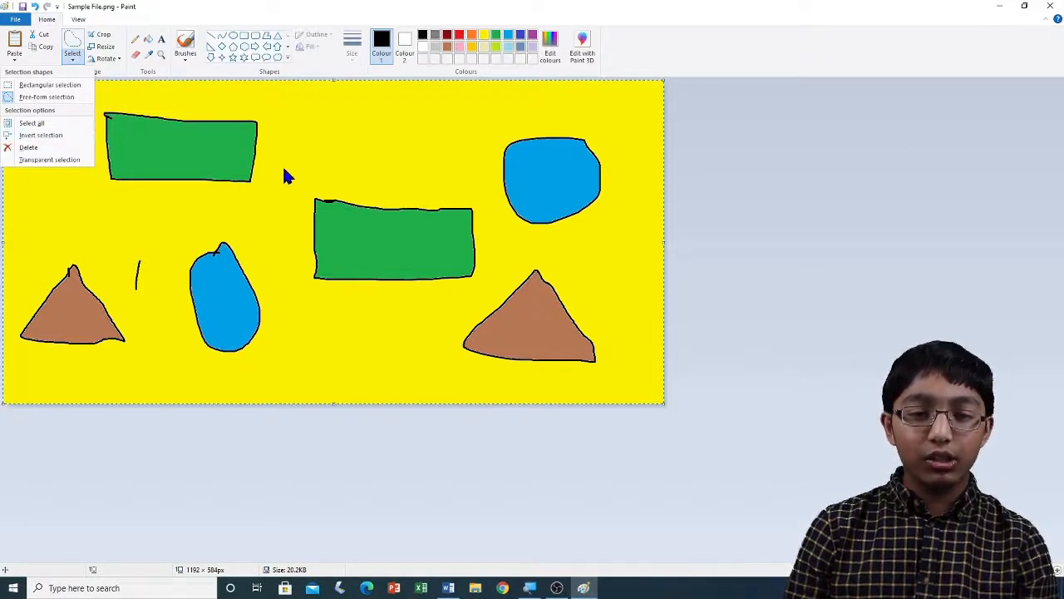
click(74, 133)
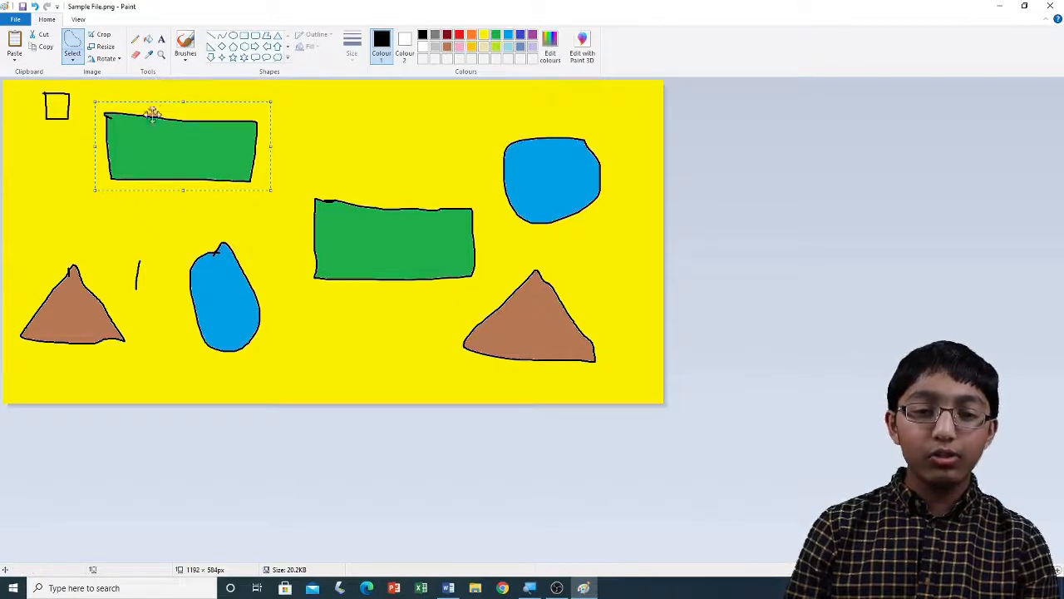
Step: Delete the selected green rectangle area, and demonstrate undoing, redoing and again undoing the deletion
click(73, 59)
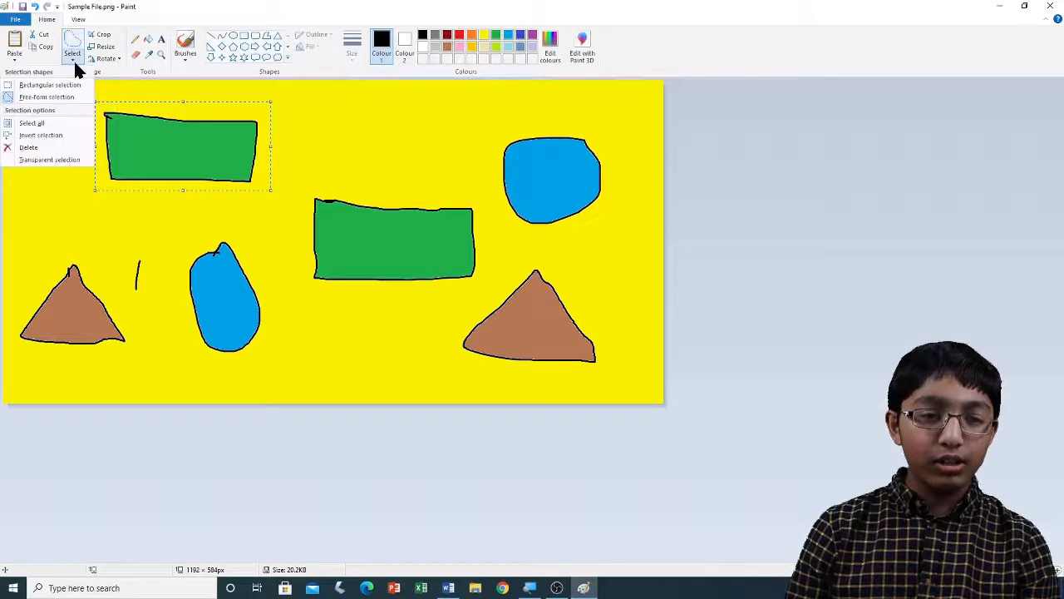
click(43, 146)
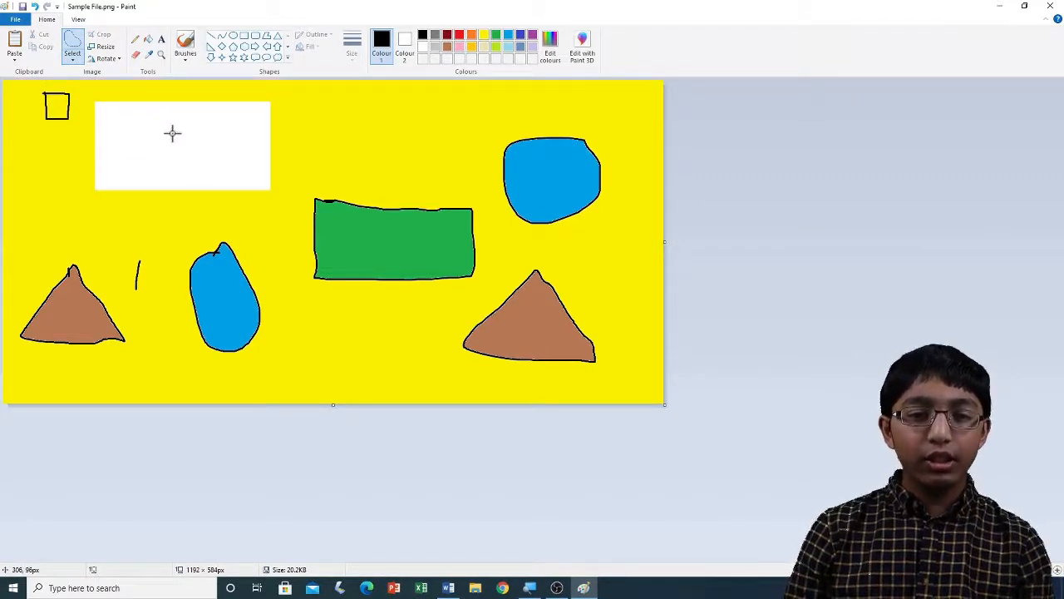
click(36, 10)
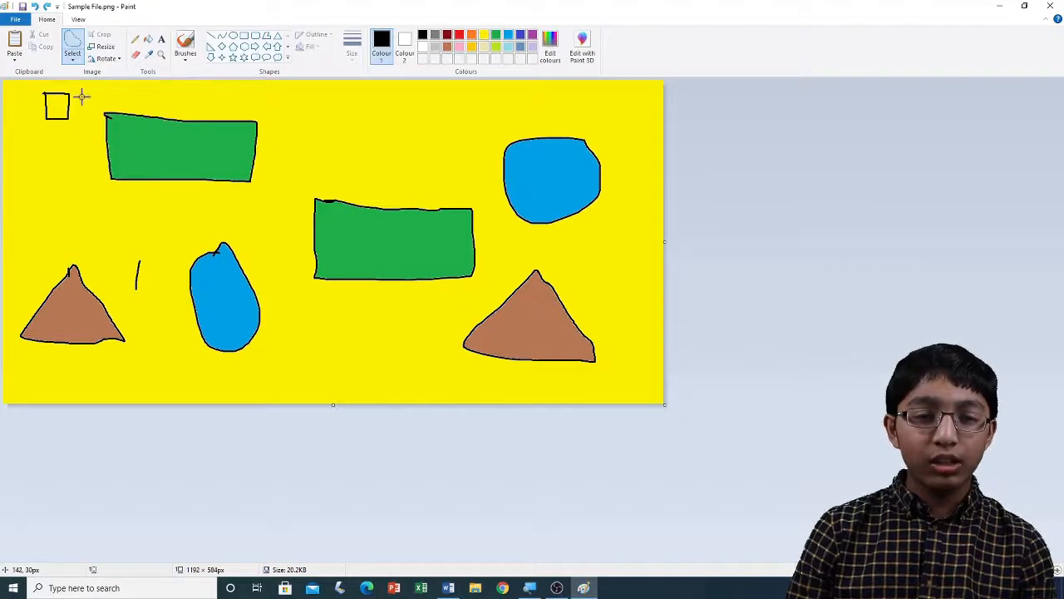
click(47, 6)
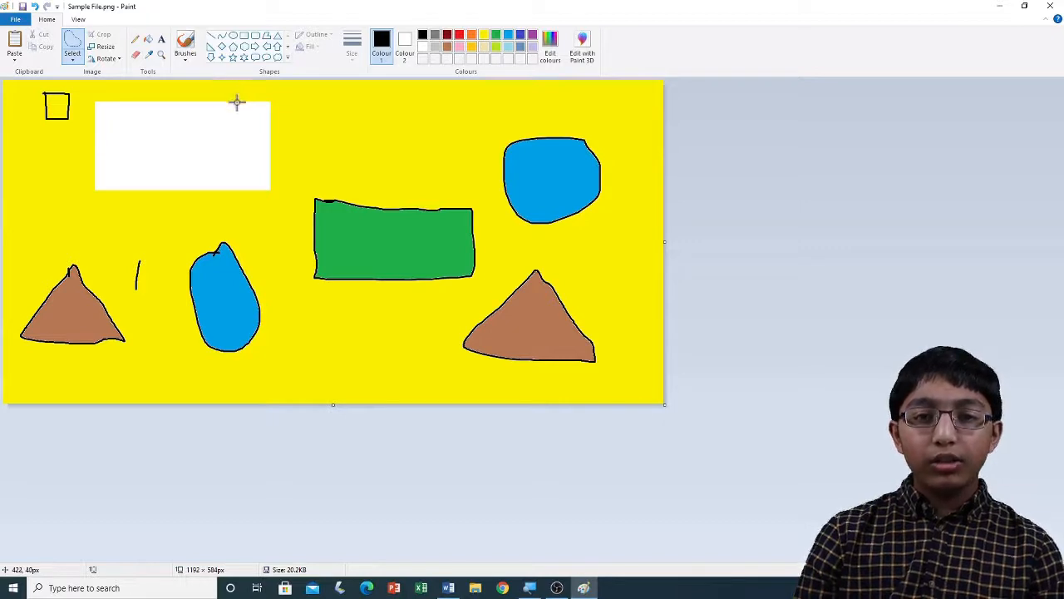
click(36, 6)
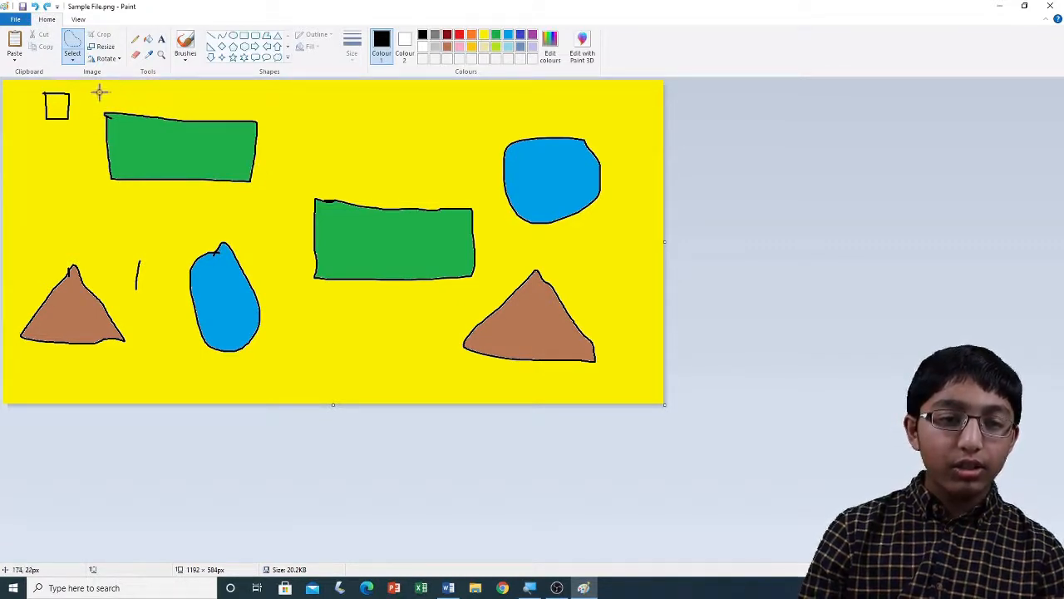
Step: Select the entire picture and clear the selection
click(73, 54)
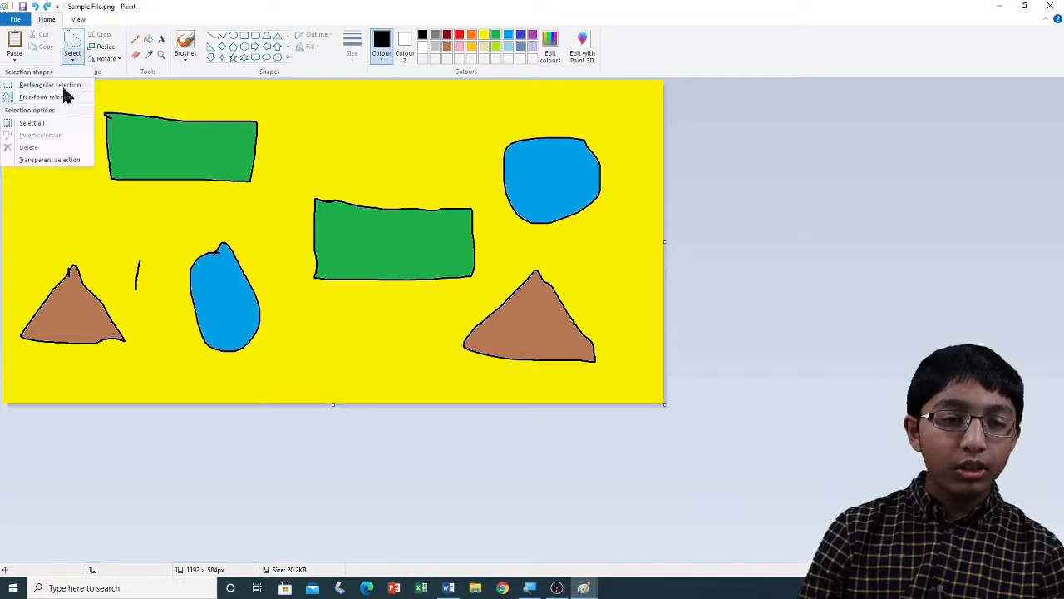
click(33, 123)
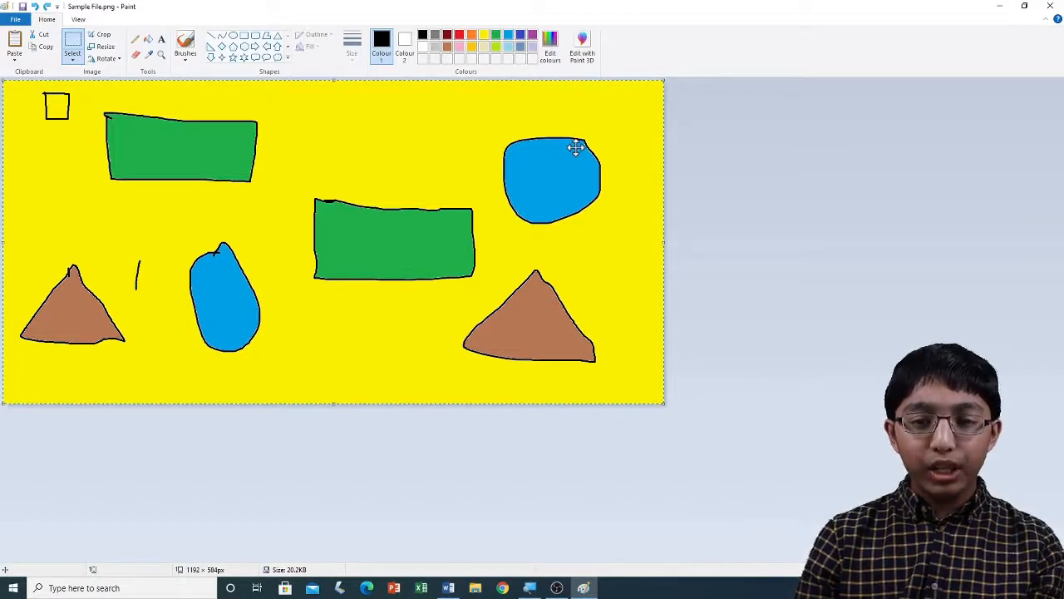
key(Escape)
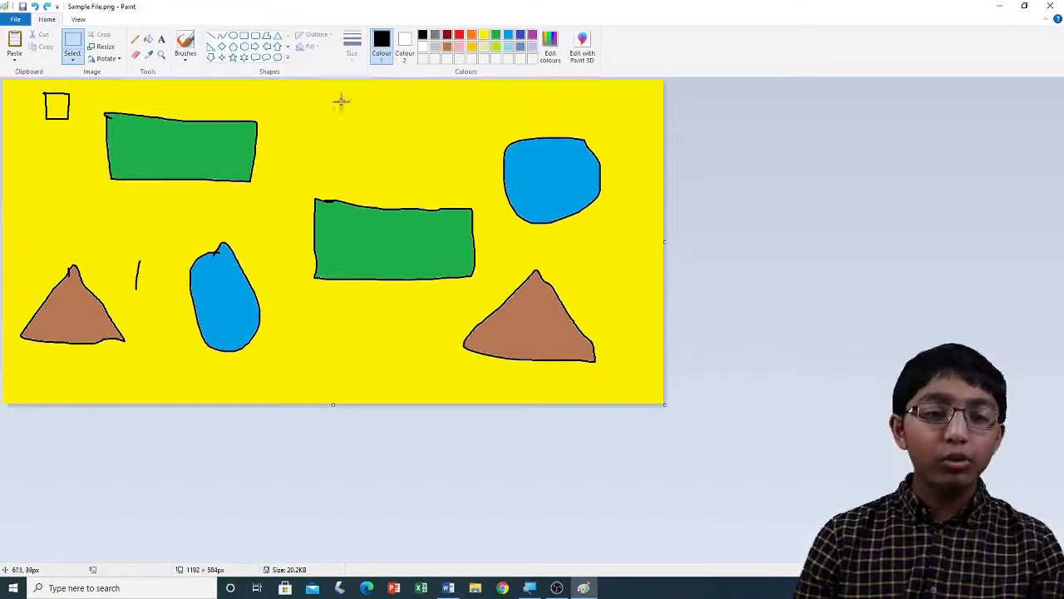
Step: Add a text box of about 351 × 150 px above the middle green rectangle reading "Welcome to Tech Centre!"
click(163, 42)
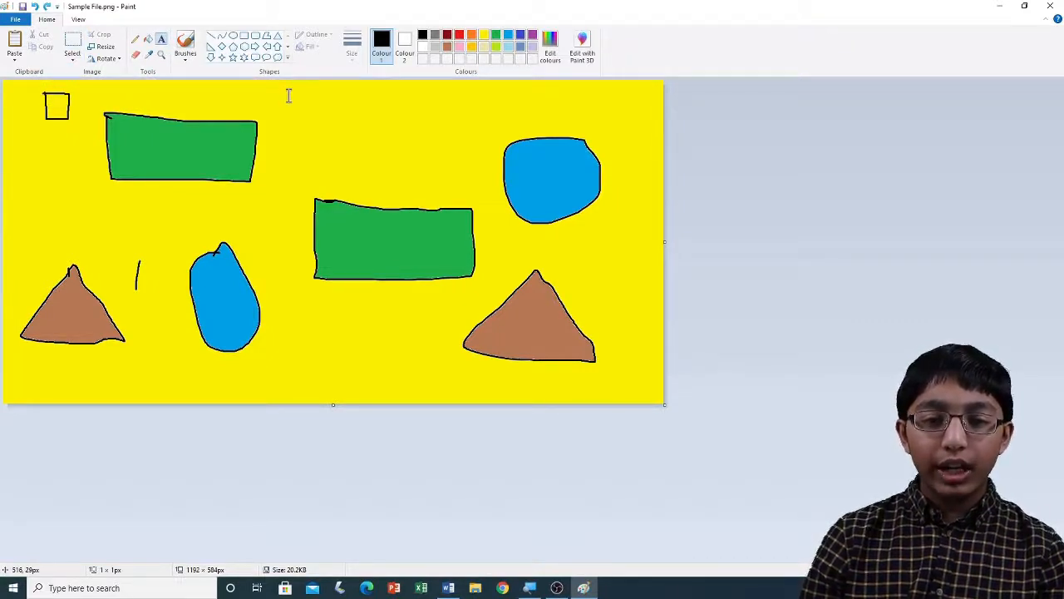
drag(289, 95, 484, 179)
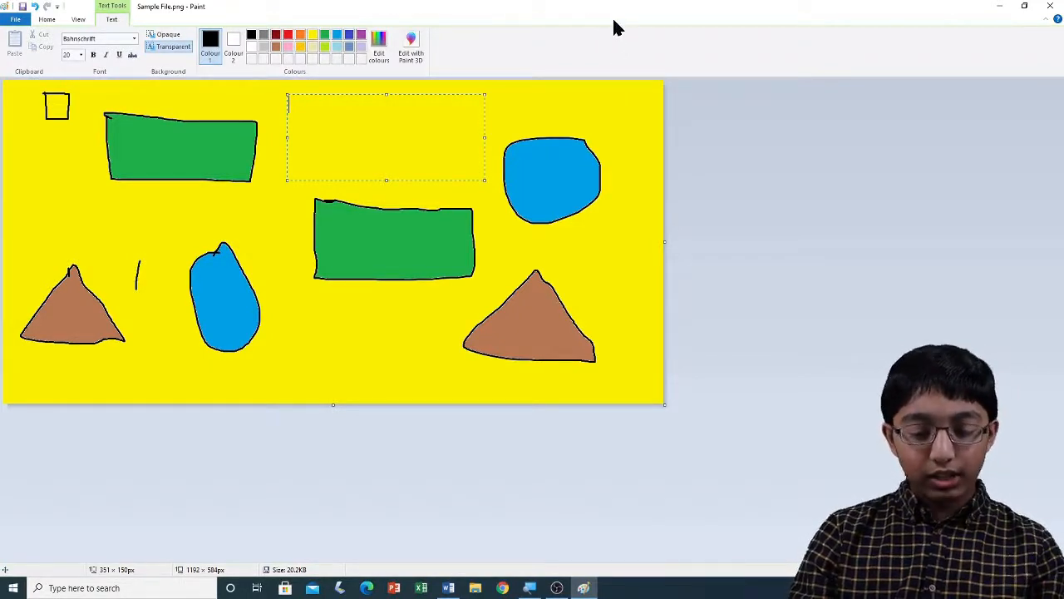
text(Welcome to)
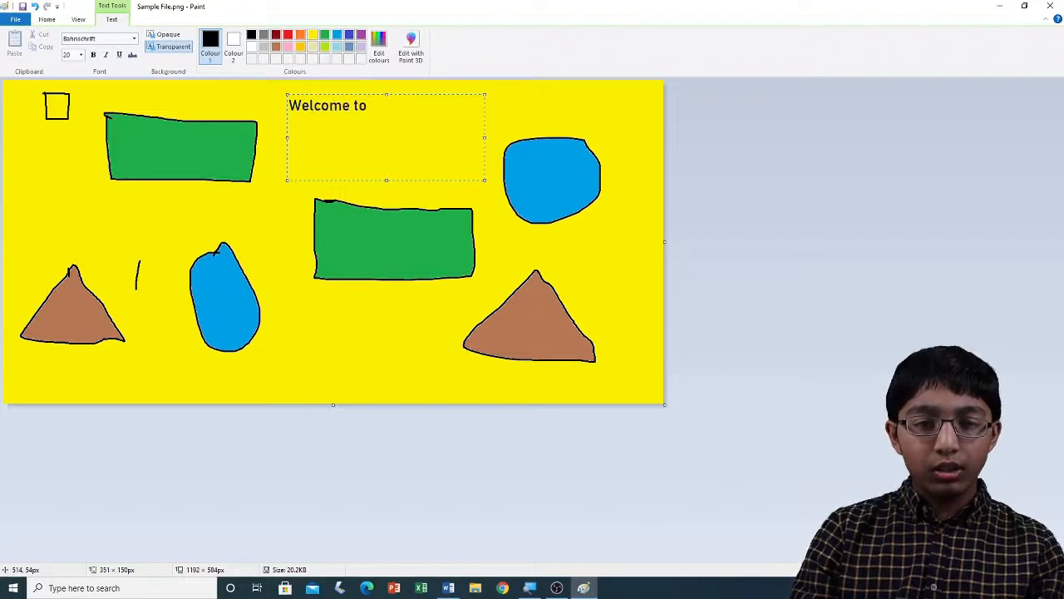
text( Tech Centre!)
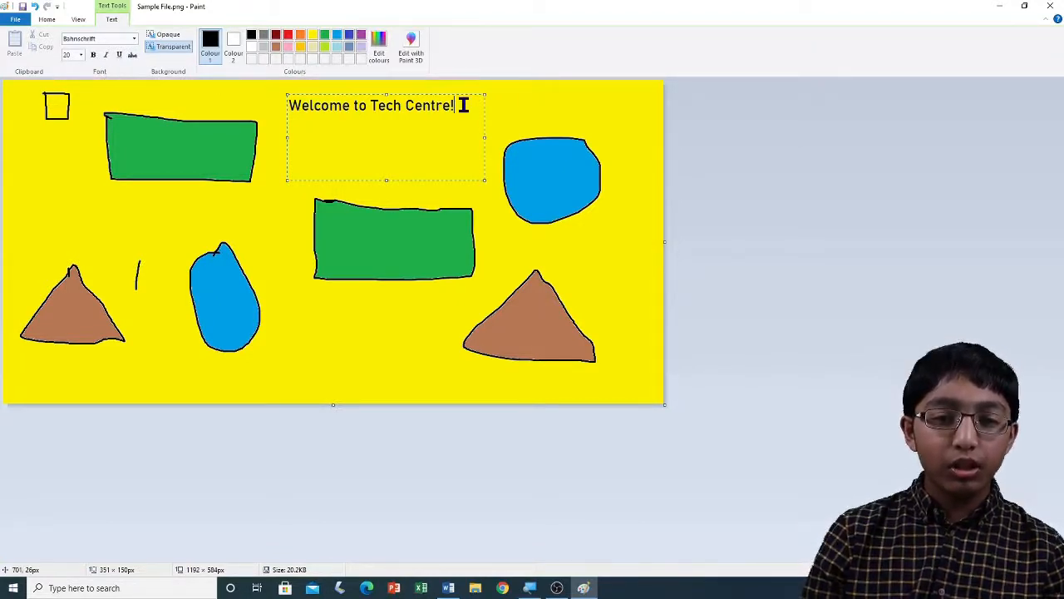
Step: Set the "Welcome to Tech Centre!" text to the Calibri font at size 24
drag(463, 105, 280, 110)
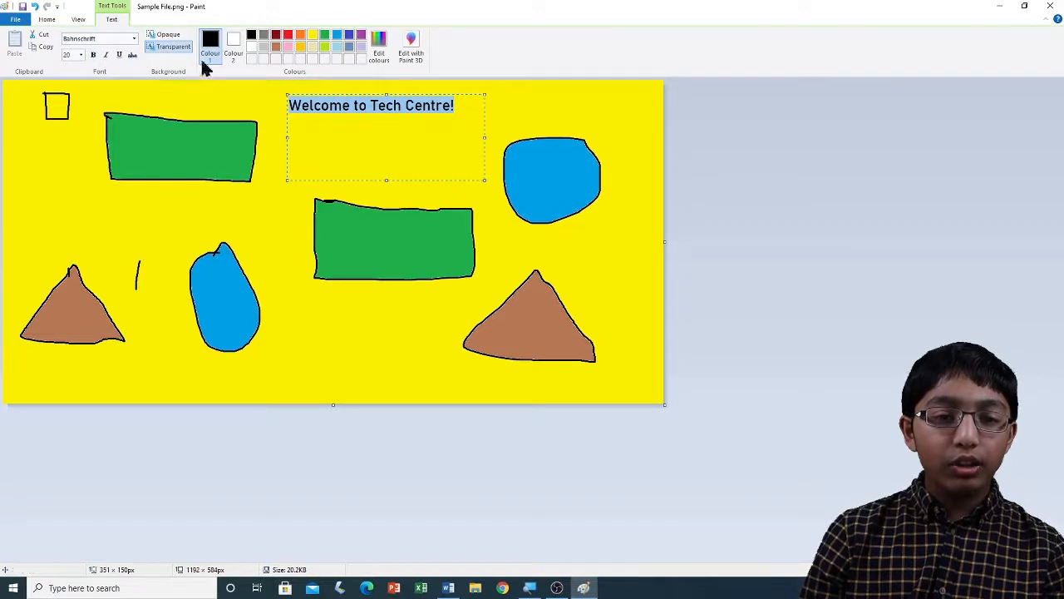
click(131, 38)
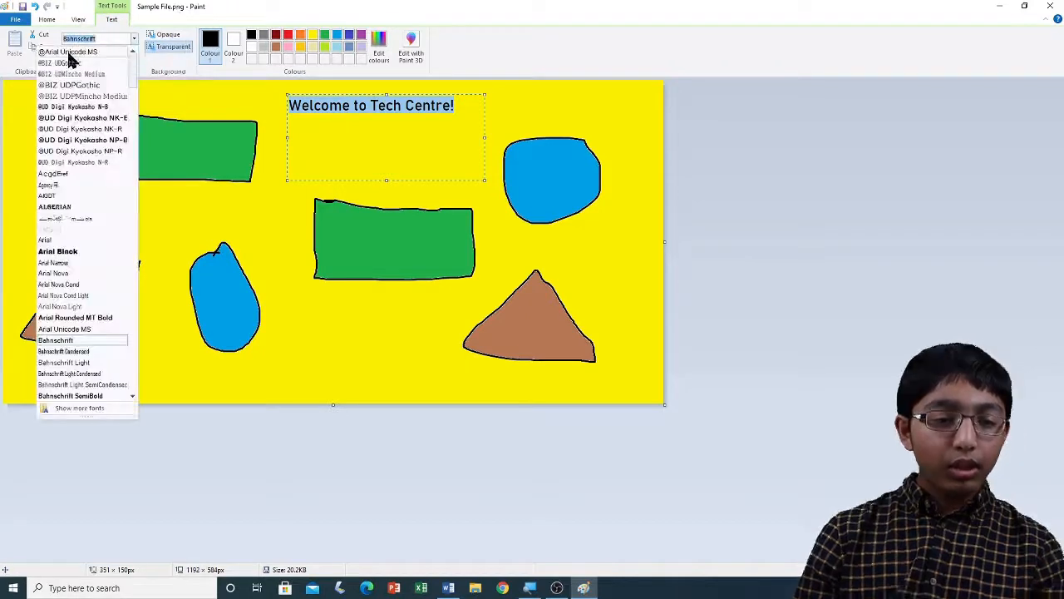
scroll(79, 128, down, 5)
scroll(75, 166, down, 5)
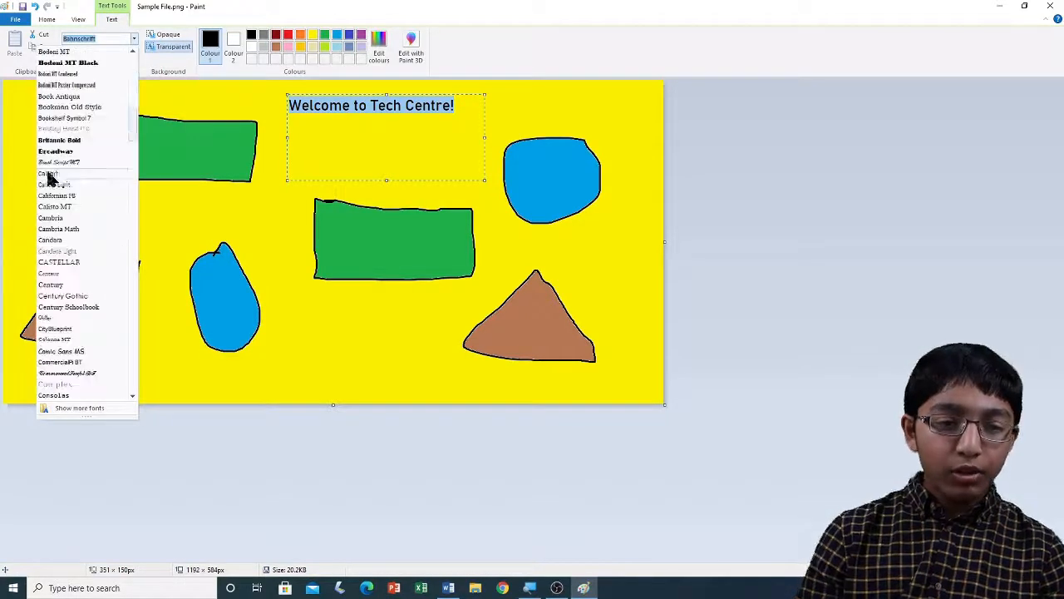
click(54, 172)
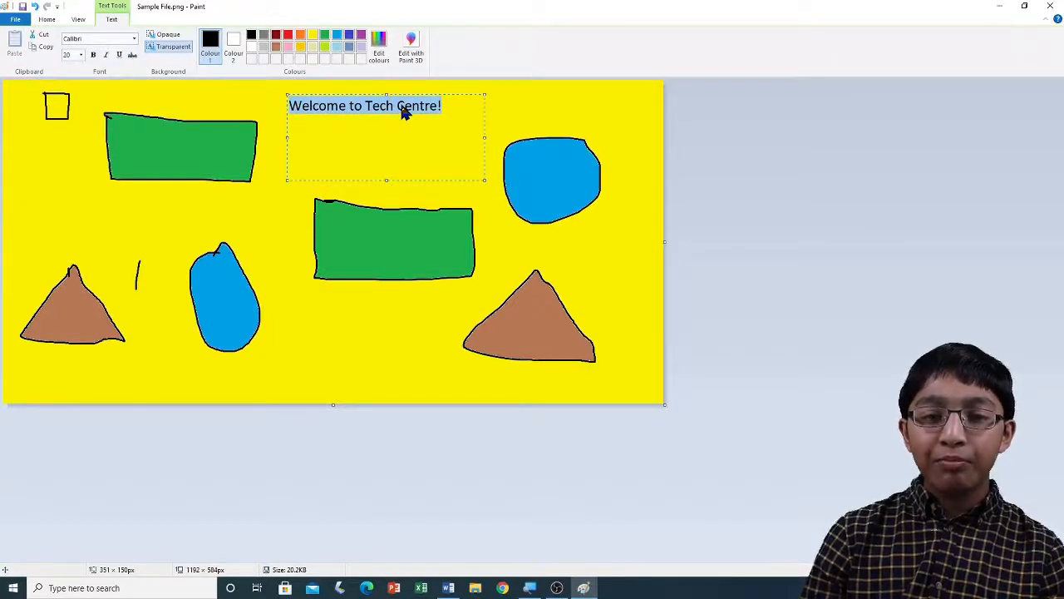
click(81, 55)
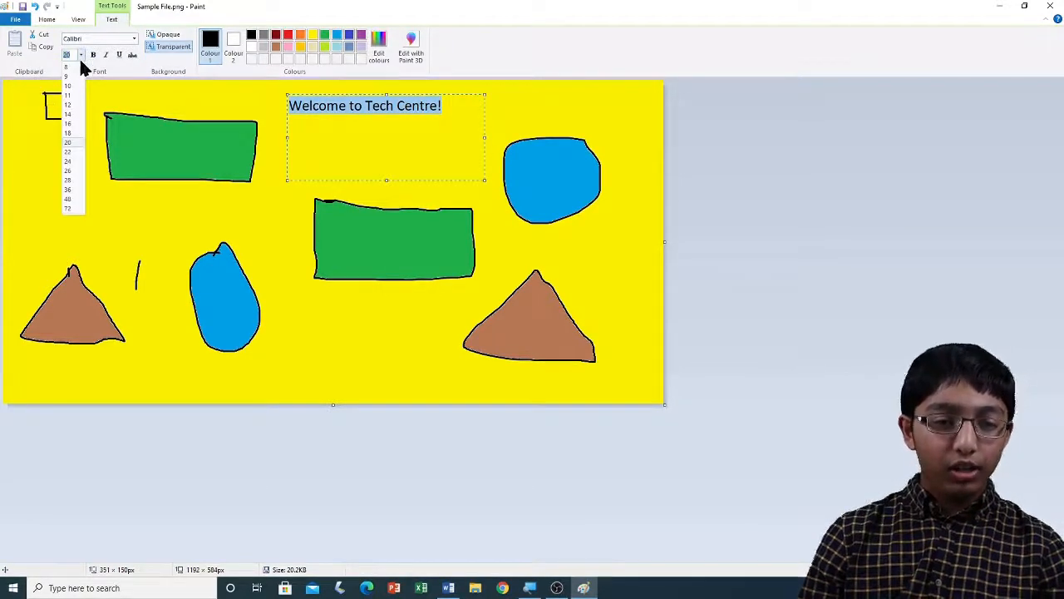
click(69, 161)
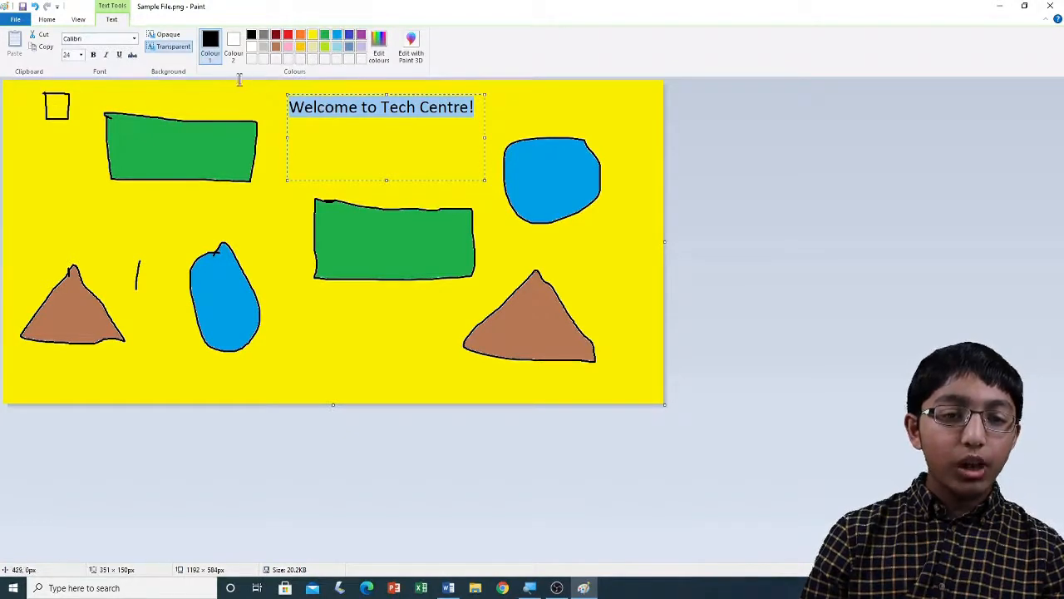
Step: Make the selected welcome text bold, underlined and italic
click(94, 57)
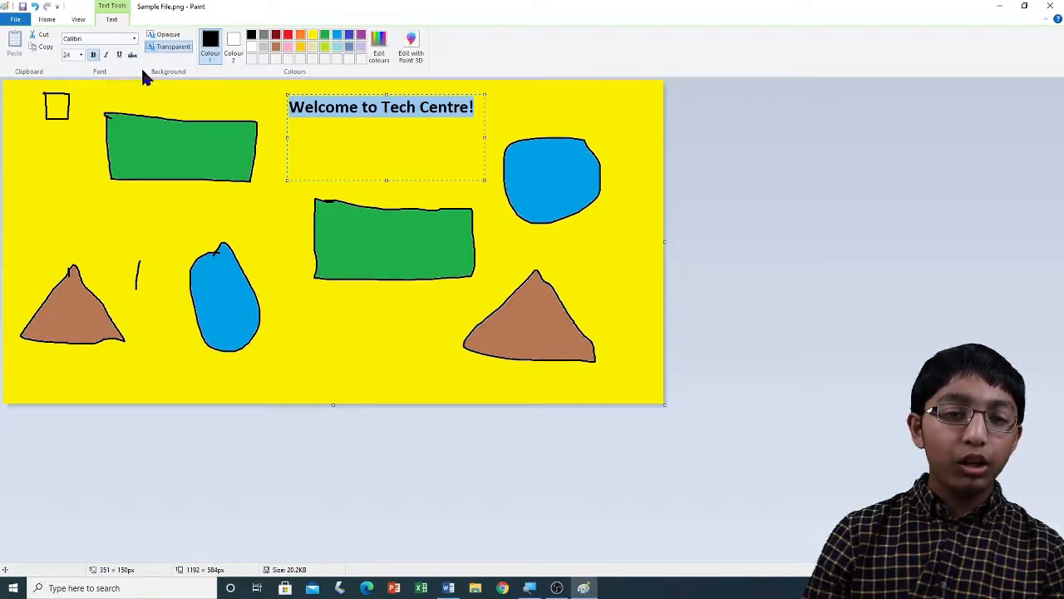
click(119, 55)
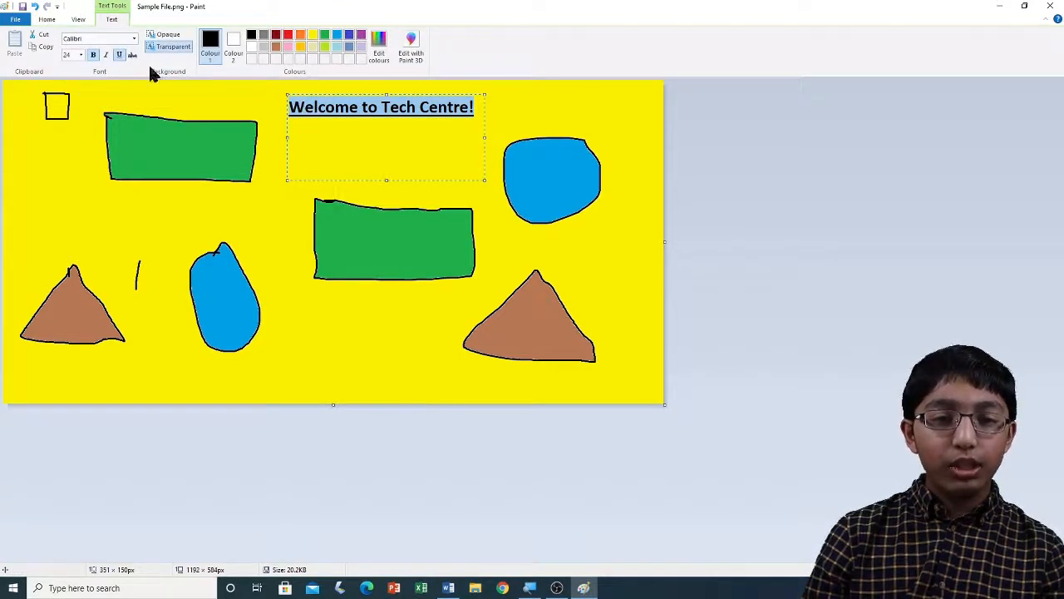
key(ctrl)
click(106, 52)
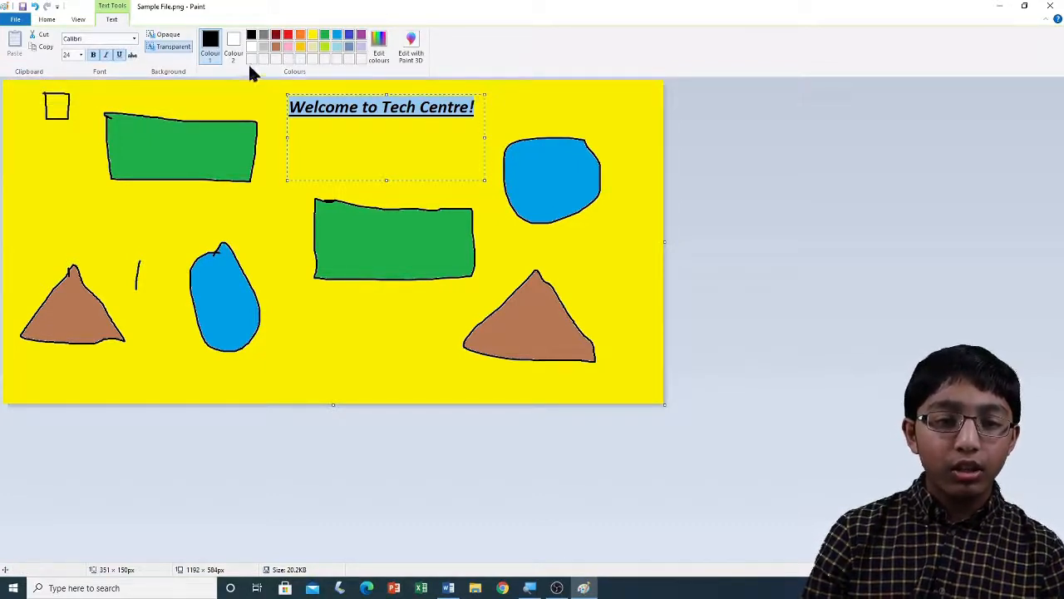
Step: Apply strikethrough to the welcome text, remove it again, and clear the text selection
click(130, 53)
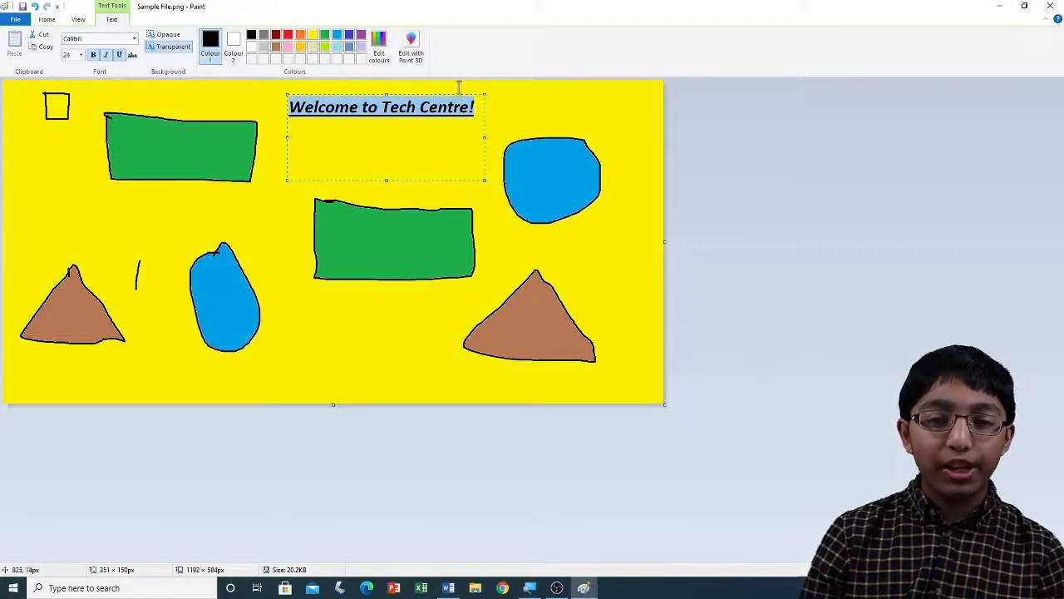
click(131, 55)
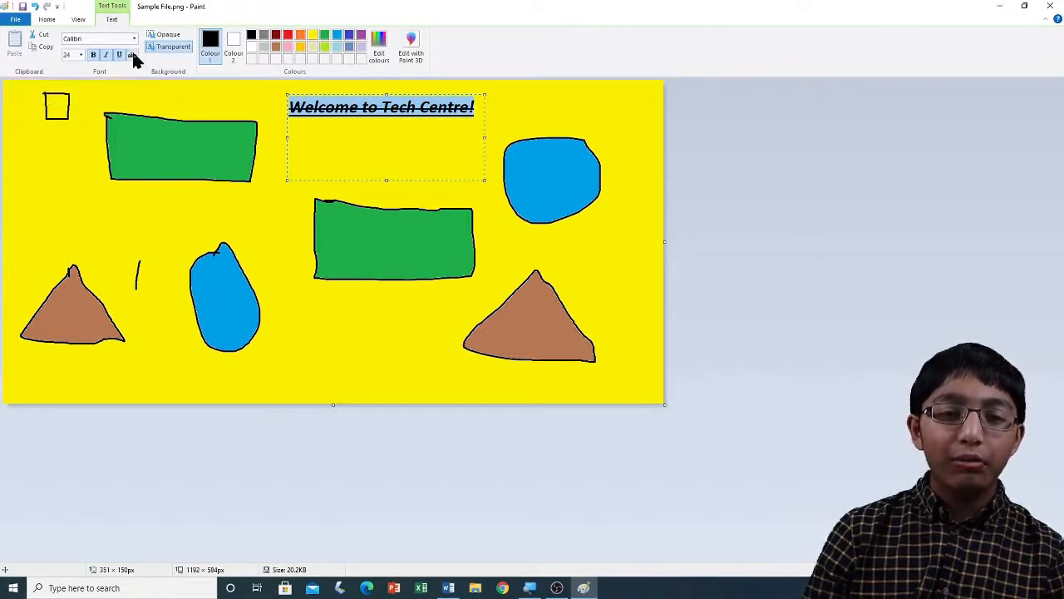
click(132, 54)
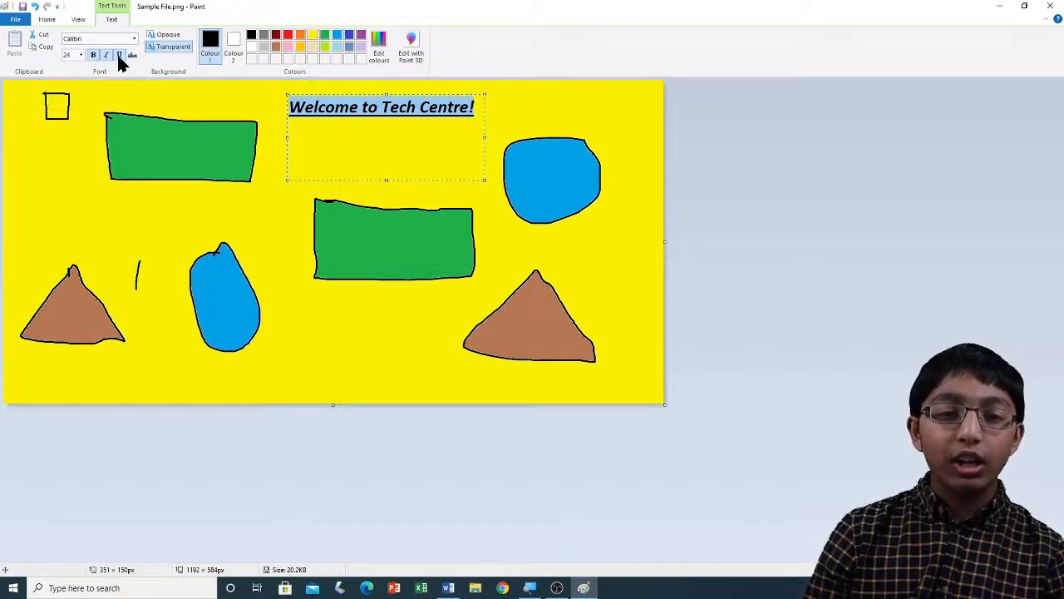
click(119, 56)
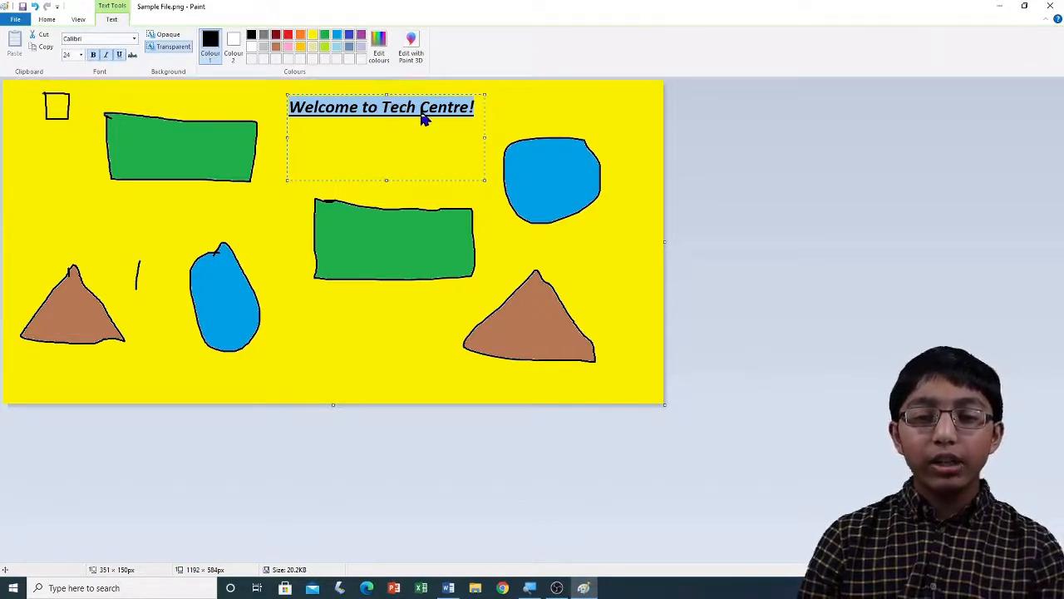
click(419, 105)
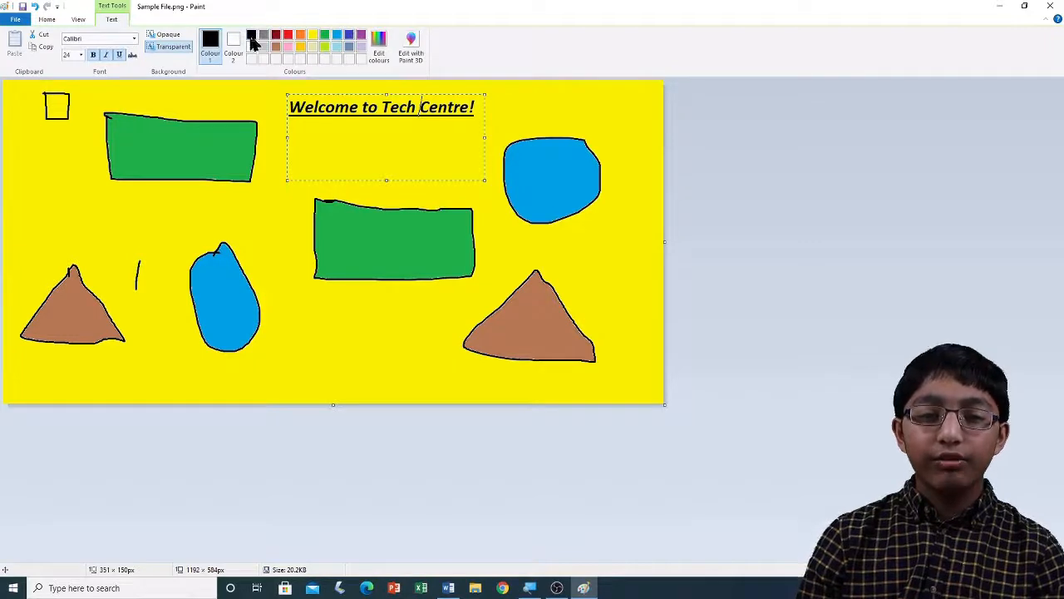
Step: Define Colour 1 as a custom dark red with hue 1, saturation 240 and luminosity 74
click(380, 58)
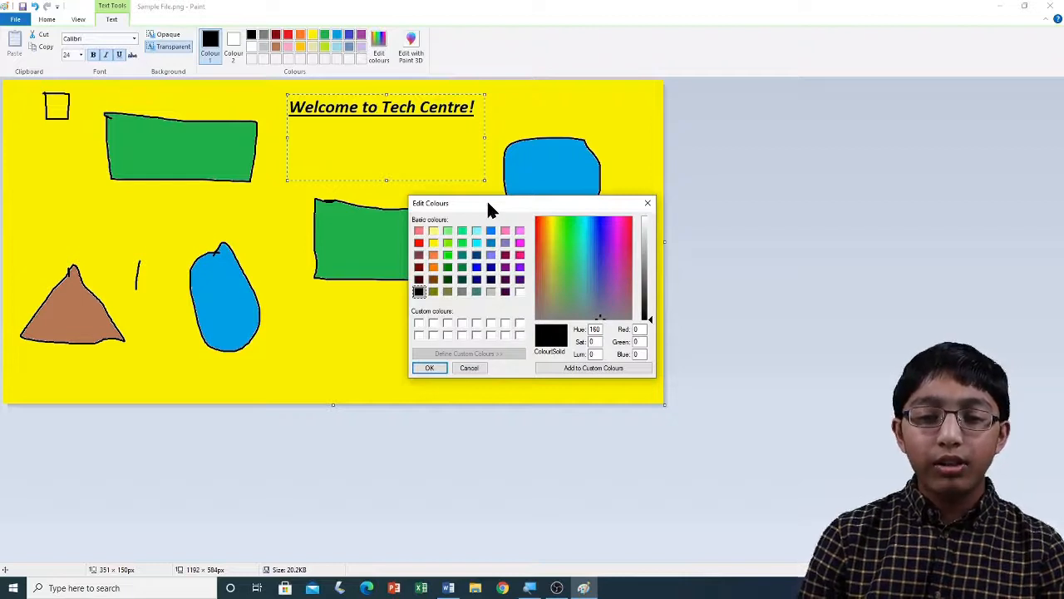
click(447, 256)
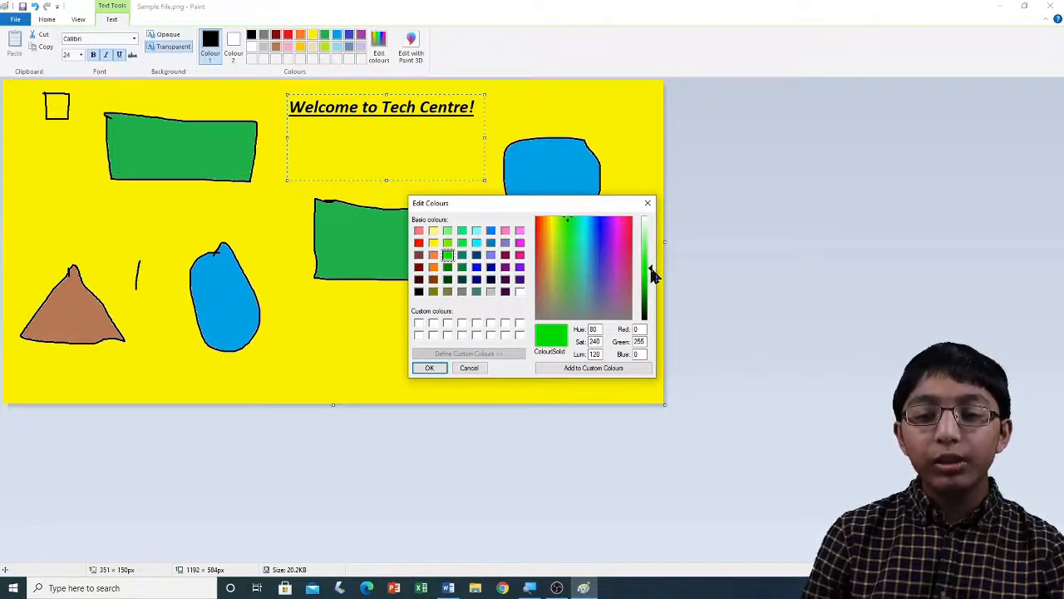
drag(651, 268, 653, 241)
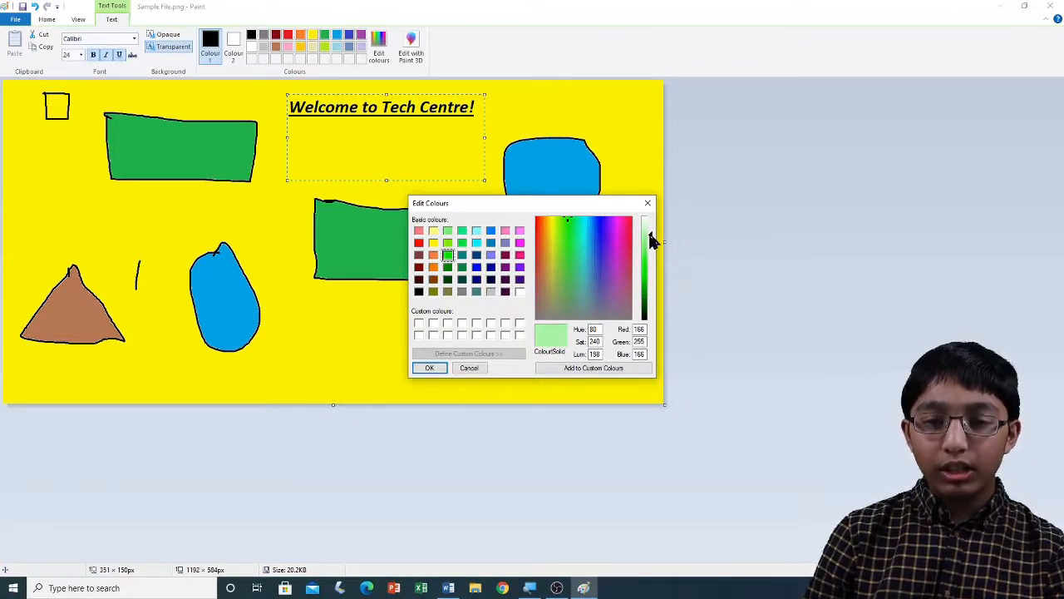
drag(652, 240, 651, 290)
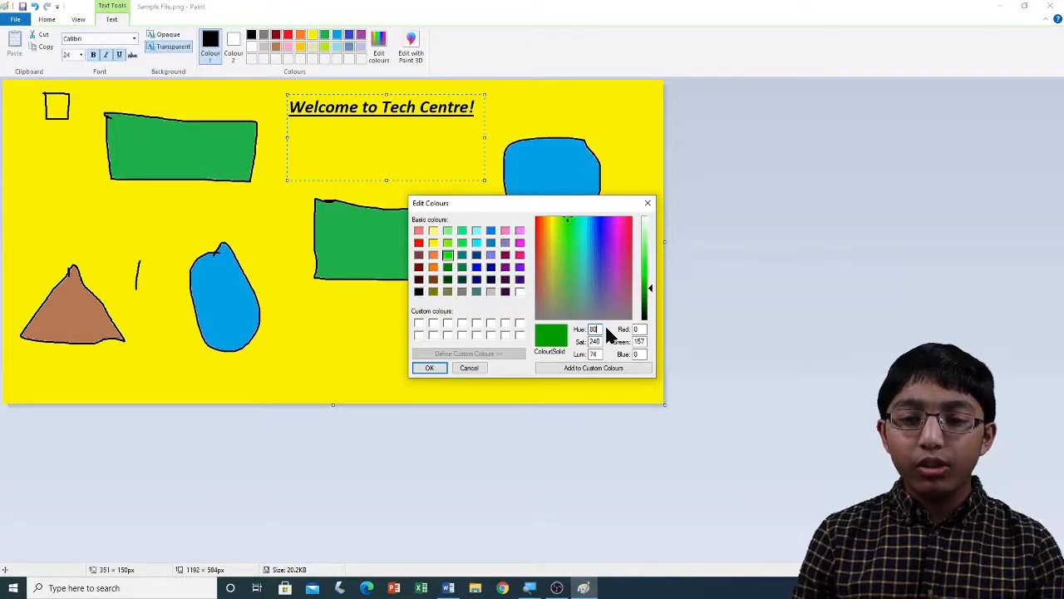
click(567, 217)
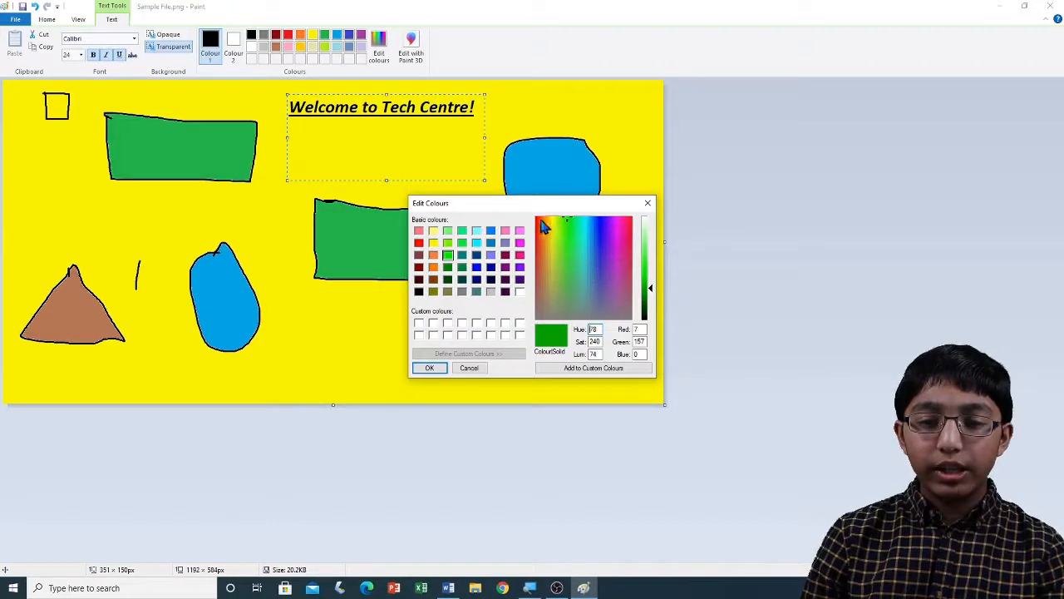
text(1)
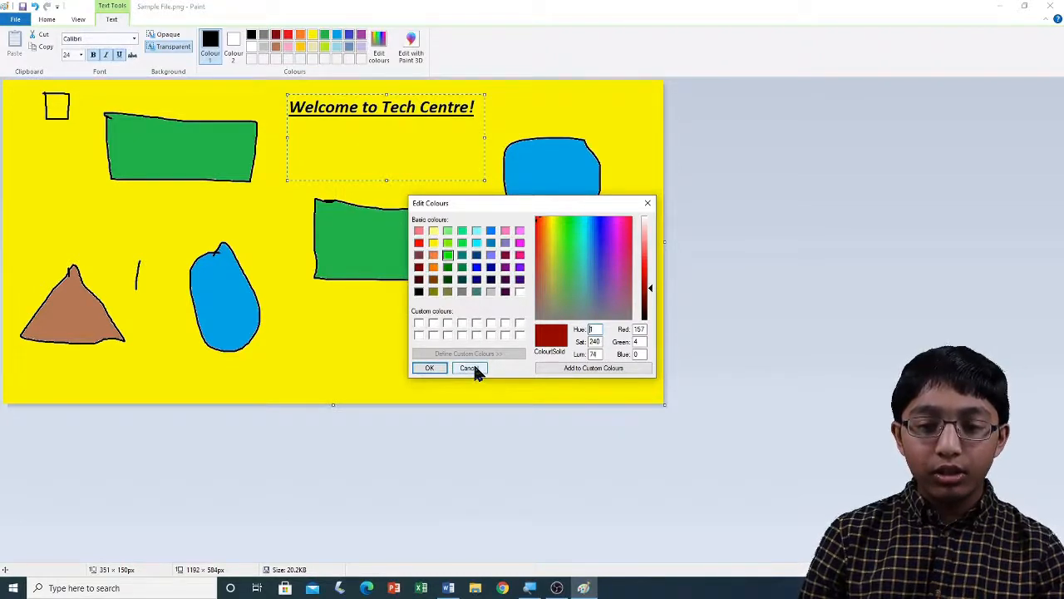
click(430, 368)
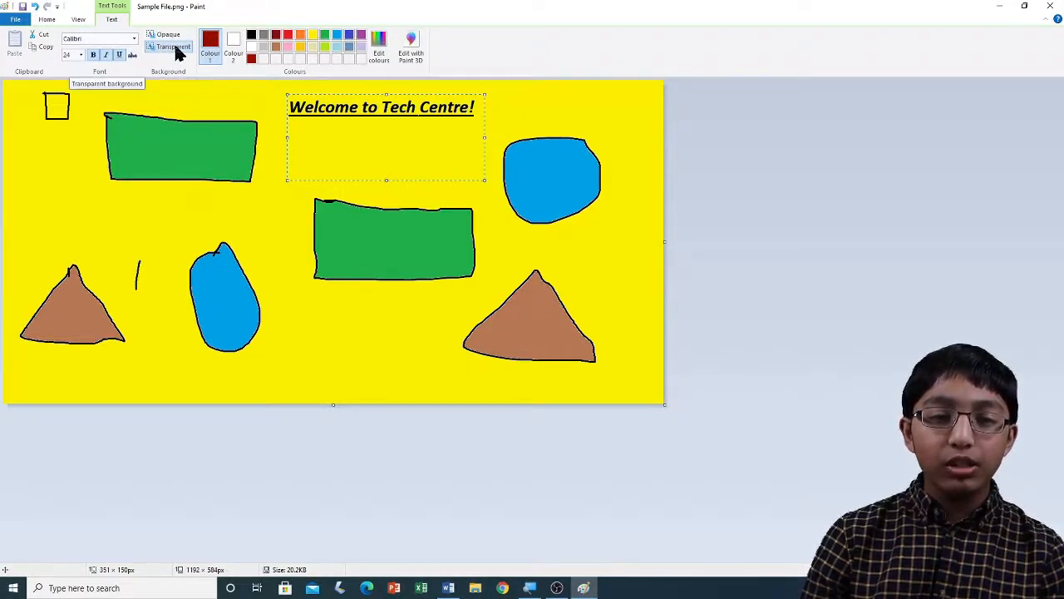
Step: Give the text box an opaque background with light blue as Colour 2, and return the background to transparent
key(ctrl)
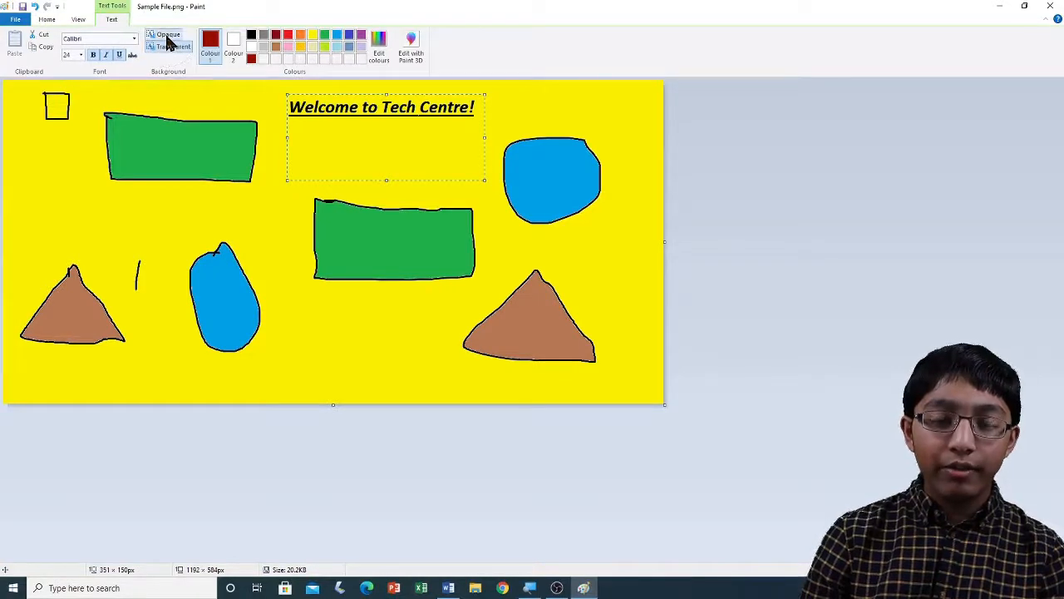
click(167, 38)
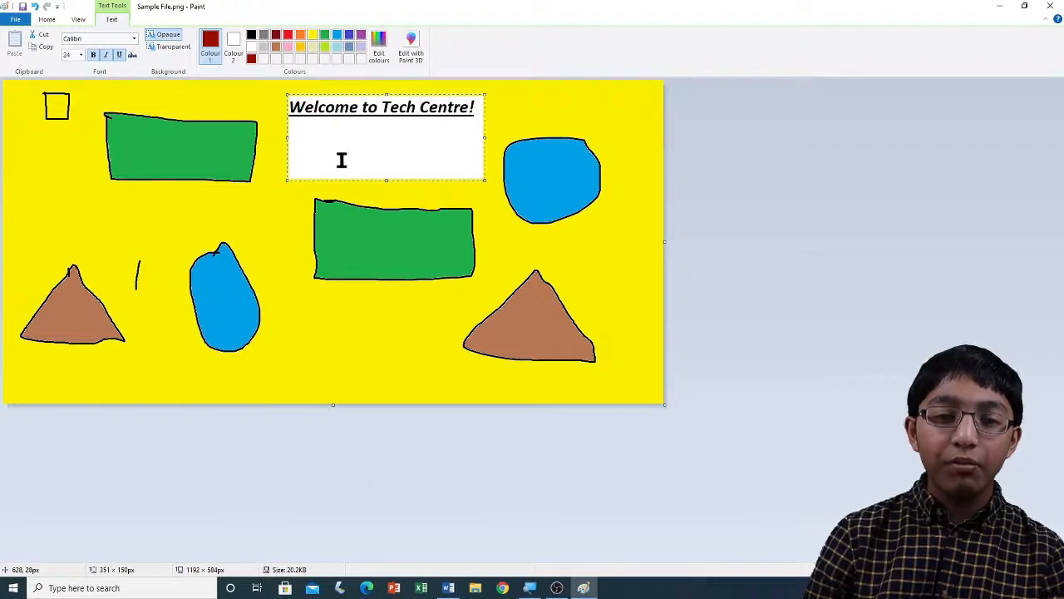
click(236, 60)
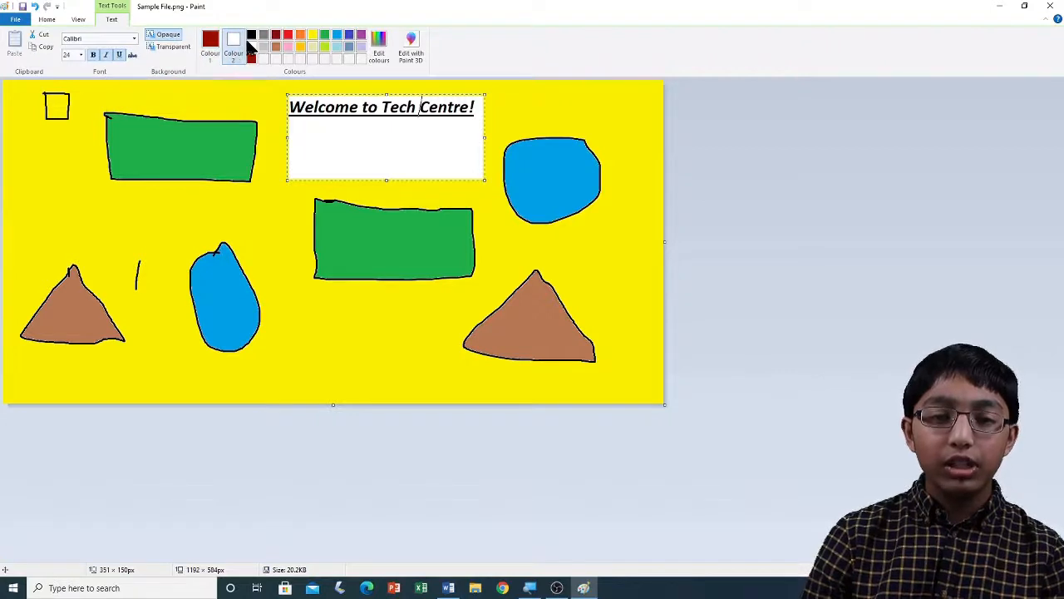
click(312, 37)
click(325, 38)
click(337, 37)
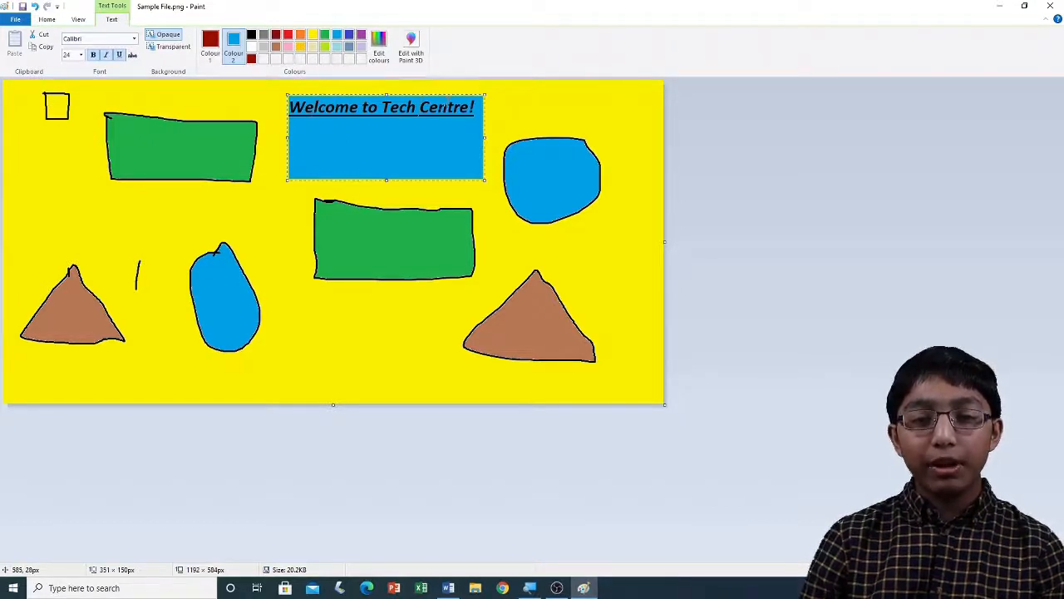
click(177, 46)
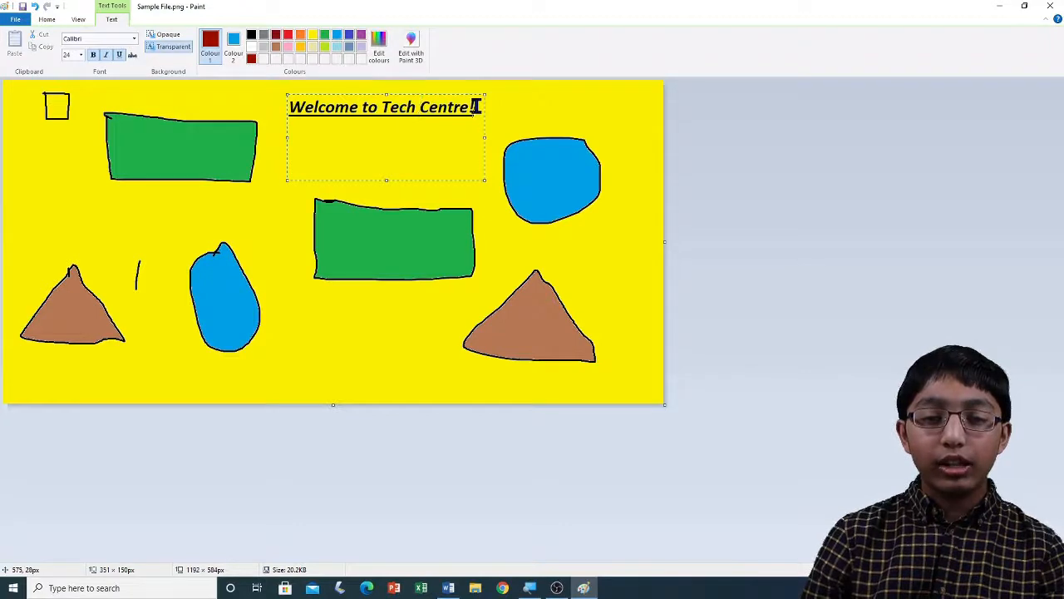
Step: Colour the whole "Welcome to Tech Centre!" text red and commit the text box to the picture
mouse_move(475, 107)
mouse_down()
mouse_move(319, 104)
mouse_move(228, 88)
mouse_up()
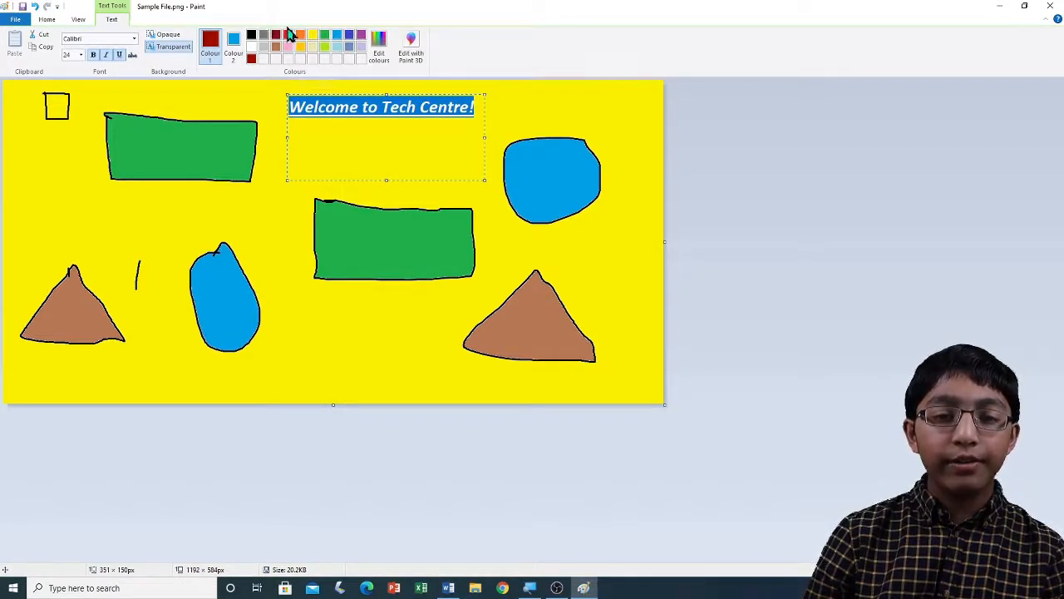
click(288, 34)
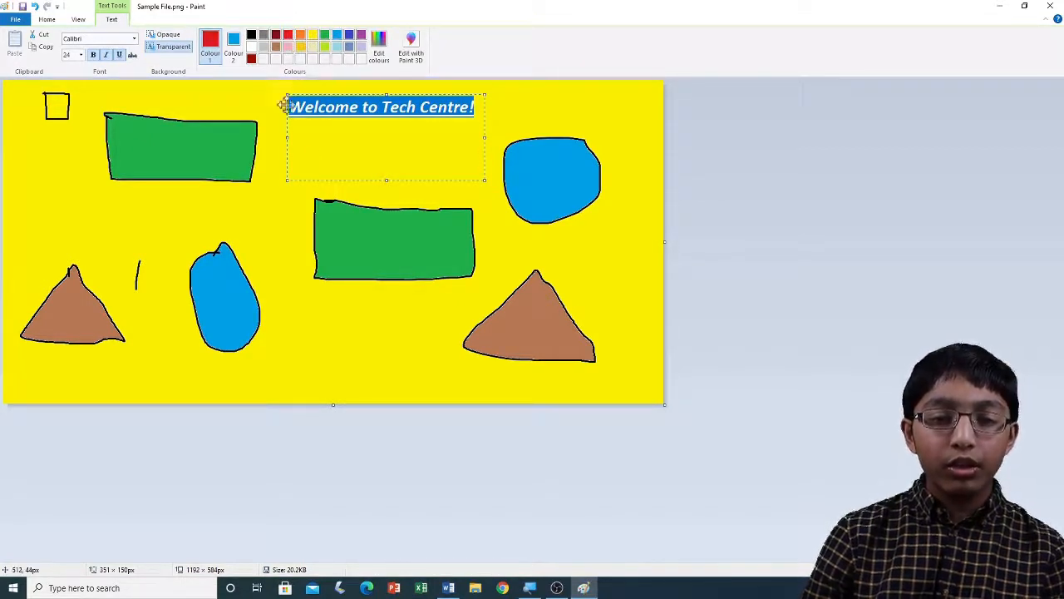
click(416, 104)
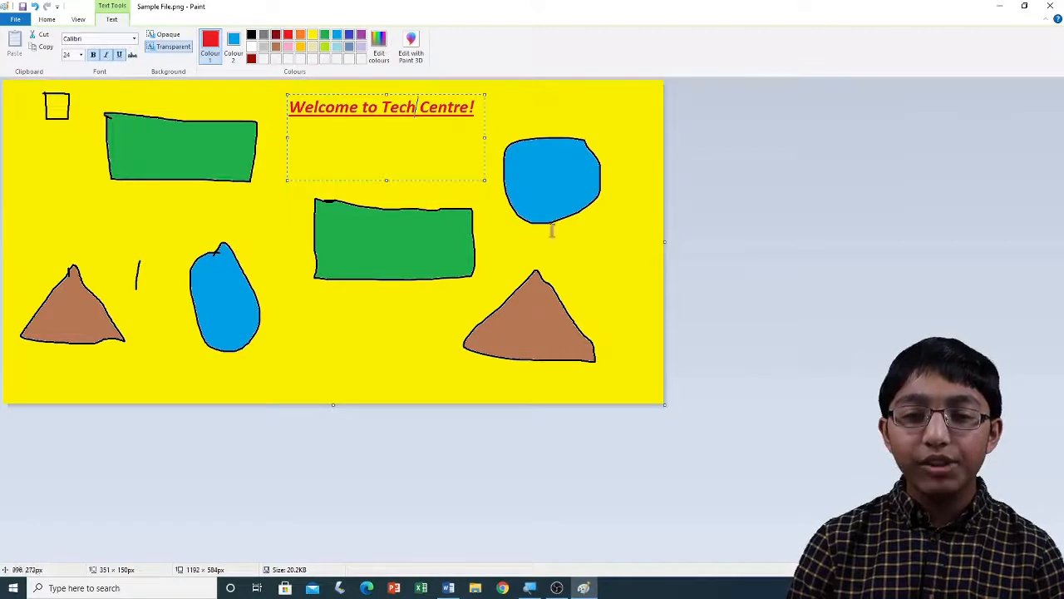
click(545, 103)
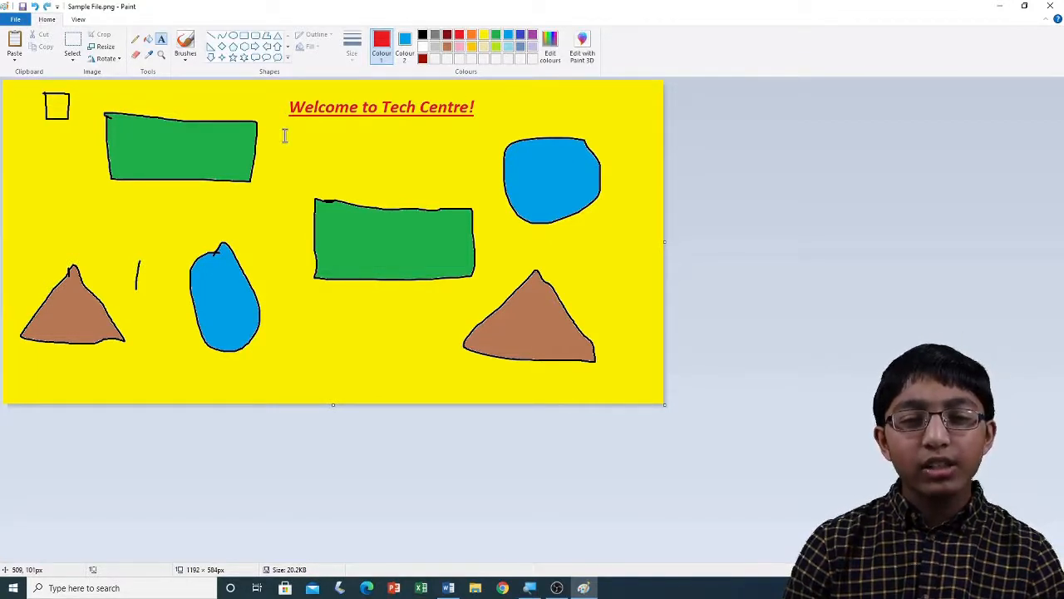
Step: Add a text box of about 362 × 86 px below the welcome text reading "Hello! Have a nice day!", and select its text
drag(285, 136, 485, 180)
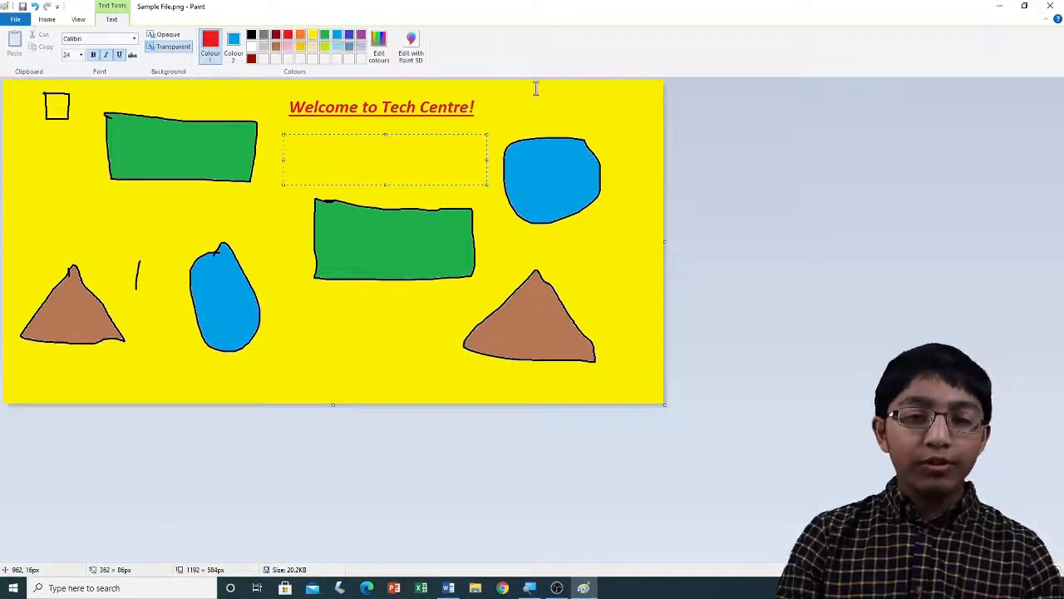
text(Hello! )
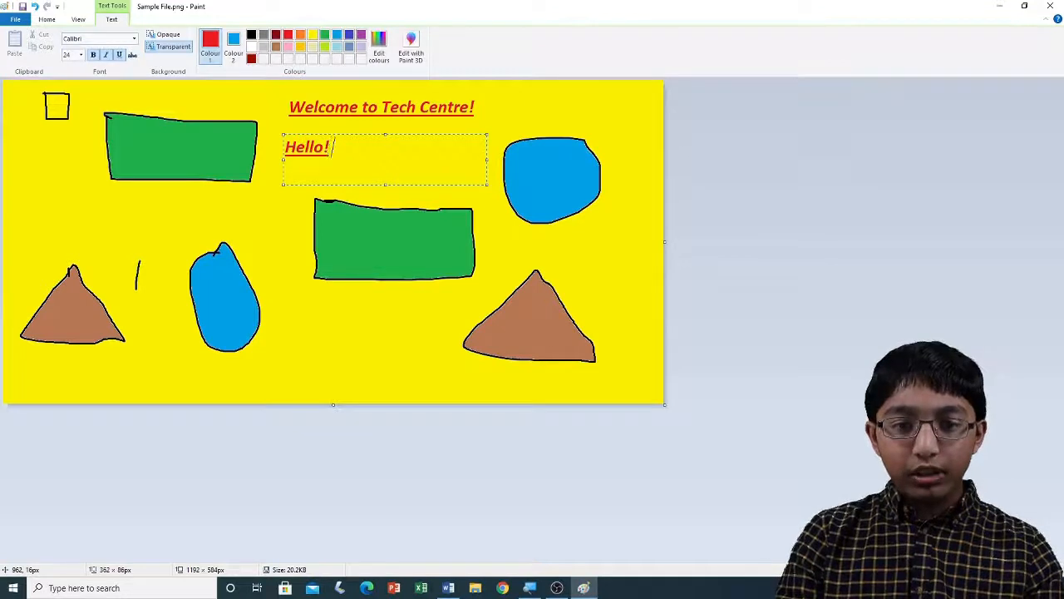
text(Have a n)
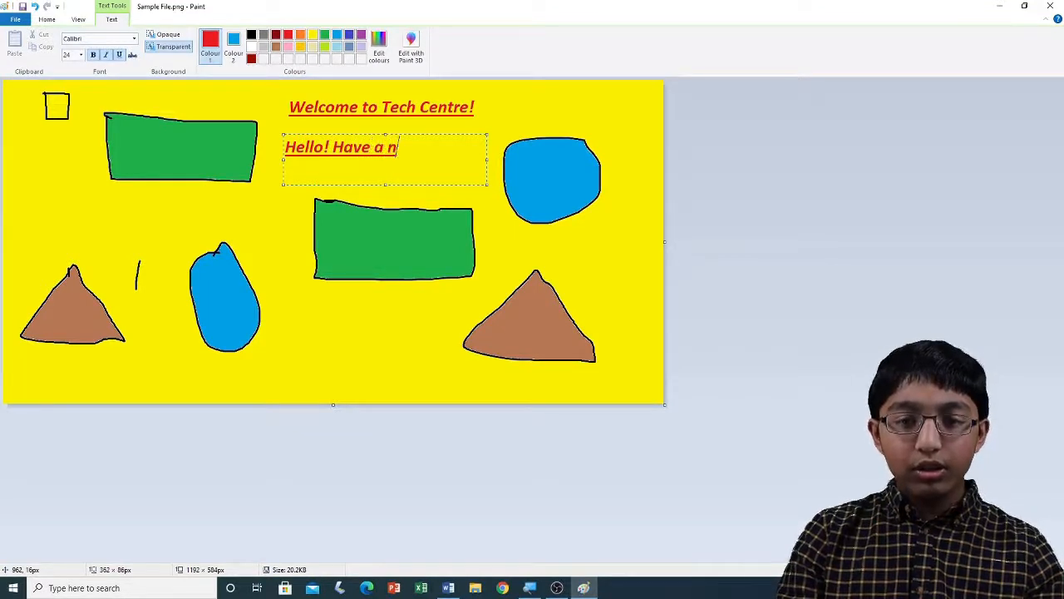
text(ice day!)
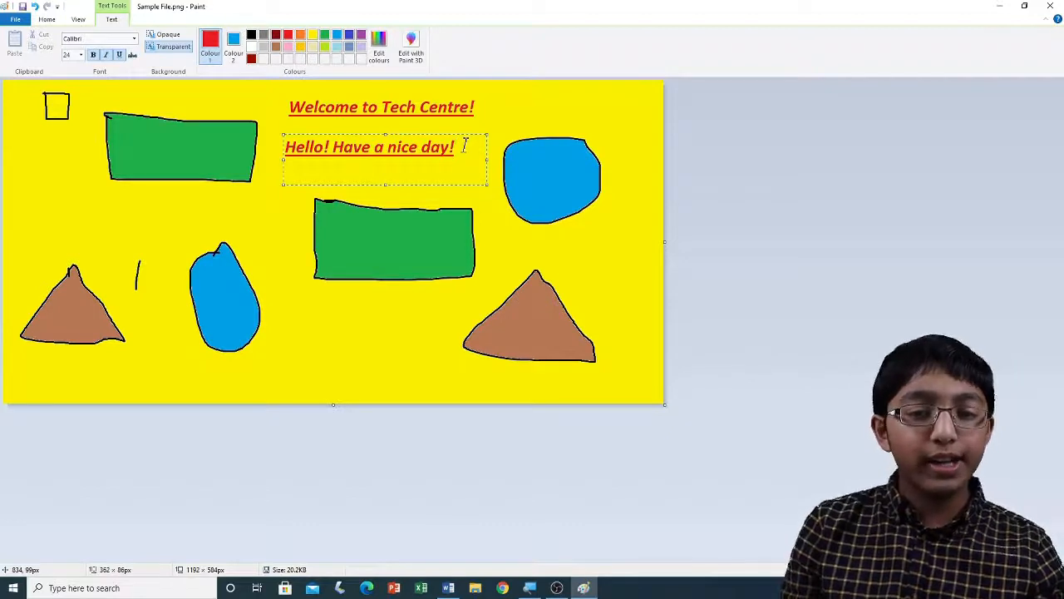
drag(459, 147, 234, 112)
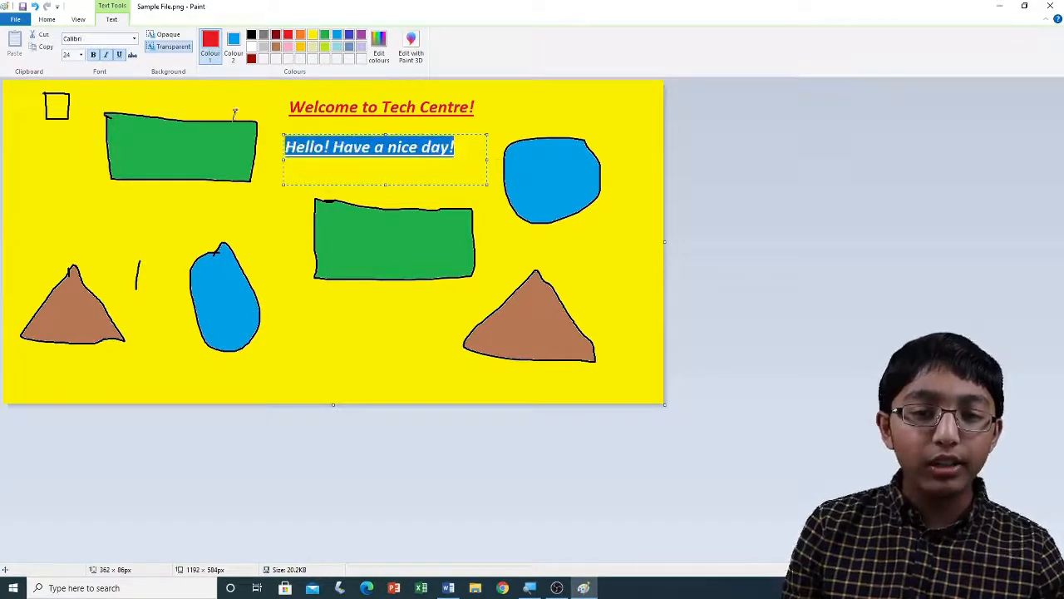
Step: Colour the "Hello! Have a nice day!" text pale blue, give its text box an opaque green background, and commit it
click(340, 48)
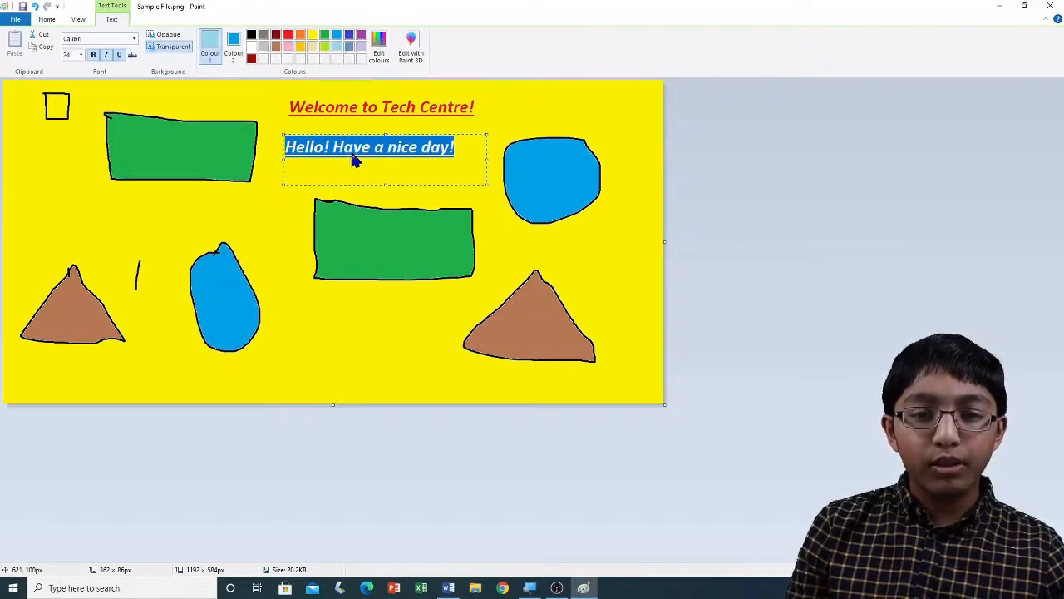
click(405, 152)
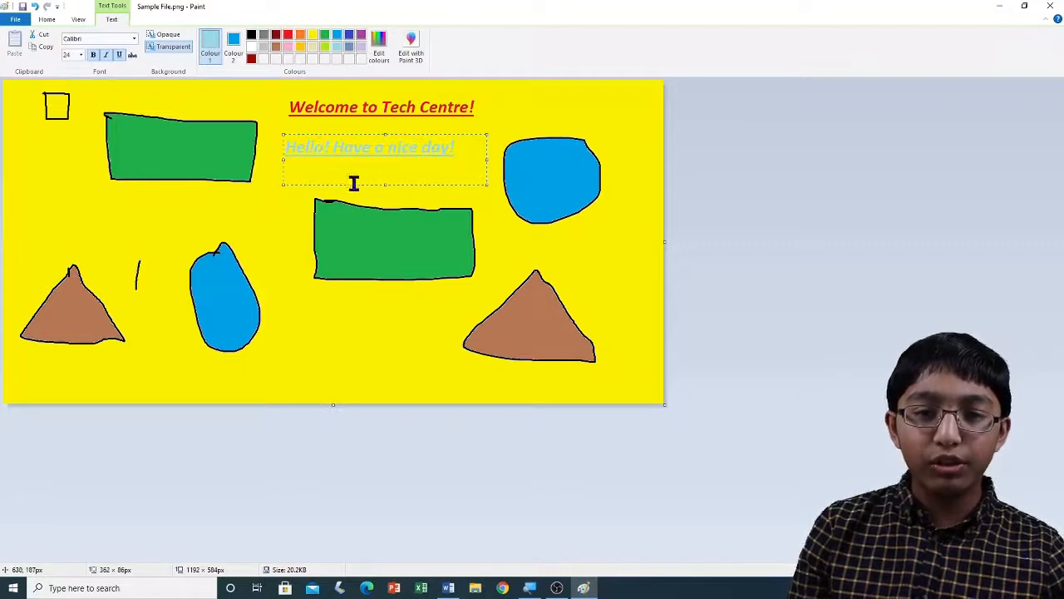
click(169, 37)
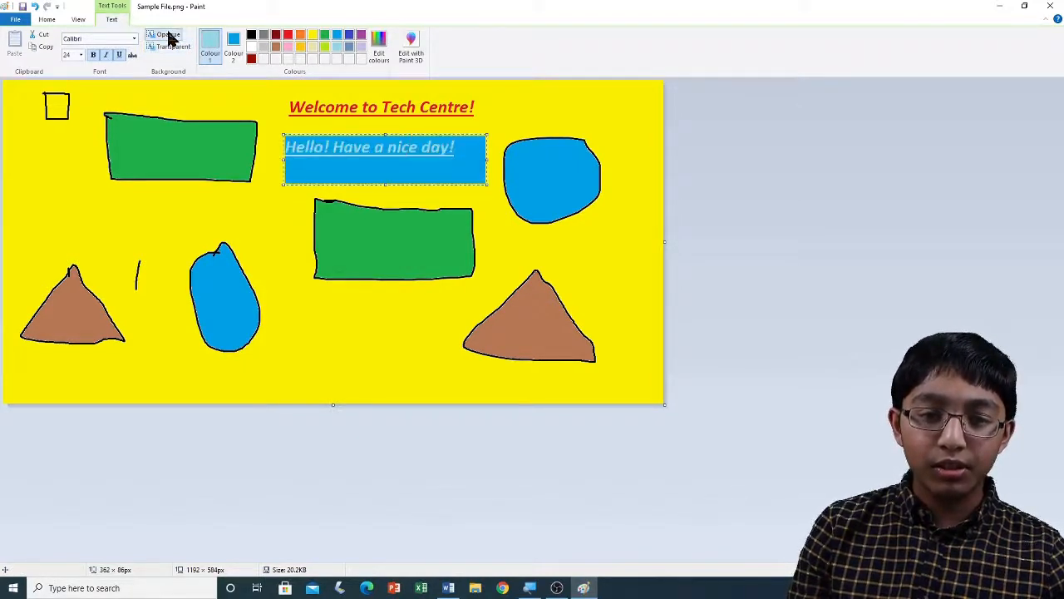
click(241, 48)
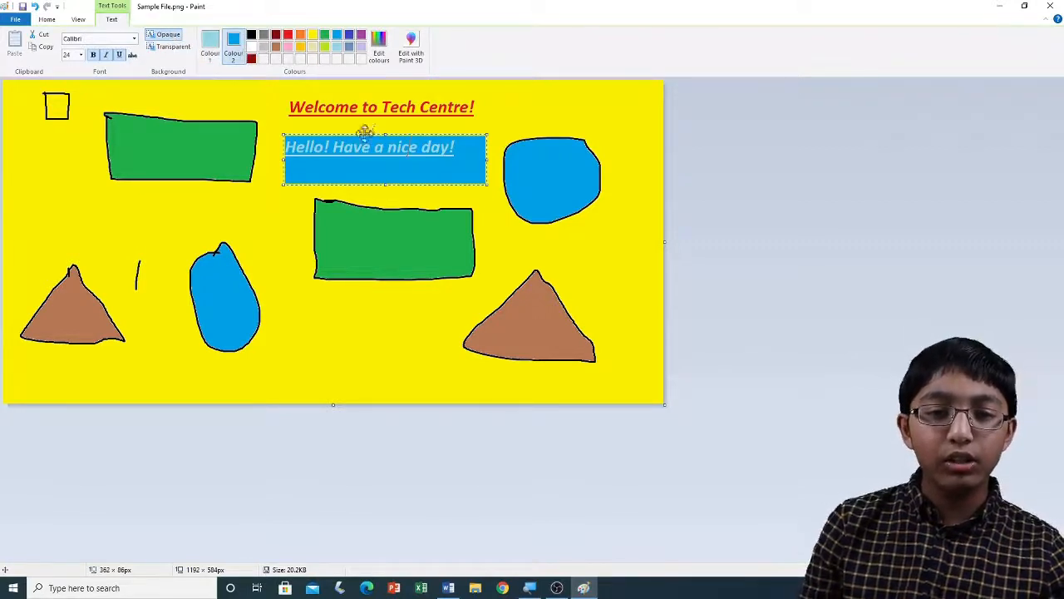
click(300, 35)
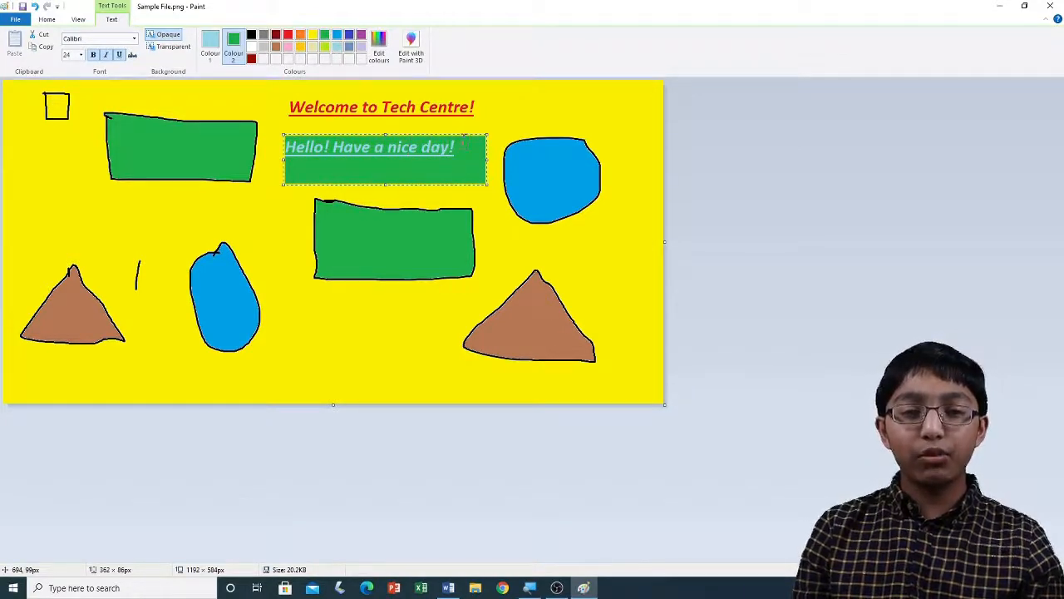
click(566, 115)
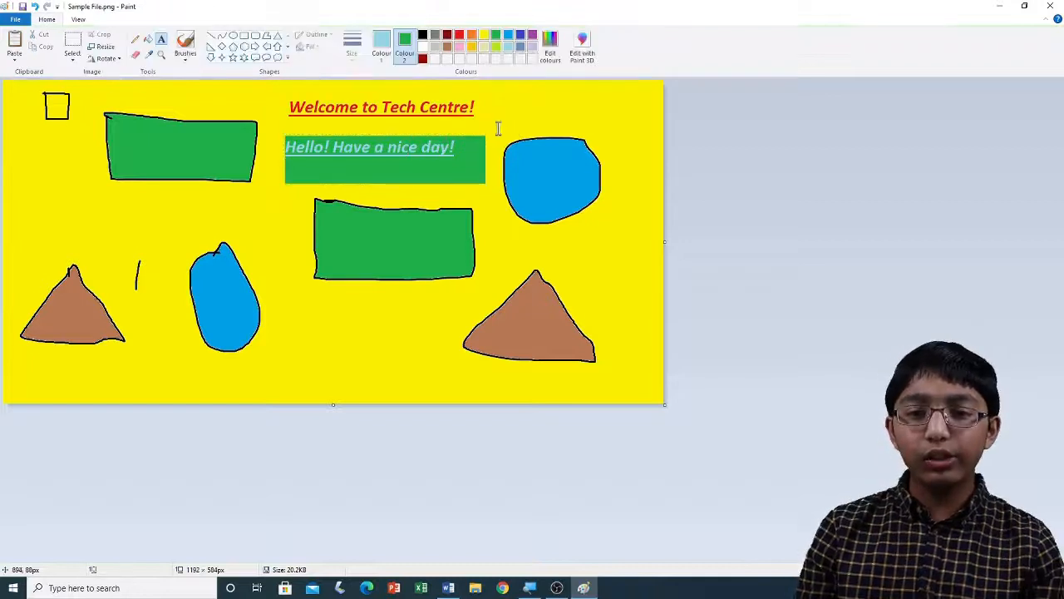
click(586, 114)
click(574, 117)
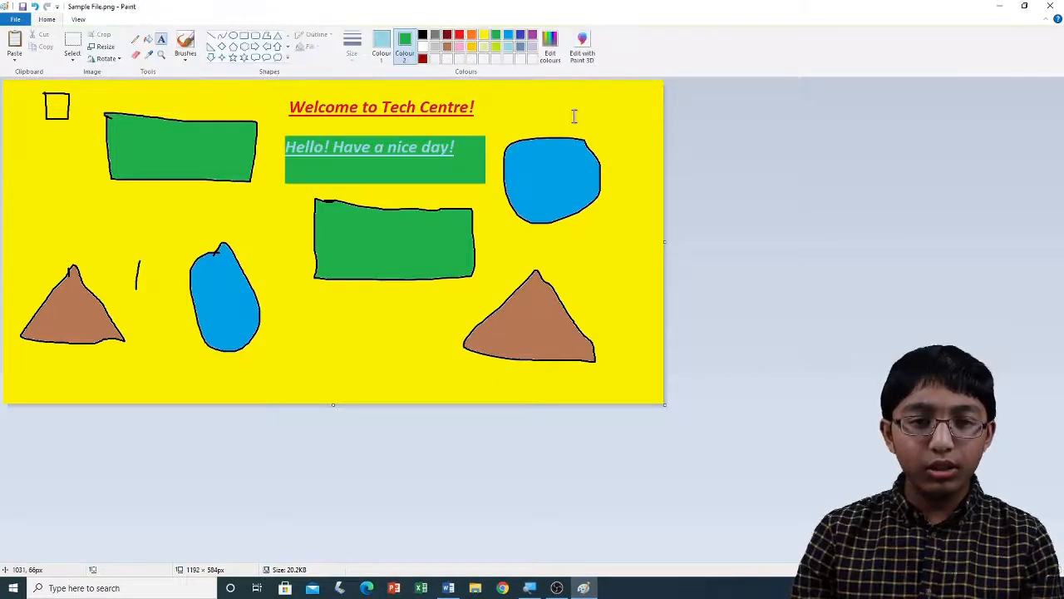
Step: Turn on transparent selection and move the greeting text, about 324 × 53 px, to below the middle green rectangle
click(71, 58)
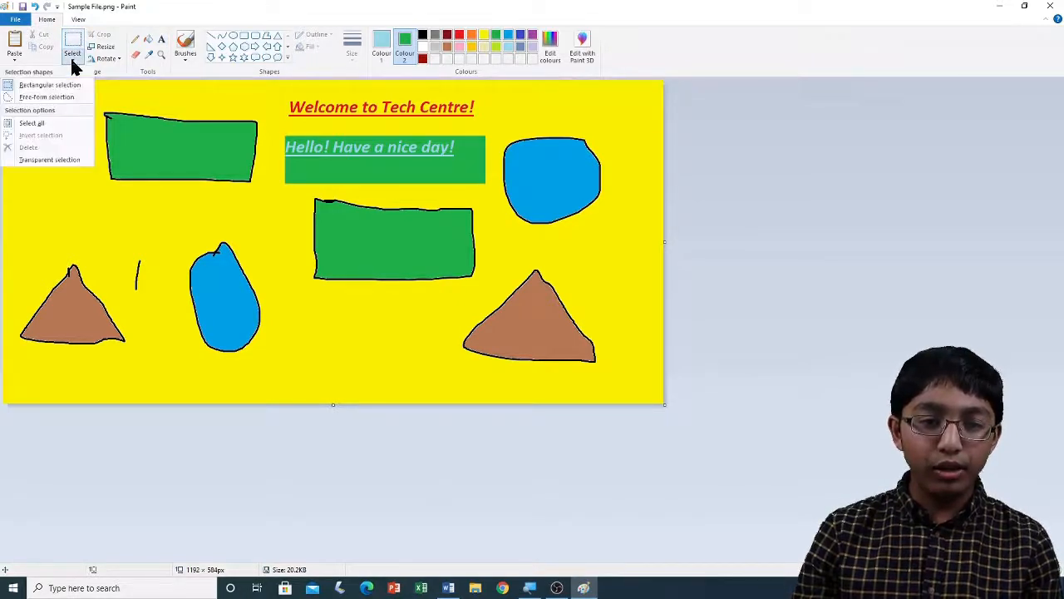
click(22, 160)
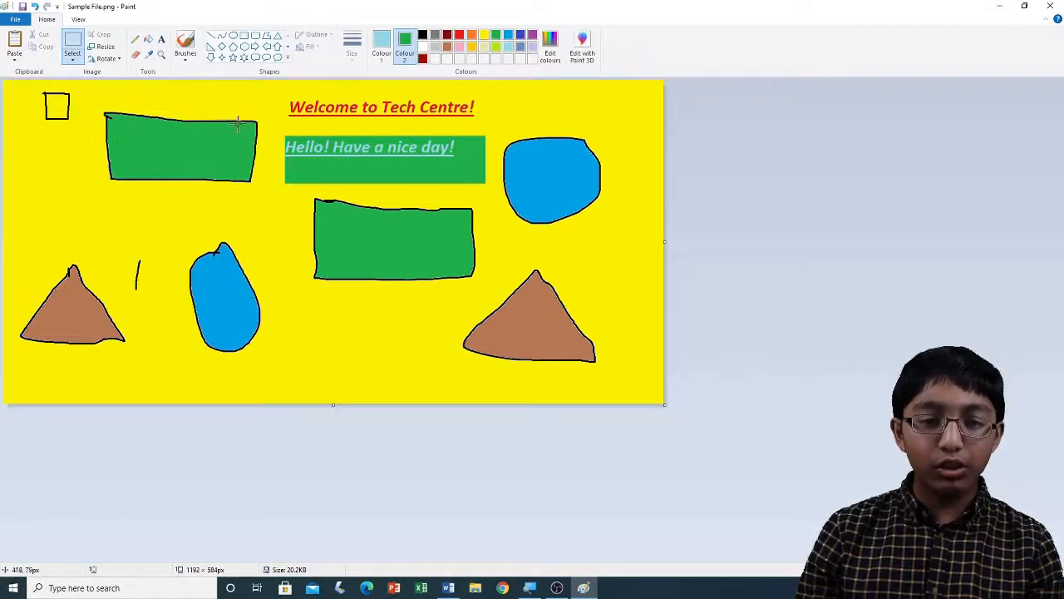
drag(282, 132, 433, 358)
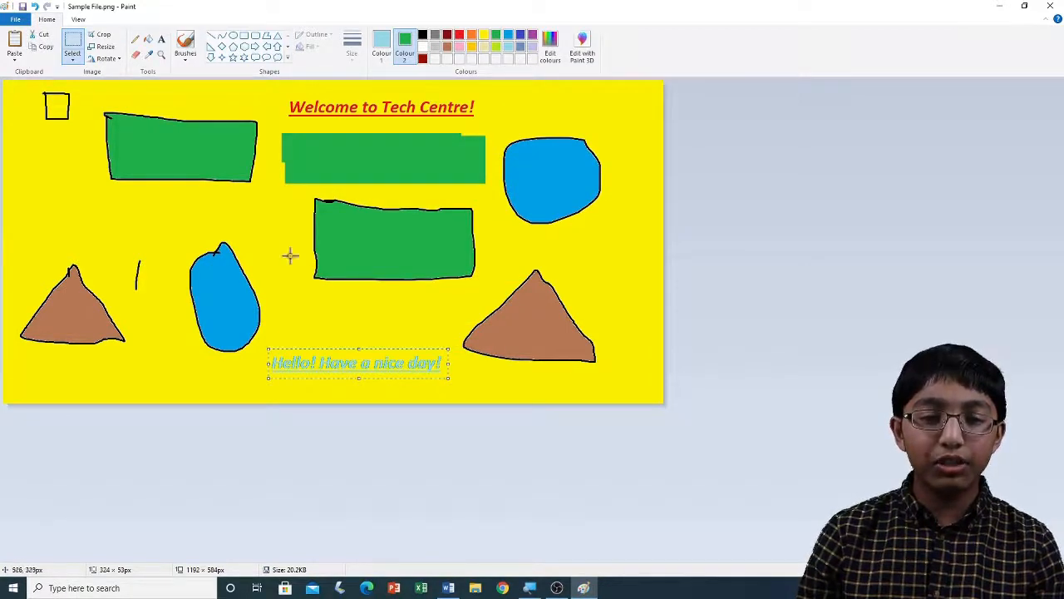
click(205, 202)
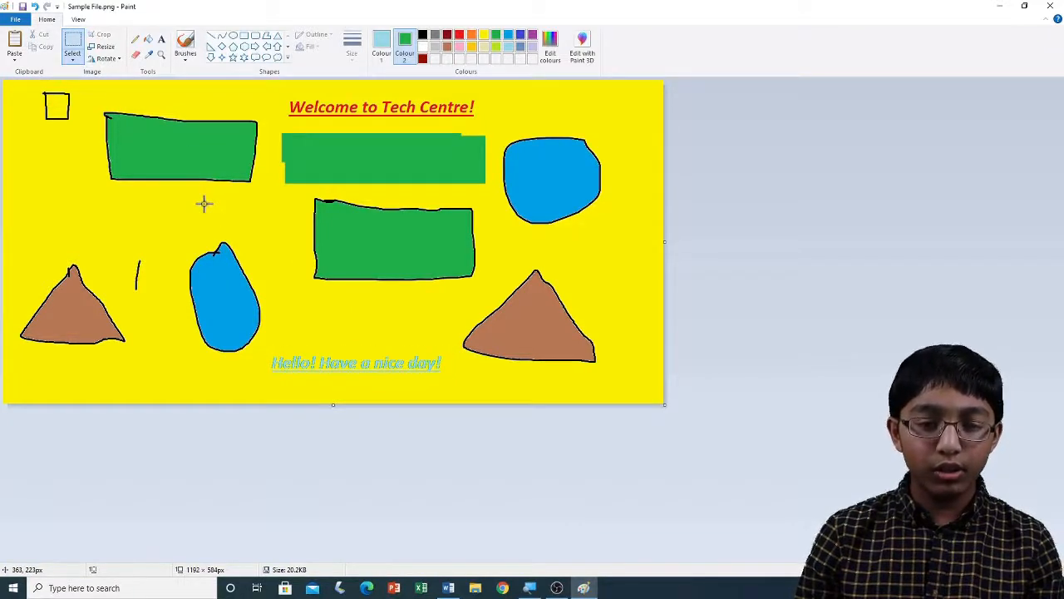
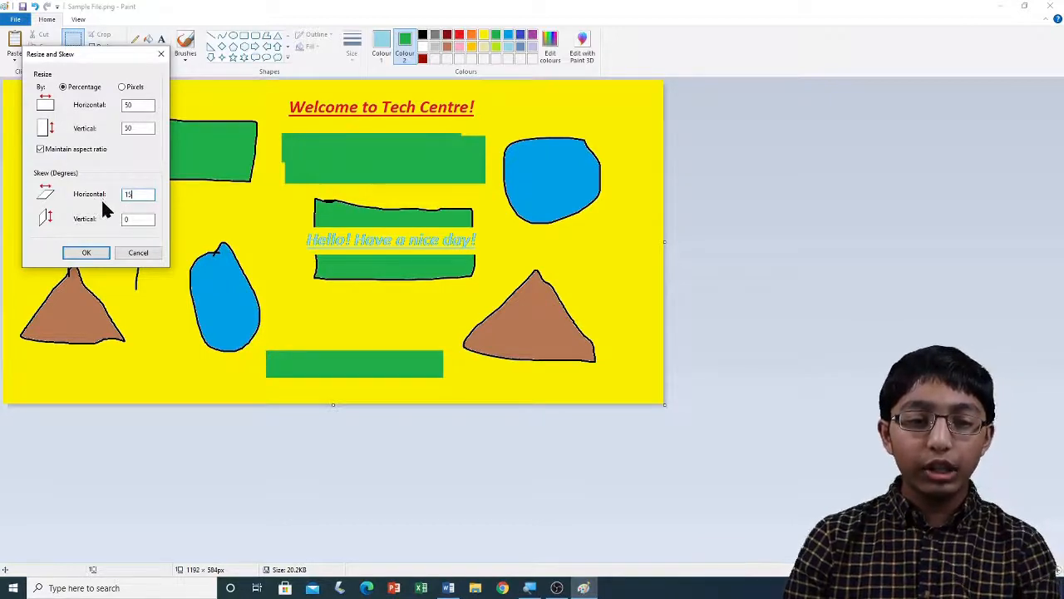
Step: Resize the whole picture to 50 percent with a 15-degree horizontal skew, and skew it vertically by 20 degrees
click(87, 253)
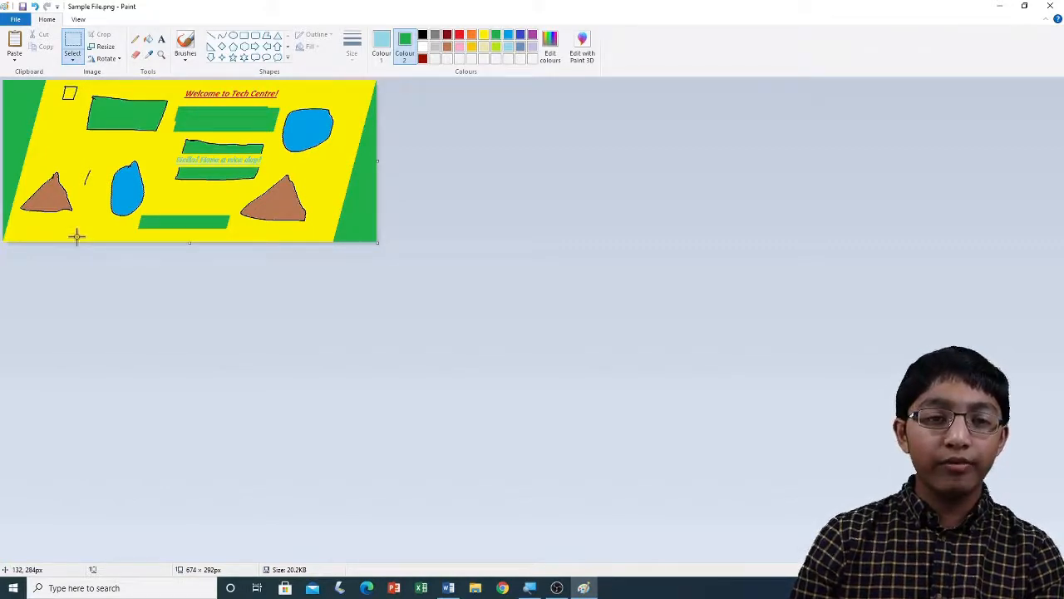
click(107, 47)
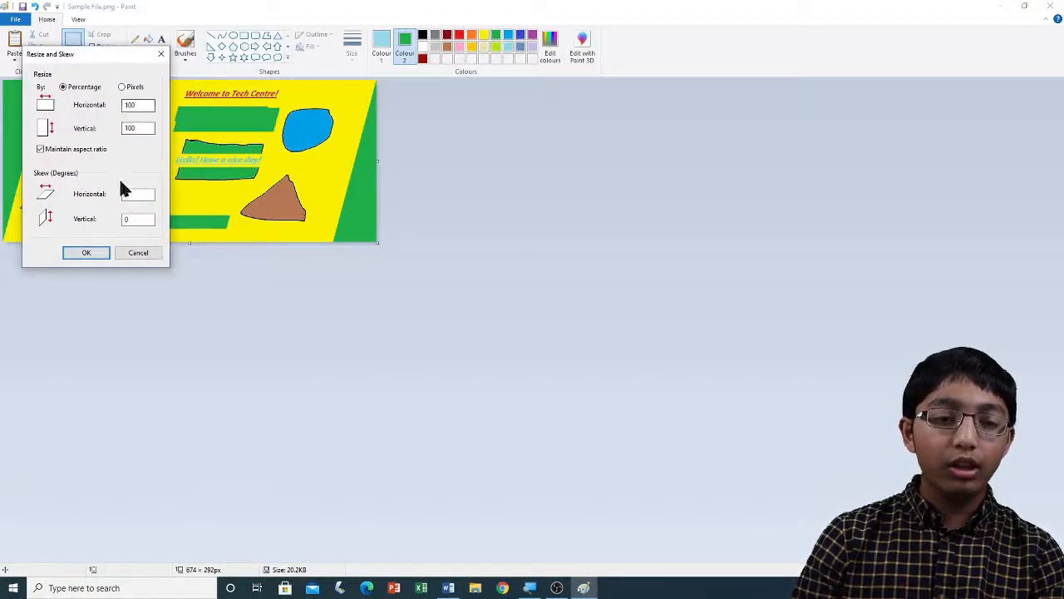
drag(138, 218, 109, 219)
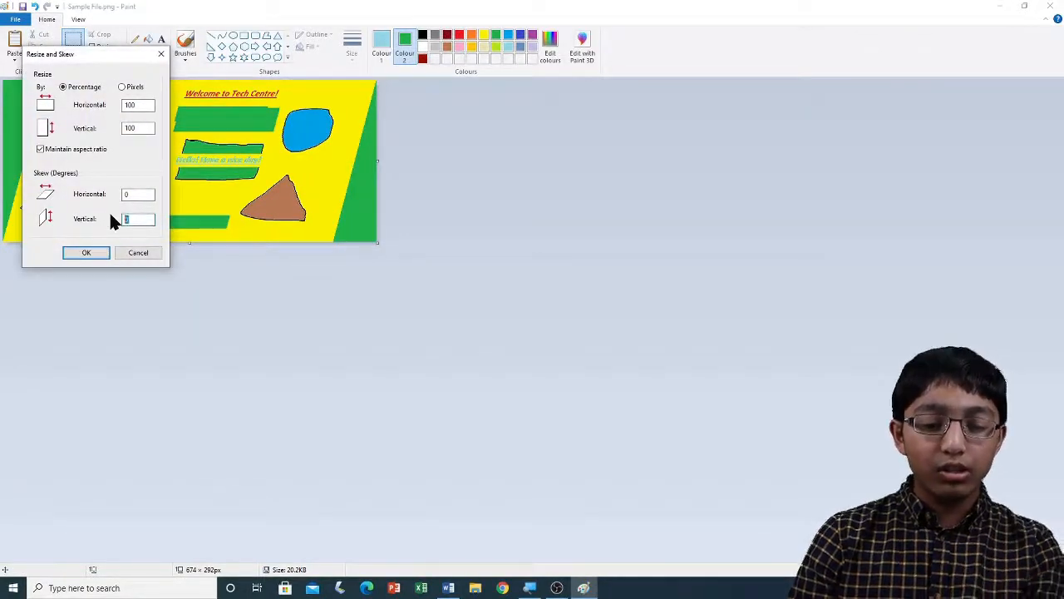
text(20)
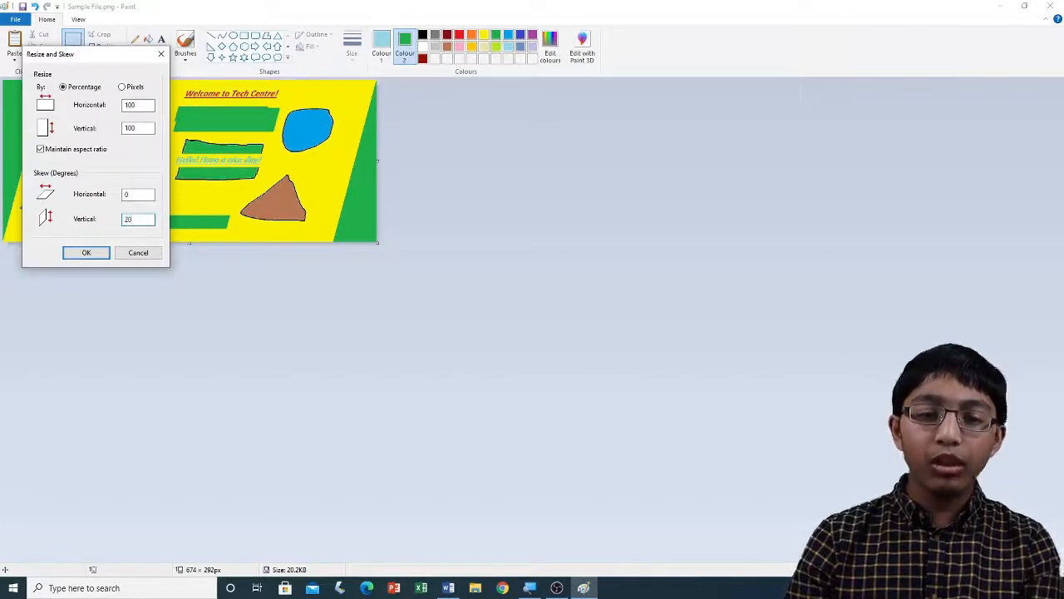
click(87, 255)
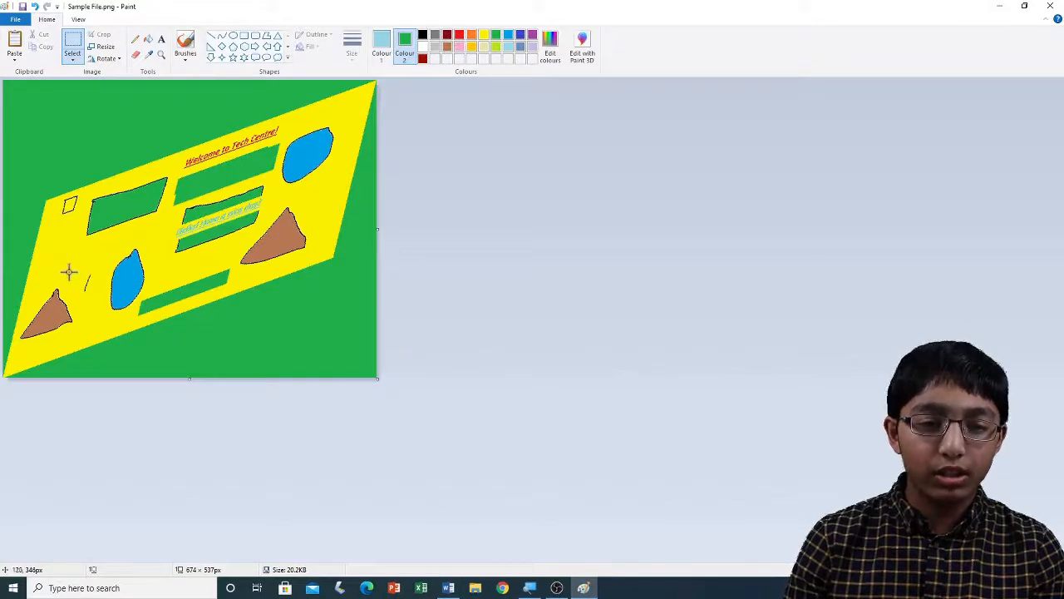
Step: Select an area of about 72 × 45 px around the short line and skew it 10 degrees horizontally and 5 degrees vertically
drag(67, 271, 106, 297)
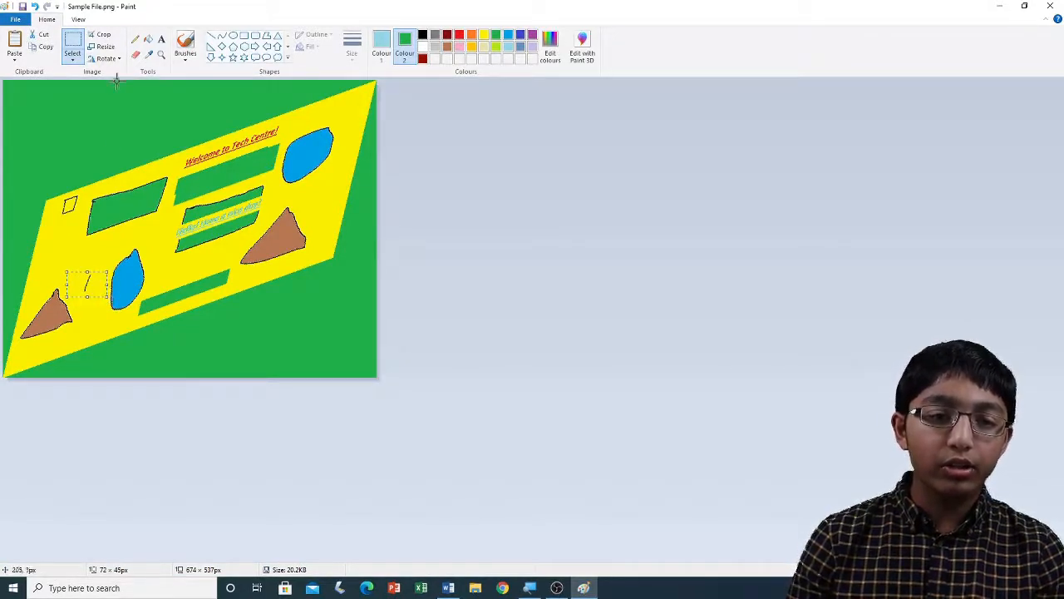
click(109, 49)
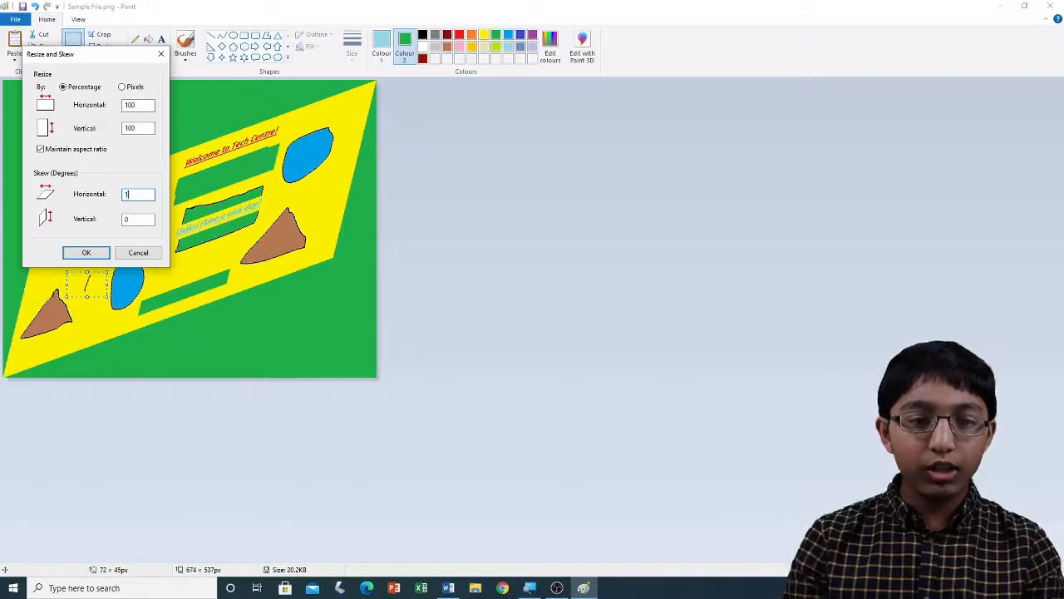
double_click(125, 218)
text(5)
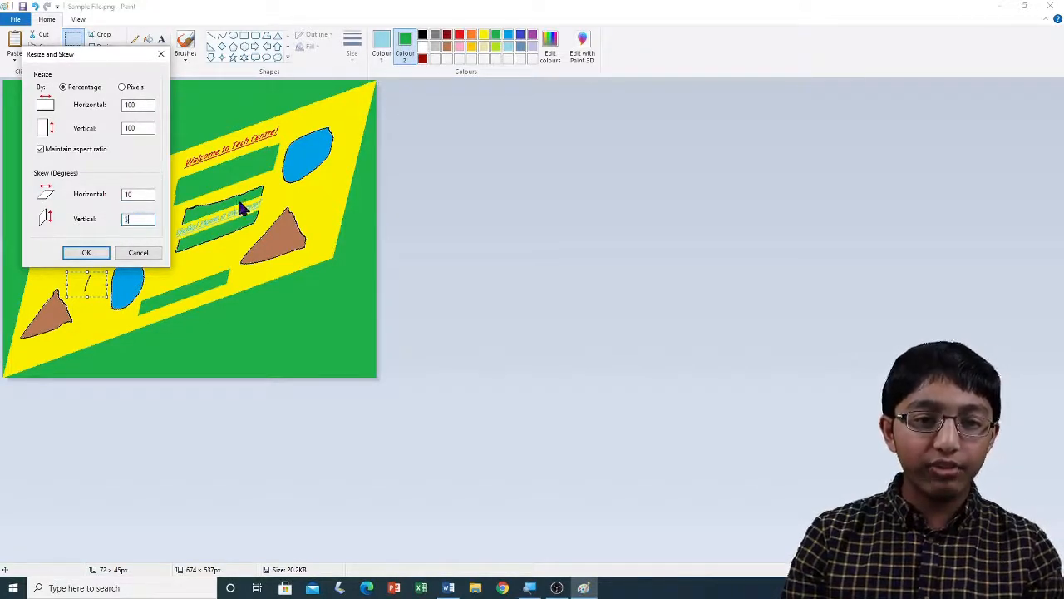
click(87, 253)
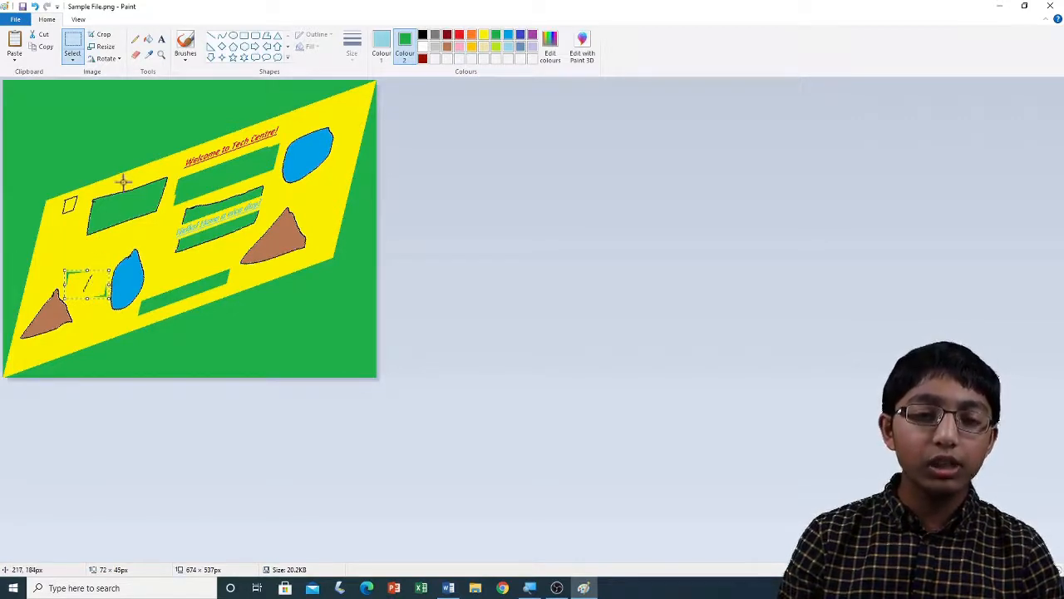
Step: Deselect the short line's area and undo its skew along with the skews and resizing of the whole picture
click(167, 125)
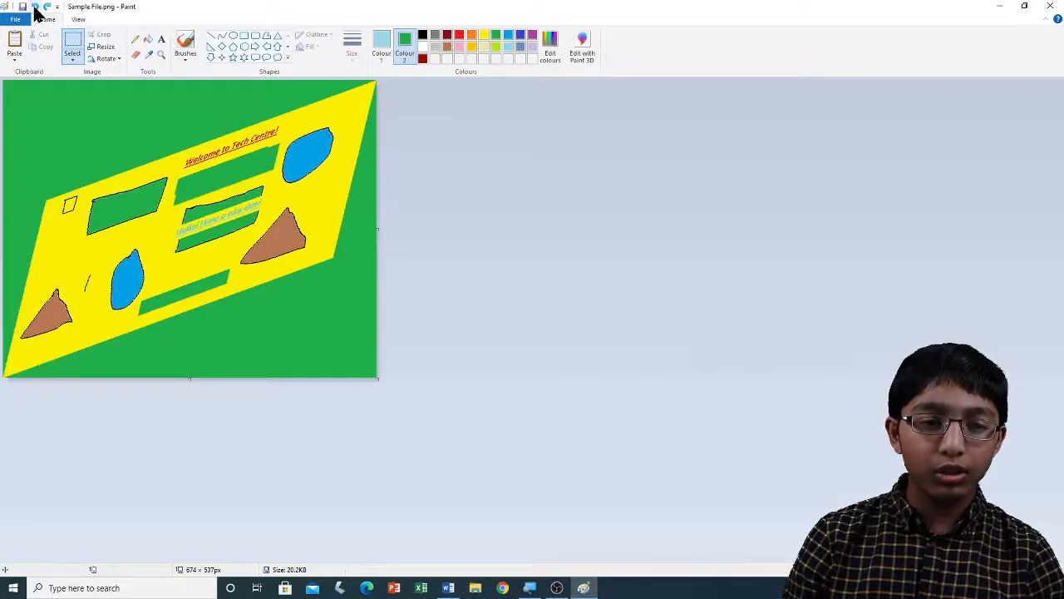
click(35, 12)
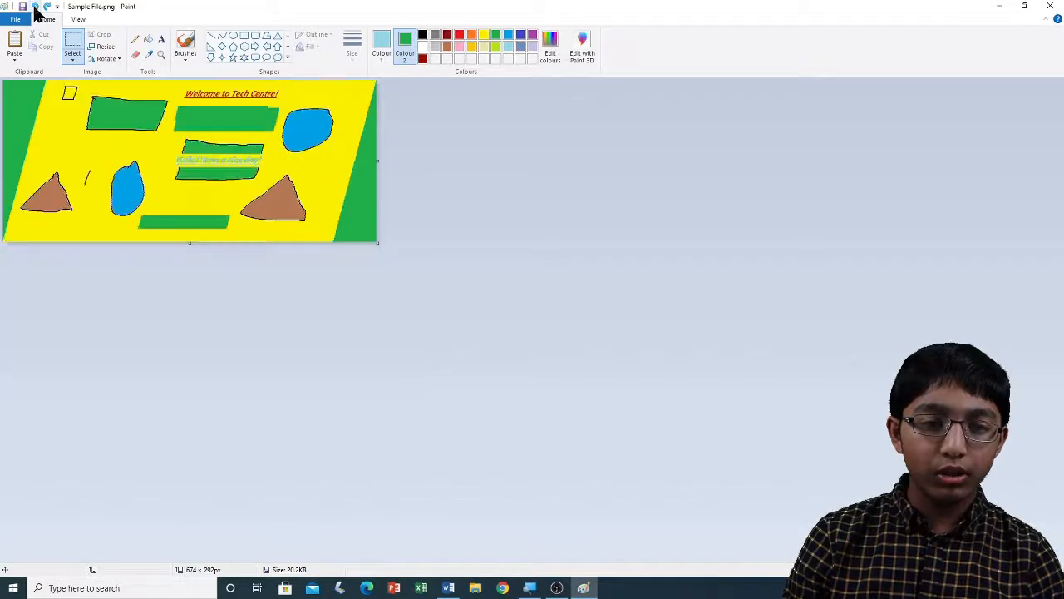
click(35, 12)
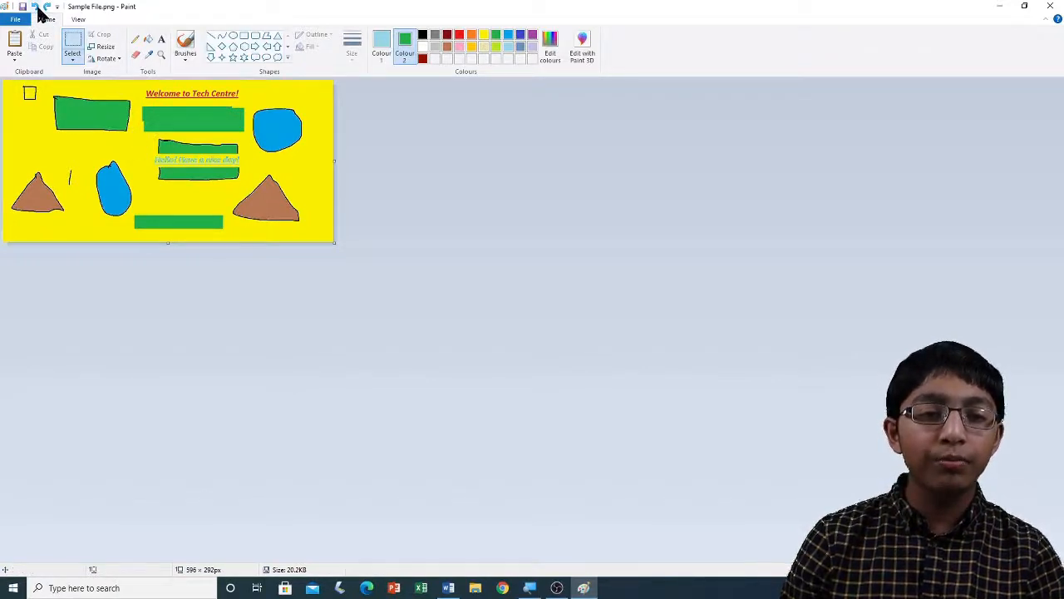
click(36, 7)
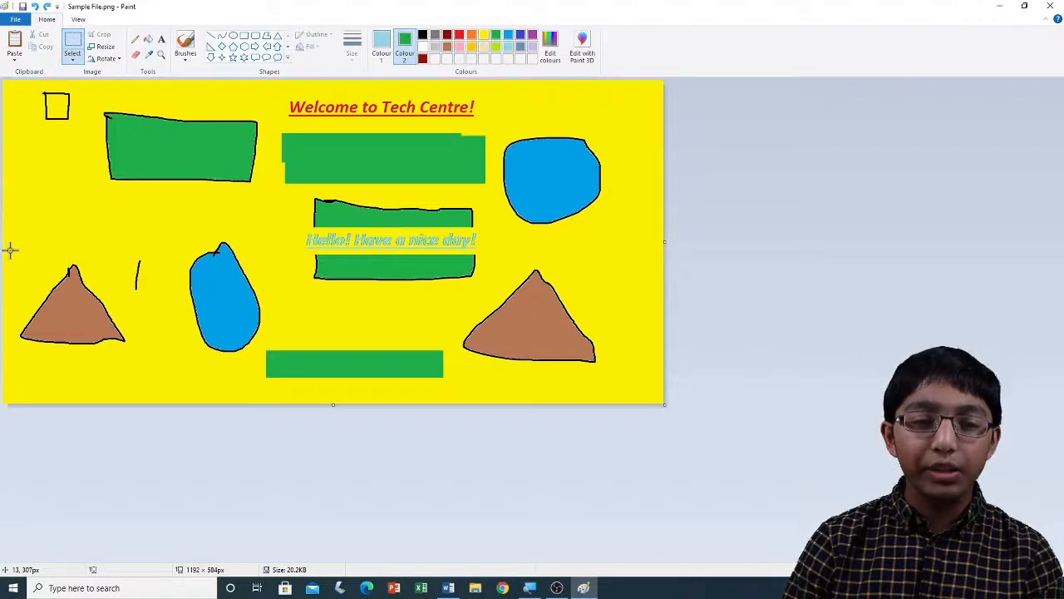
Step: Select the left brown triangle in an area of about 219 × 202 px, resize it to 30 percent, and undo the resize
drag(11, 247, 131, 359)
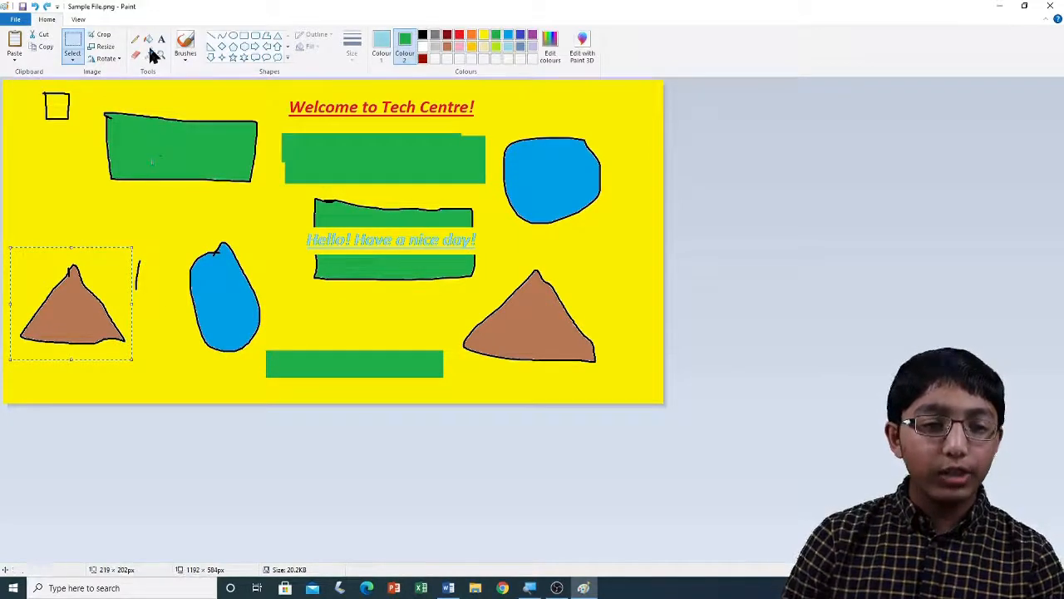
click(104, 46)
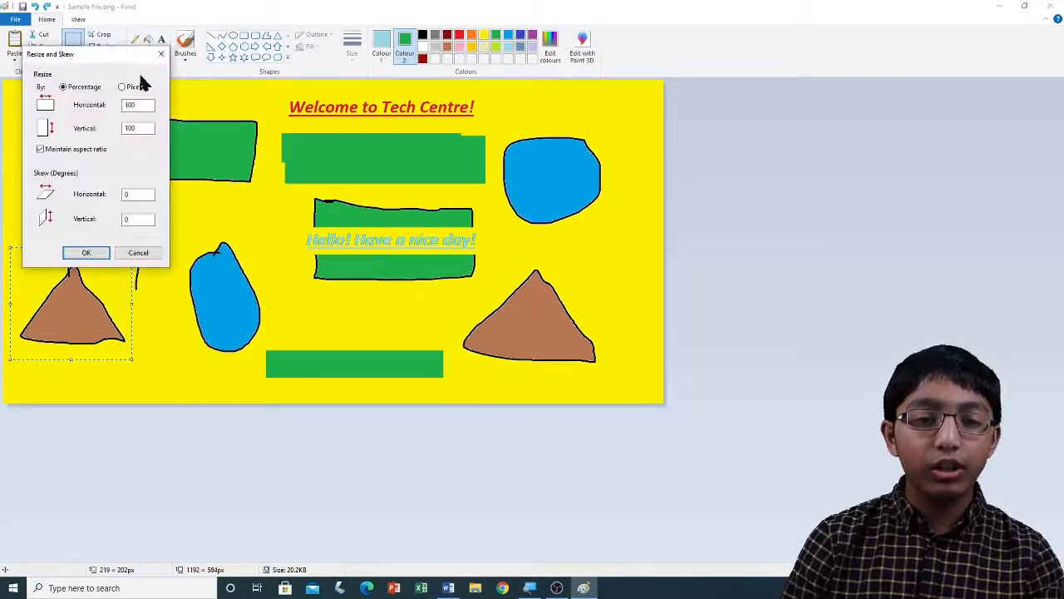
drag(138, 106, 113, 105)
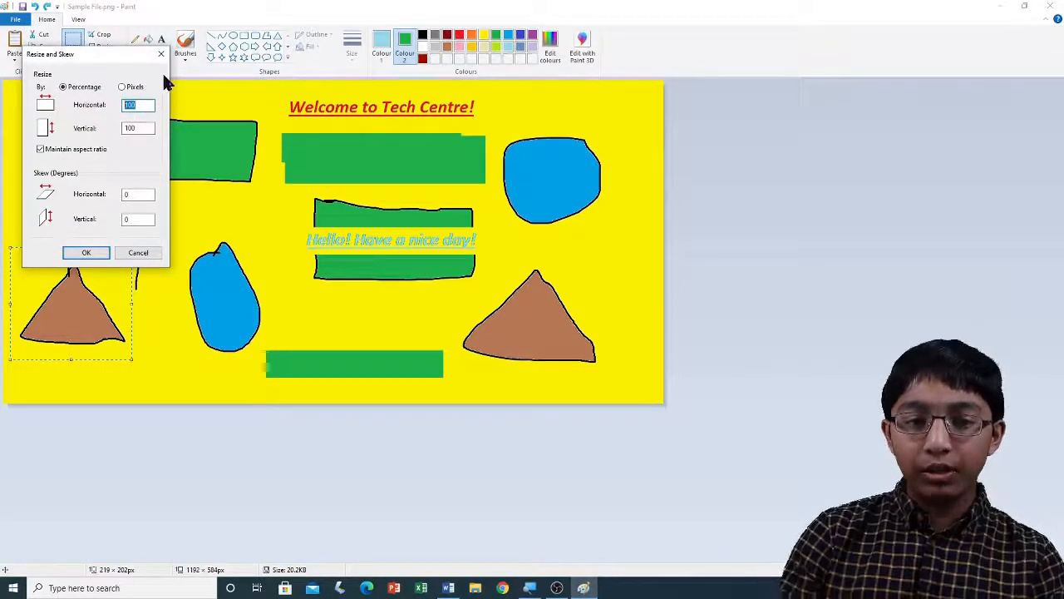
text(30)
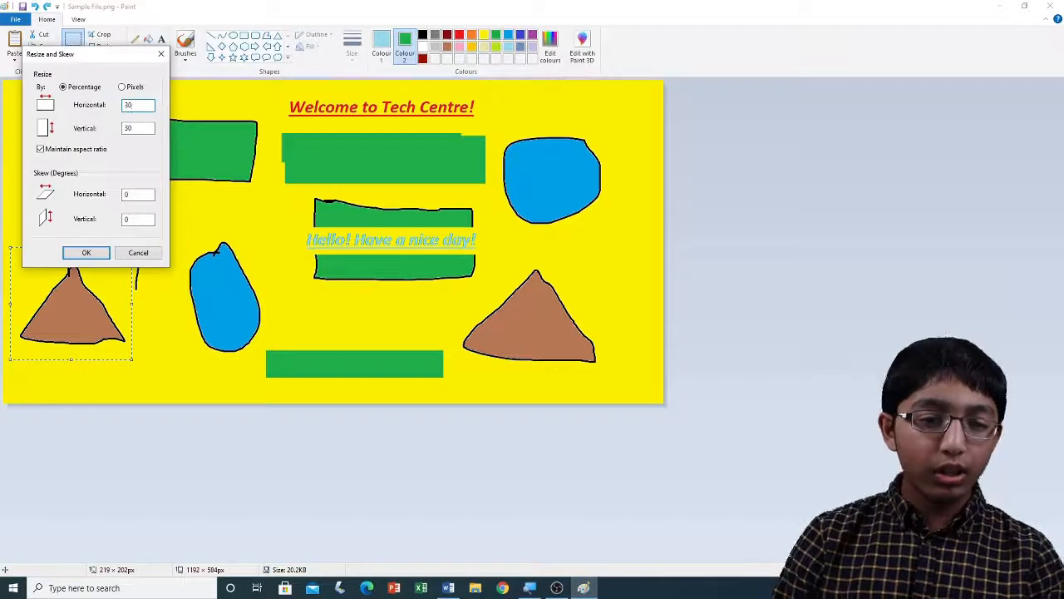
click(86, 252)
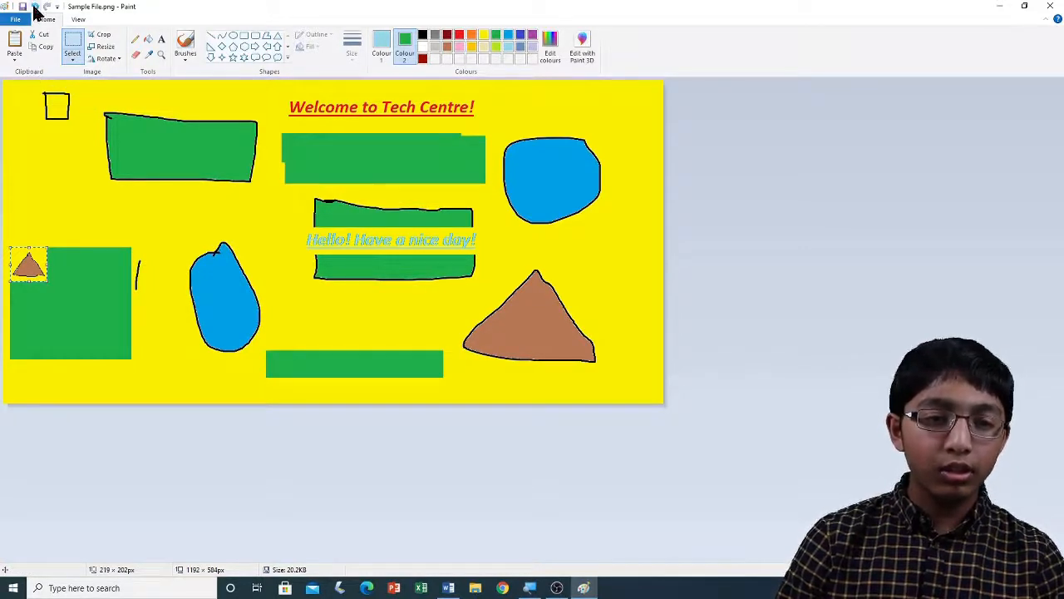
click(34, 7)
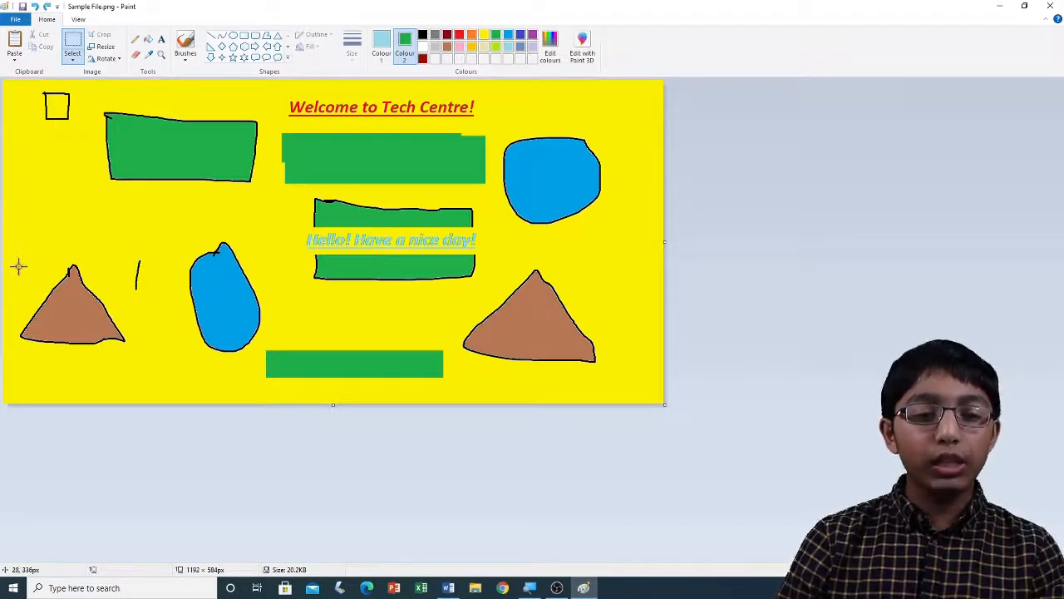
Step: Select an area of about 219 × 194 px around the left brown triangle, skew it 20 degrees horizontally and 10 degrees vertically, and undo the skew
drag(9, 255, 130, 359)
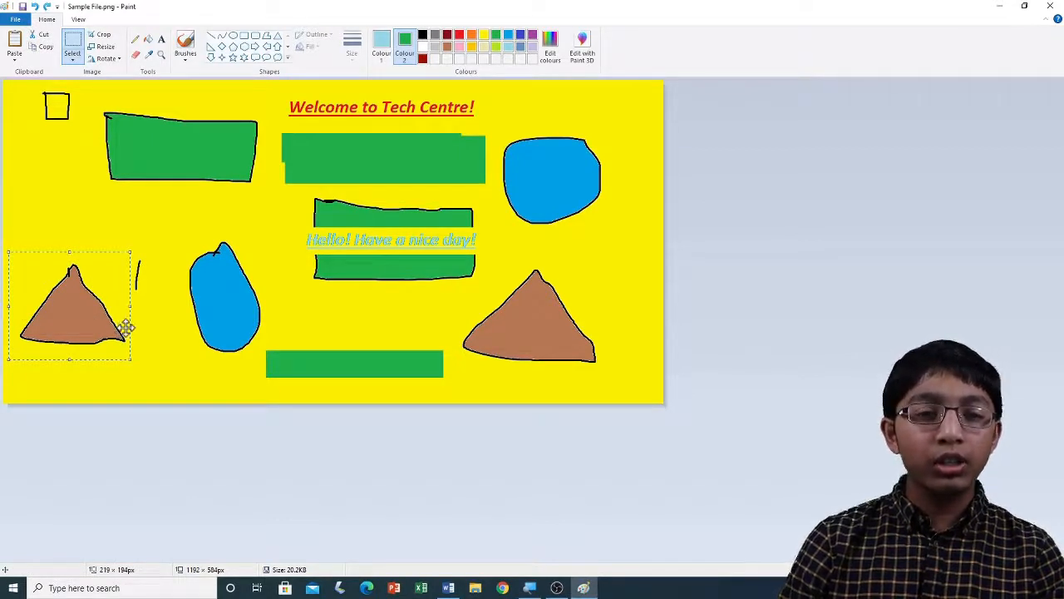
click(106, 49)
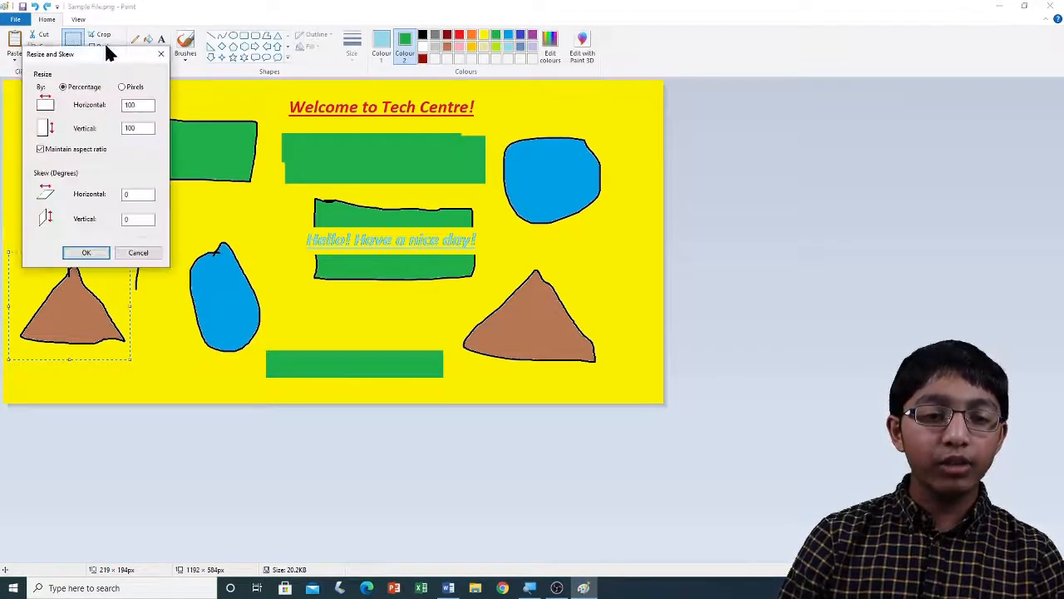
click(133, 194)
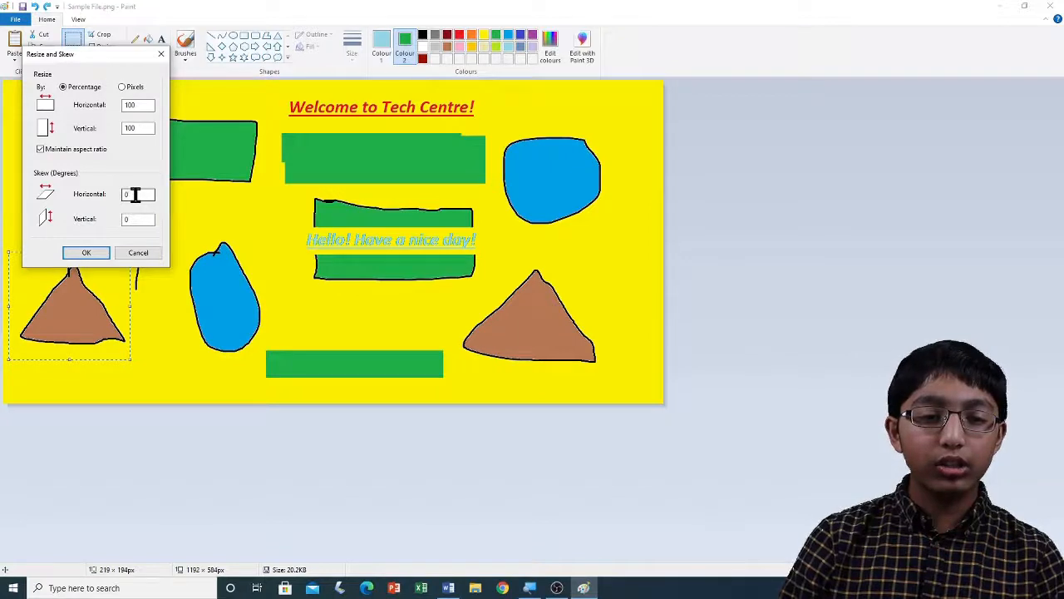
drag(131, 194, 122, 192)
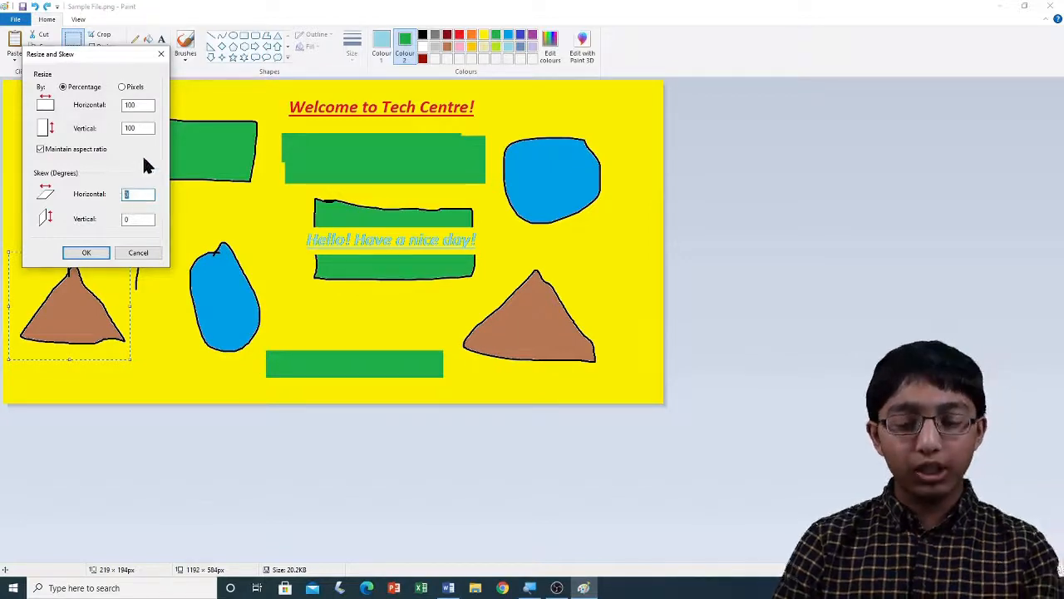
text(20)
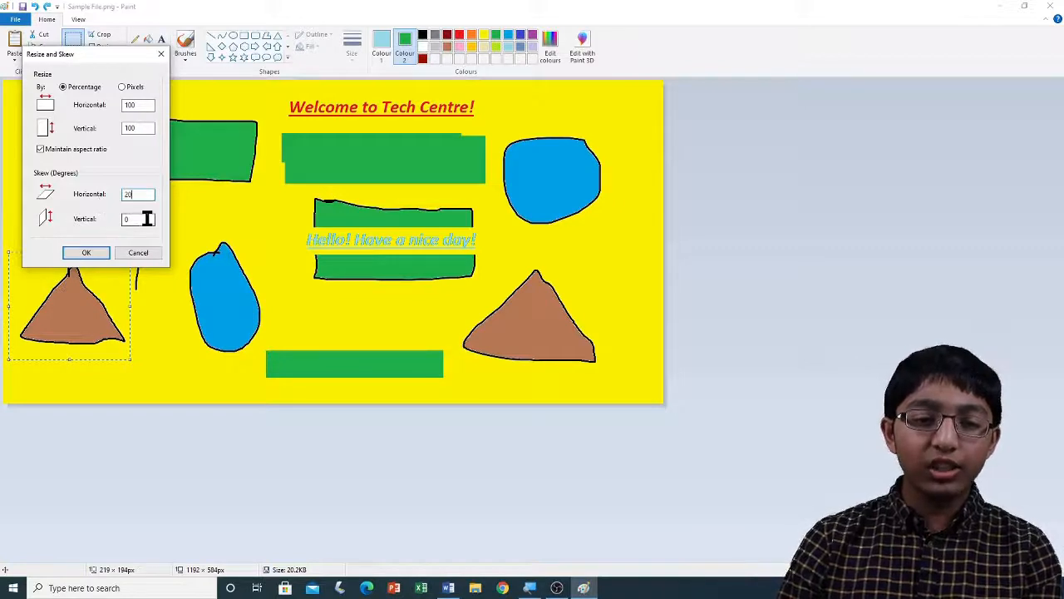
drag(143, 219, 119, 217)
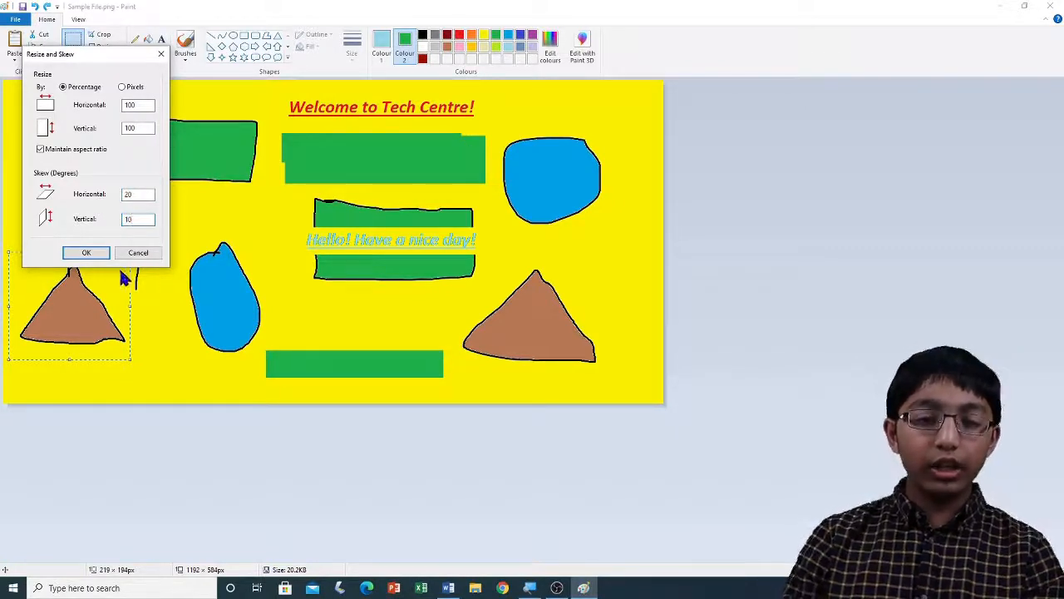
click(97, 251)
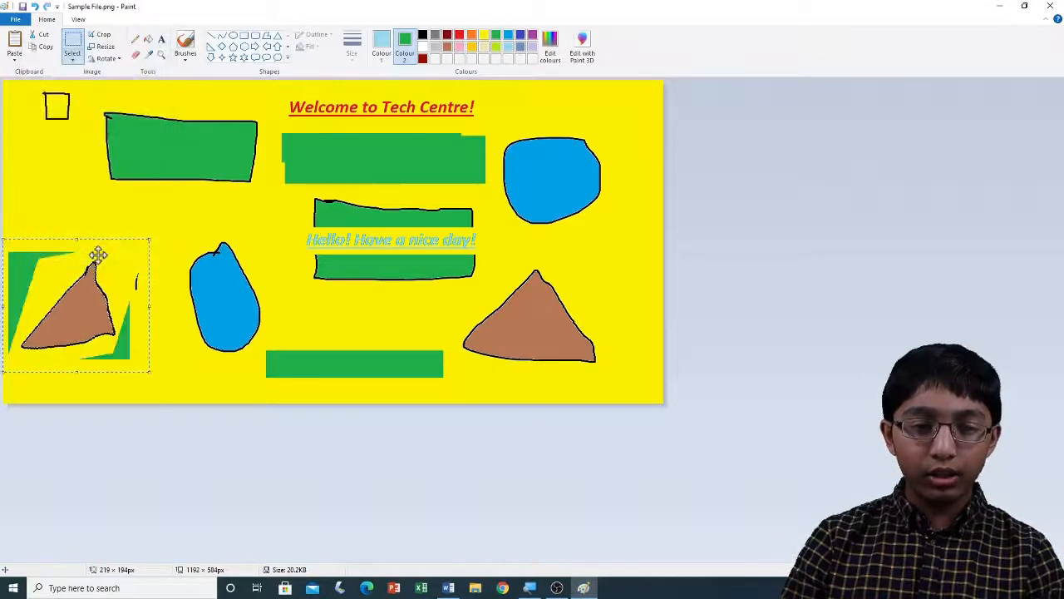
click(37, 8)
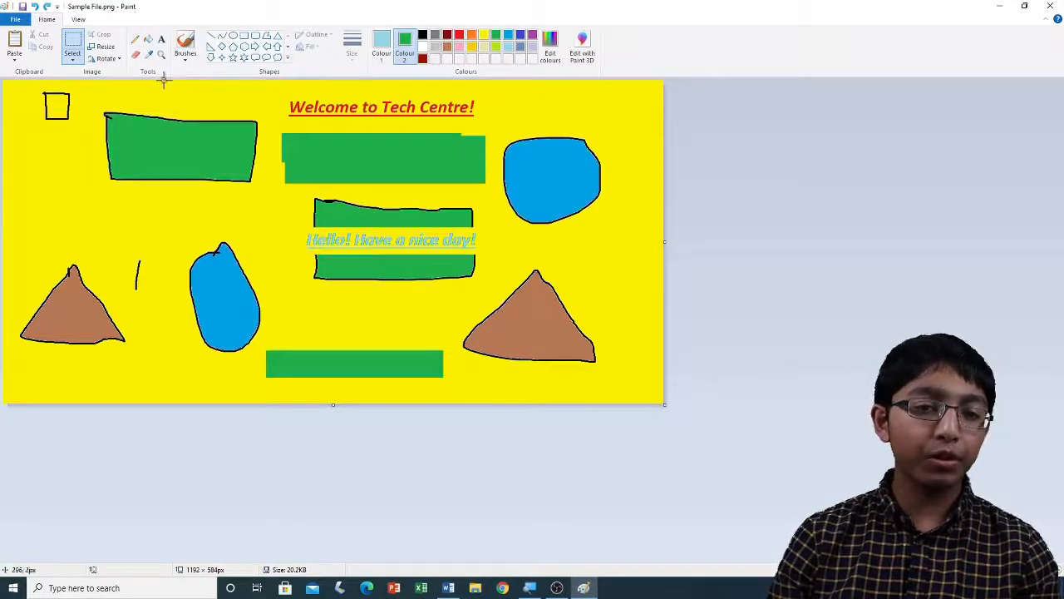
Step: Turn off transparent selection, and rotate an area of about 317 × 165 px around the outlined upper-left green rectangle right by 90°
click(74, 62)
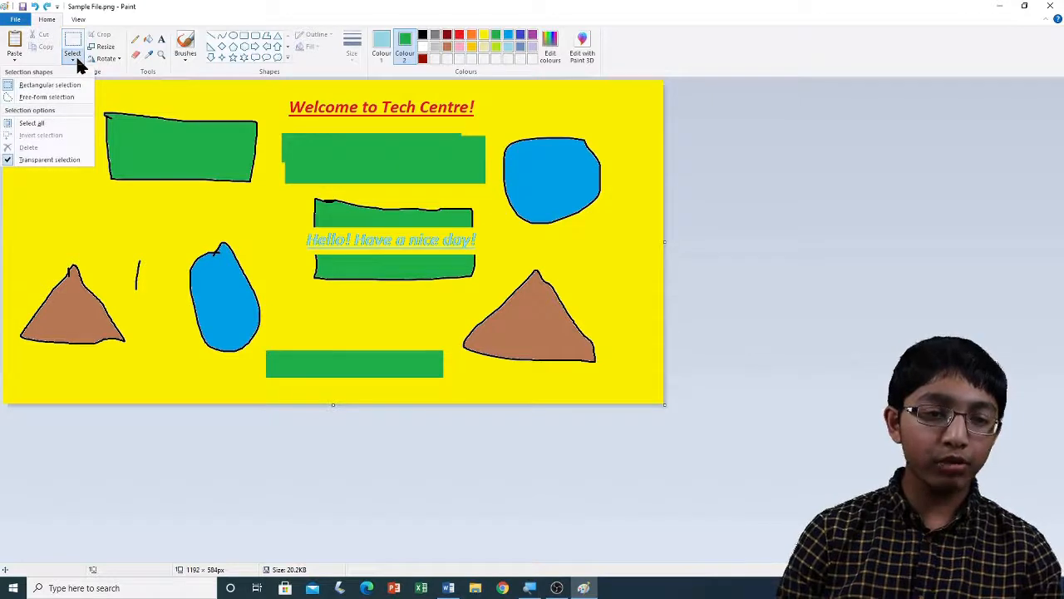
click(18, 160)
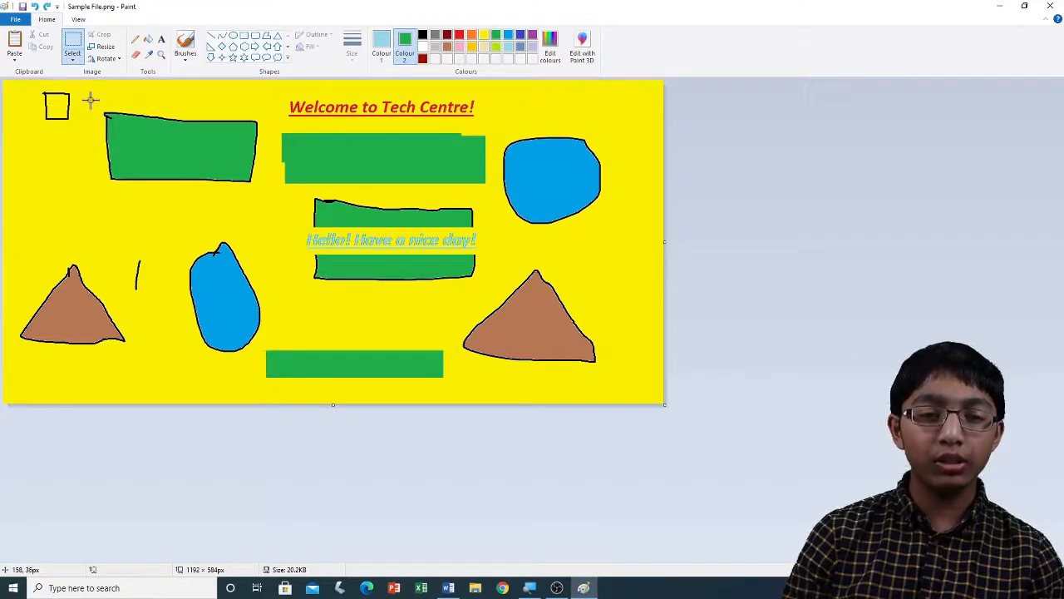
drag(91, 102, 267, 193)
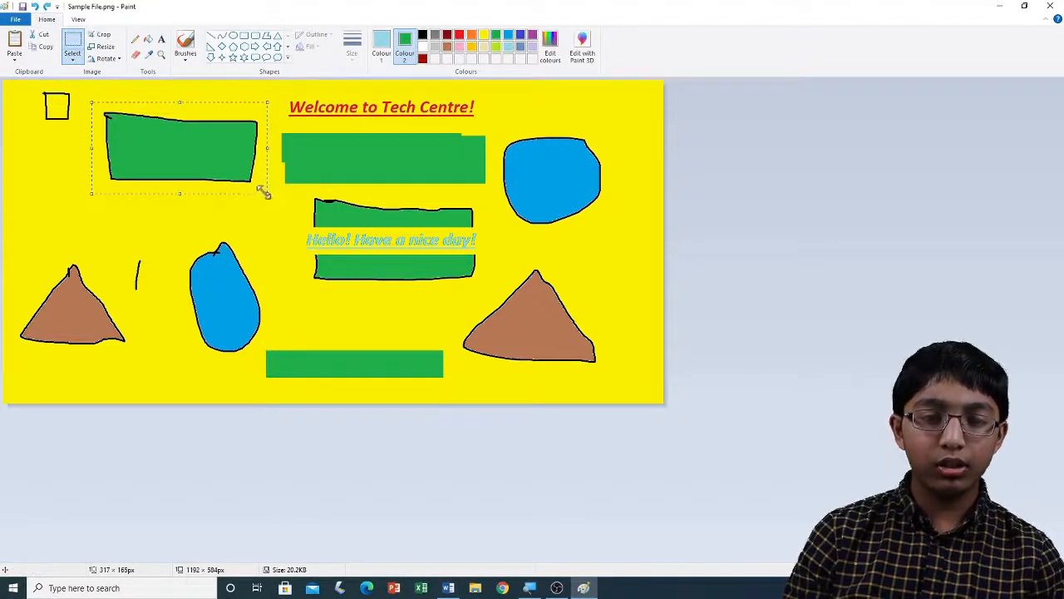
click(111, 61)
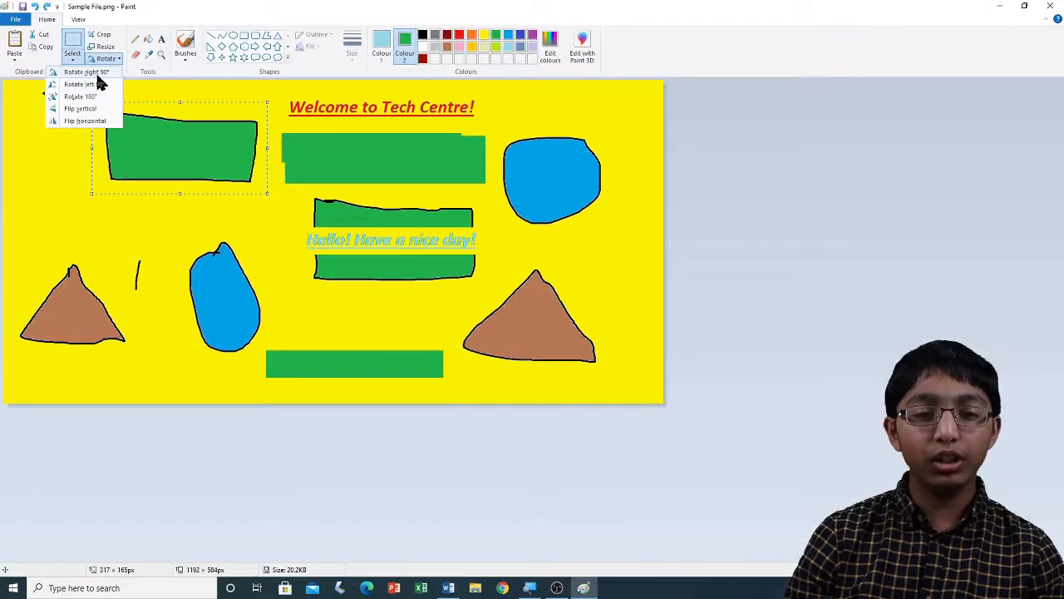
click(87, 71)
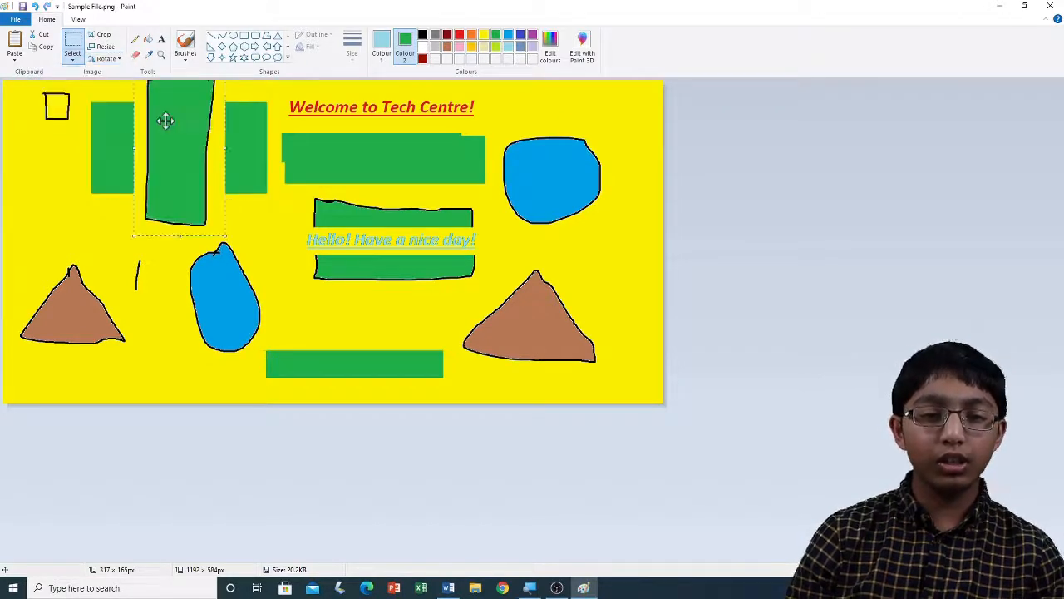
Step: Move the rotated green rectangle over to the right blue shape, rotate it left 90°, and shift it between that shape and the right triangle
drag(164, 119, 560, 192)
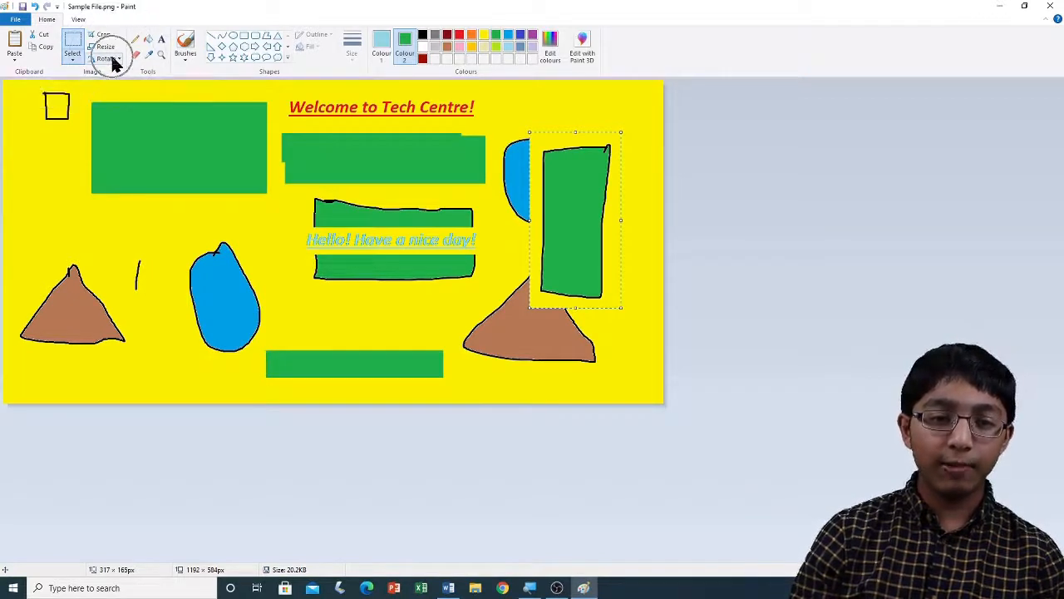
click(111, 60)
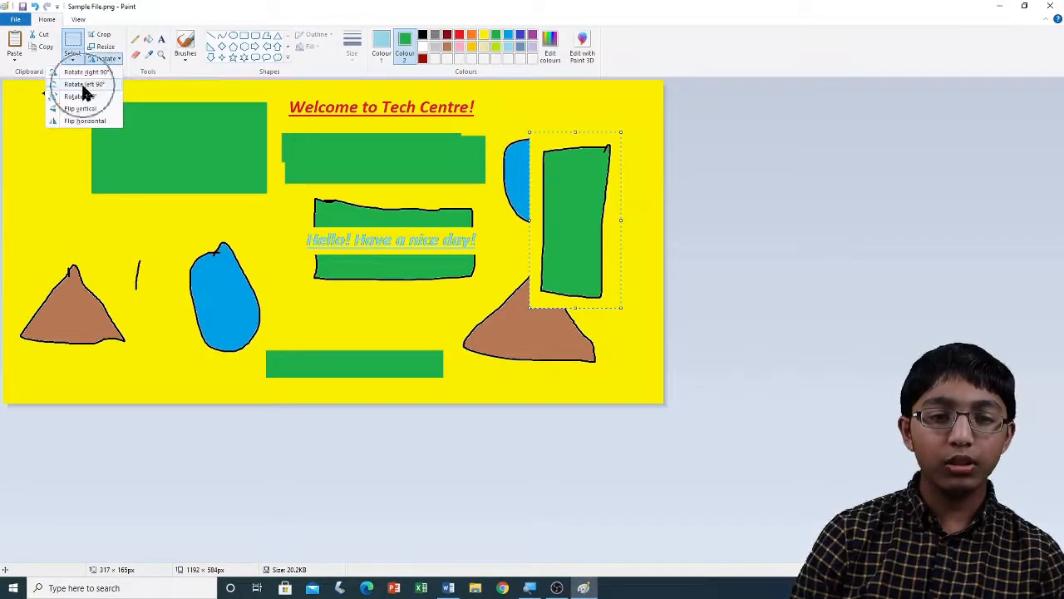
click(83, 84)
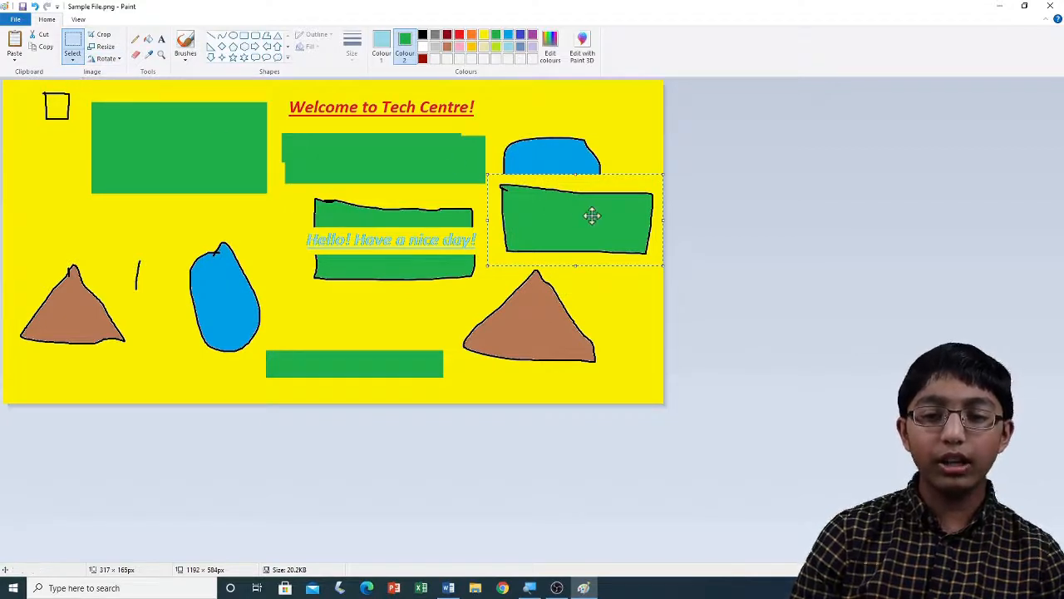
drag(590, 213, 551, 255)
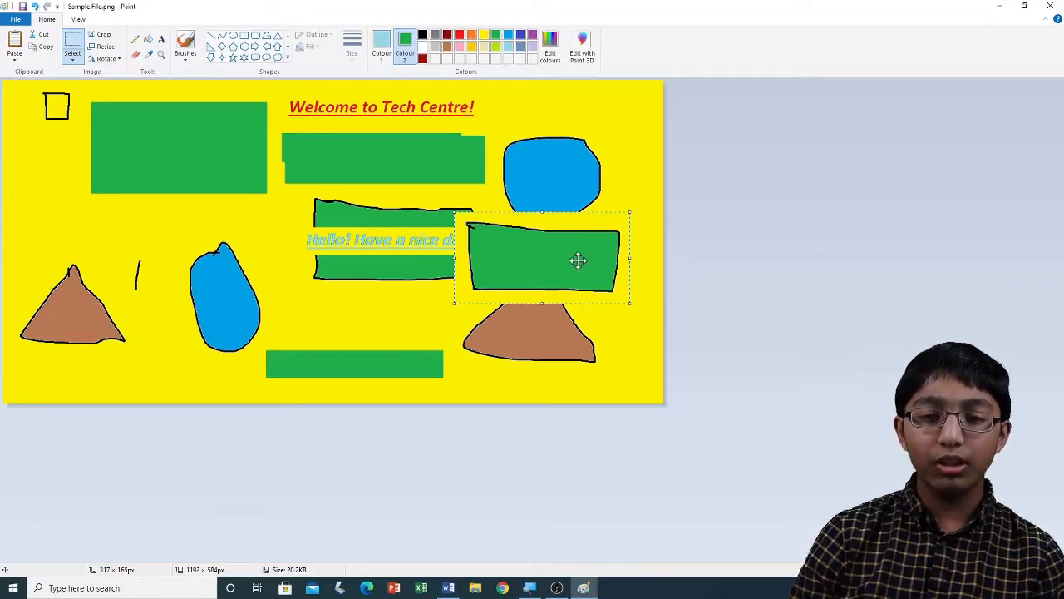
Step: Rotate the selected green rectangle by 180° and flip it vertically
click(108, 59)
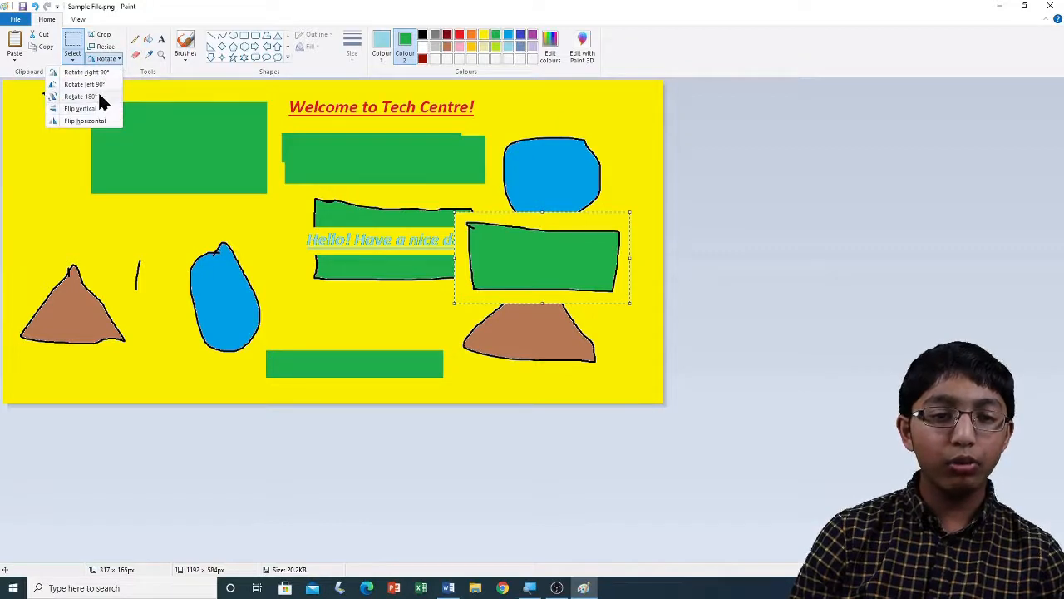
click(99, 97)
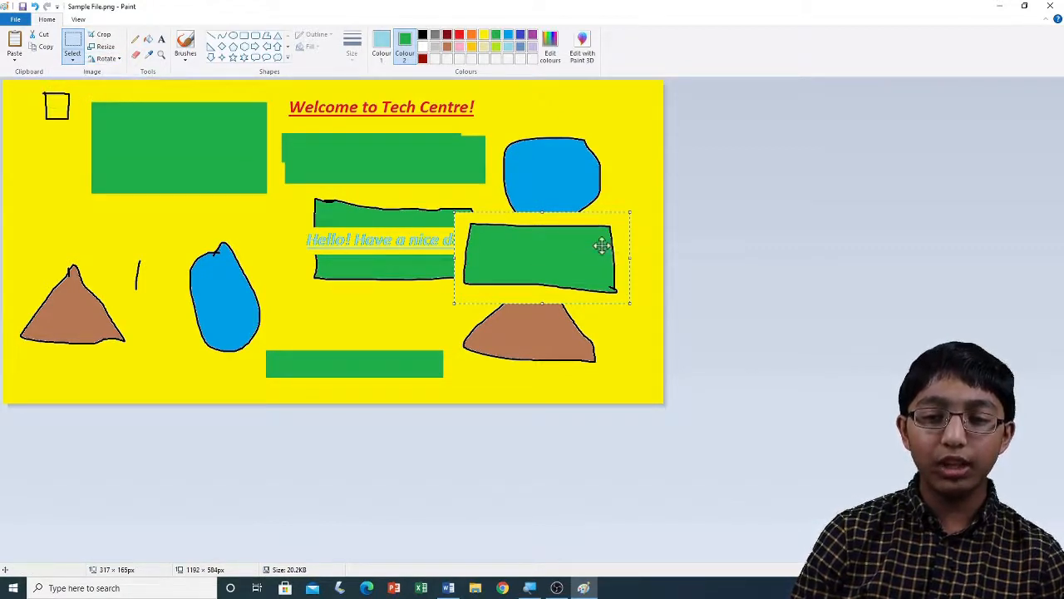
click(112, 56)
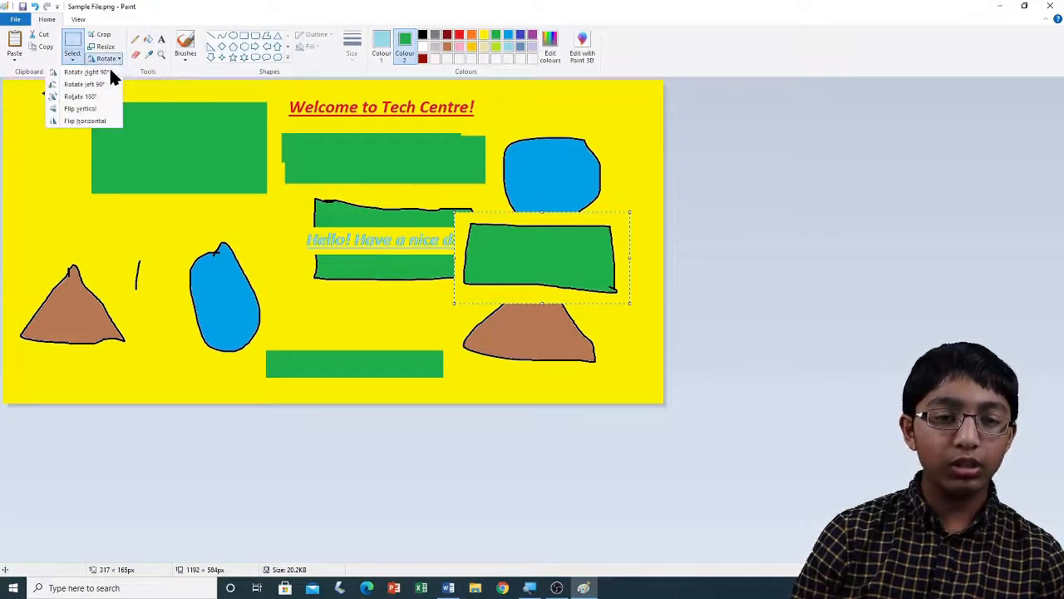
click(94, 108)
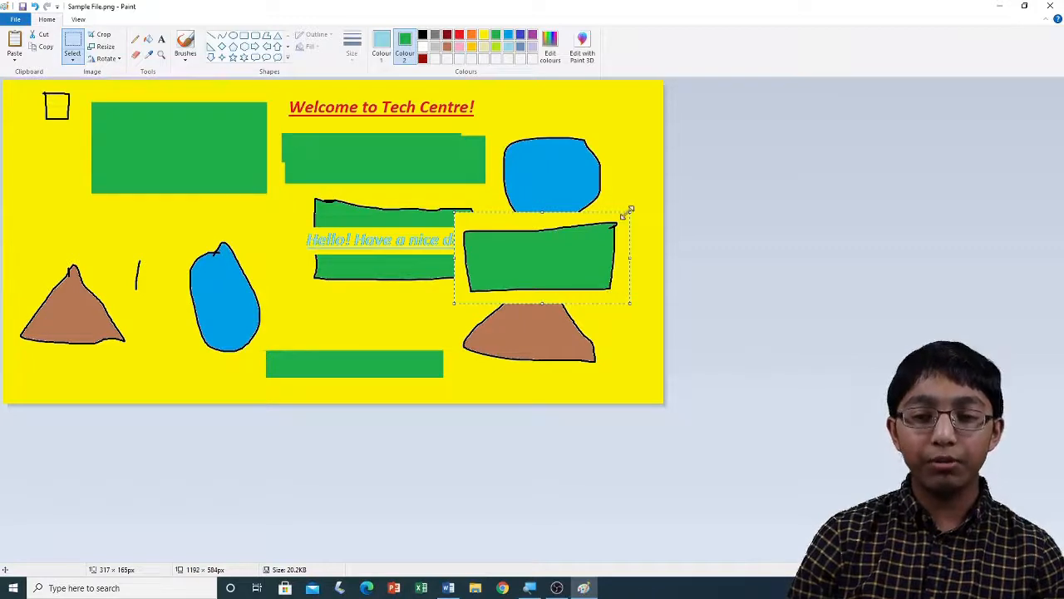
Step: Flip the selected green rectangle horizontally, and move it back over the gap at its original place, leaving it deselected
click(114, 68)
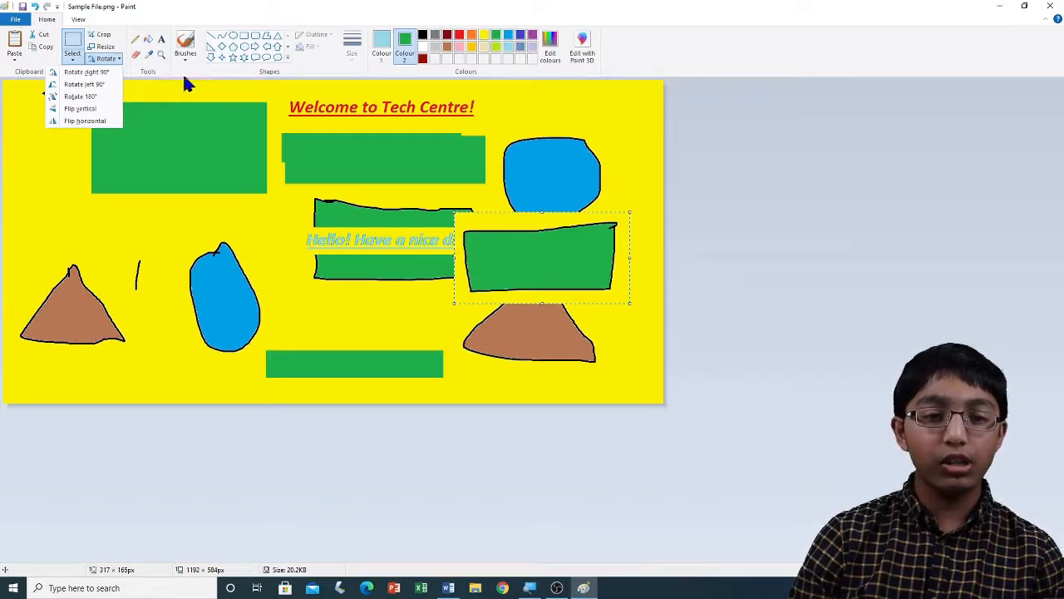
click(83, 122)
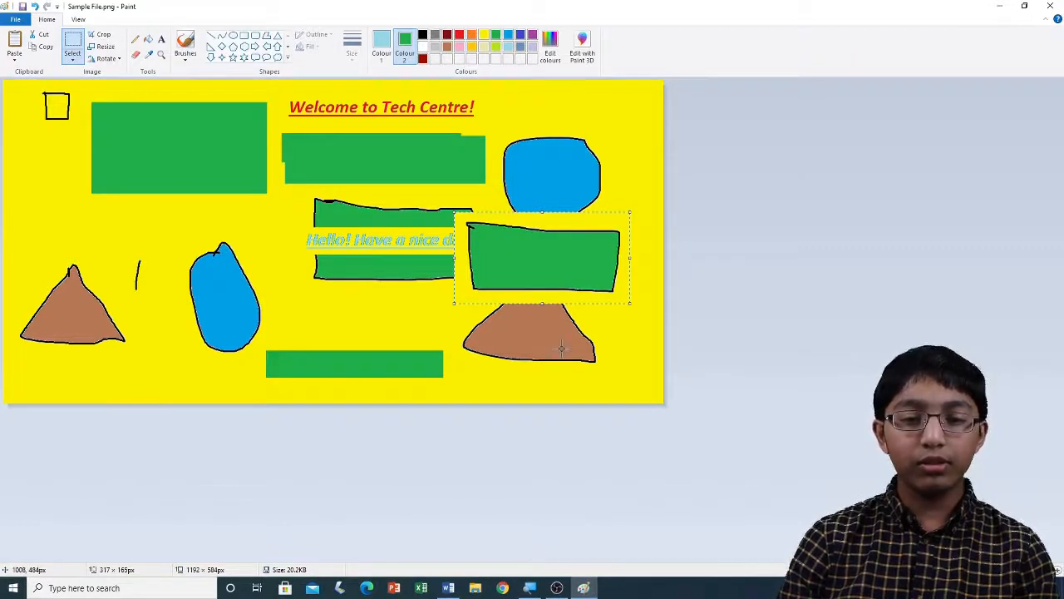
drag(545, 258, 183, 148)
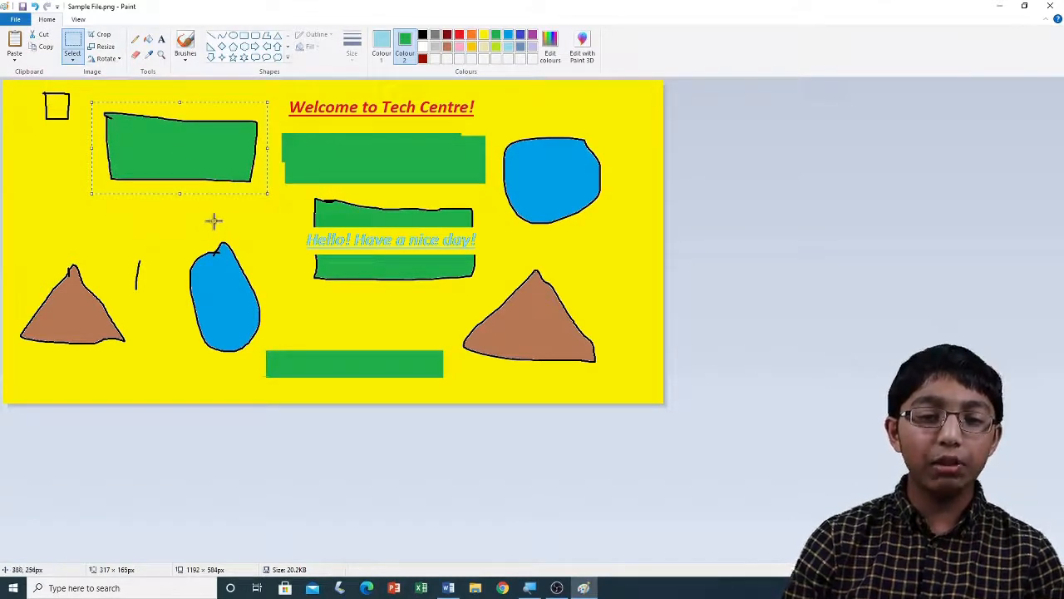
click(295, 194)
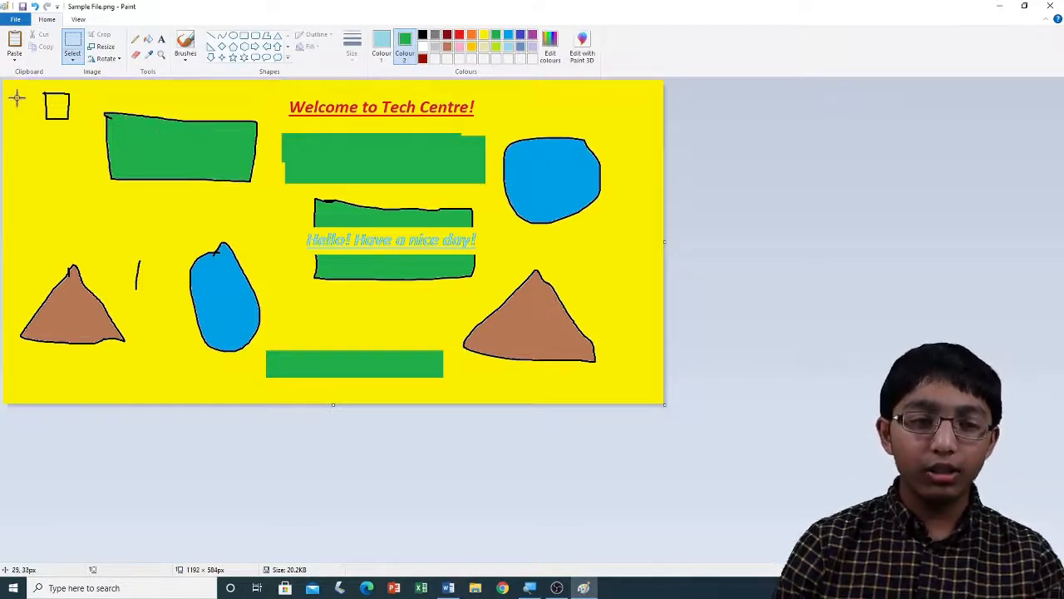
Step: Crop the picture to an area of about 1129 × 529 px covering nearly all the shapes
mouse_move(10, 94)
mouse_down()
mouse_move(40, 126)
mouse_move(169, 187)
mouse_move(351, 239)
mouse_move(532, 312)
mouse_move(636, 388)
mouse_up()
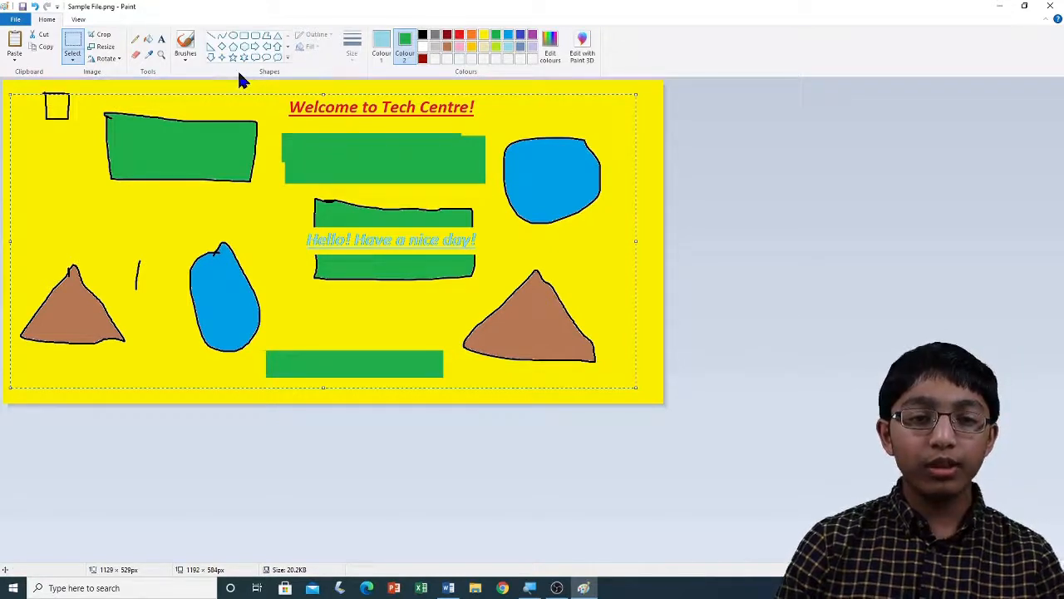
click(108, 39)
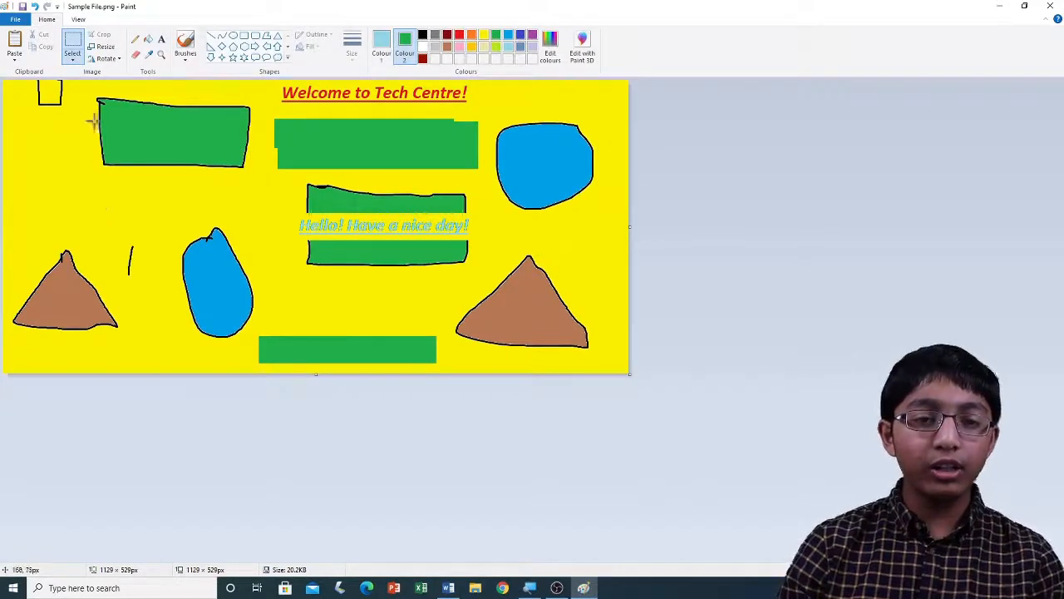
Step: Crop the picture to an area of about 960 × 513 px that excludes the small square, and undo this crop
drag(97, 81, 658, 371)
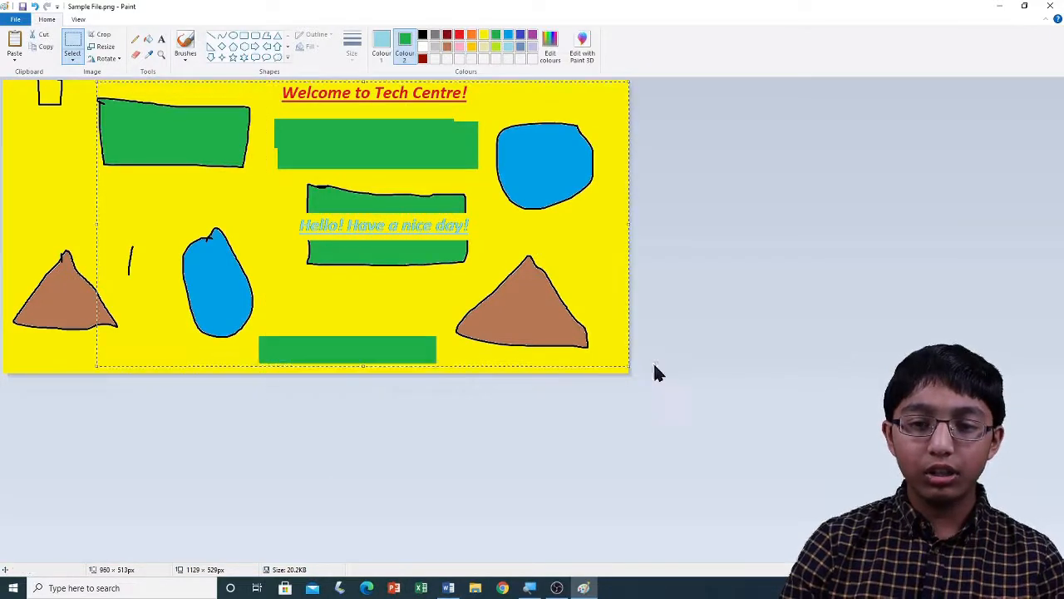
click(104, 35)
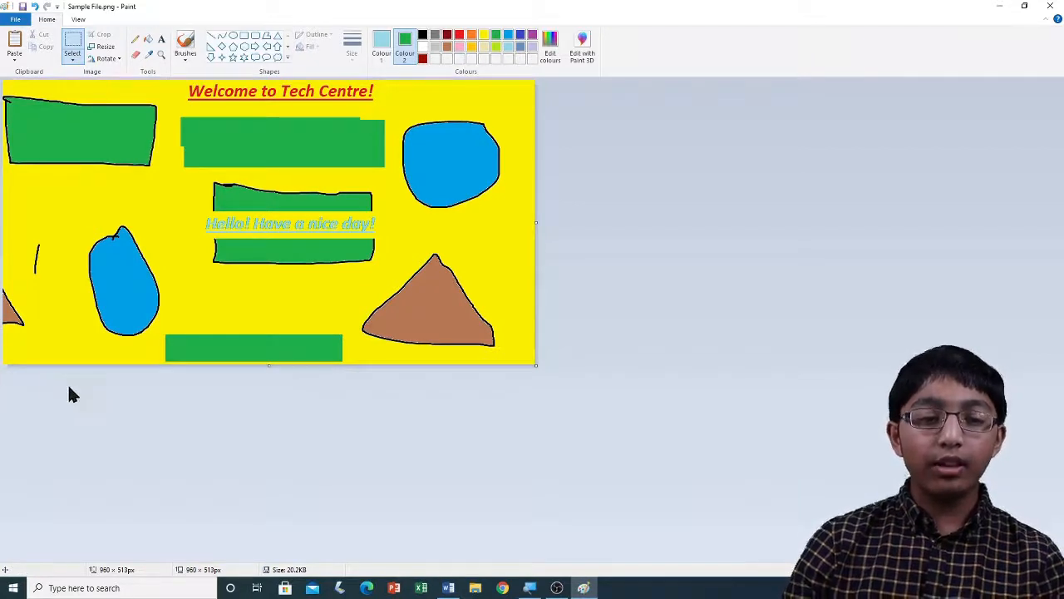
click(36, 10)
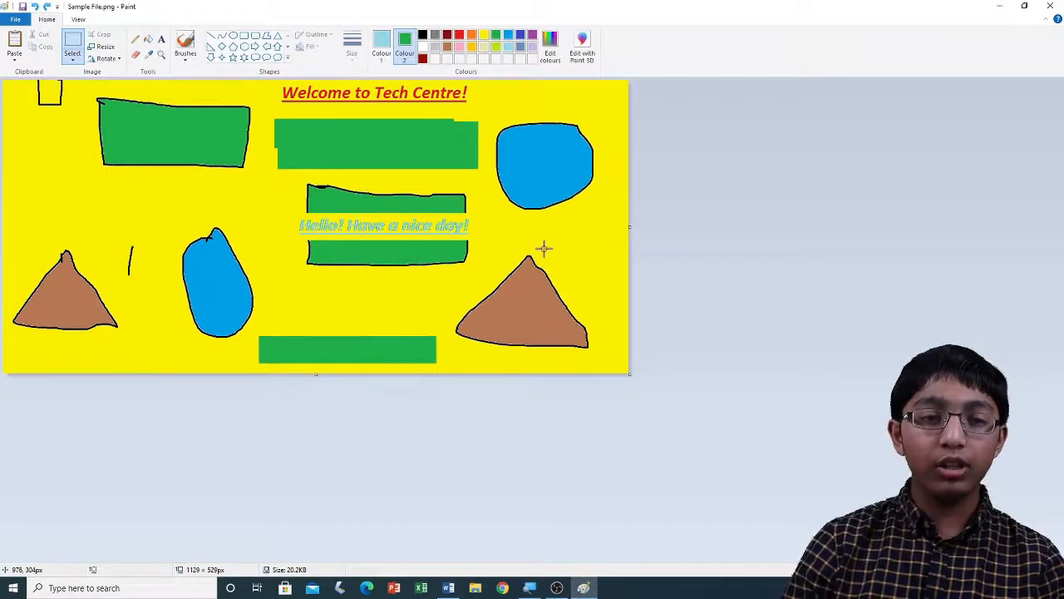
Step: Switch to the Pencil tool and start a new blank picture, saving the changes to Sample File.png
click(135, 39)
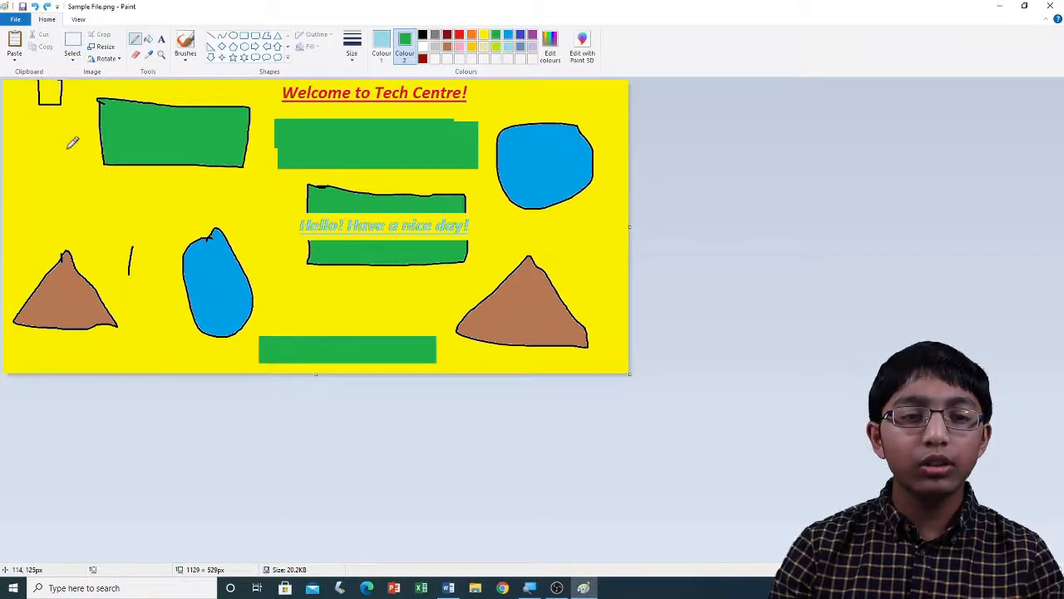
click(25, 23)
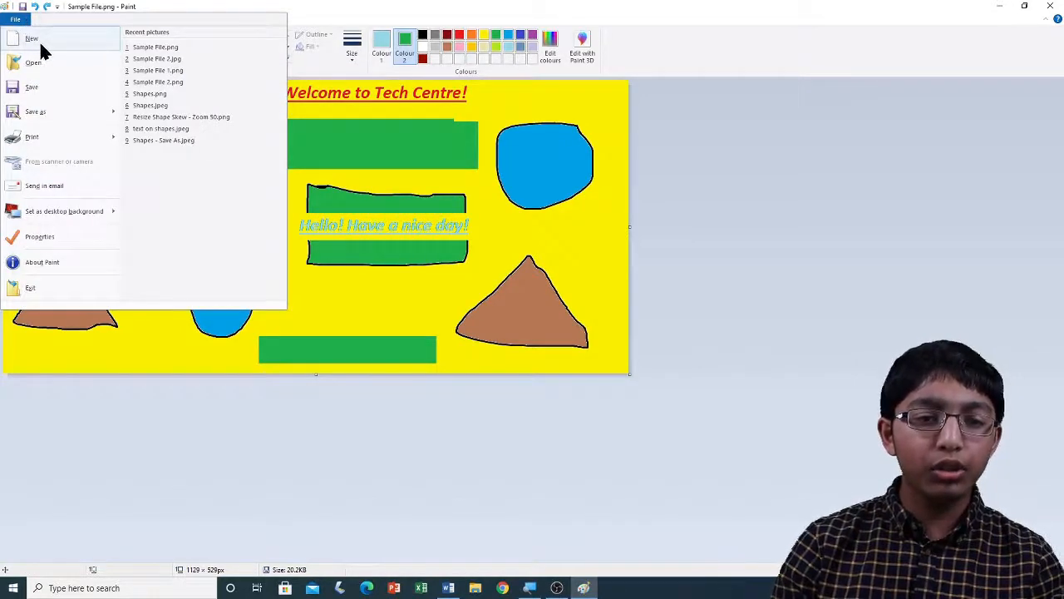
click(40, 43)
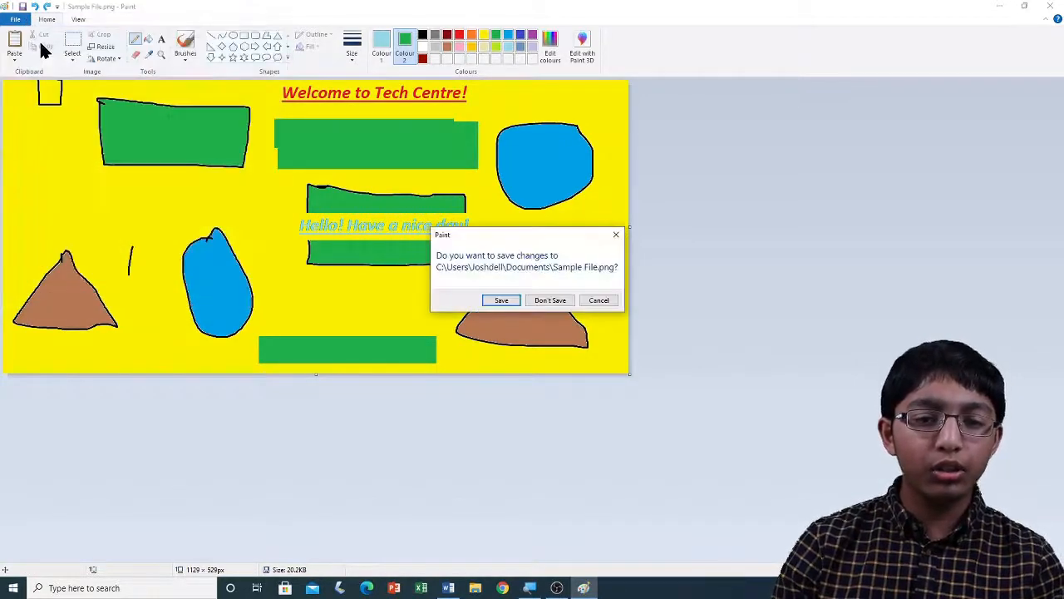
click(509, 301)
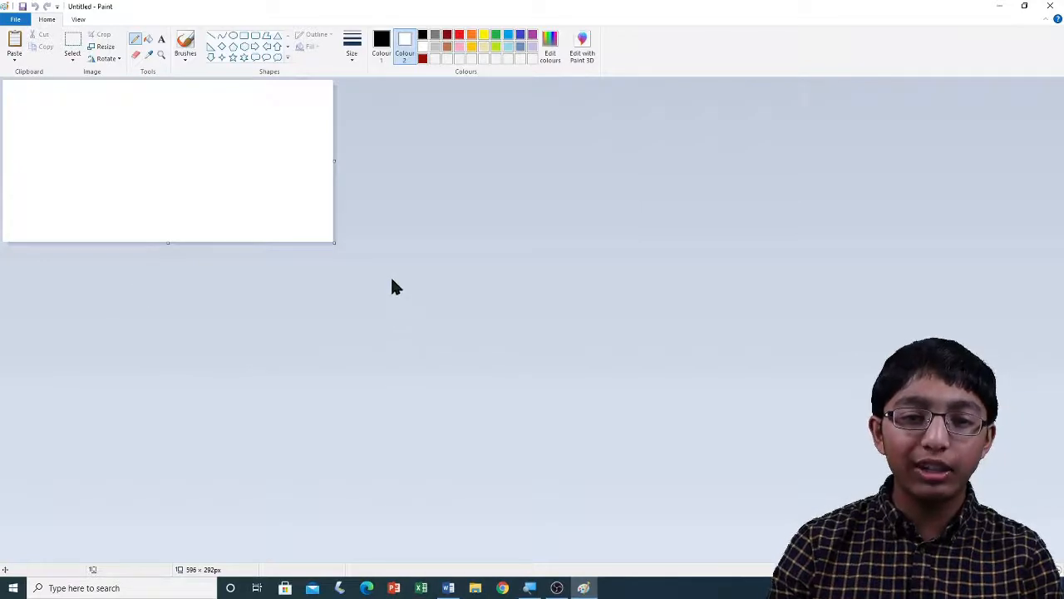
Step: Reset the blank picture to the default canvas size of 1152 × 648 px in the image properties
click(17, 22)
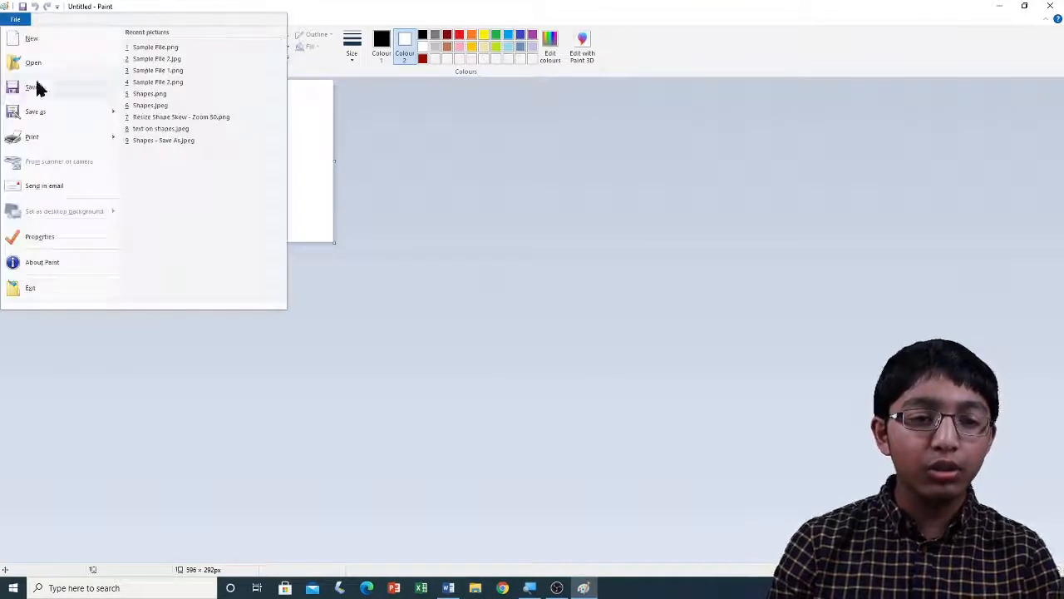
click(64, 234)
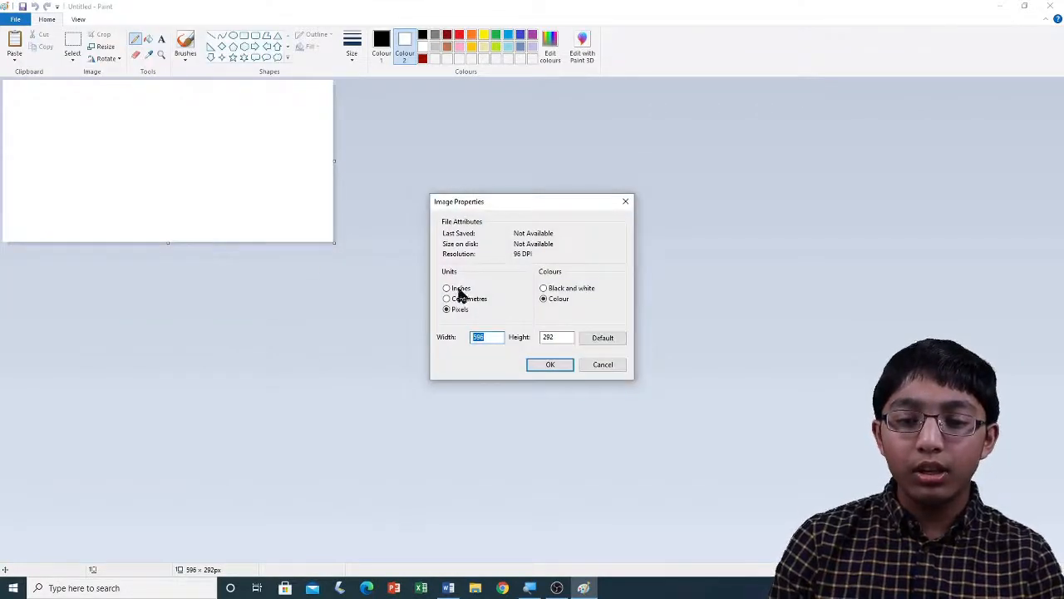
click(603, 341)
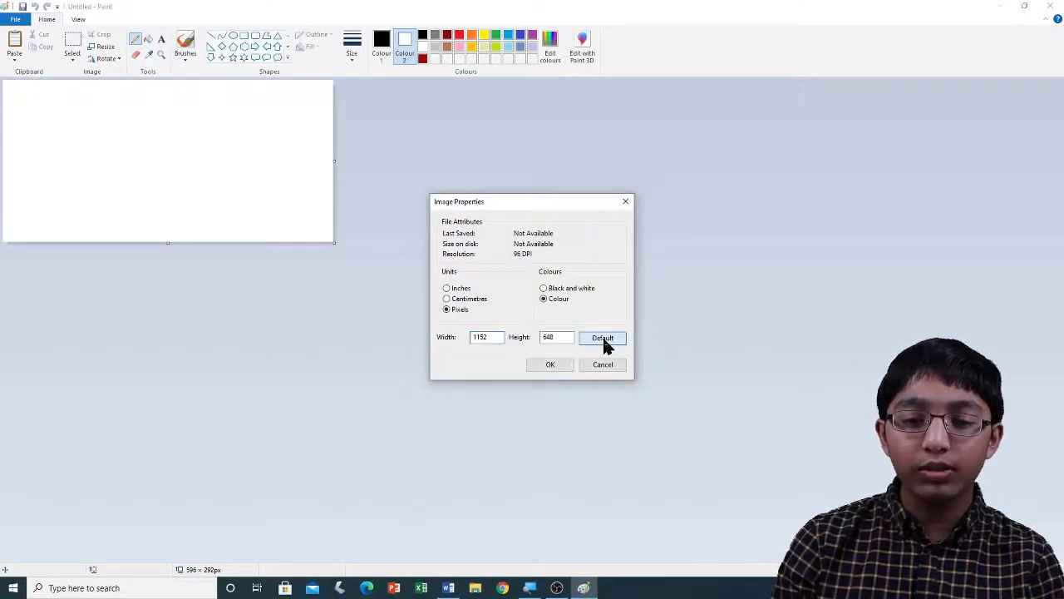
click(550, 366)
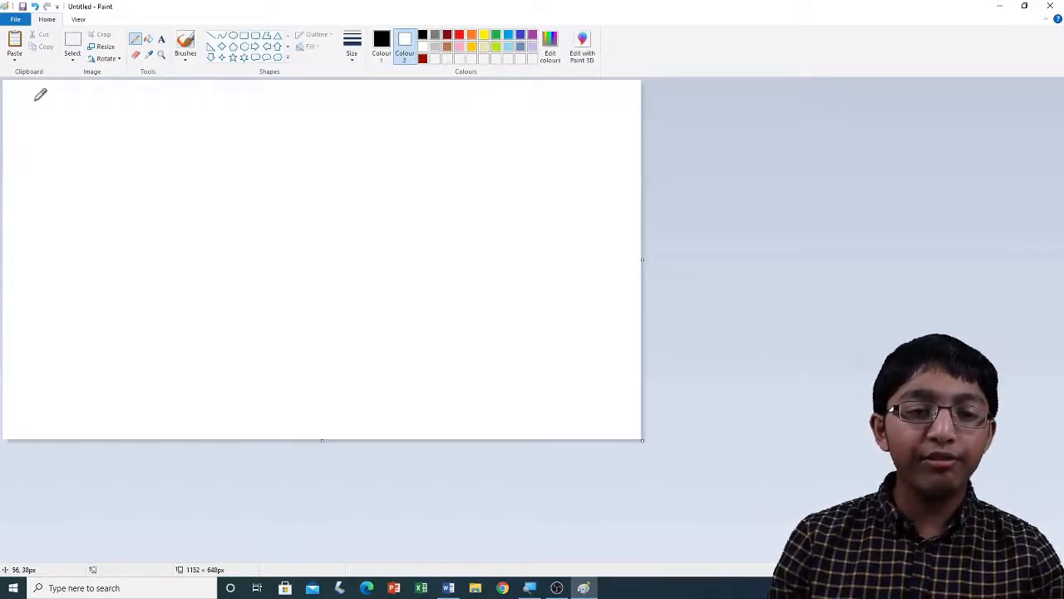
Step: Draw a freehand black square near the canvas's upper-left corner and a red right-angled triangle beside it with the Pencil
mouse_move(35, 101)
mouse_down()
mouse_move(40, 186)
mouse_move(119, 190)
mouse_move(127, 105)
mouse_move(33, 101)
mouse_up()
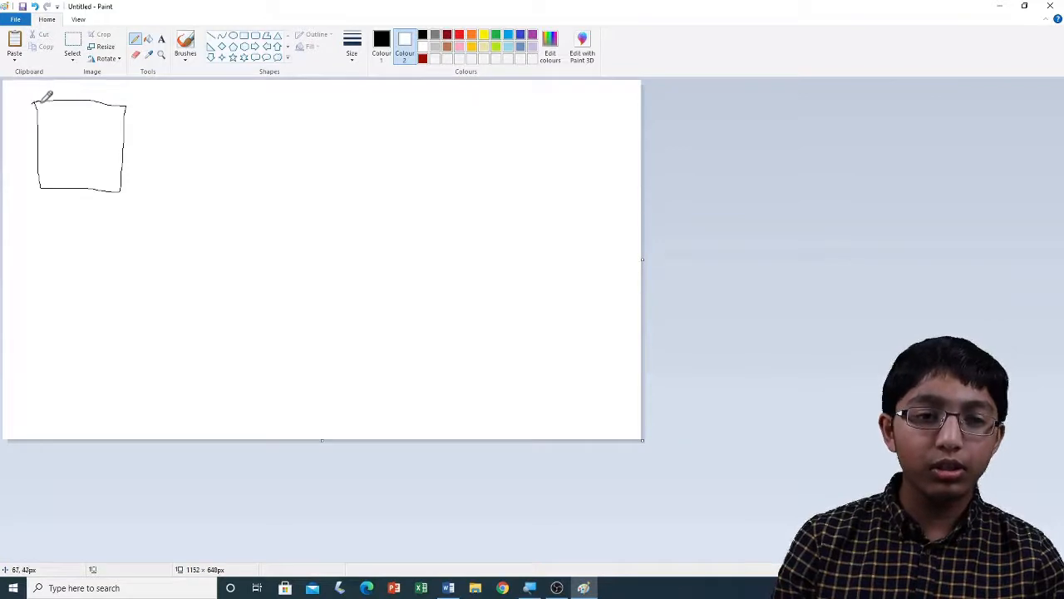
click(380, 45)
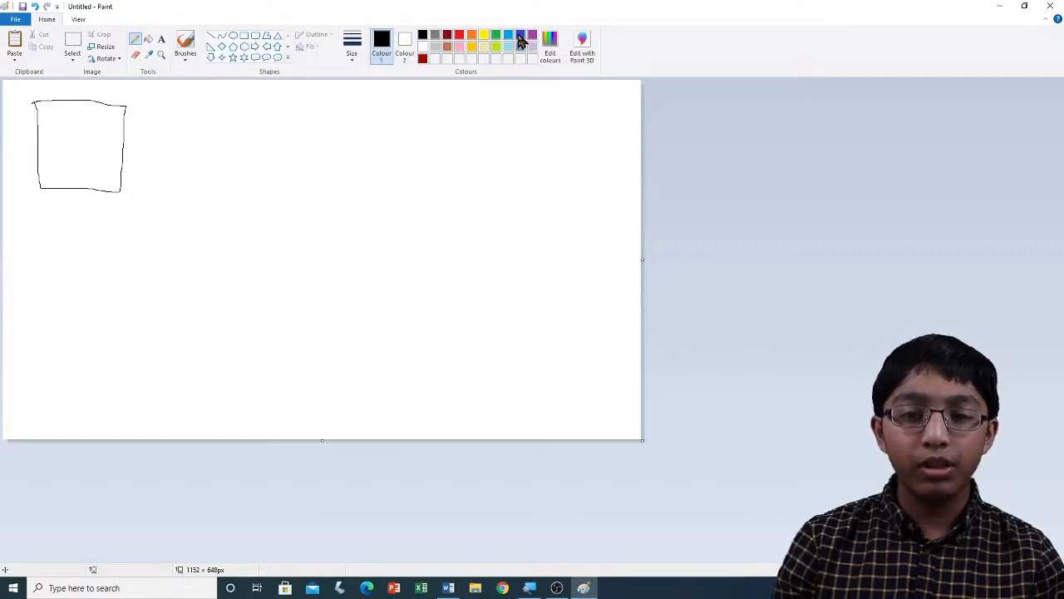
click(459, 35)
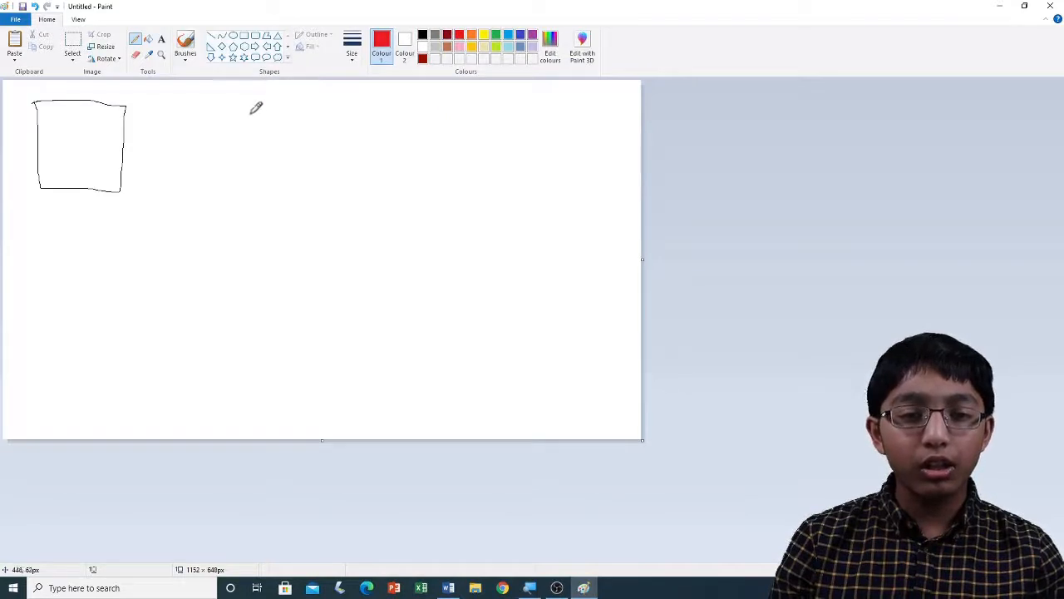
mouse_move(241, 102)
mouse_down()
mouse_move(234, 185)
mouse_move(329, 190)
mouse_move(240, 103)
mouse_up()
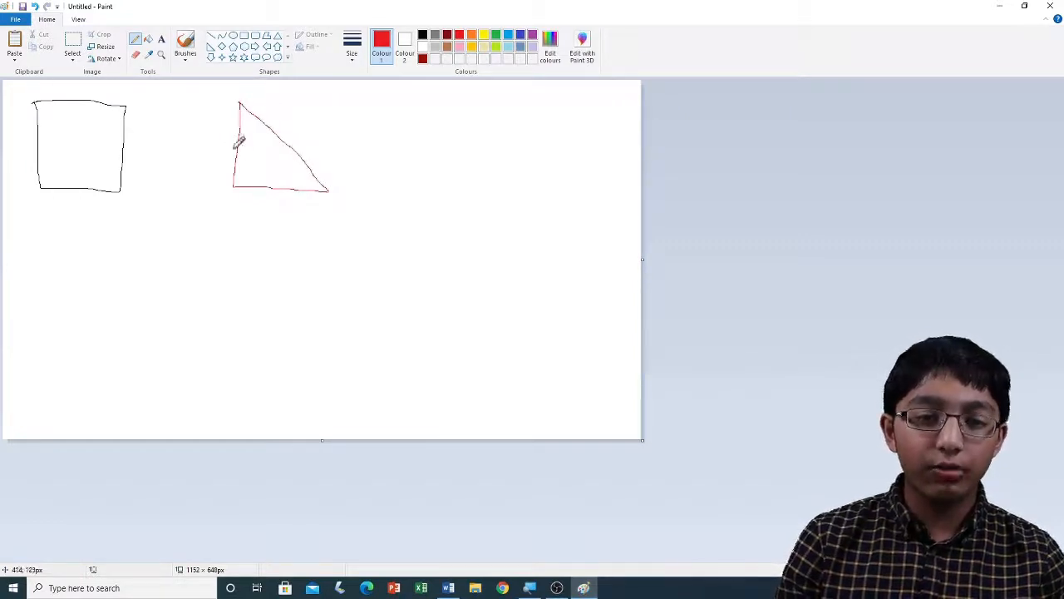
Step: Fill the background with yellow, and fill the triangle and the square with green
click(149, 40)
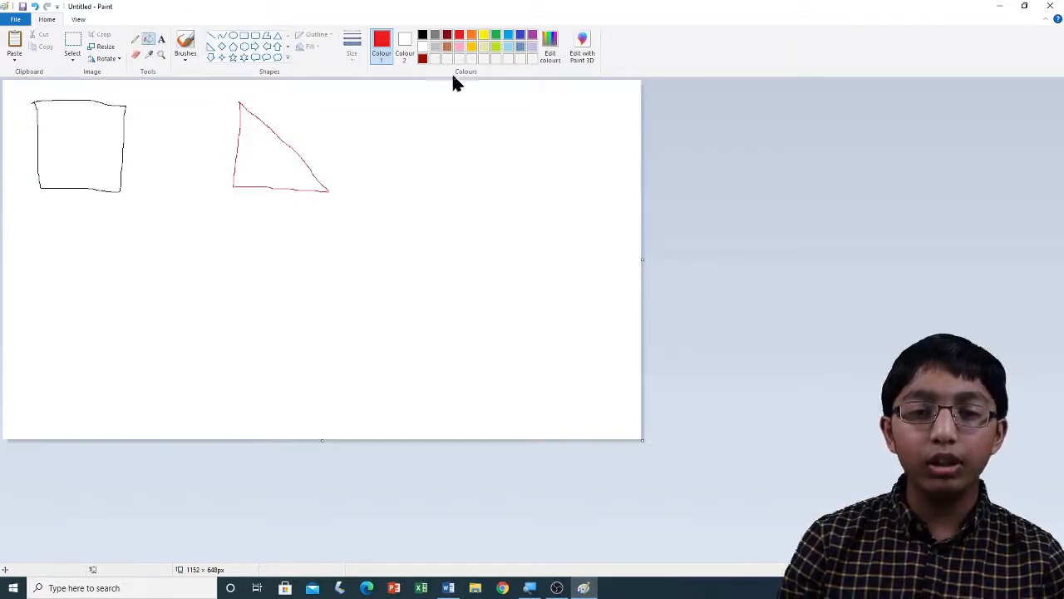
click(485, 36)
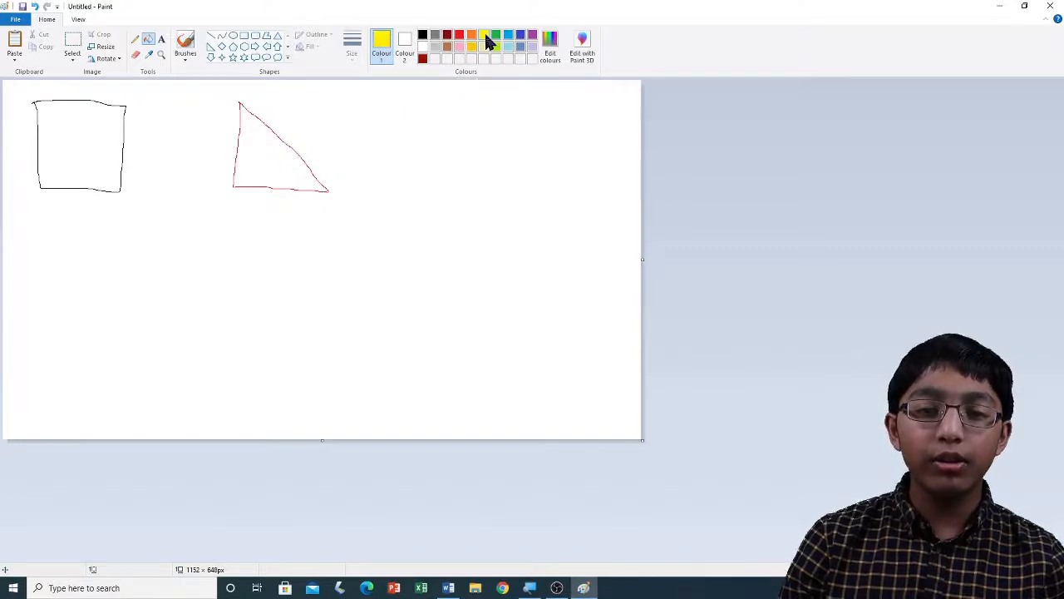
click(430, 263)
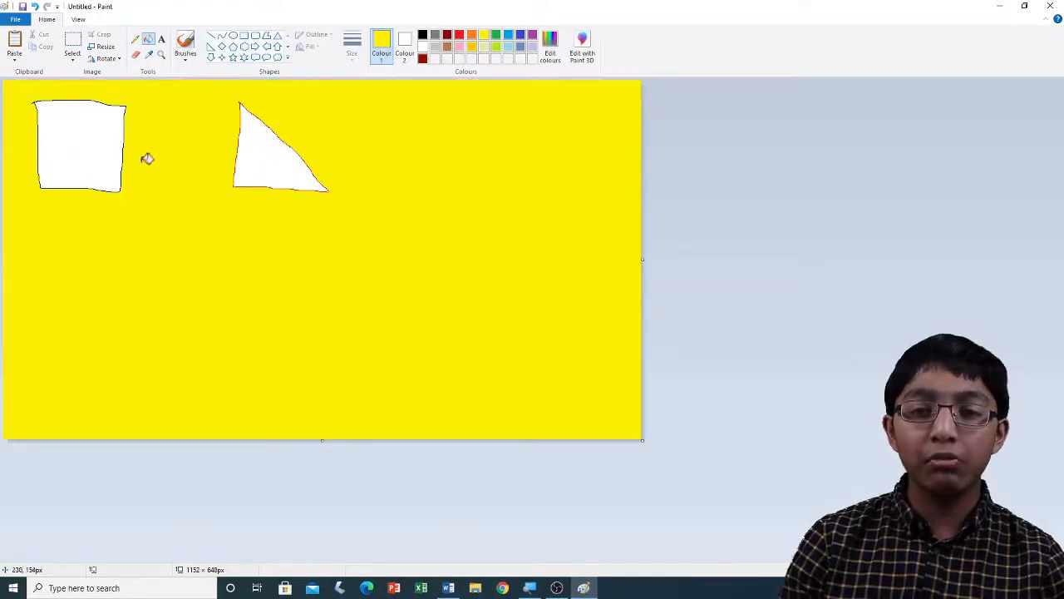
click(497, 37)
click(271, 140)
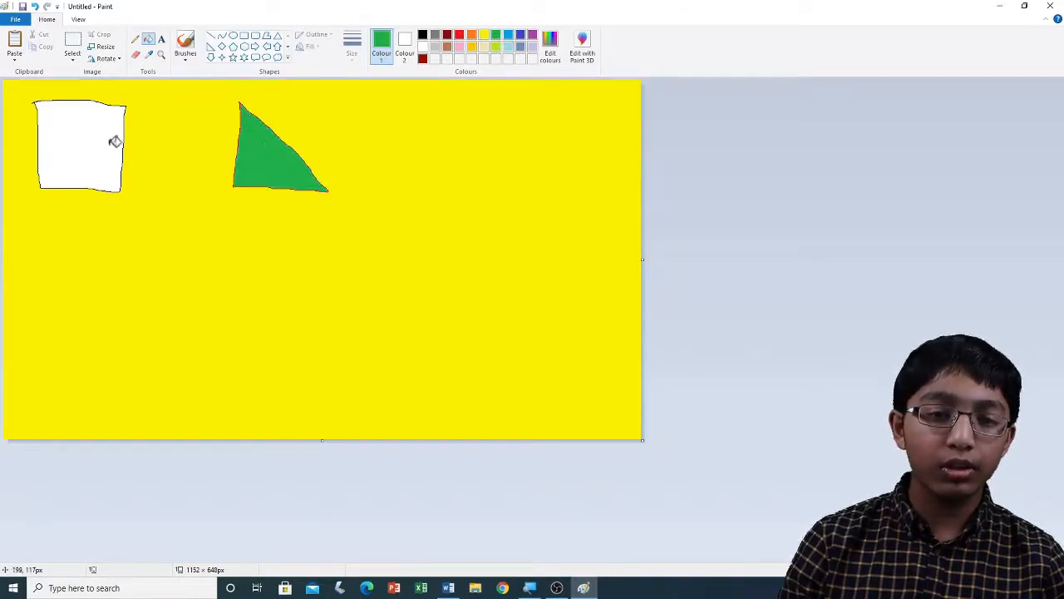
click(82, 139)
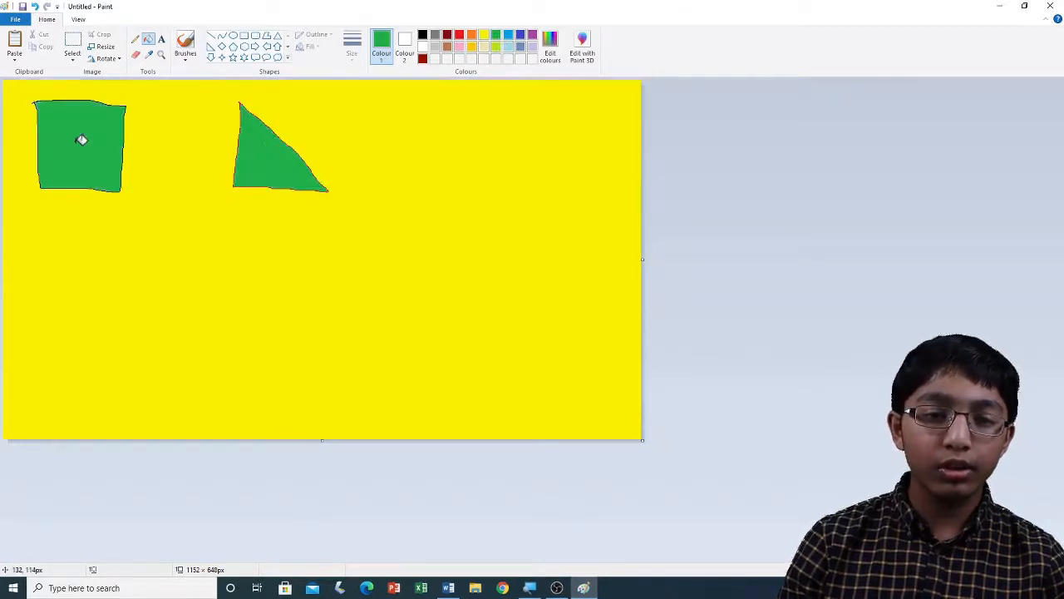
Step: Erase the triangle's upper tip and a slanted patch of the yellow background with the Eraser, using white as Colour 2
click(136, 55)
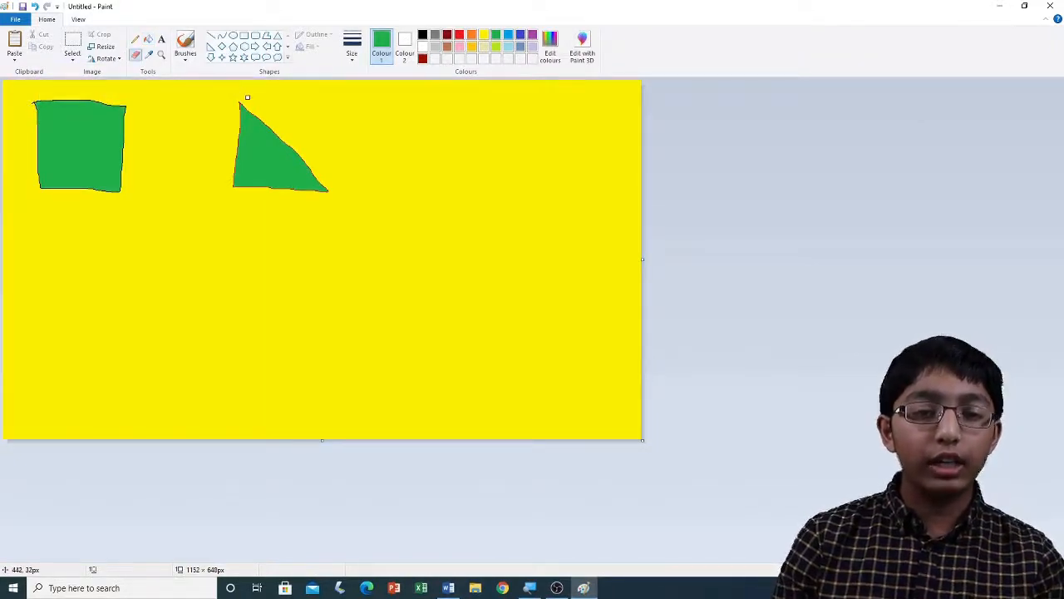
mouse_move(242, 103)
mouse_down()
mouse_move(257, 98)
mouse_move(241, 123)
mouse_up()
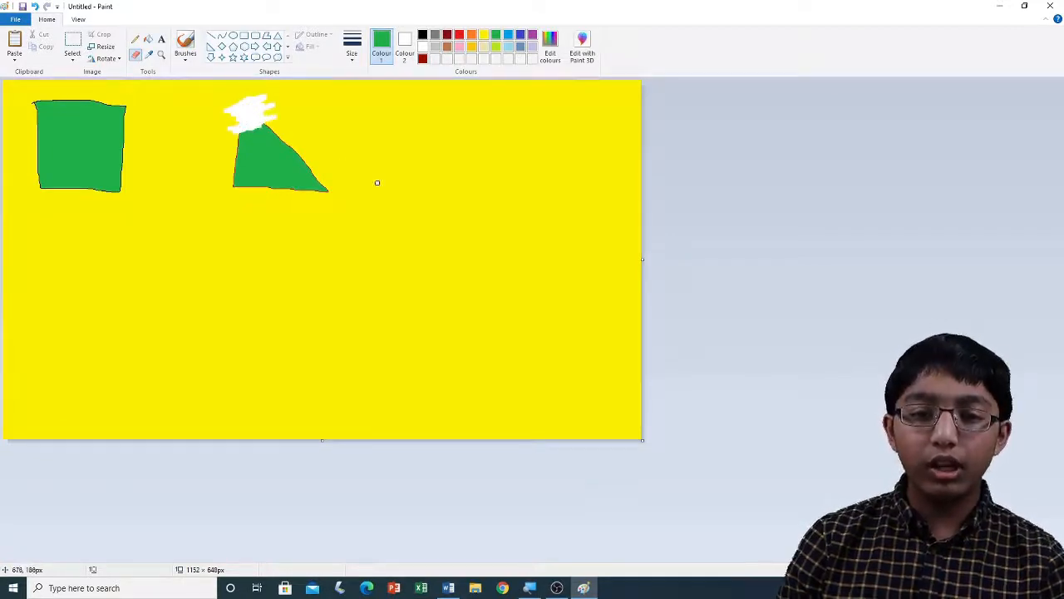
mouse_move(444, 252)
mouse_down()
mouse_move(471, 272)
mouse_move(462, 270)
mouse_move(461, 250)
mouse_move(491, 215)
mouse_move(454, 237)
mouse_move(455, 279)
mouse_move(459, 237)
mouse_up()
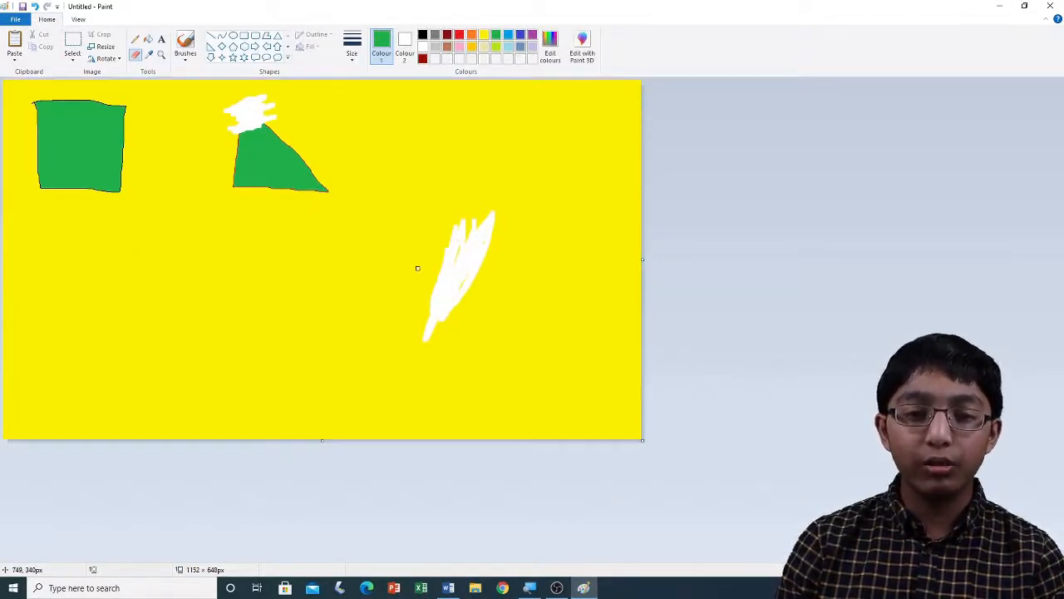
Step: Set Colour 2 to black, scrub an eraser patch below the triangle, and set Colour 2 back to white
click(406, 48)
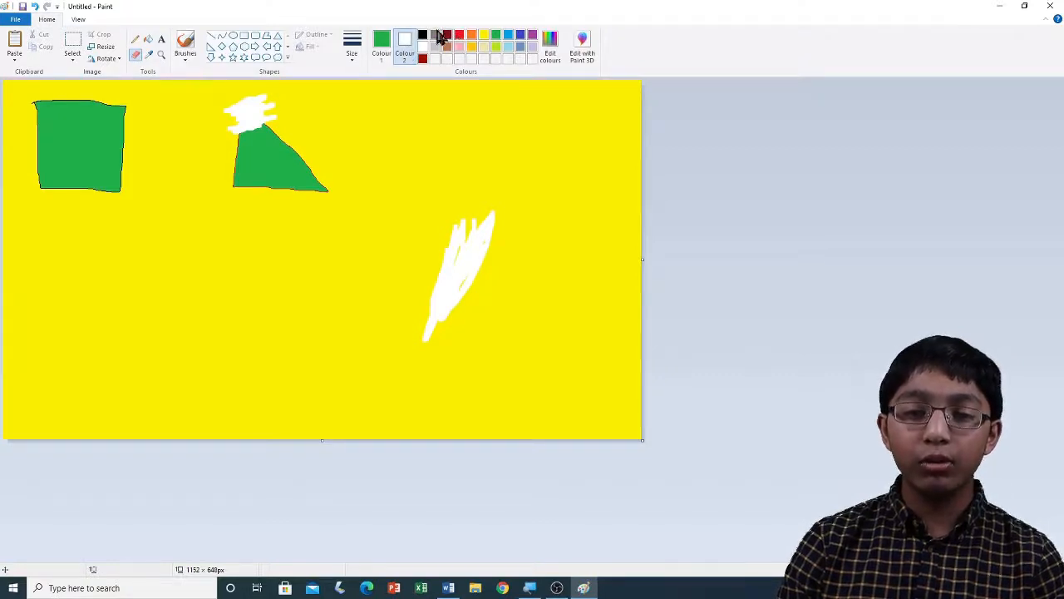
click(423, 35)
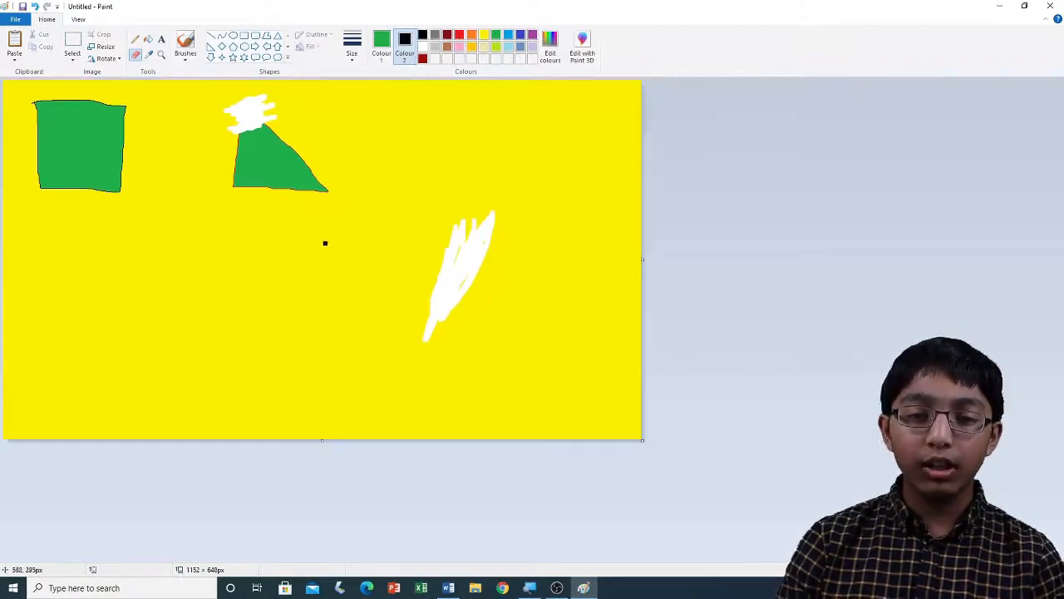
mouse_move(288, 256)
mouse_down()
mouse_move(215, 267)
mouse_move(309, 256)
mouse_move(174, 266)
mouse_move(298, 251)
mouse_move(247, 246)
mouse_move(275, 236)
mouse_up()
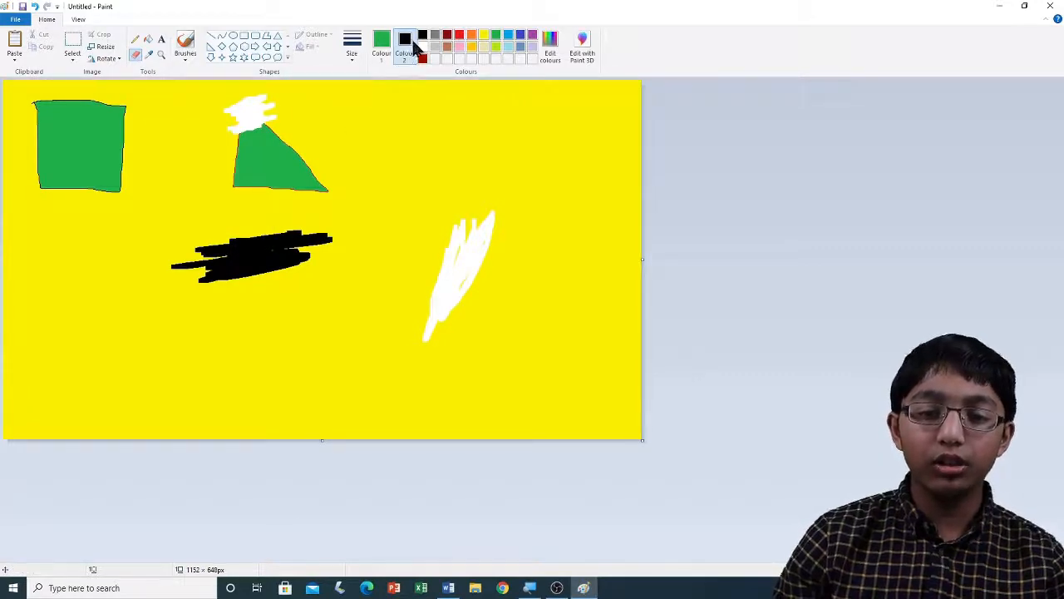
click(405, 46)
click(423, 46)
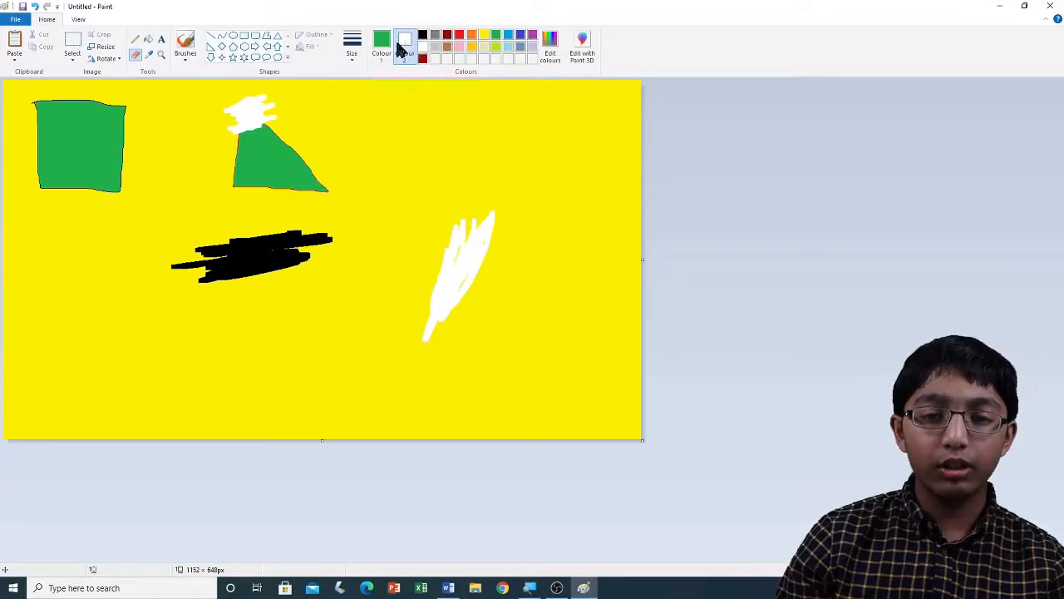
Step: Pick the square's green as Colour 1, and draw a zigzag Pencil line running down into the white patch
click(385, 43)
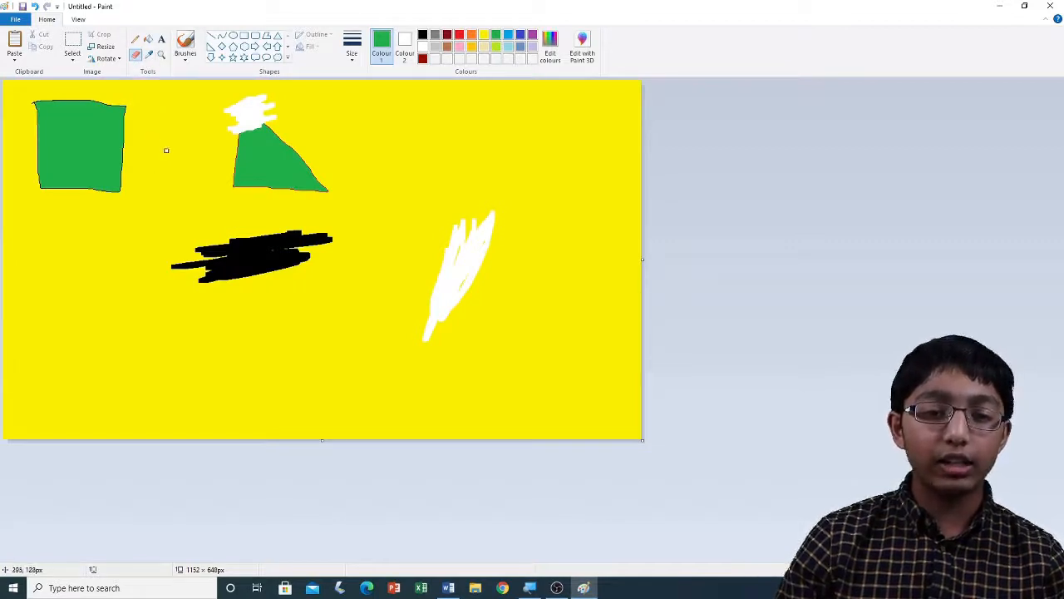
click(149, 55)
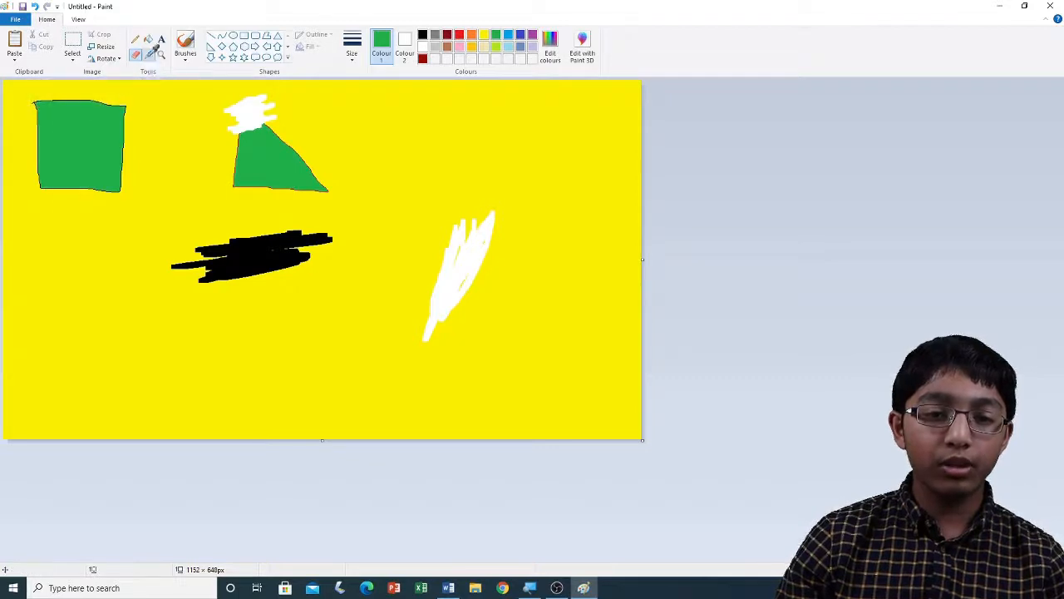
click(80, 144)
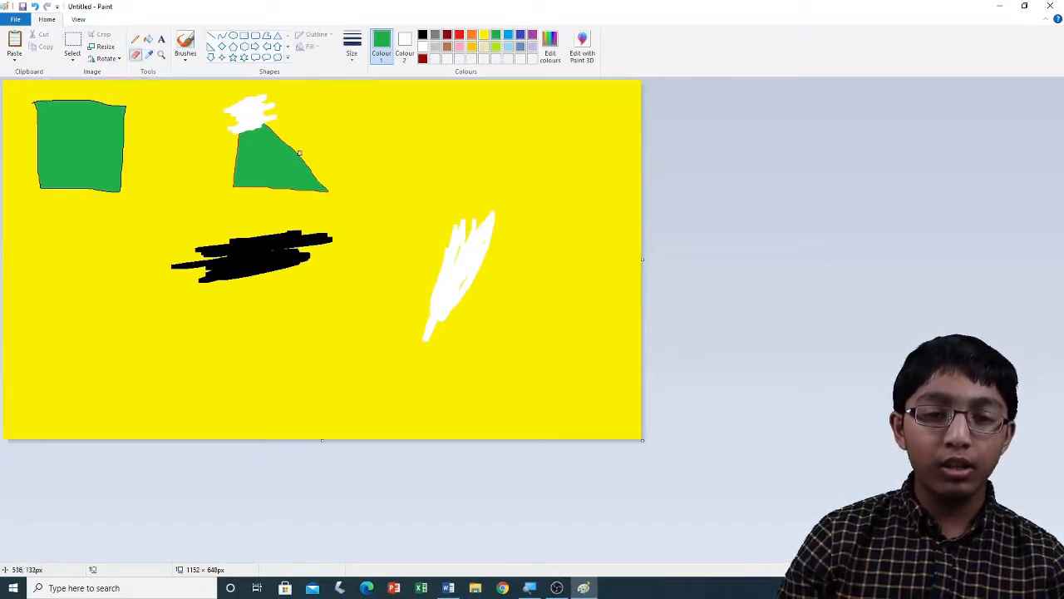
click(135, 41)
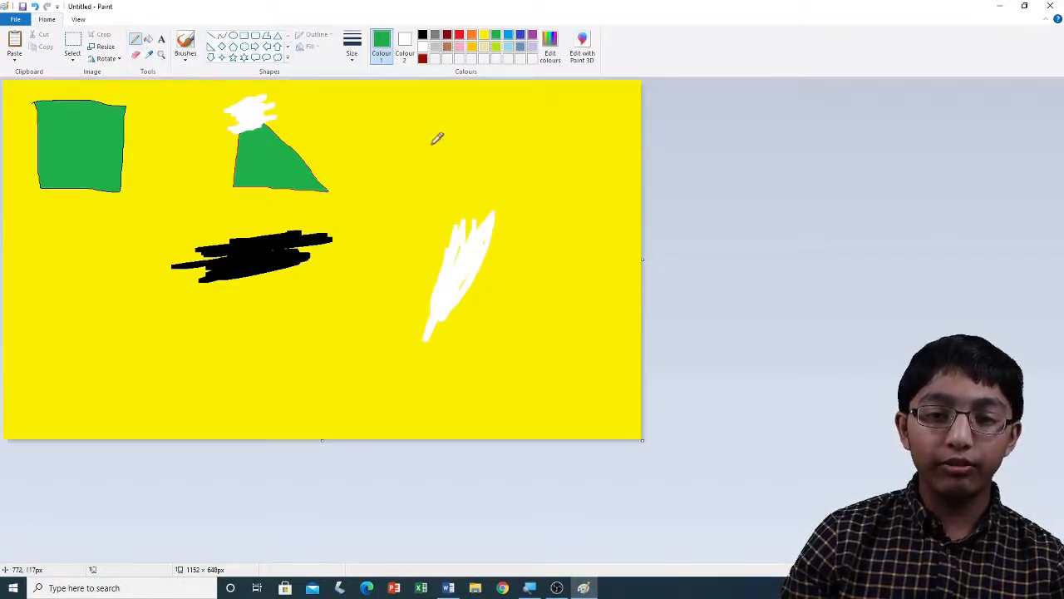
mouse_move(431, 145)
mouse_down()
mouse_move(425, 202)
mouse_move(471, 166)
mouse_move(506, 179)
mouse_move(488, 235)
mouse_move(443, 291)
mouse_move(446, 308)
mouse_move(454, 293)
mouse_up()
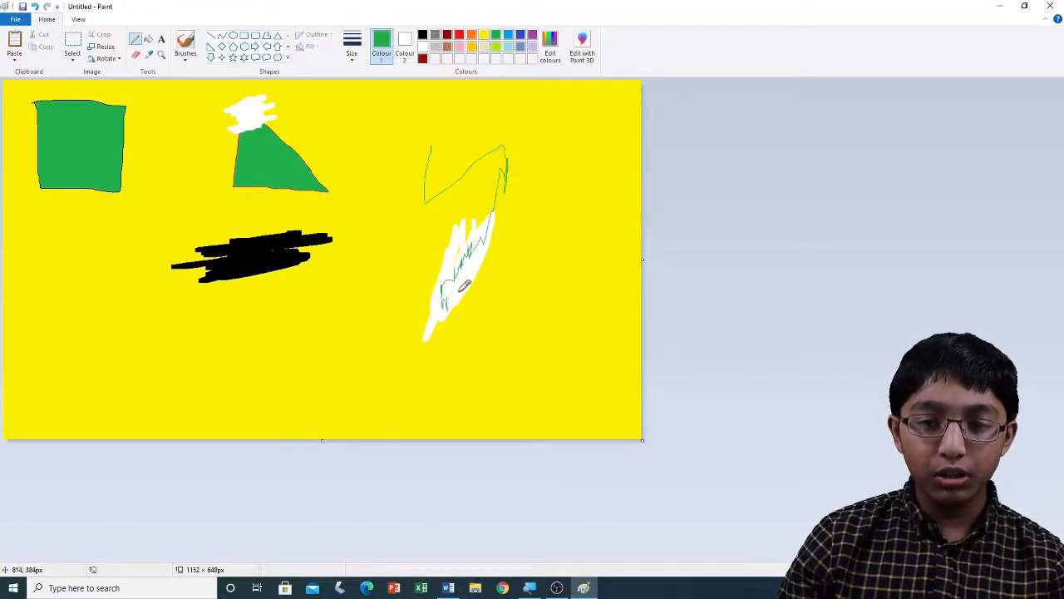
Step: Zoom in on the area around the square, triangle and black patch with the Magnifier, and zoom back out
click(163, 50)
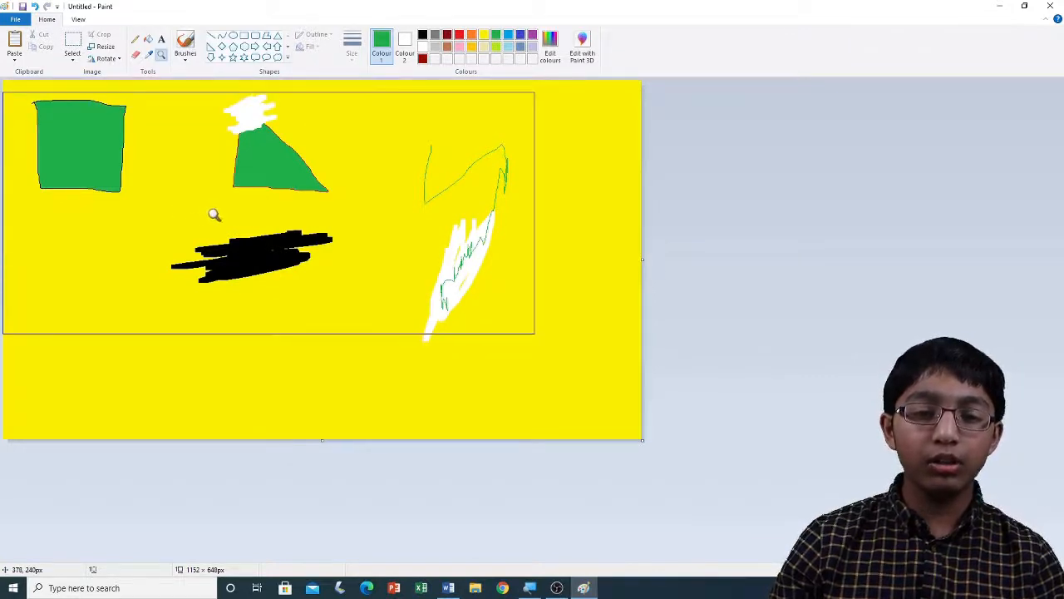
click(298, 216)
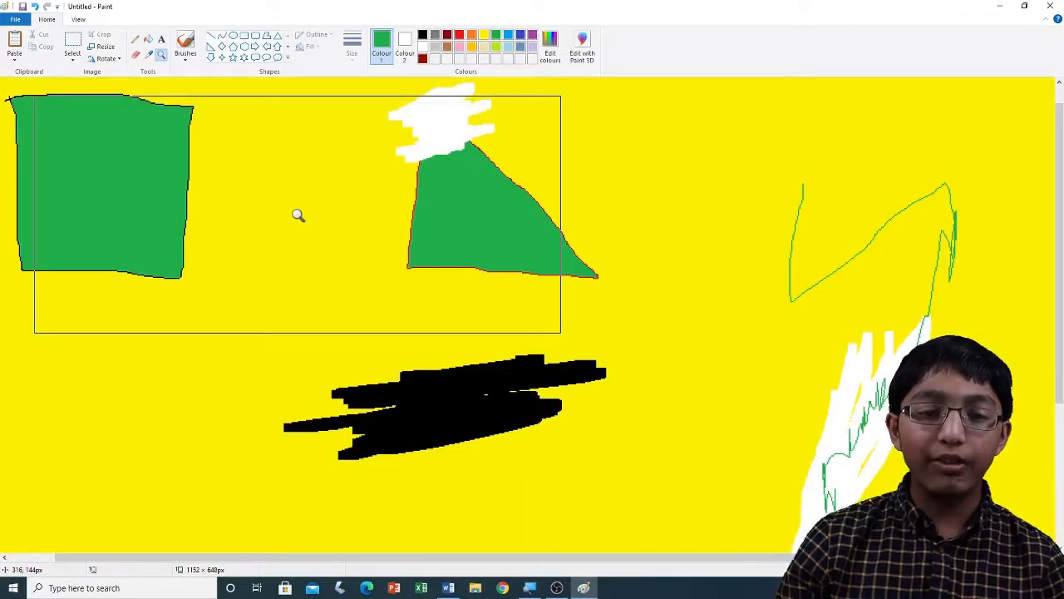
right_click(298, 216)
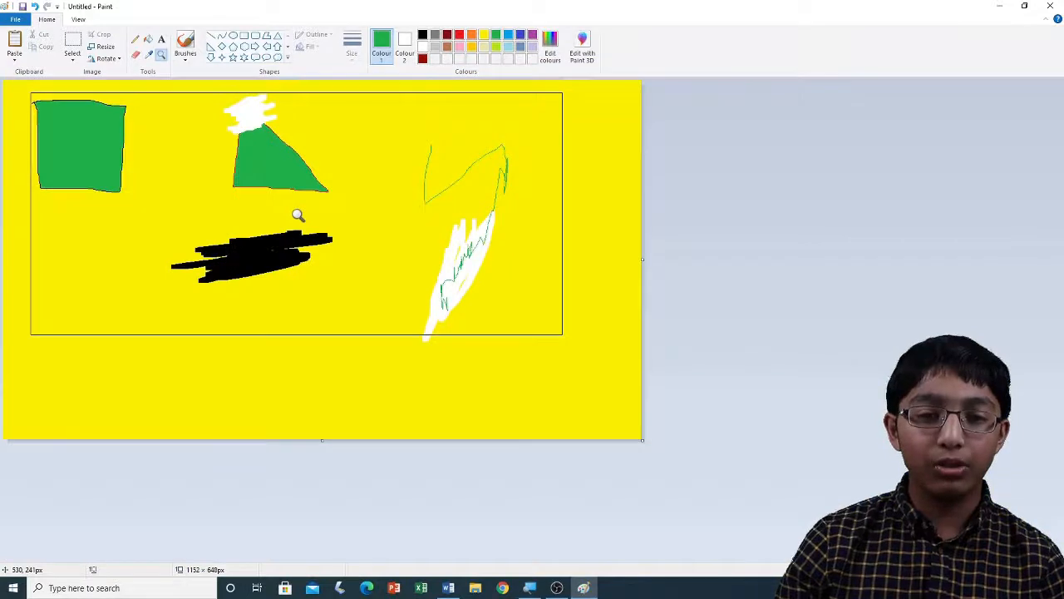
Step: Paint a small green rectangular outline below the filled square with the current brush
click(186, 42)
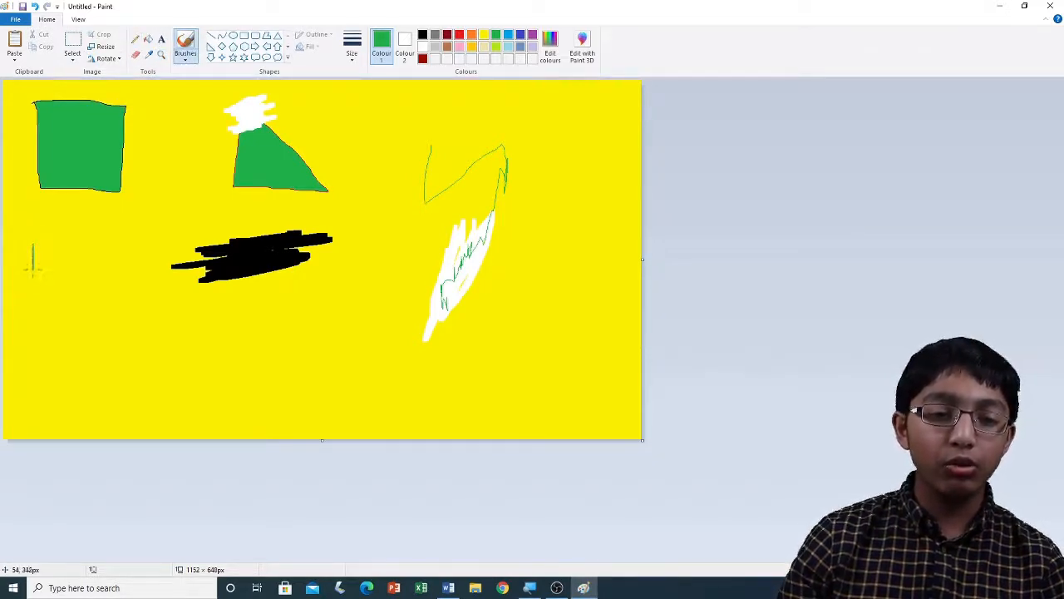
drag(34, 293, 69, 291)
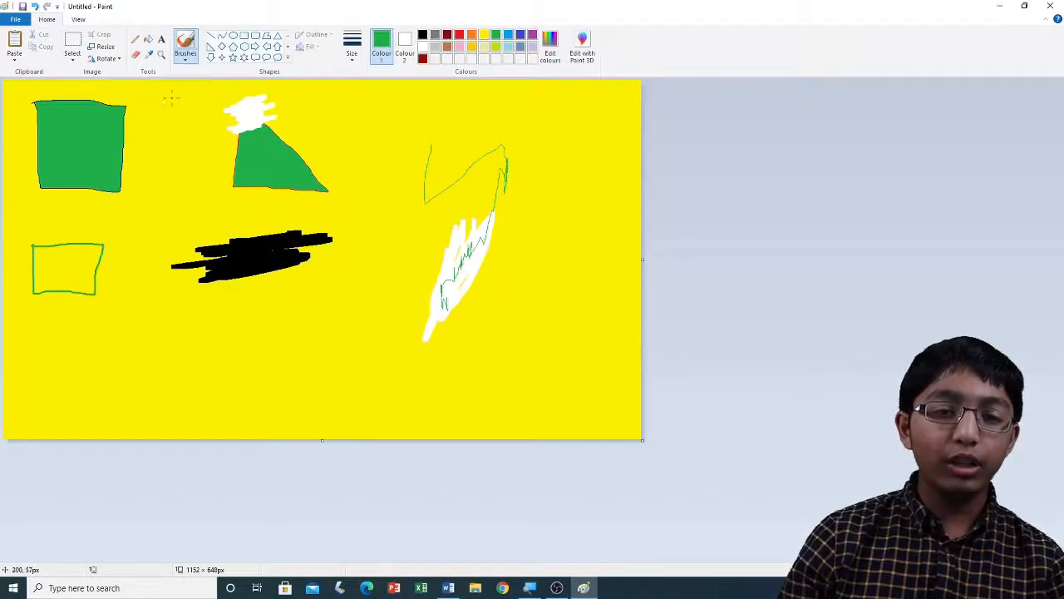
Step: Choose a thicker brush style and paint green loops around the zigzag with its white patch and around the triangle with the black patch
click(186, 58)
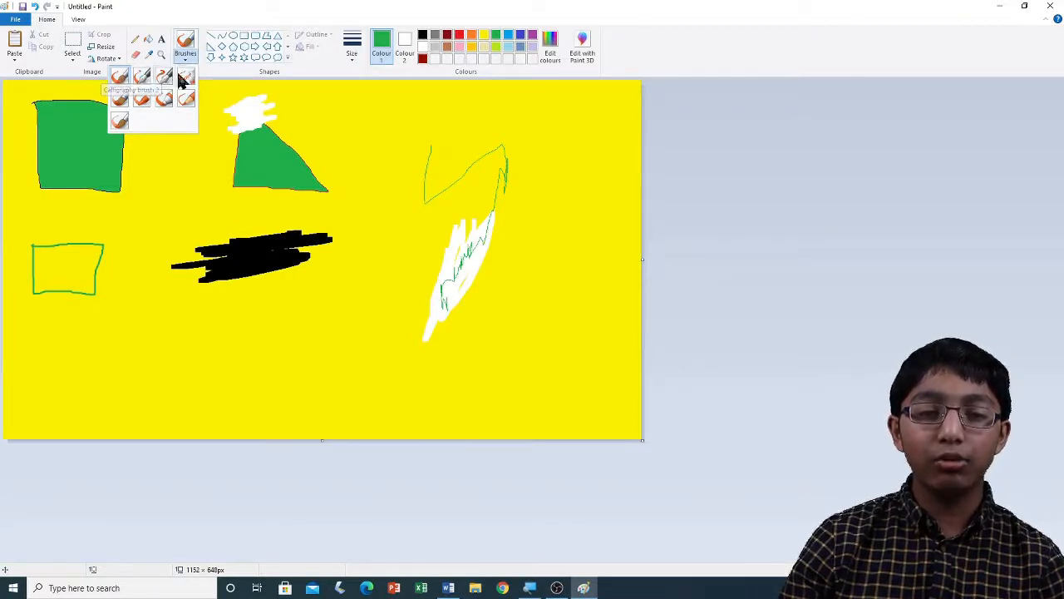
click(120, 77)
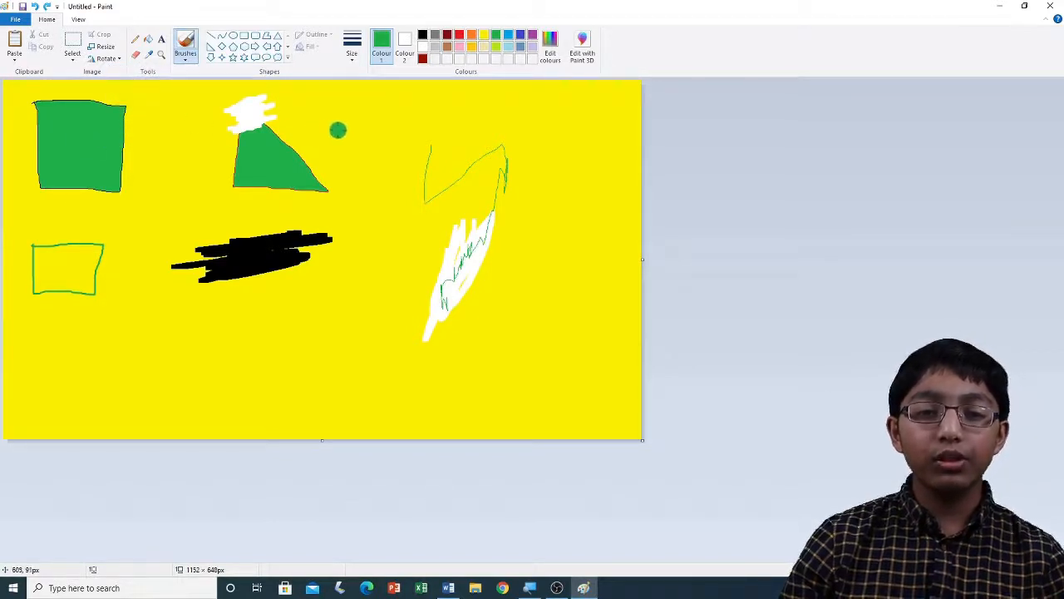
mouse_move(367, 138)
mouse_down()
mouse_move(369, 232)
mouse_move(396, 329)
mouse_move(408, 348)
mouse_move(471, 357)
mouse_move(537, 235)
mouse_move(537, 146)
mouse_move(517, 126)
mouse_move(365, 138)
mouse_up()
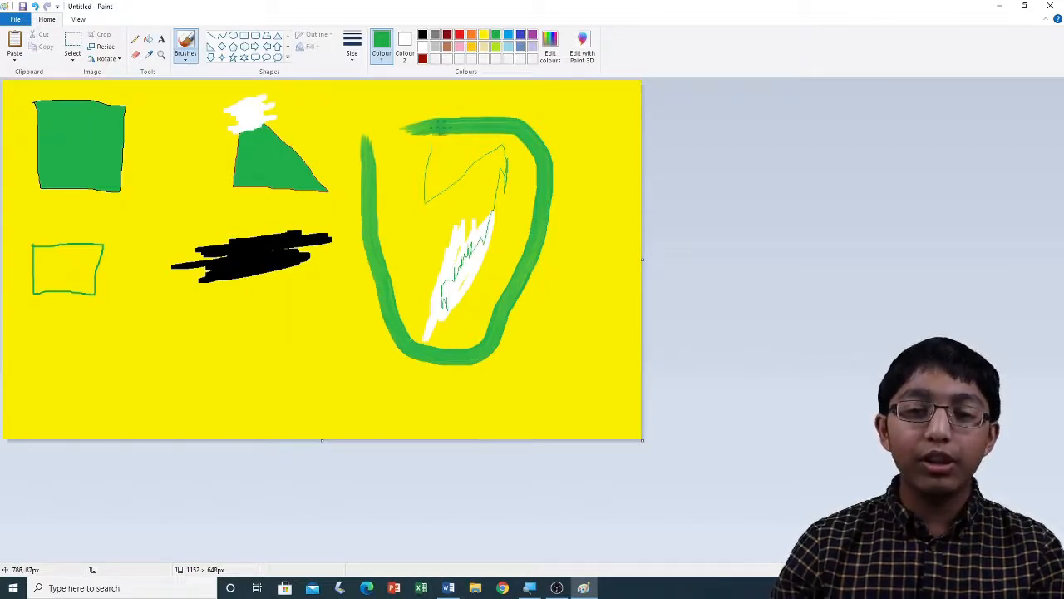
mouse_move(450, 124)
mouse_down()
mouse_move(387, 126)
mouse_move(233, 98)
mouse_move(193, 115)
mouse_move(154, 163)
mouse_move(147, 231)
mouse_move(164, 321)
mouse_move(244, 350)
mouse_move(284, 341)
mouse_move(325, 311)
mouse_up()
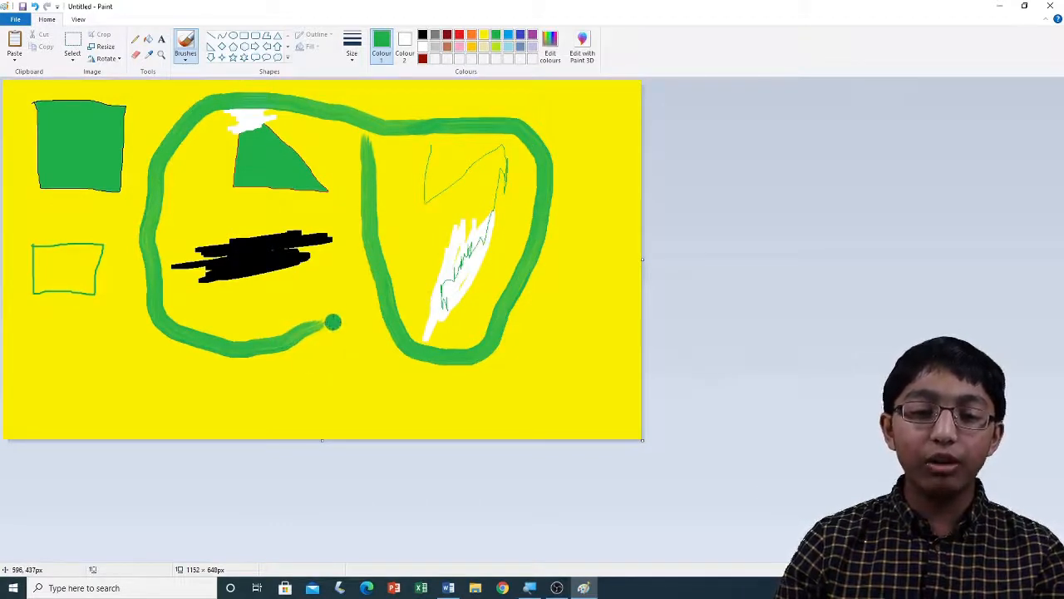
mouse_move(285, 341)
mouse_down()
mouse_move(333, 320)
mouse_move(343, 295)
mouse_move(328, 182)
mouse_move(336, 158)
mouse_move(372, 139)
mouse_up()
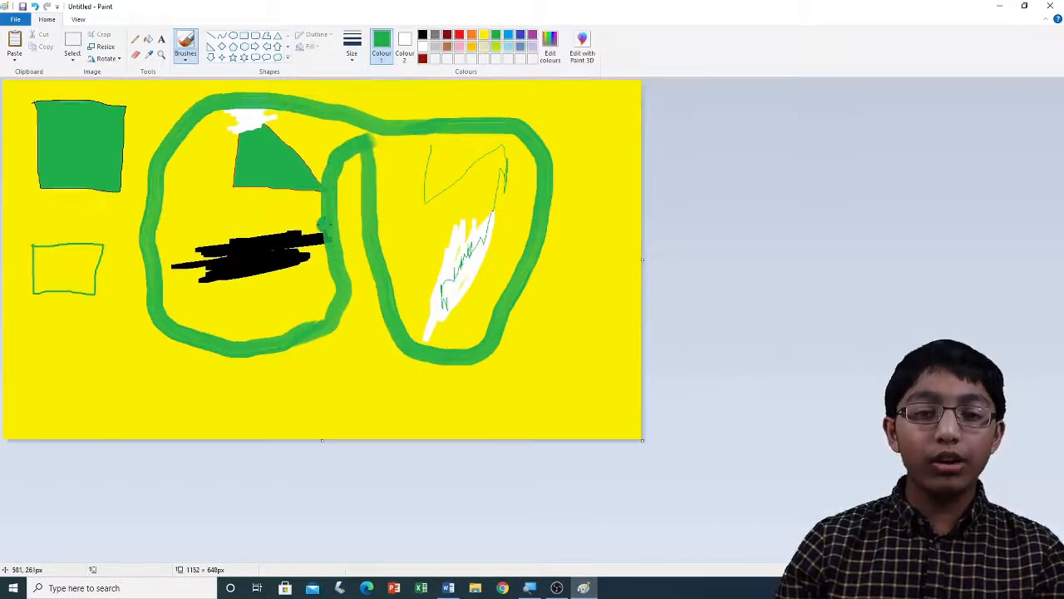
Step: Choose the watercolour brush and paint green strokes along the canvas bottom, up beside the loops and back across the triangle area
click(186, 56)
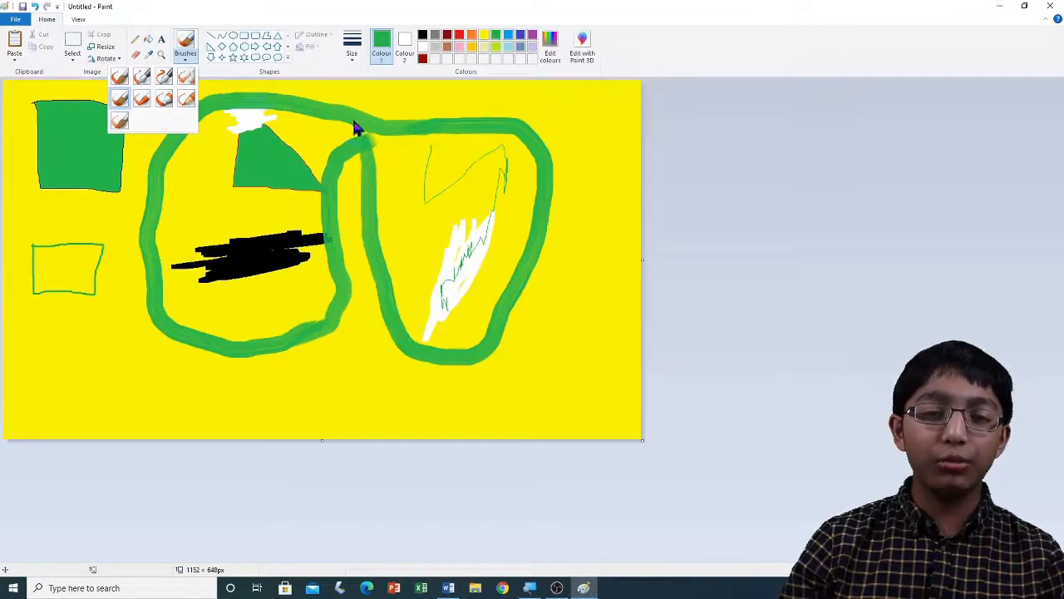
click(120, 119)
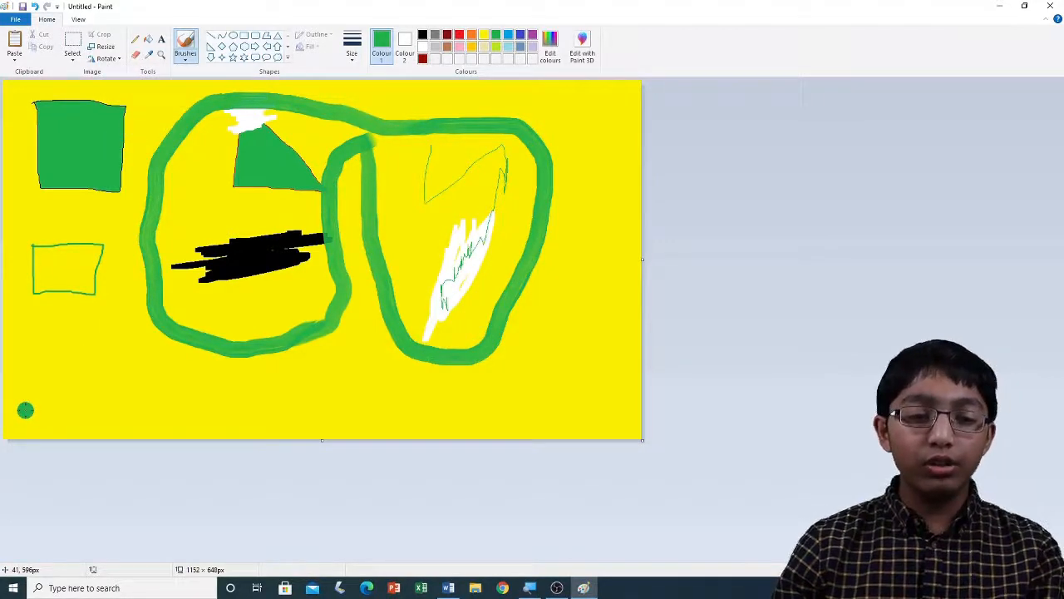
mouse_move(25, 410)
mouse_down()
mouse_move(388, 418)
mouse_move(541, 408)
mouse_move(587, 375)
mouse_move(604, 332)
mouse_move(603, 275)
mouse_up()
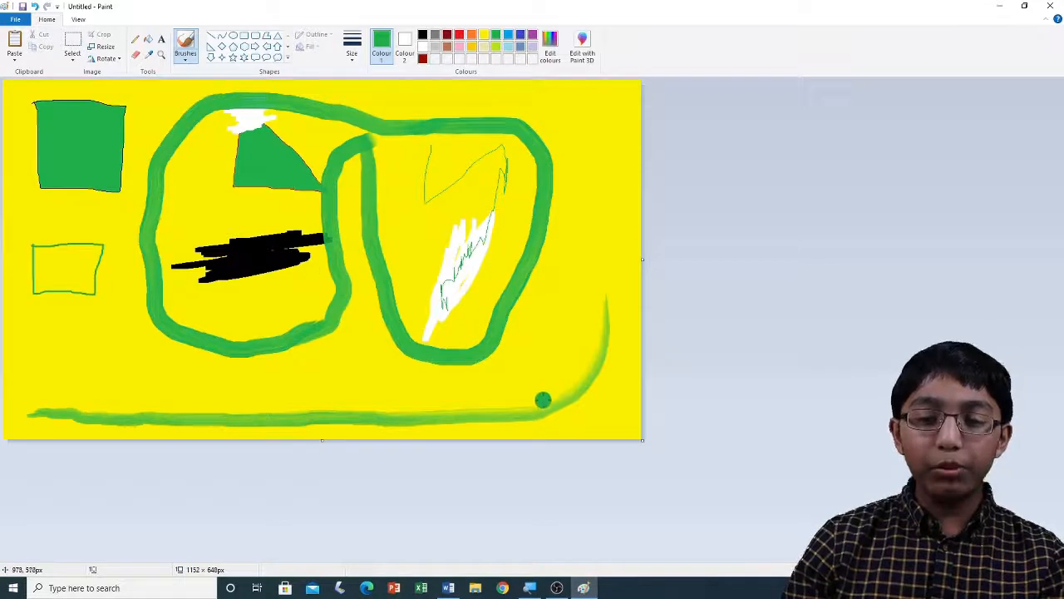
mouse_move(539, 408)
mouse_down()
mouse_move(584, 356)
mouse_move(607, 302)
mouse_move(586, 231)
mouse_move(525, 190)
mouse_move(459, 183)
mouse_move(264, 211)
mouse_move(99, 273)
mouse_up()
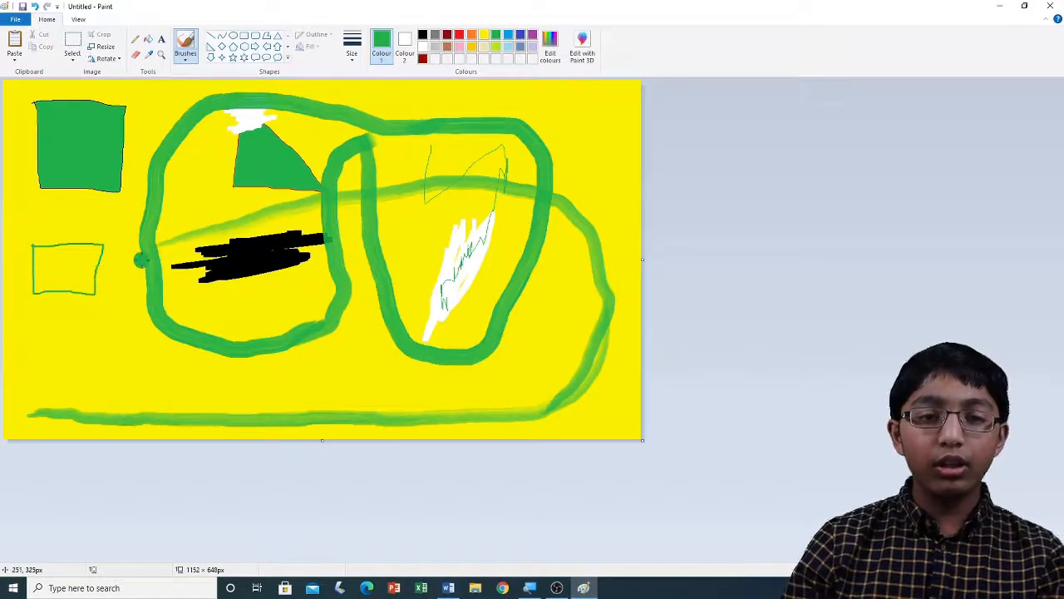
Step: Choose the Airbrush and spray a thin green line from the upper-right area around the loops and back across the canvas
click(183, 62)
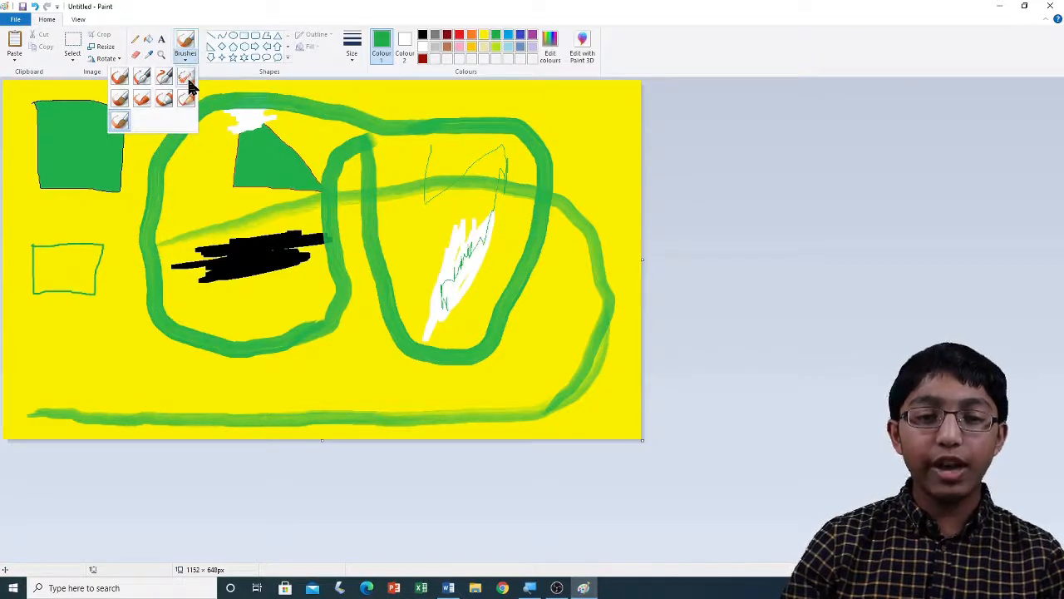
click(187, 79)
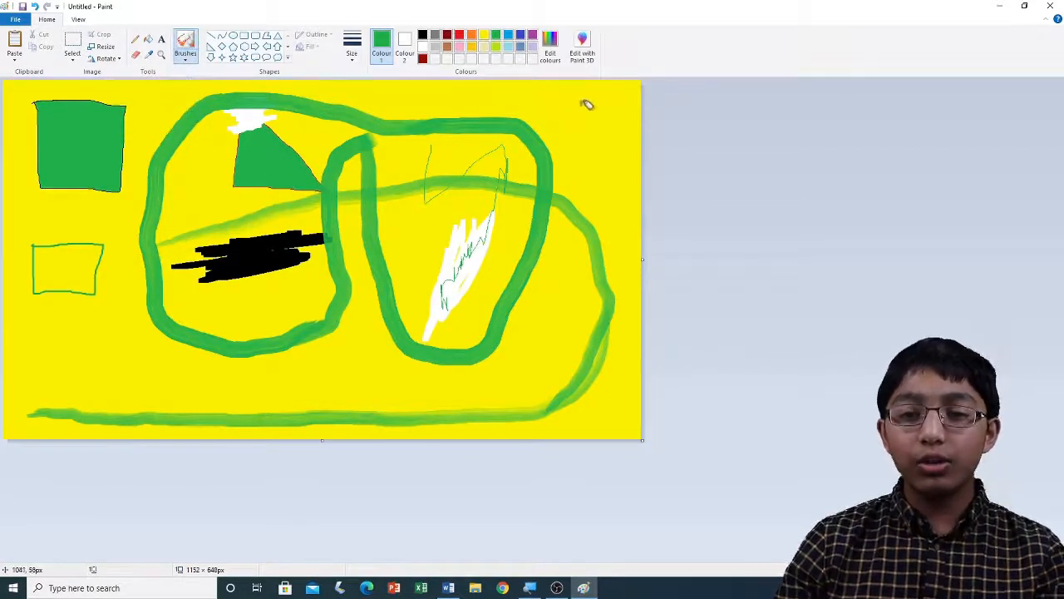
mouse_move(591, 108)
mouse_down()
mouse_move(592, 211)
mouse_move(560, 288)
mouse_move(549, 304)
mouse_move(471, 336)
mouse_move(323, 341)
mouse_move(278, 368)
mouse_move(229, 369)
mouse_move(174, 350)
mouse_move(140, 292)
mouse_move(137, 235)
mouse_move(156, 187)
mouse_move(314, 119)
mouse_move(501, 151)
mouse_move(621, 156)
mouse_move(622, 308)
mouse_up()
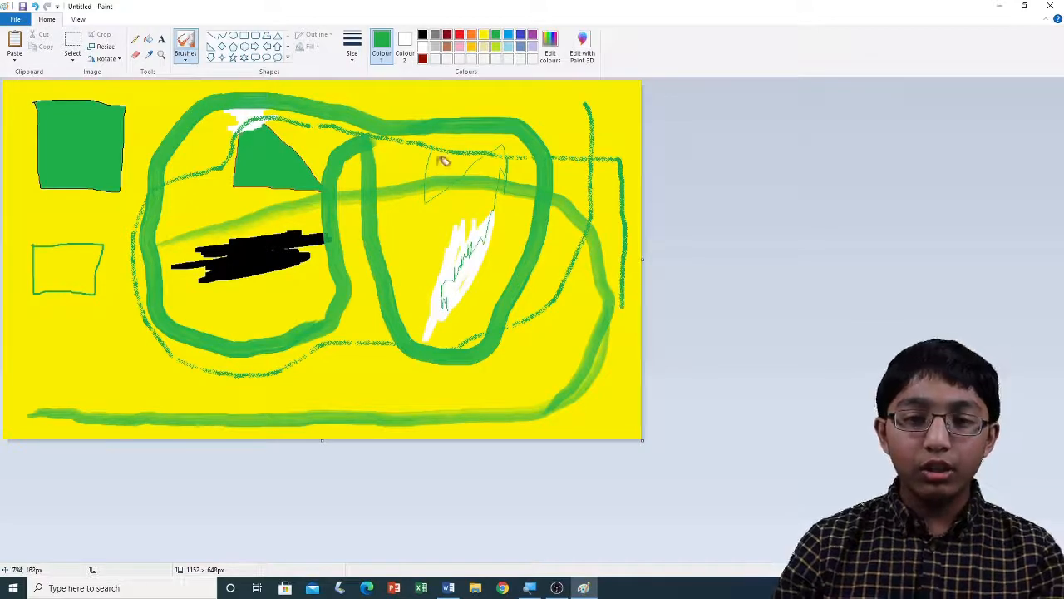
Step: Spray a wide green loop across the lower canvas at the thickest airbrush size, and a thin curving line at the thinnest size
click(348, 55)
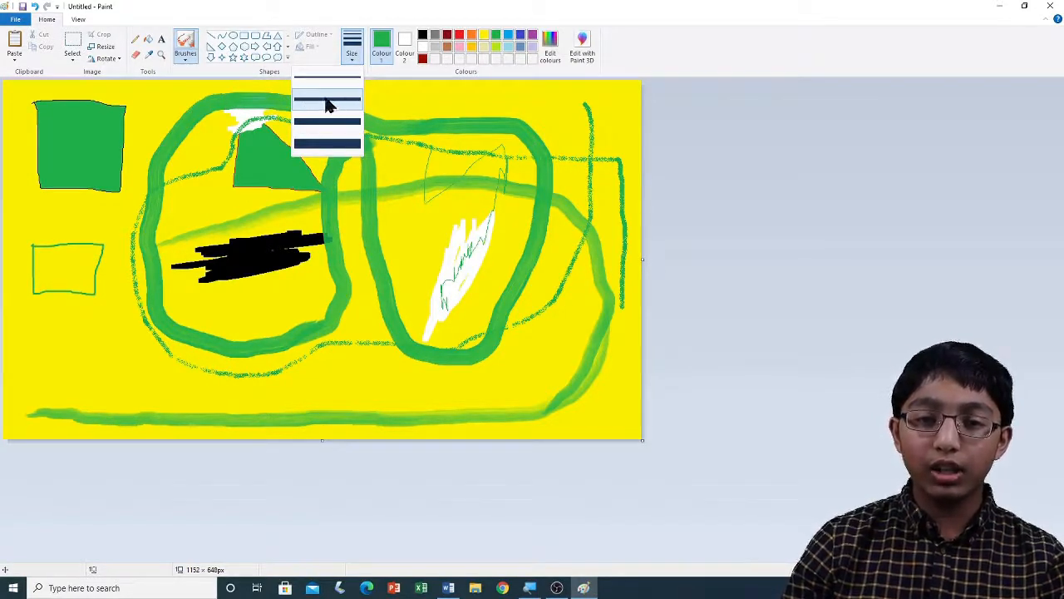
click(338, 143)
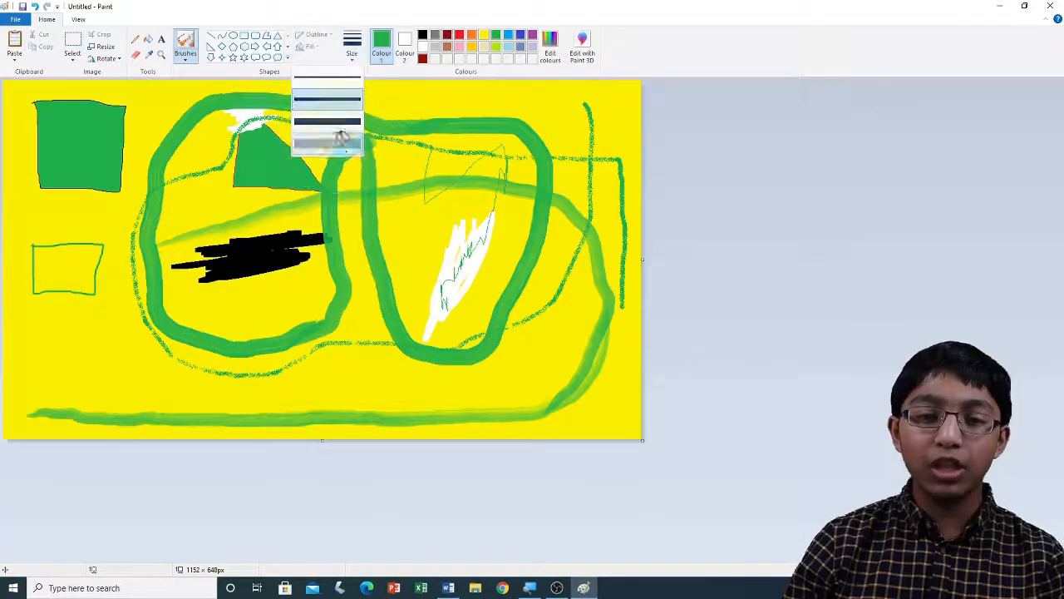
mouse_move(104, 341)
mouse_down()
mouse_move(244, 386)
mouse_move(439, 393)
mouse_move(549, 363)
mouse_move(557, 321)
mouse_move(530, 296)
mouse_move(460, 269)
mouse_move(265, 251)
mouse_move(155, 259)
mouse_move(120, 274)
mouse_move(94, 315)
mouse_move(109, 361)
mouse_move(158, 382)
mouse_move(349, 388)
mouse_move(403, 373)
mouse_up()
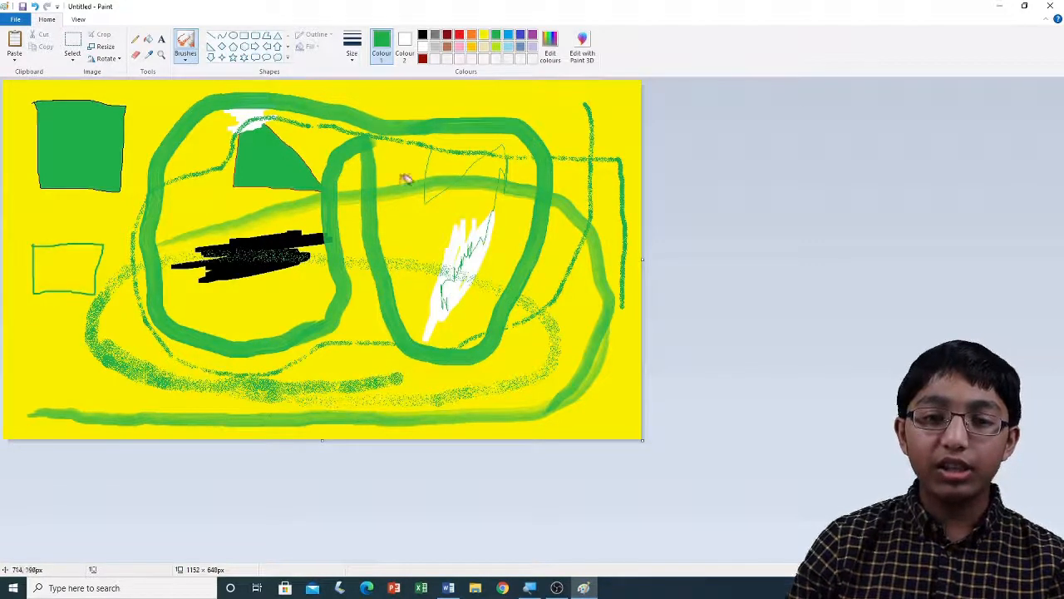
click(356, 49)
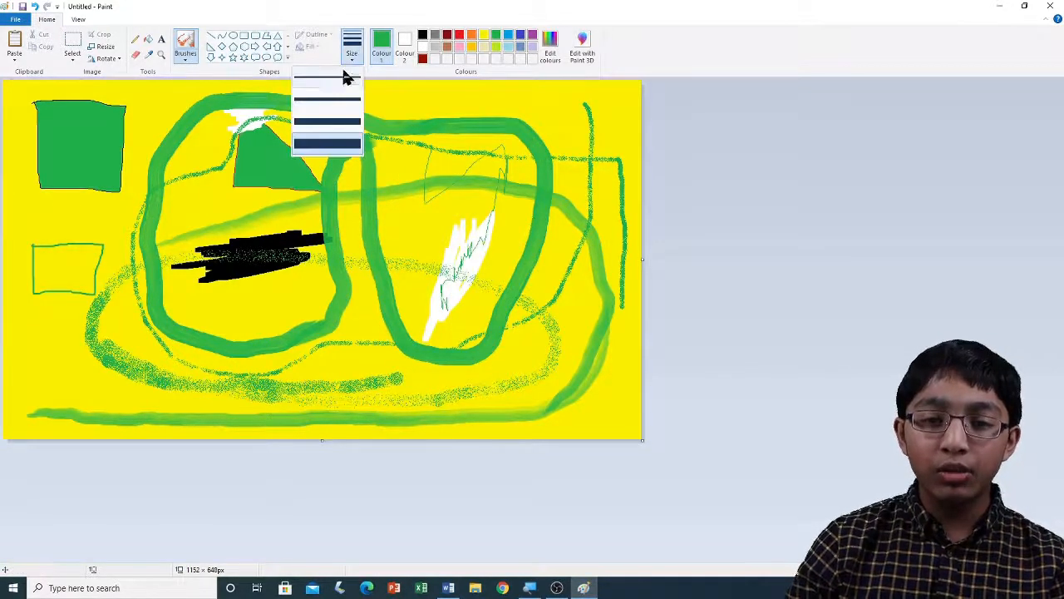
click(342, 78)
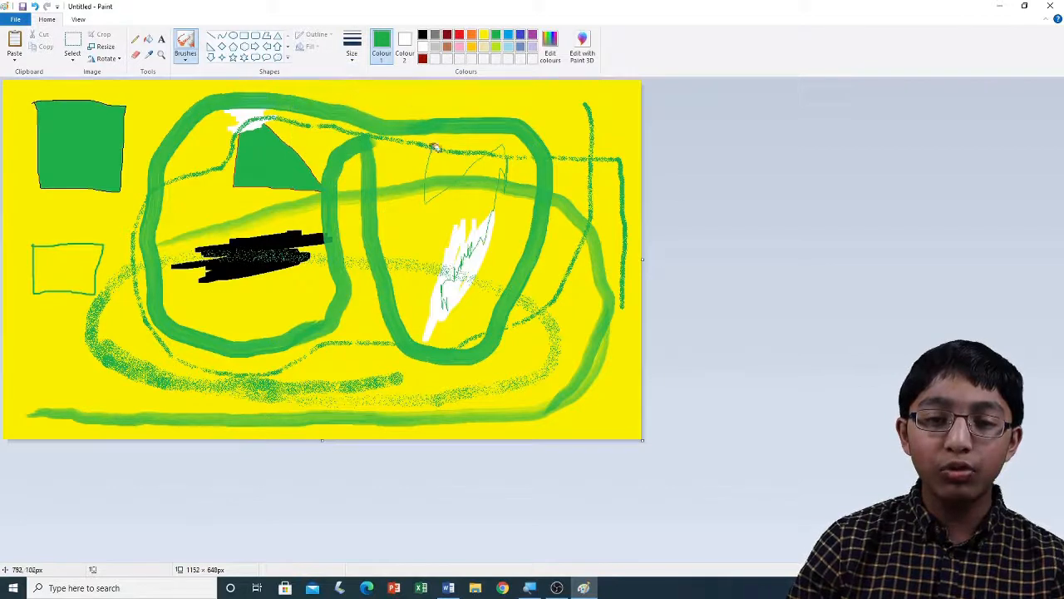
mouse_move(416, 216)
mouse_down()
mouse_move(223, 202)
mouse_move(155, 135)
mouse_move(126, 148)
mouse_move(132, 293)
mouse_move(401, 297)
mouse_up()
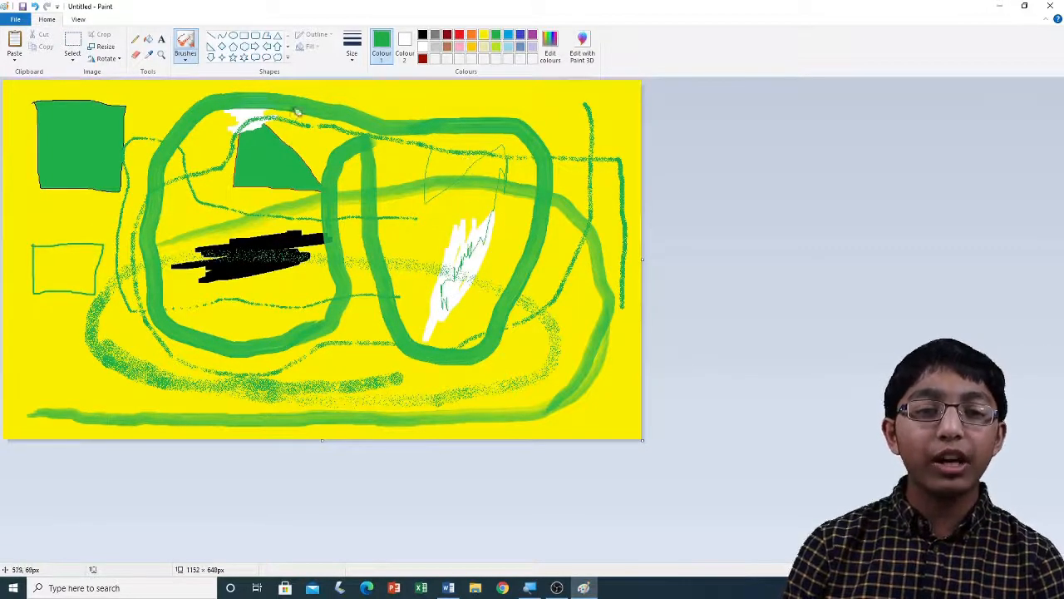
Step: Erase through the green loop beside the triangle and over the black patch with the Eraser at its largest size
click(137, 56)
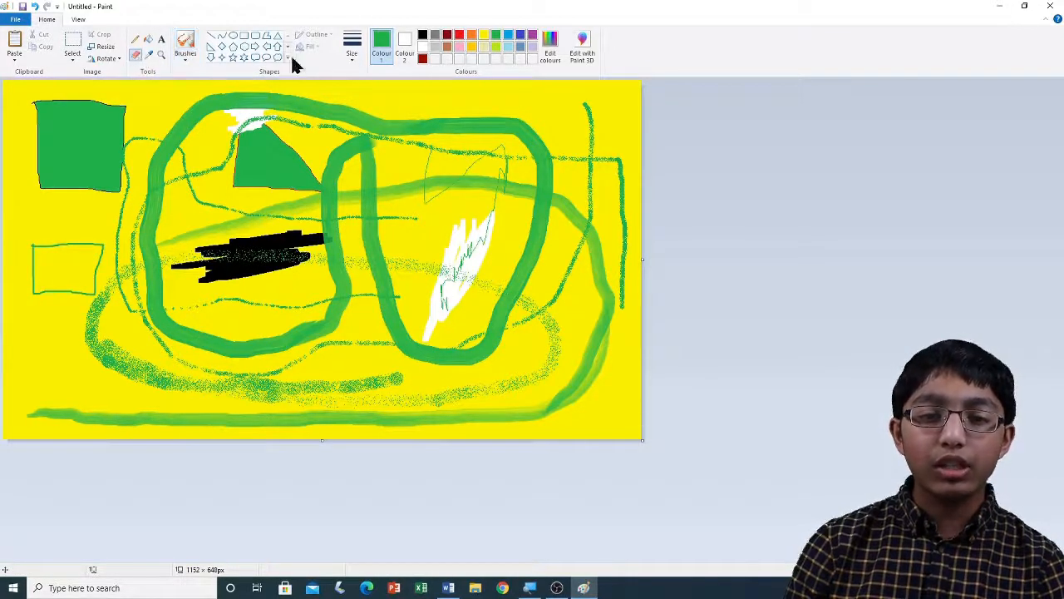
click(353, 50)
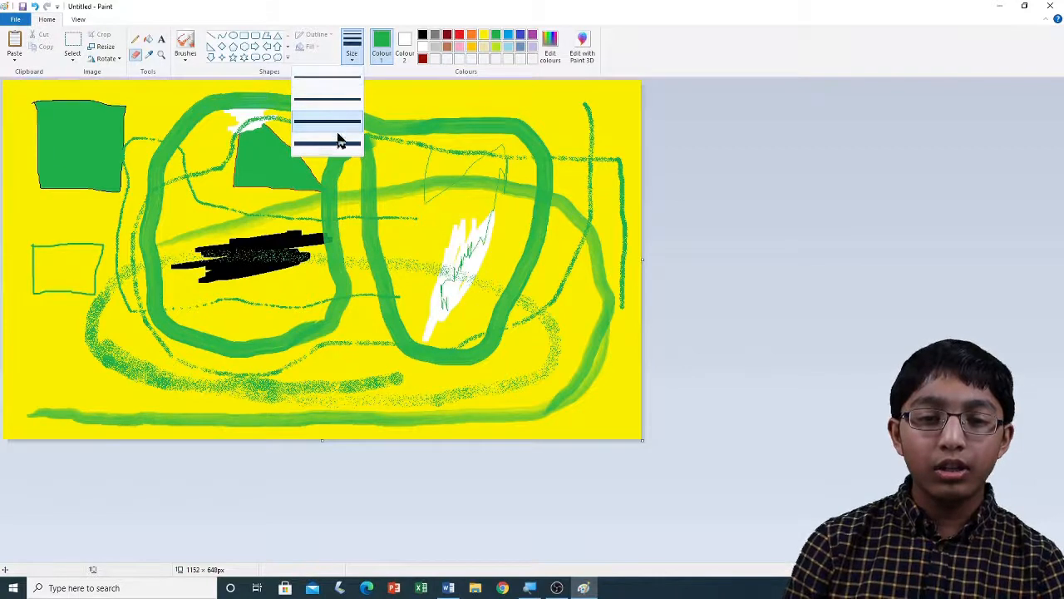
click(338, 144)
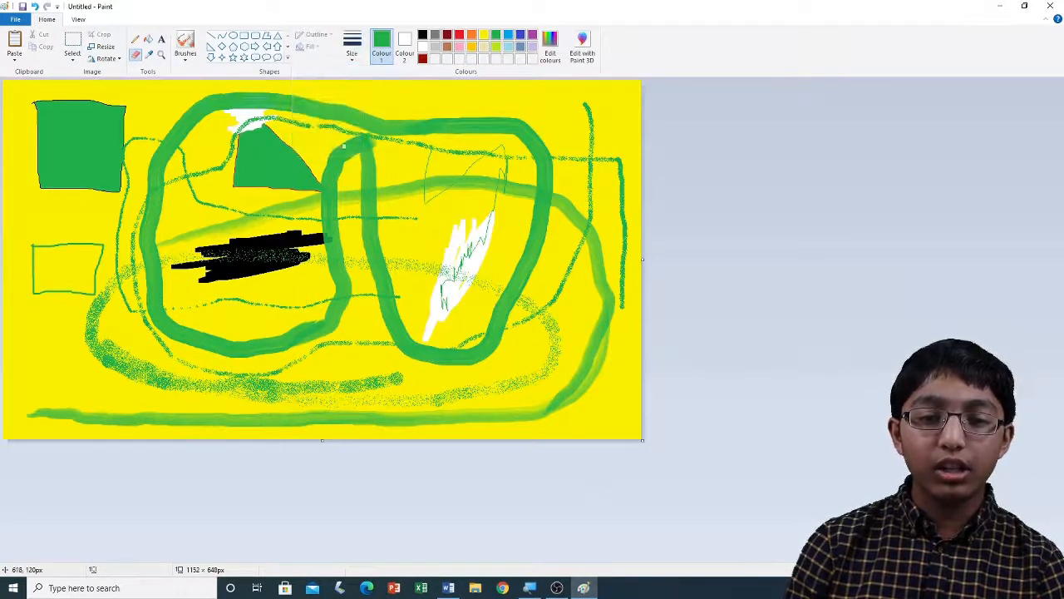
mouse_move(349, 153)
mouse_down()
mouse_move(380, 138)
mouse_move(344, 150)
mouse_move(349, 166)
mouse_move(314, 181)
mouse_move(368, 180)
mouse_move(314, 288)
mouse_move(343, 226)
mouse_move(220, 248)
mouse_move(168, 283)
mouse_move(239, 254)
mouse_up()
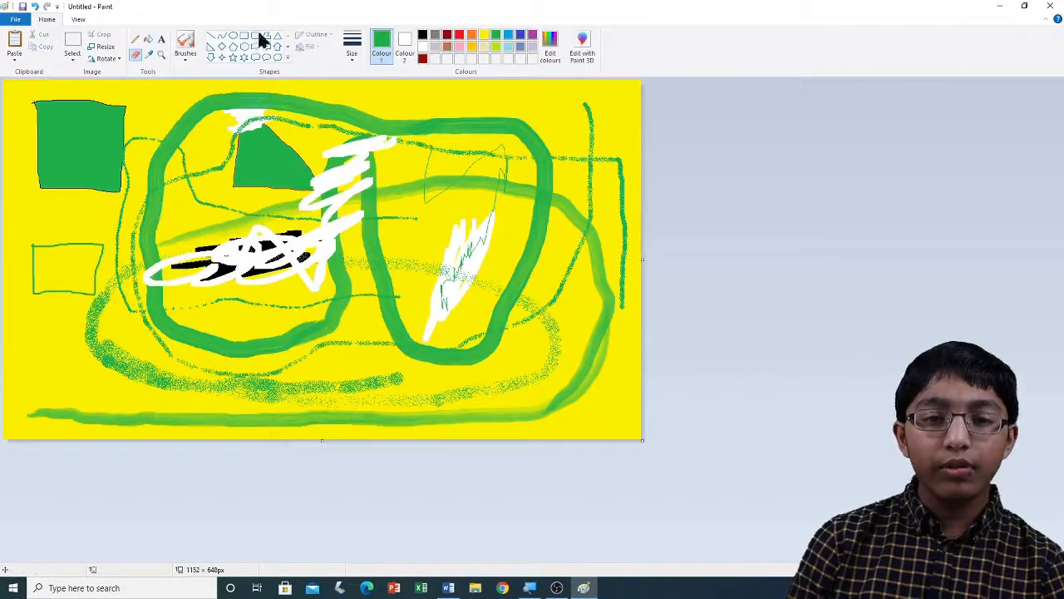
Step: Set the Eraser to its smallest size and erase a narrow zigzag down the far side of the loop around the white patch
click(352, 46)
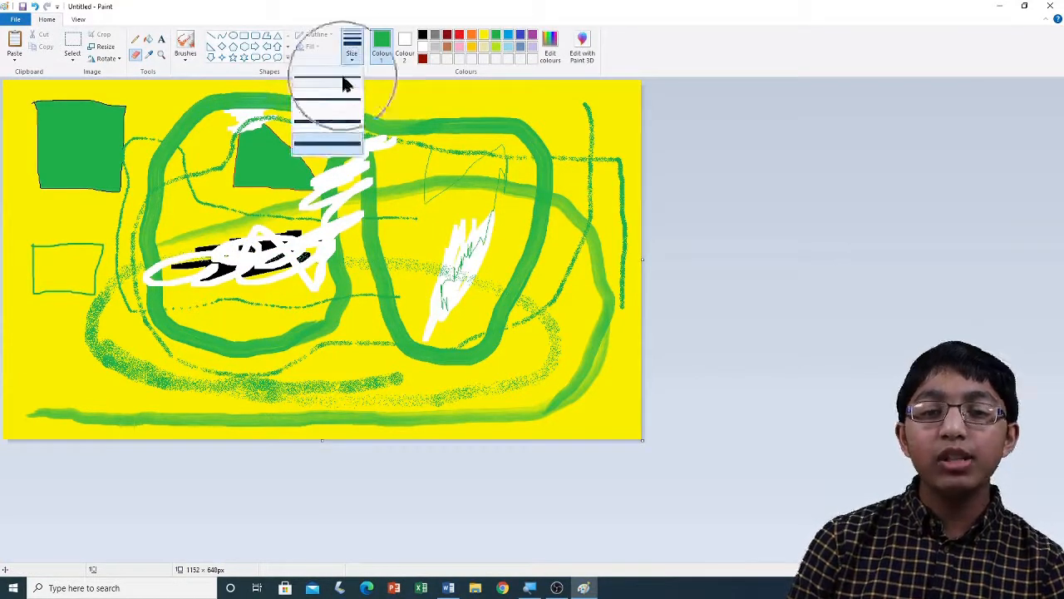
click(344, 84)
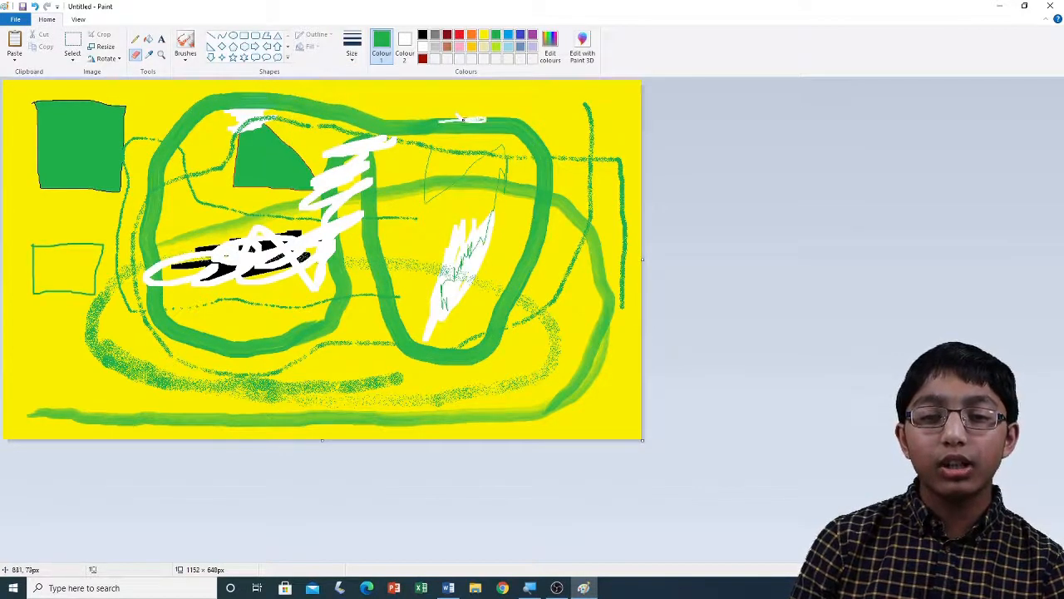
mouse_move(464, 120)
mouse_down()
mouse_move(502, 127)
mouse_move(431, 144)
mouse_up()
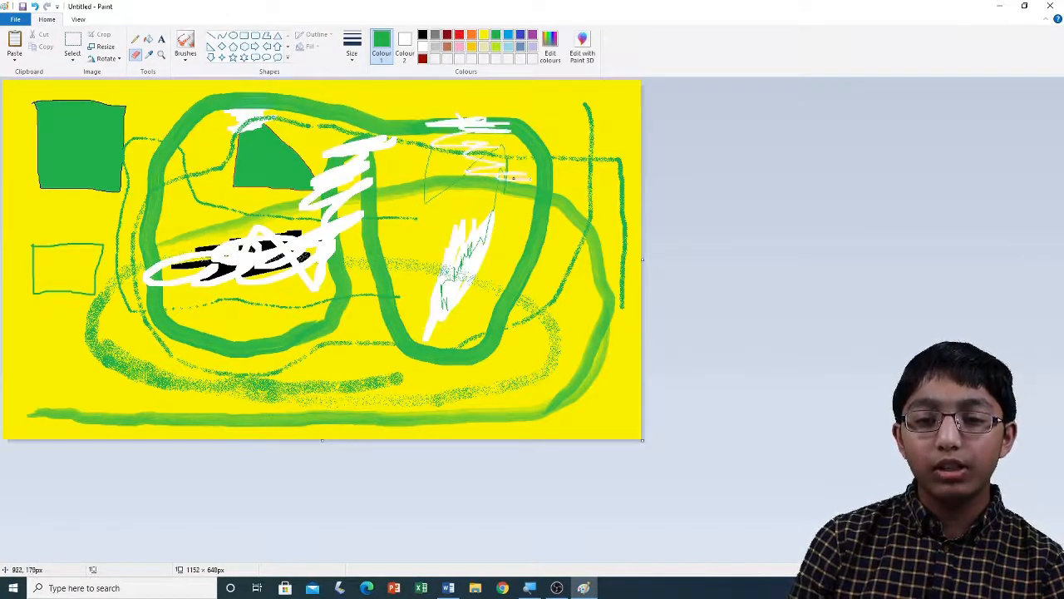
drag(572, 217, 513, 268)
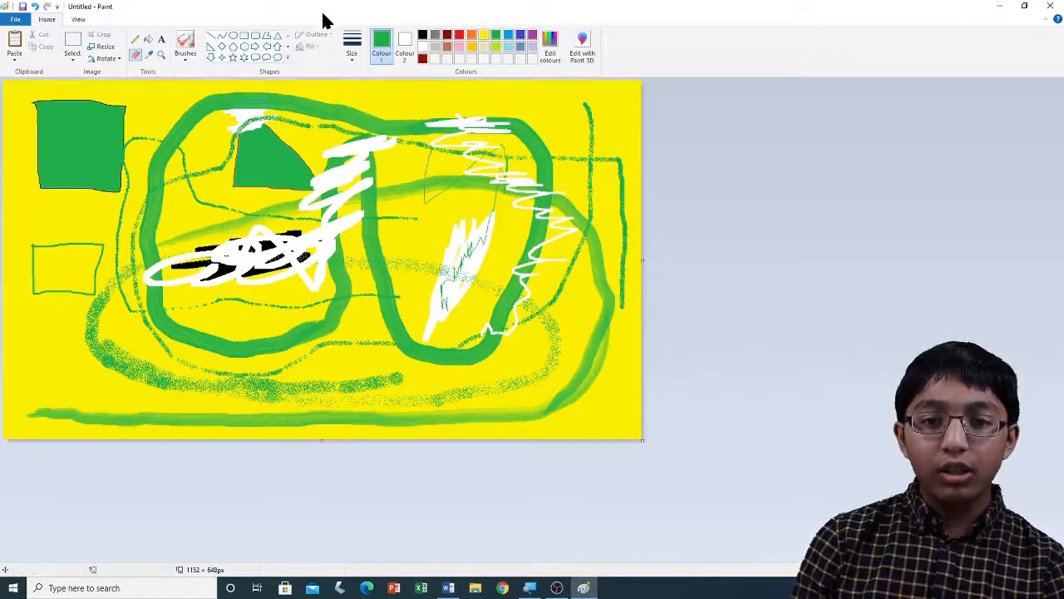
Step: Set the Eraser back to its largest size and erase over the top of the green loop above the triangle
click(352, 44)
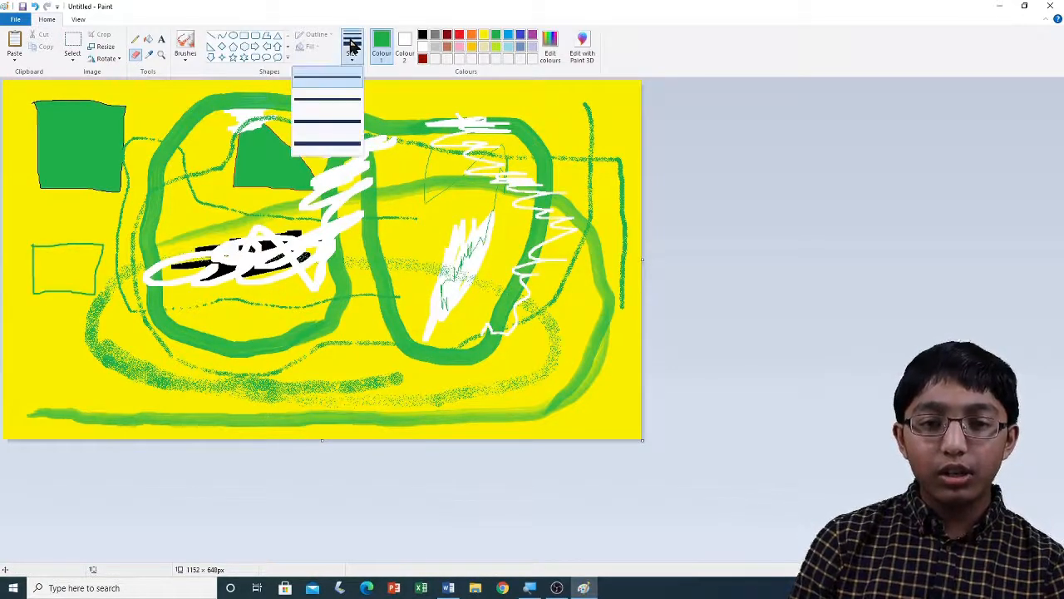
click(345, 146)
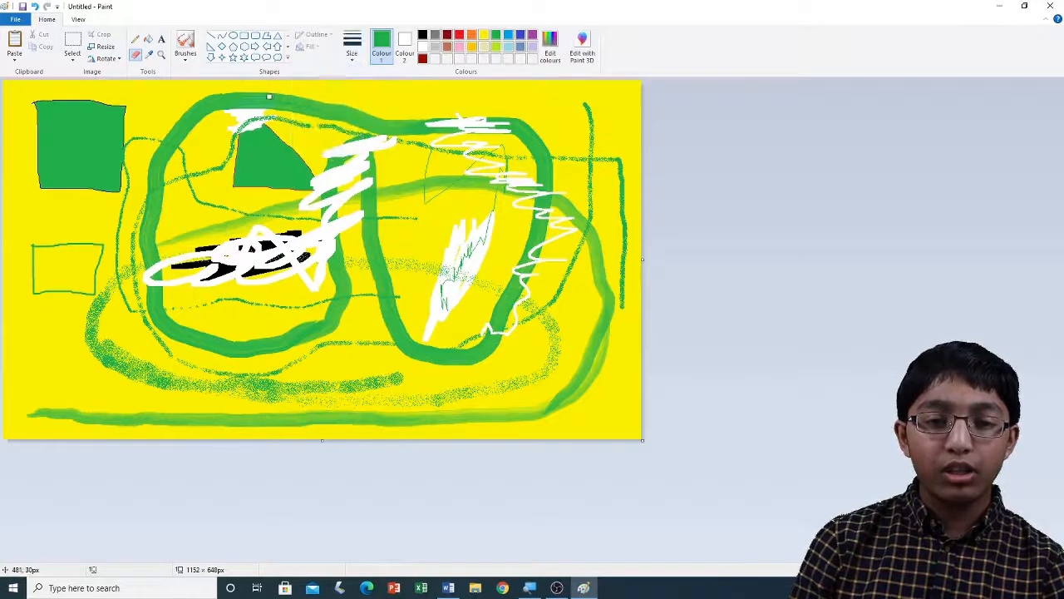
mouse_move(269, 96)
mouse_down()
mouse_move(246, 103)
mouse_move(286, 102)
mouse_move(267, 109)
mouse_up()
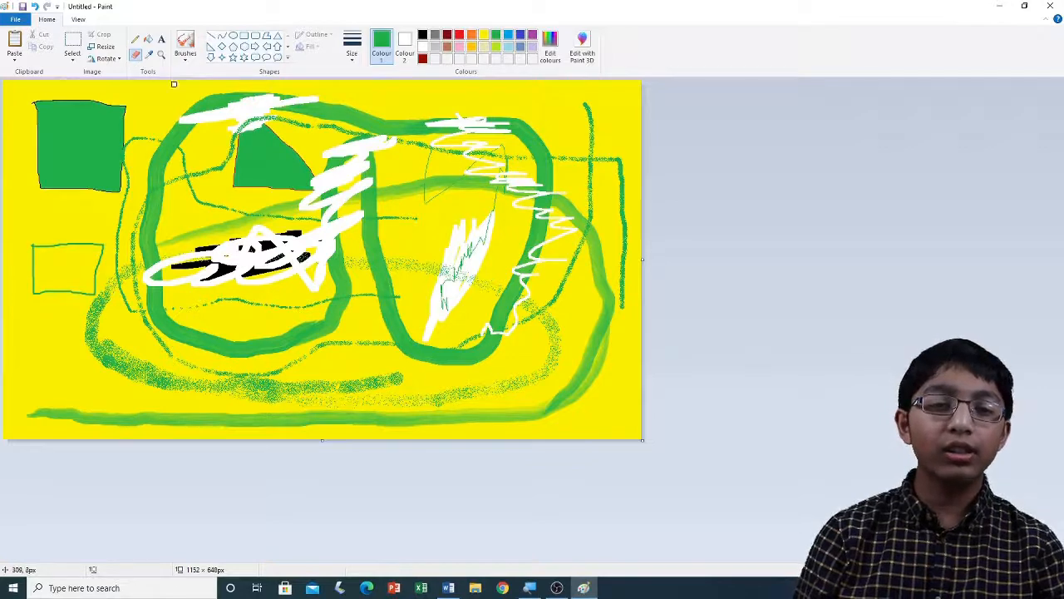
Step: Start a new blank picture without saving the changes to the current drawing
click(17, 19)
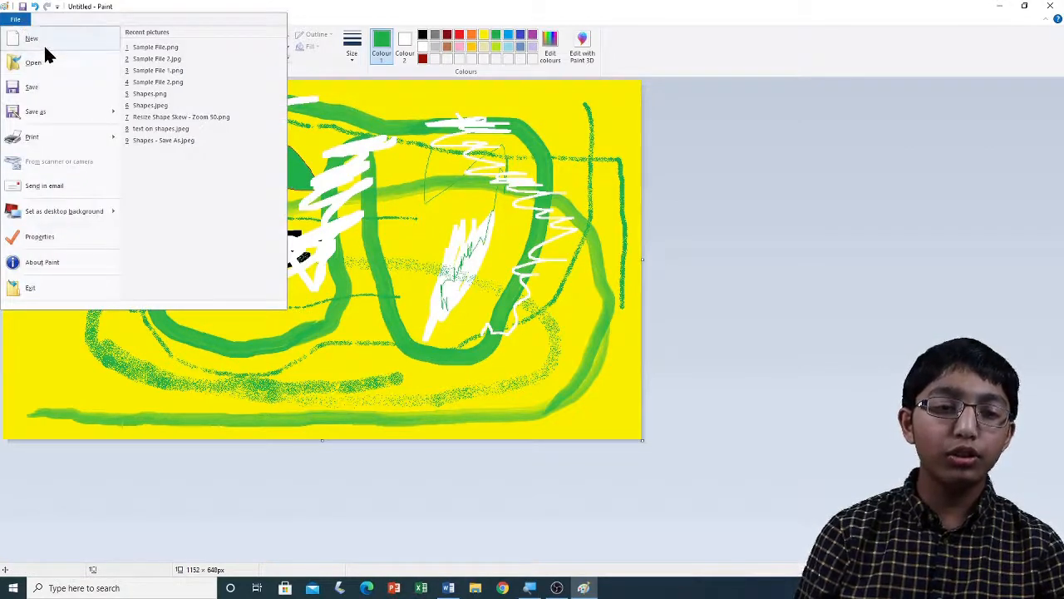
click(43, 43)
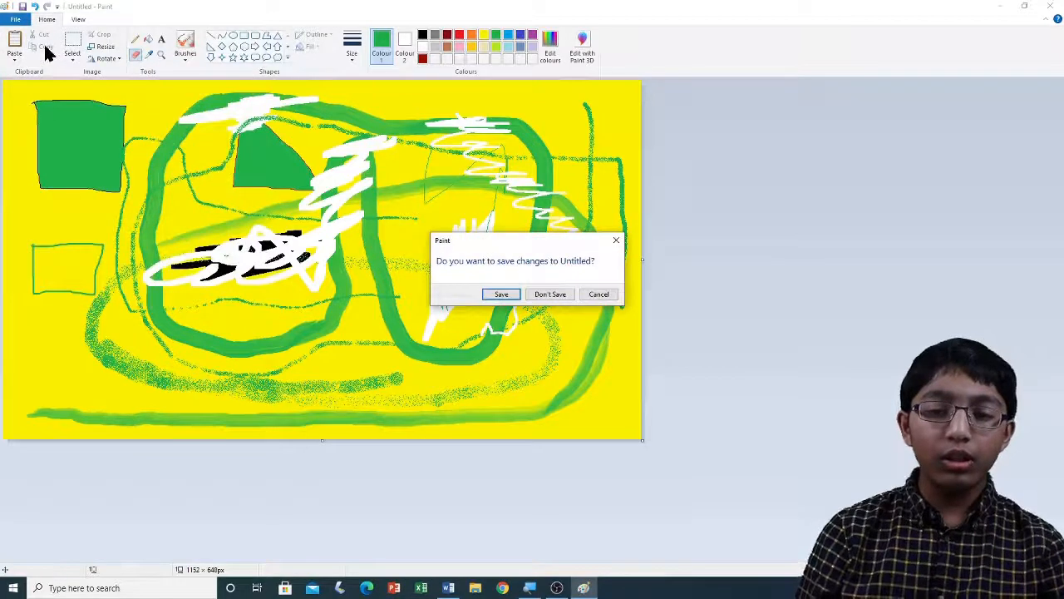
click(546, 296)
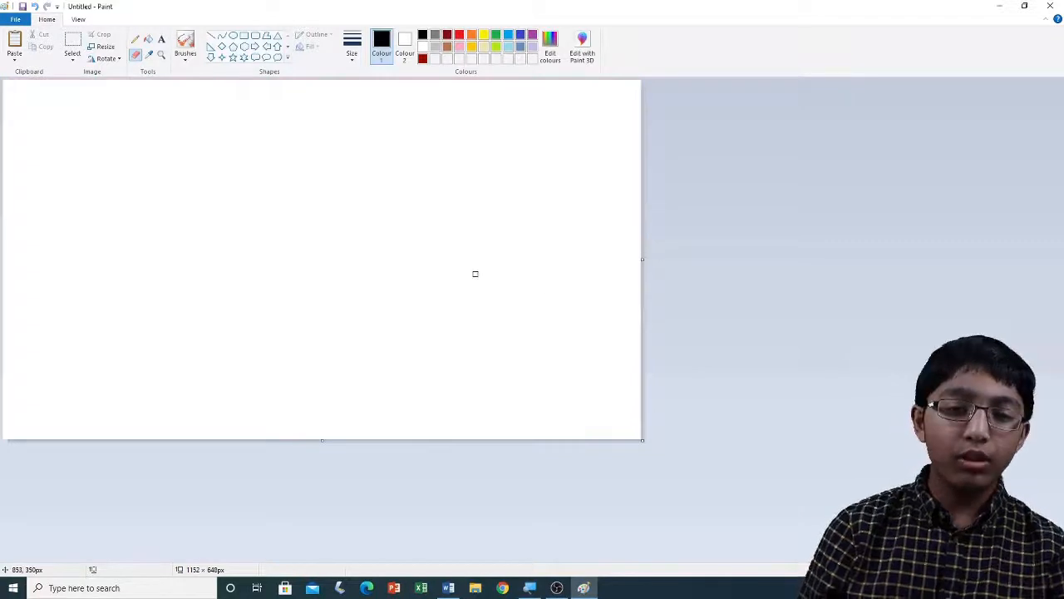
Step: Browse the available shapes and draw a black diagonal line about 143 × 67 px in the upper-left area of the canvas
click(286, 42)
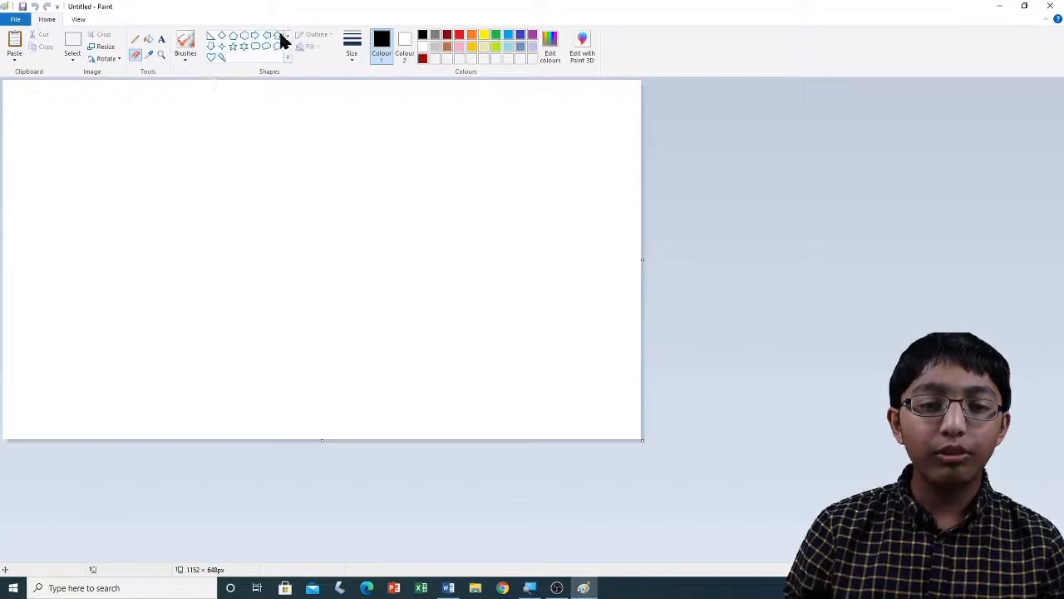
click(286, 35)
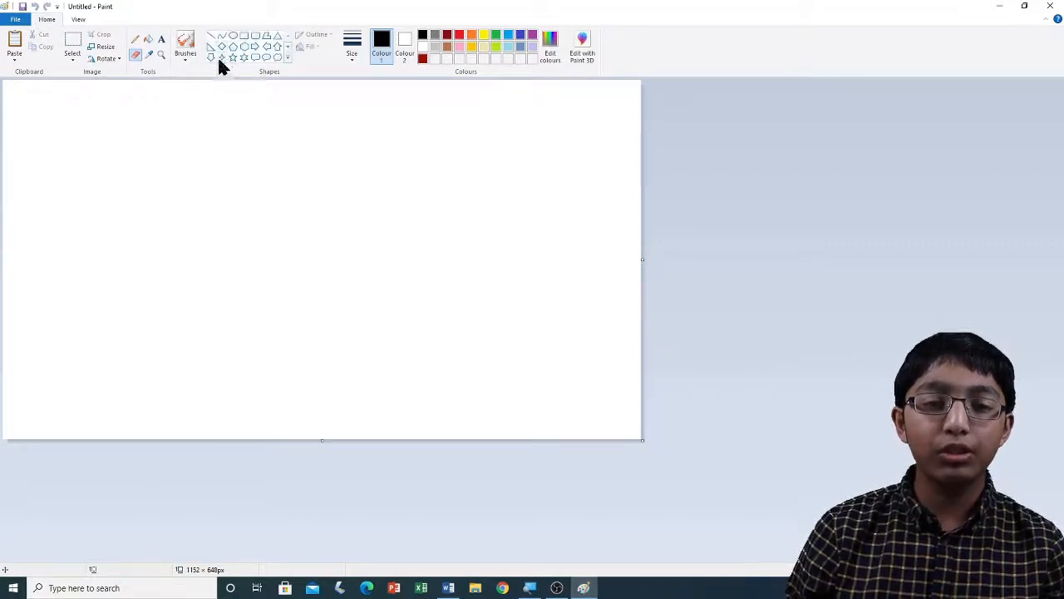
click(287, 58)
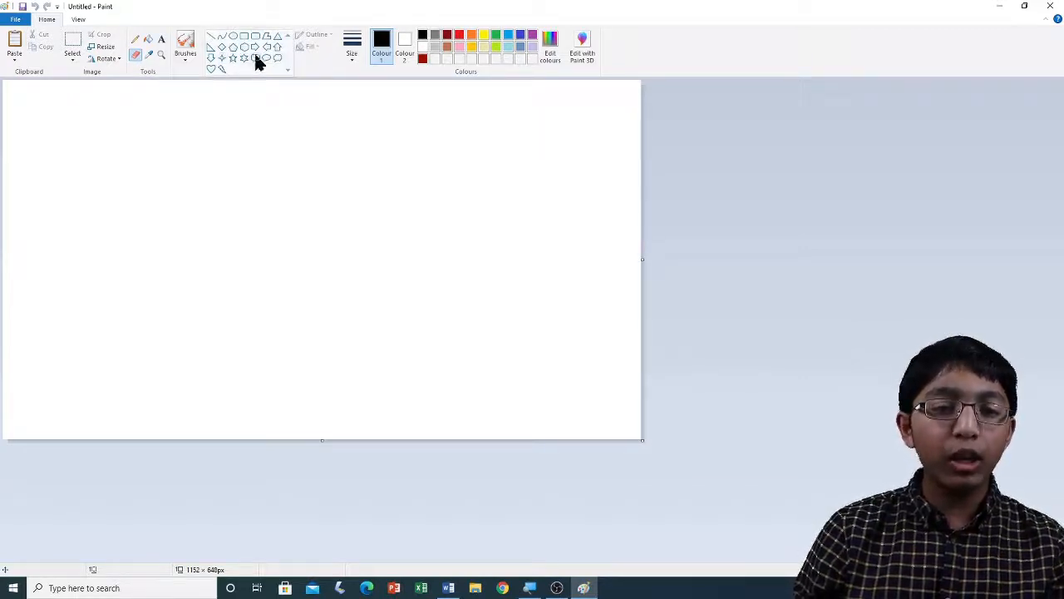
click(211, 37)
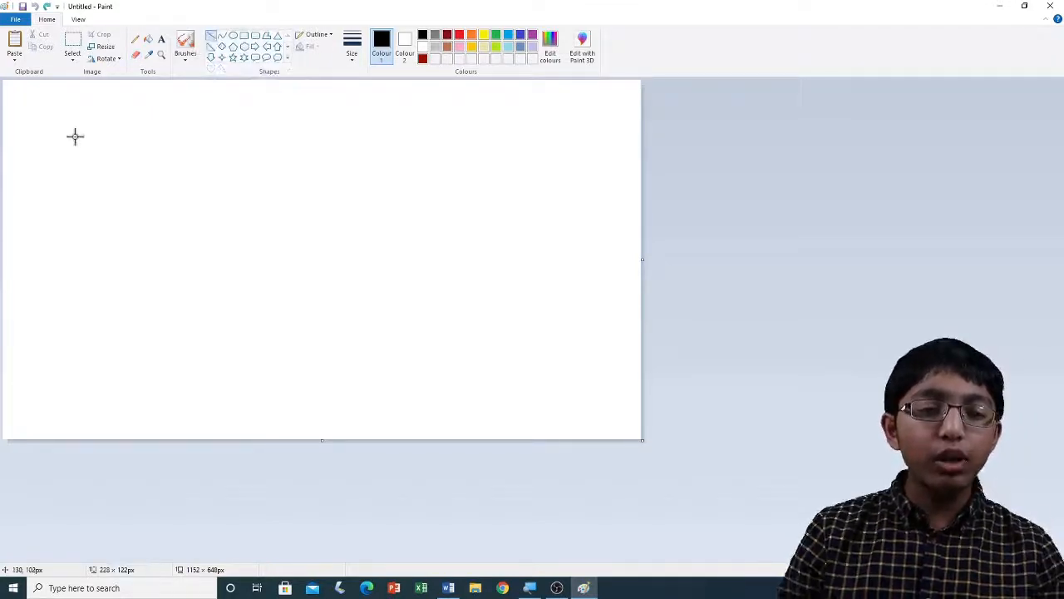
mouse_move(88, 151)
mouse_down()
mouse_move(164, 257)
mouse_move(195, 236)
mouse_move(208, 204)
mouse_move(194, 133)
mouse_move(219, 242)
mouse_move(230, 182)
mouse_move(178, 99)
mouse_move(87, 86)
mouse_move(28, 95)
mouse_move(11, 208)
mouse_move(67, 283)
mouse_move(214, 242)
mouse_move(227, 205)
mouse_move(149, 175)
mouse_move(167, 190)
mouse_up()
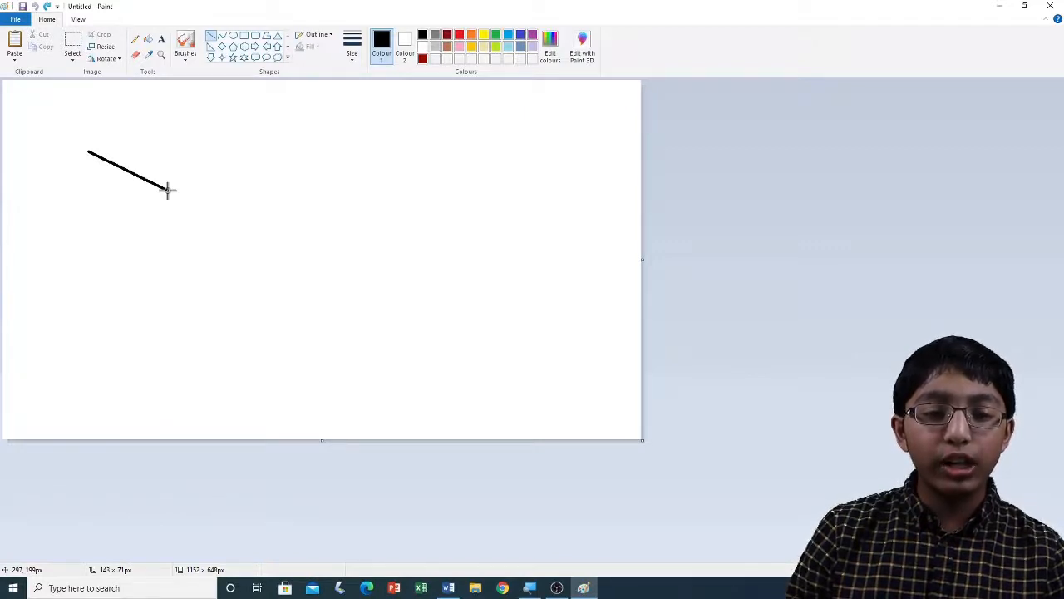
drag(167, 190, 167, 186)
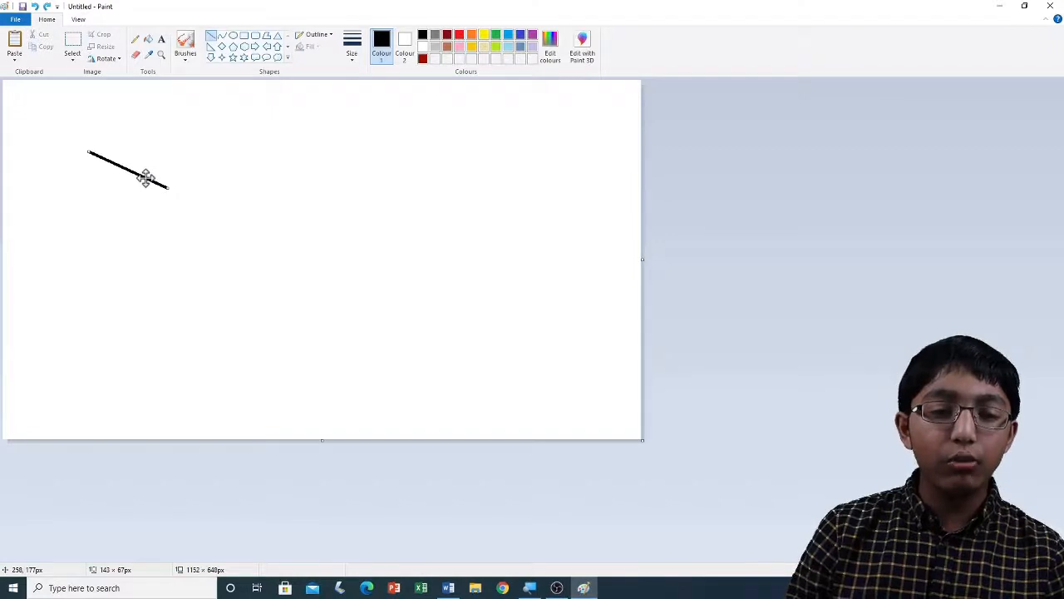
Step: Move the line toward the canvas centre and swing its lower end to the other side, making it about 189 × 43 px
drag(145, 177, 340, 238)
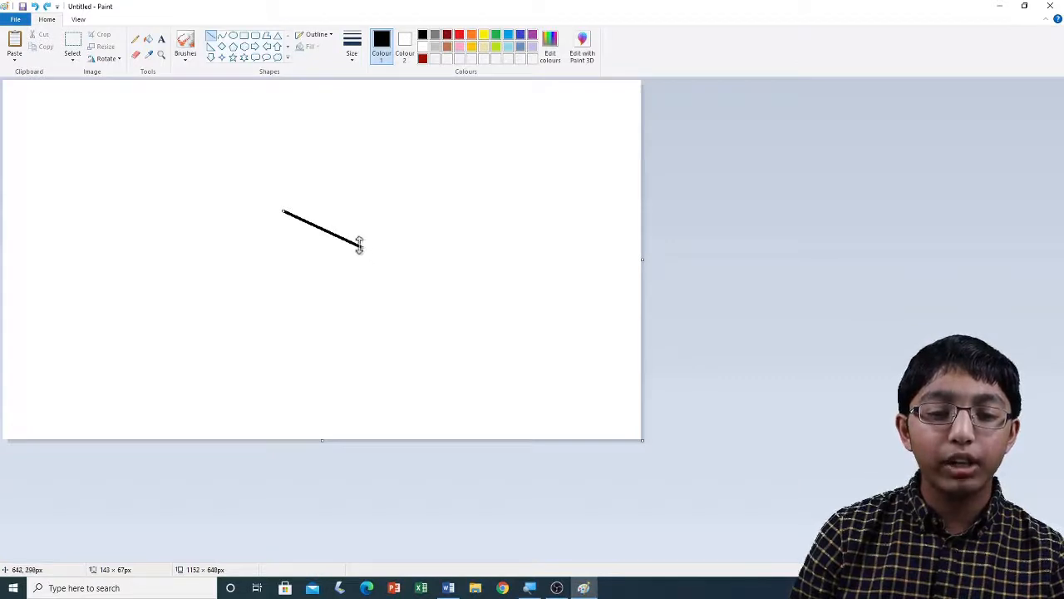
drag(363, 247, 179, 188)
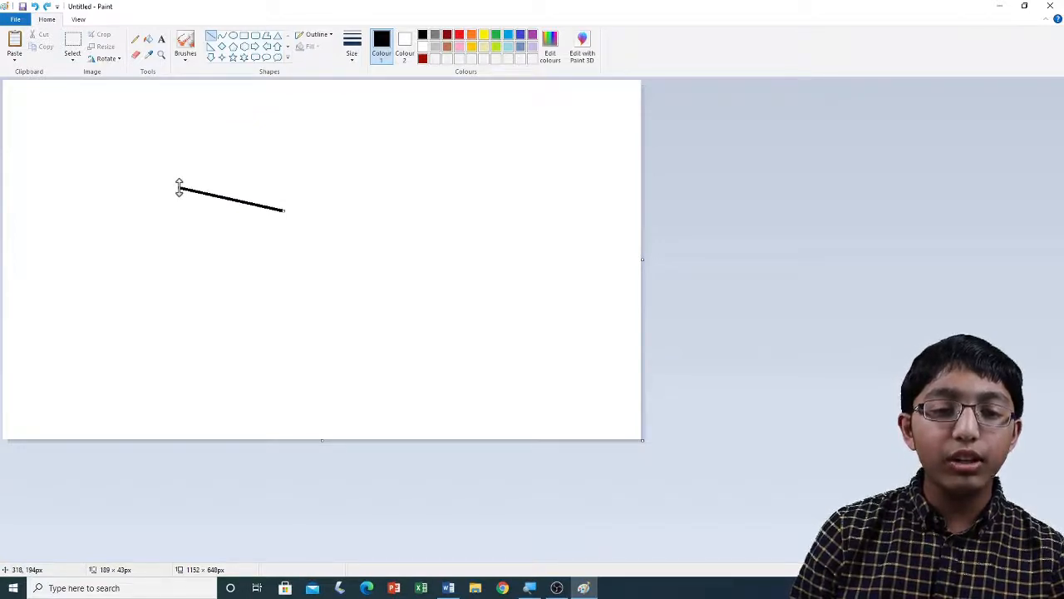
Step: Draw a black rectangle about 317 × 309 px beside the line and reshape it to about 284 × 346 px
click(402, 149)
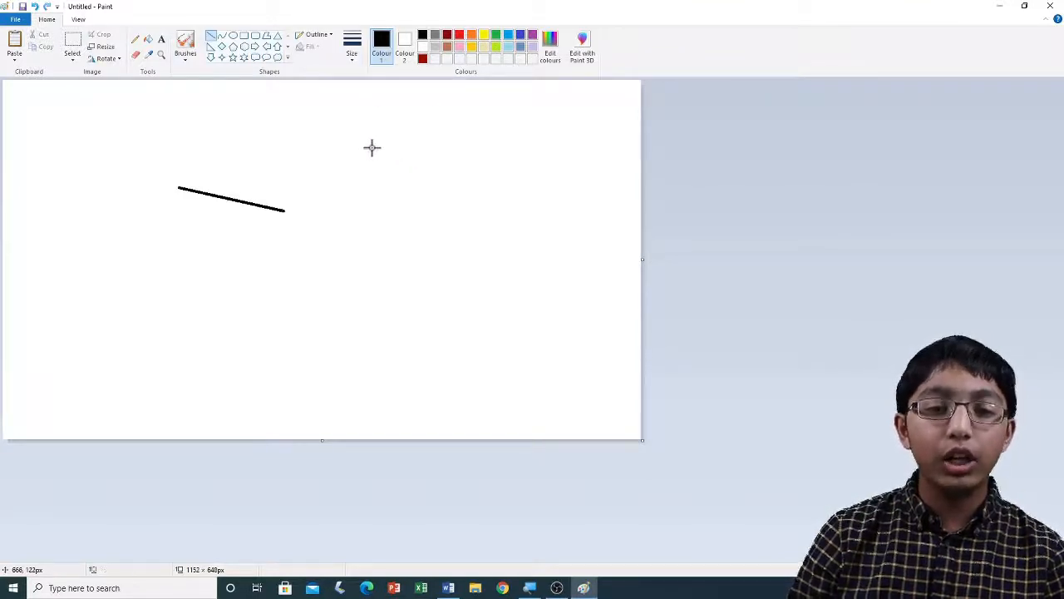
click(244, 37)
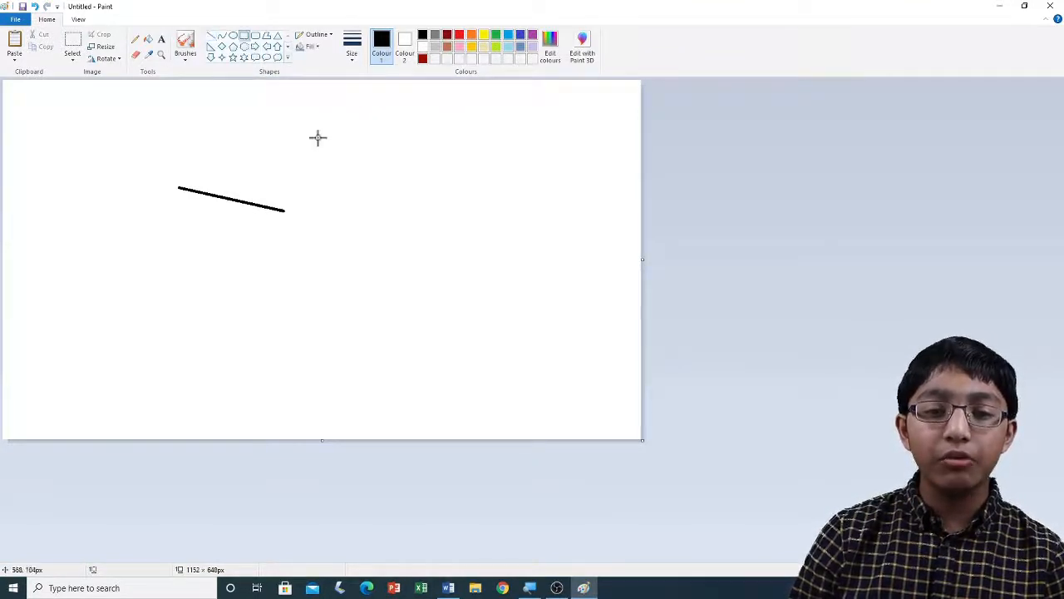
drag(375, 160, 551, 332)
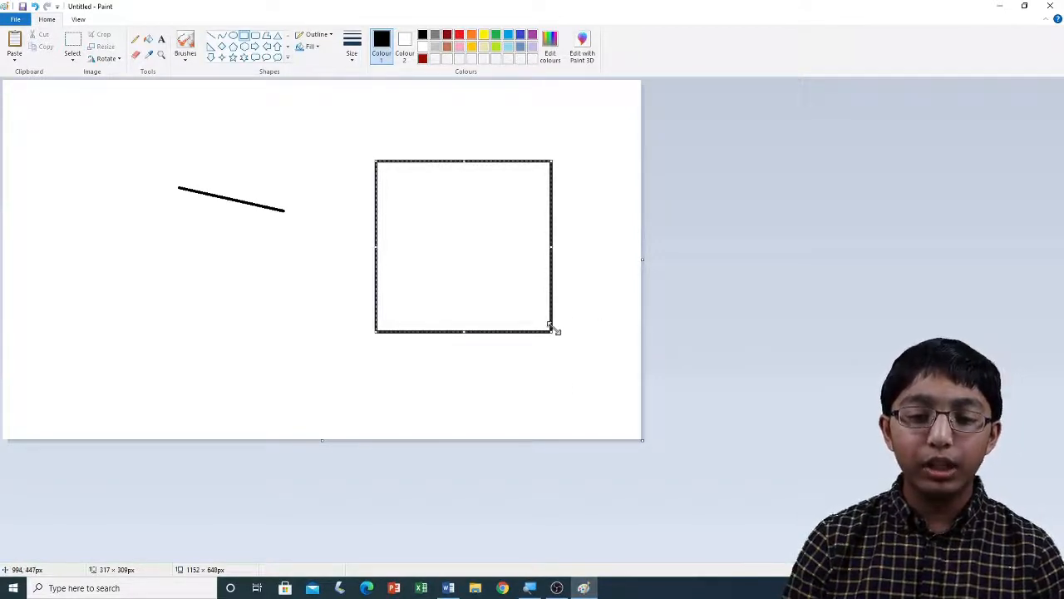
drag(556, 332, 533, 359)
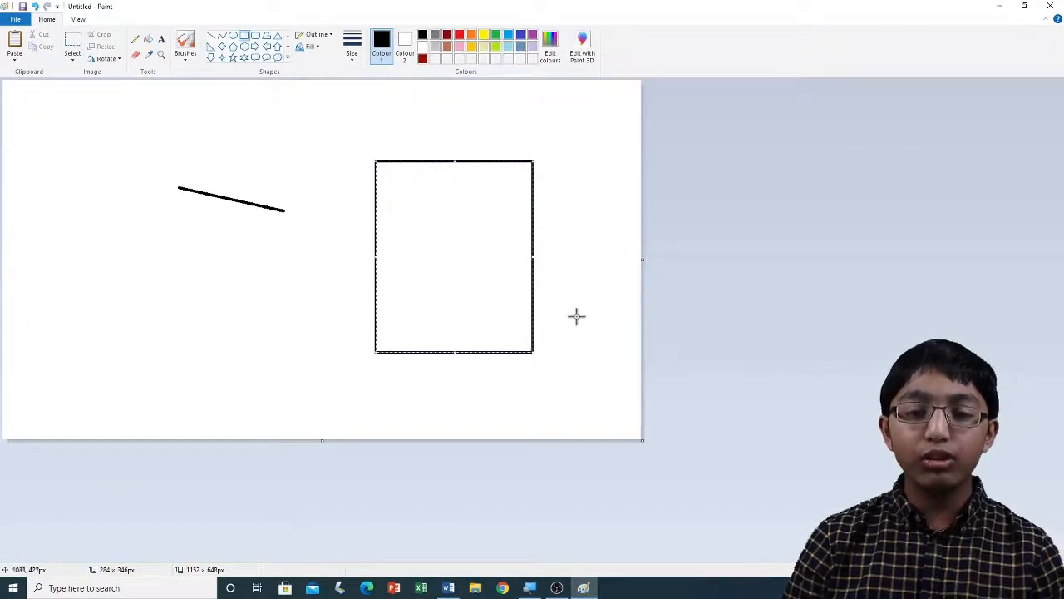
click(619, 279)
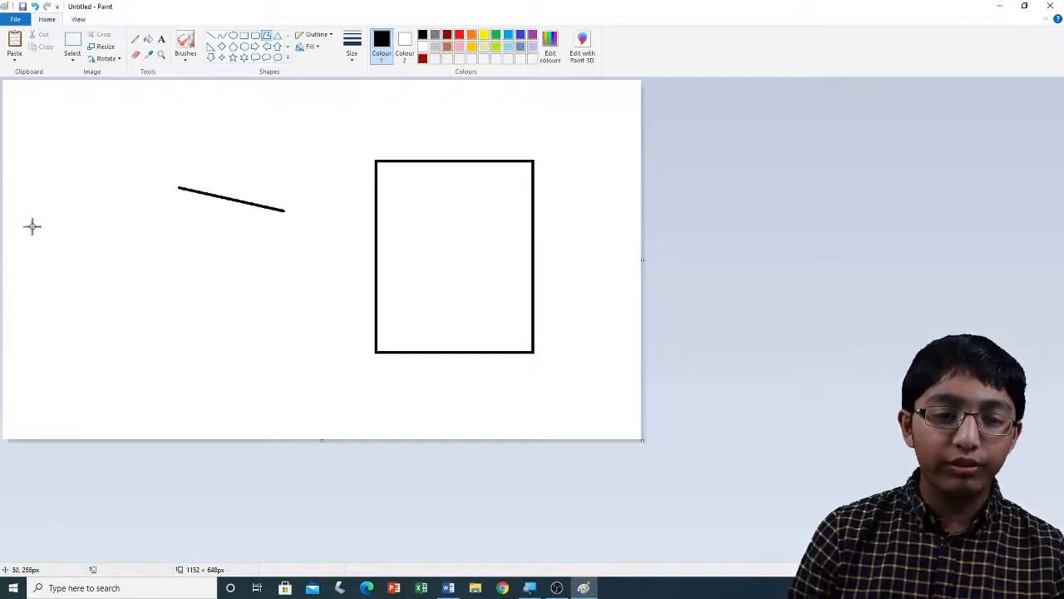
Step: Draw a closed irregular black polygon about 142 × 393 px near the canvas's left edge and shrink it to about 115 × 289 px
drag(33, 226, 45, 319)
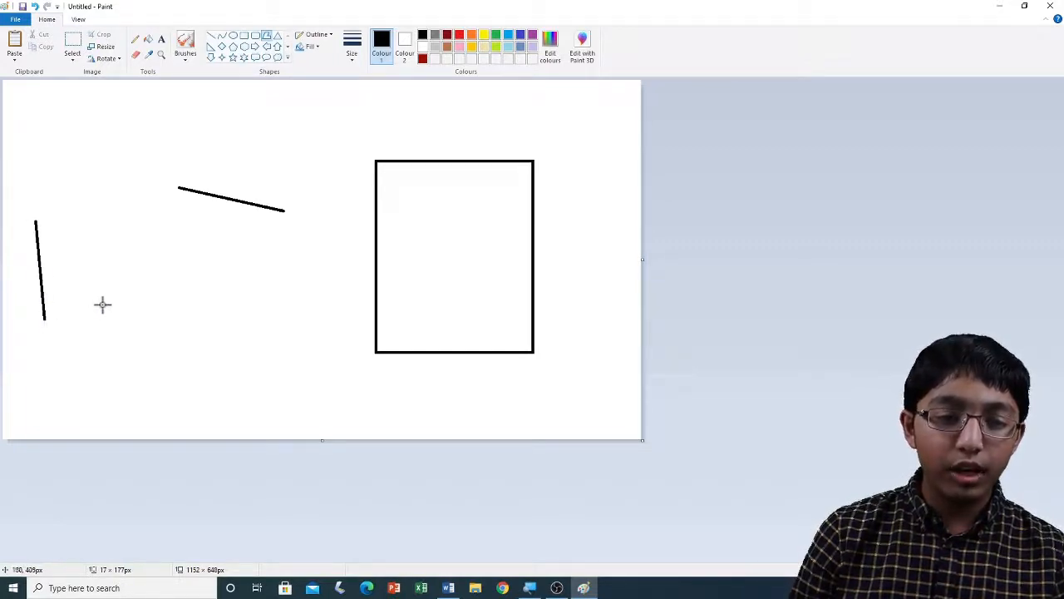
click(98, 288)
click(99, 243)
click(106, 187)
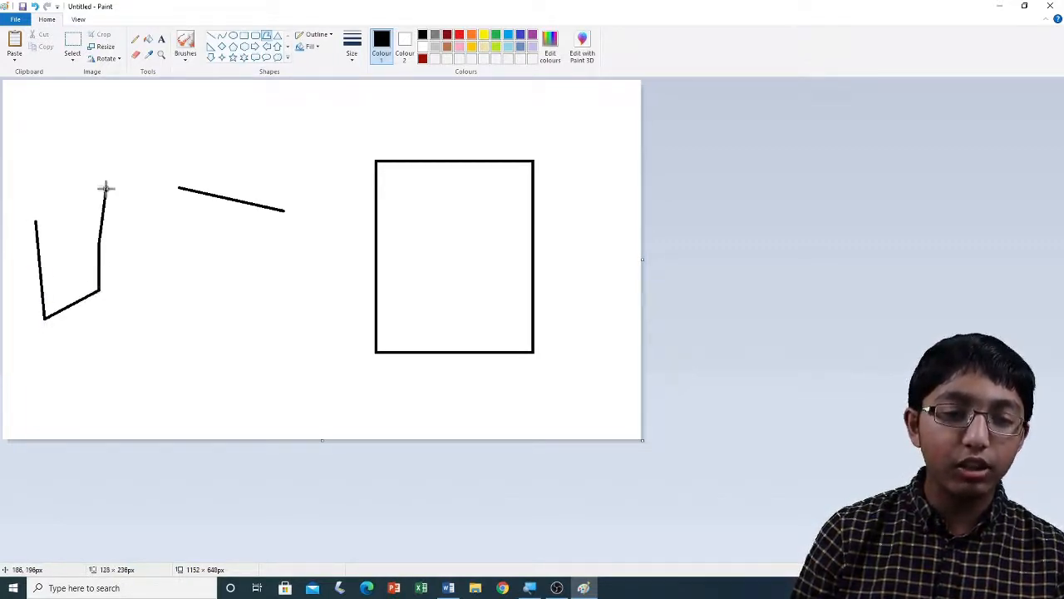
click(75, 150)
click(115, 122)
click(72, 102)
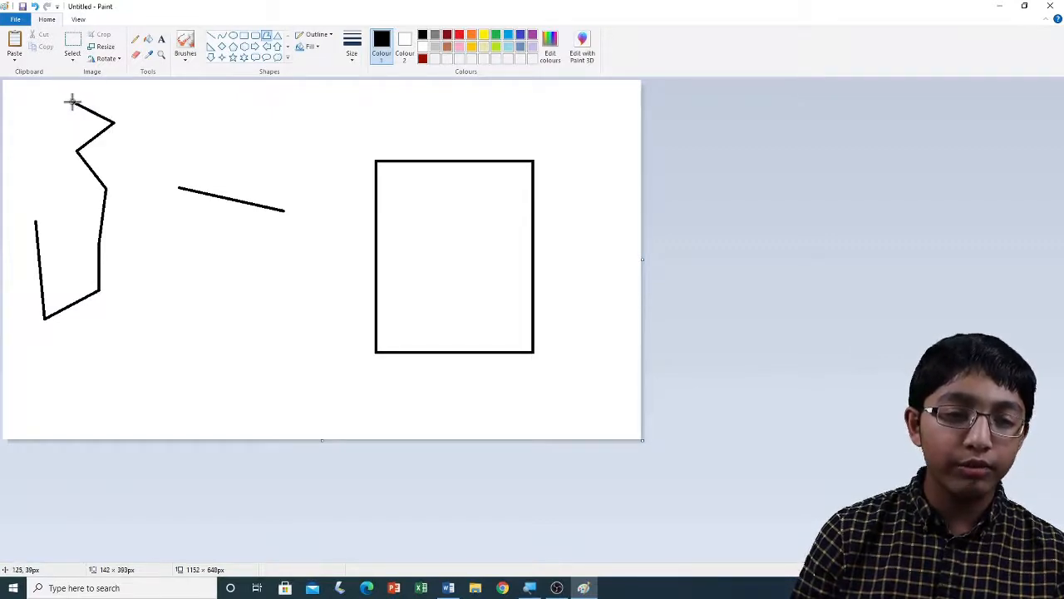
click(35, 221)
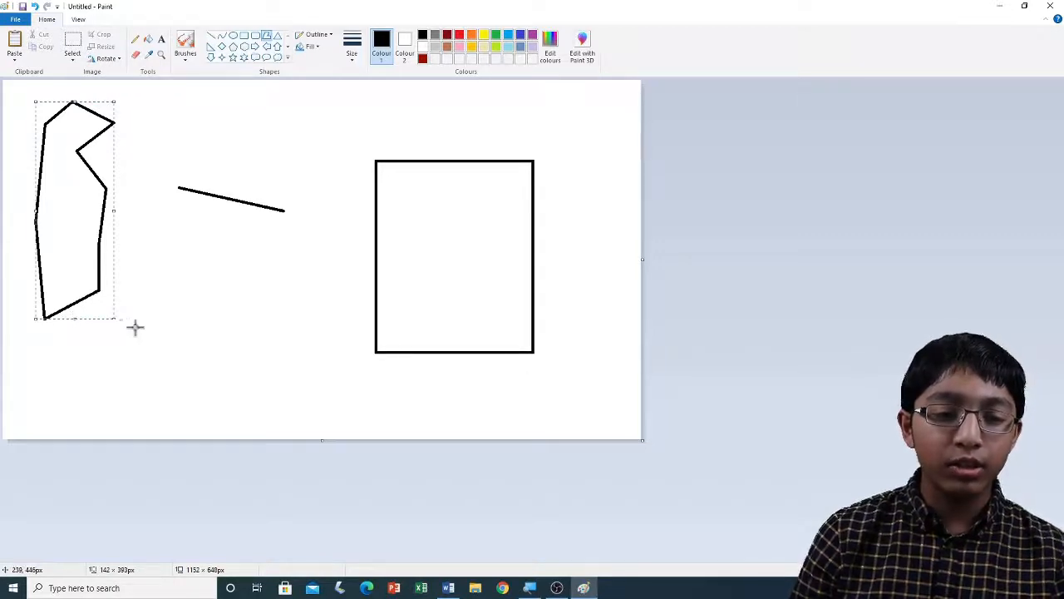
mouse_move(117, 320)
mouse_down()
mouse_move(138, 335)
mouse_move(123, 378)
mouse_move(120, 335)
mouse_up()
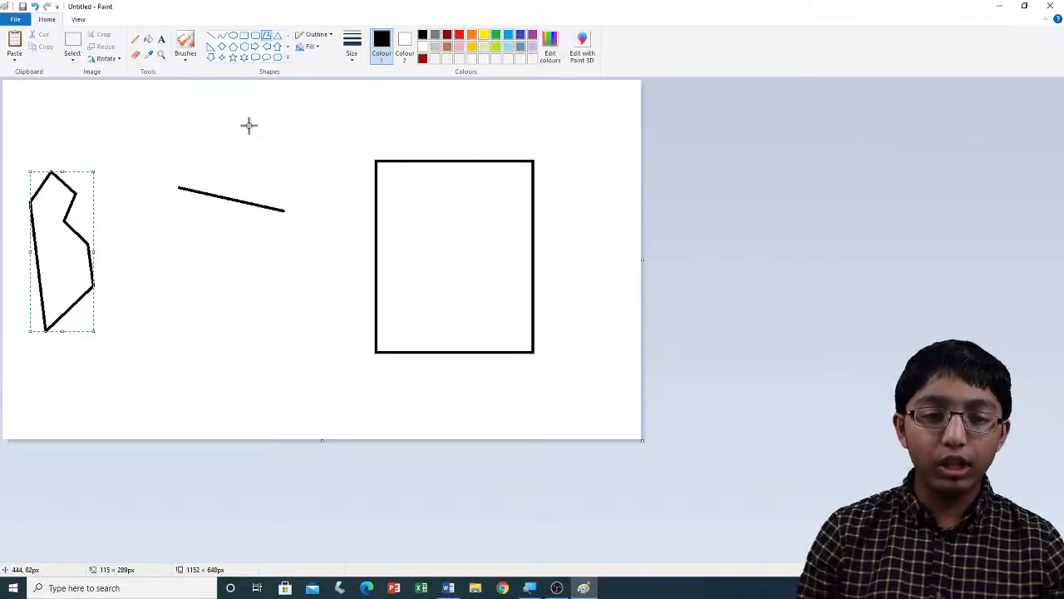
click(237, 166)
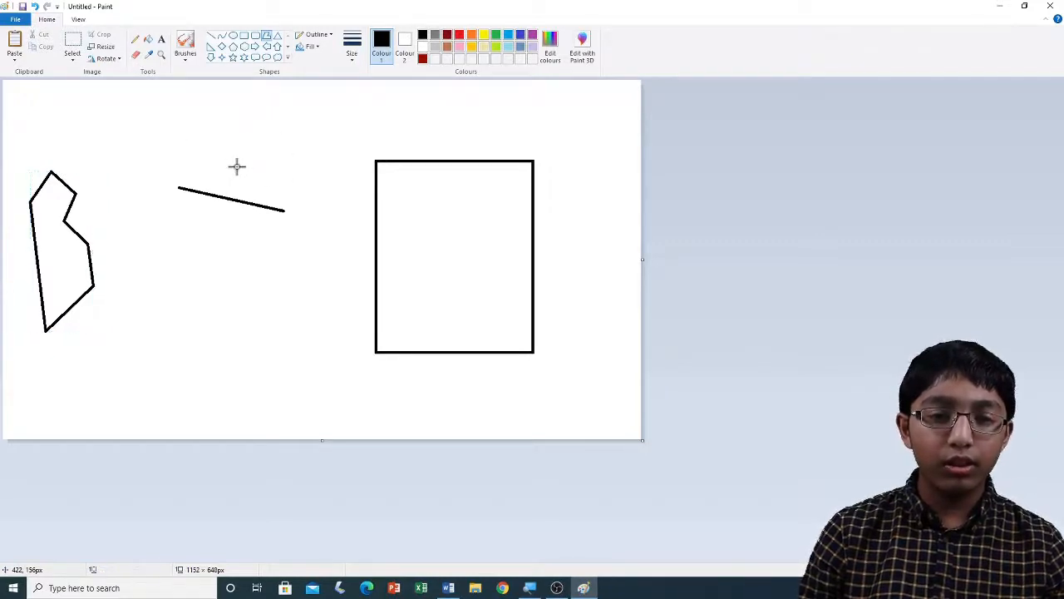
Step: Draw a black up arrow about 164 × 234 px below the diagonal line
click(288, 58)
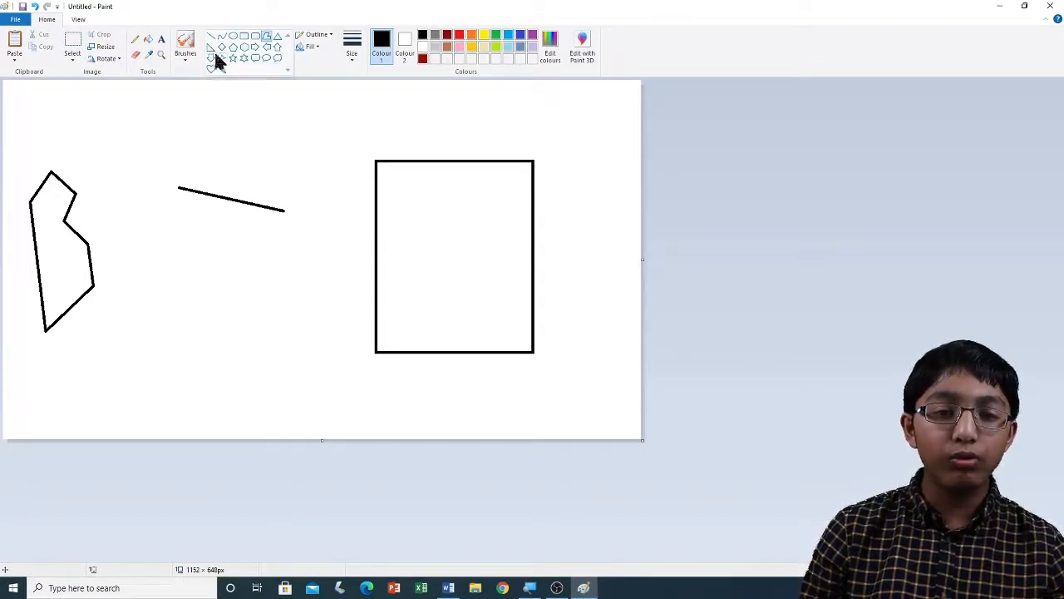
click(277, 48)
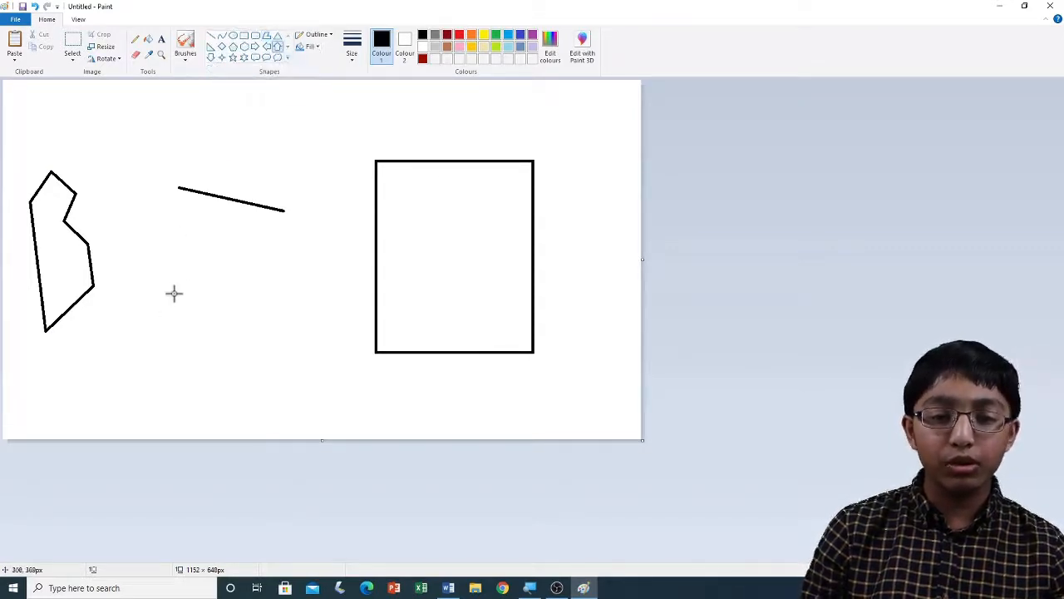
drag(178, 276, 270, 405)
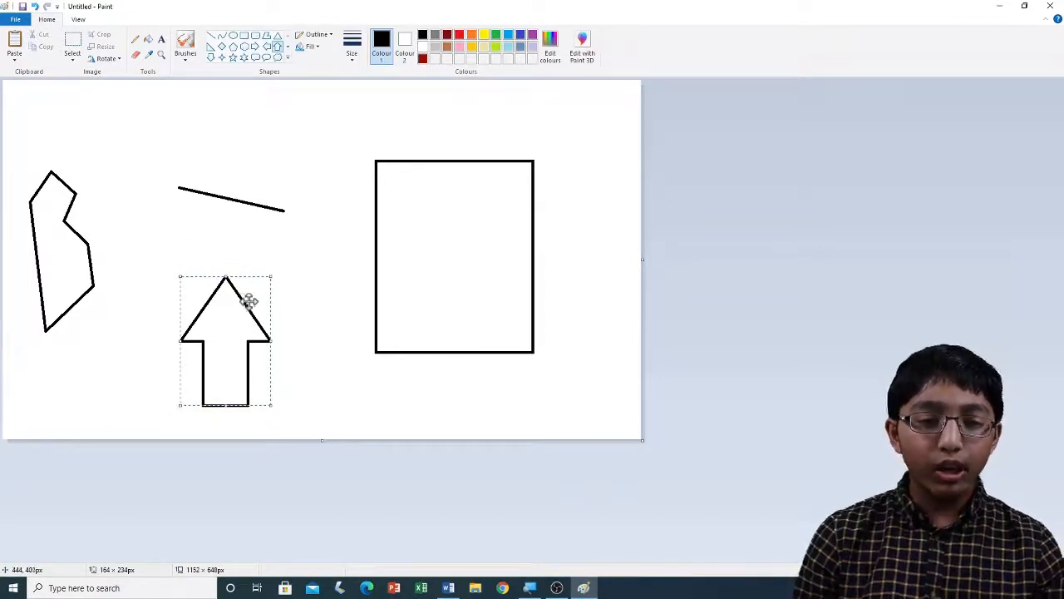
click(316, 222)
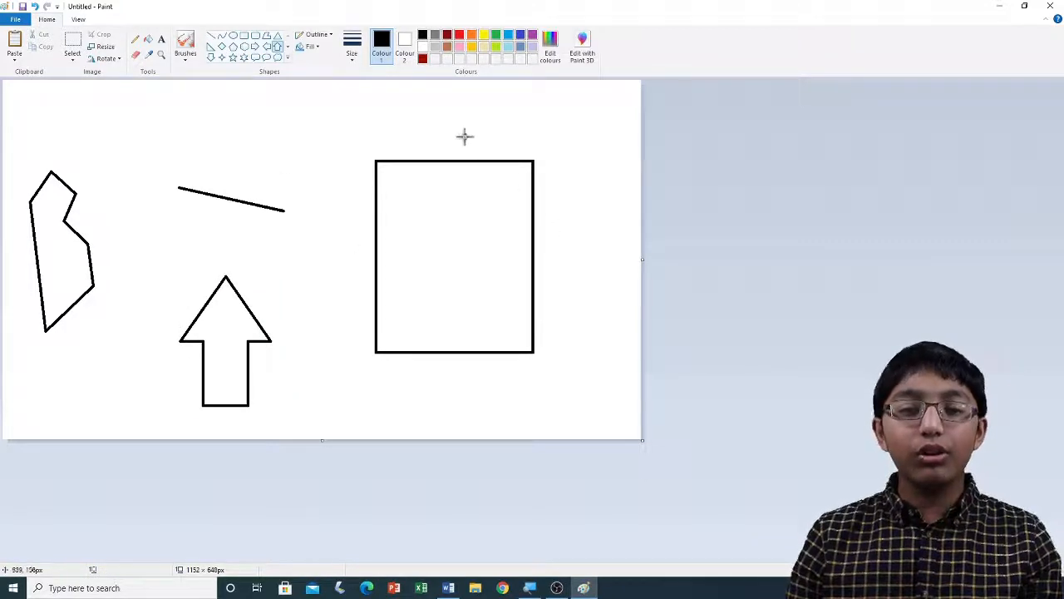
Step: Draw a hexagon about 149 × 161 px above the diagonal line and recolour its outline red
click(248, 47)
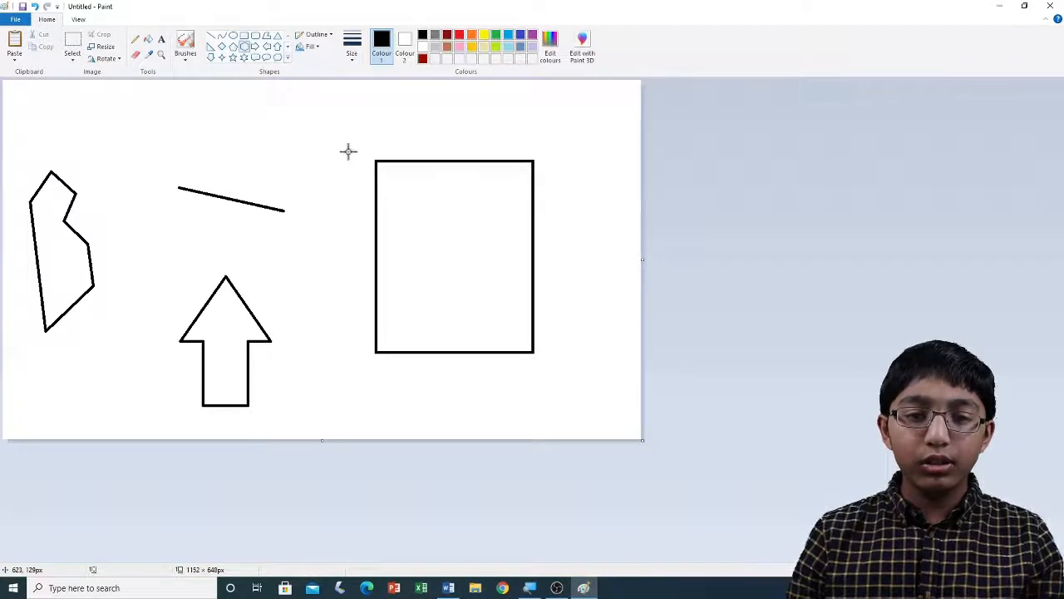
drag(239, 102, 323, 190)
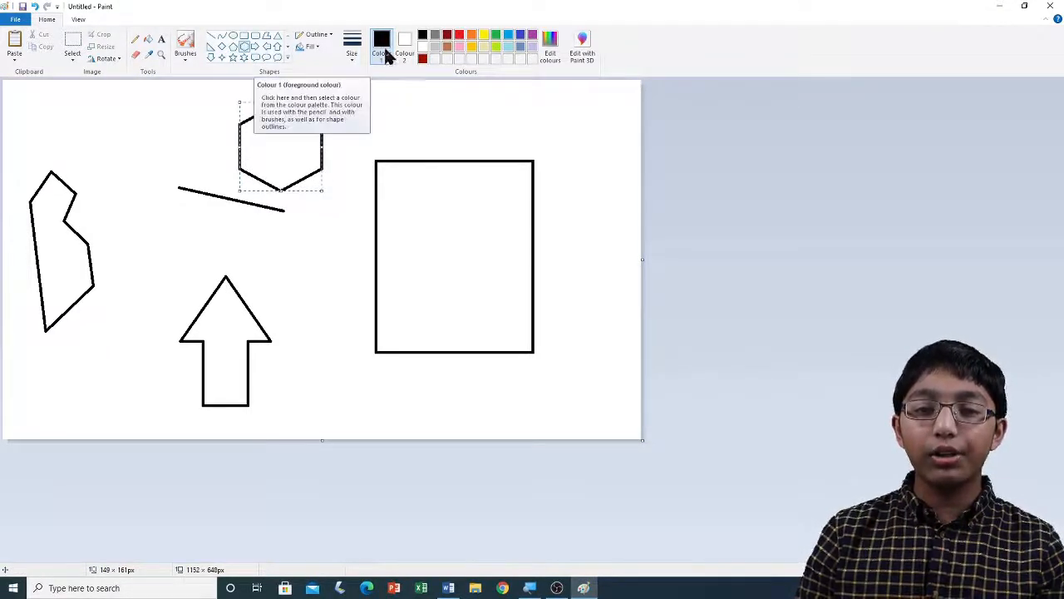
click(458, 37)
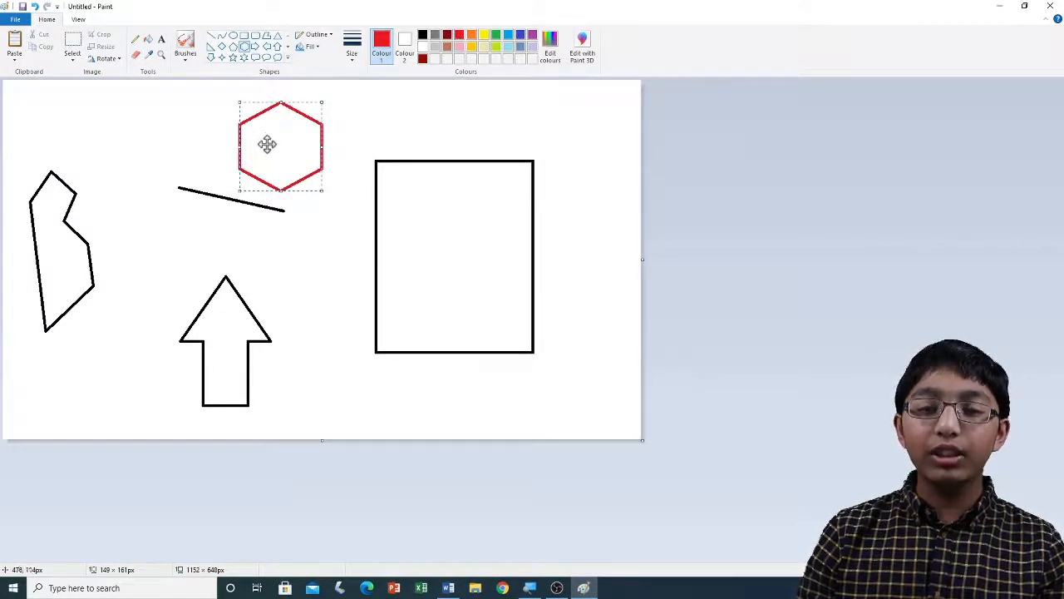
Step: Set Colour 2 to indigo and give the hexagon a solid colour fill
click(404, 52)
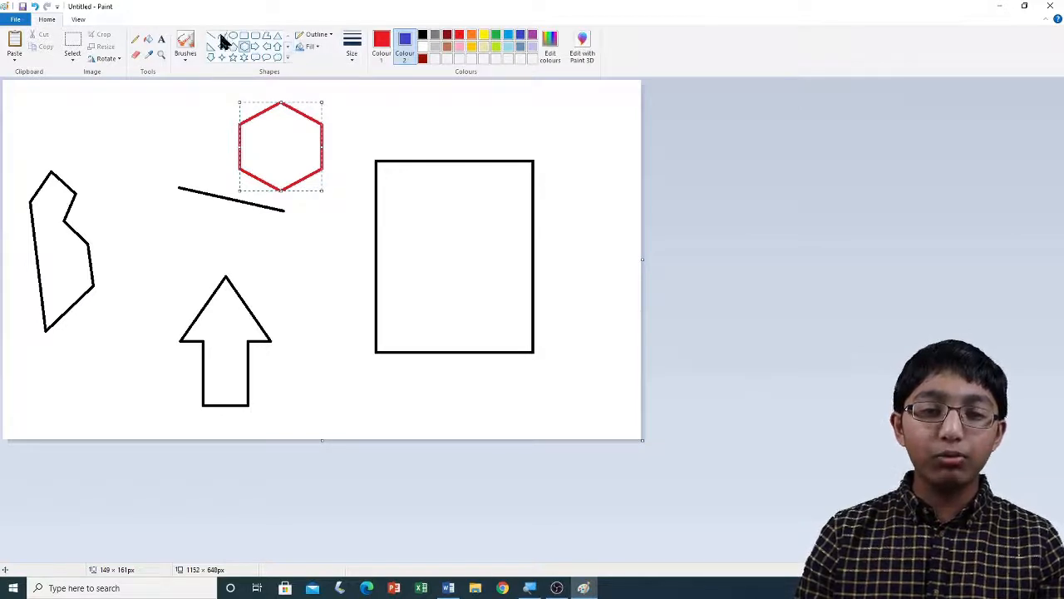
click(303, 50)
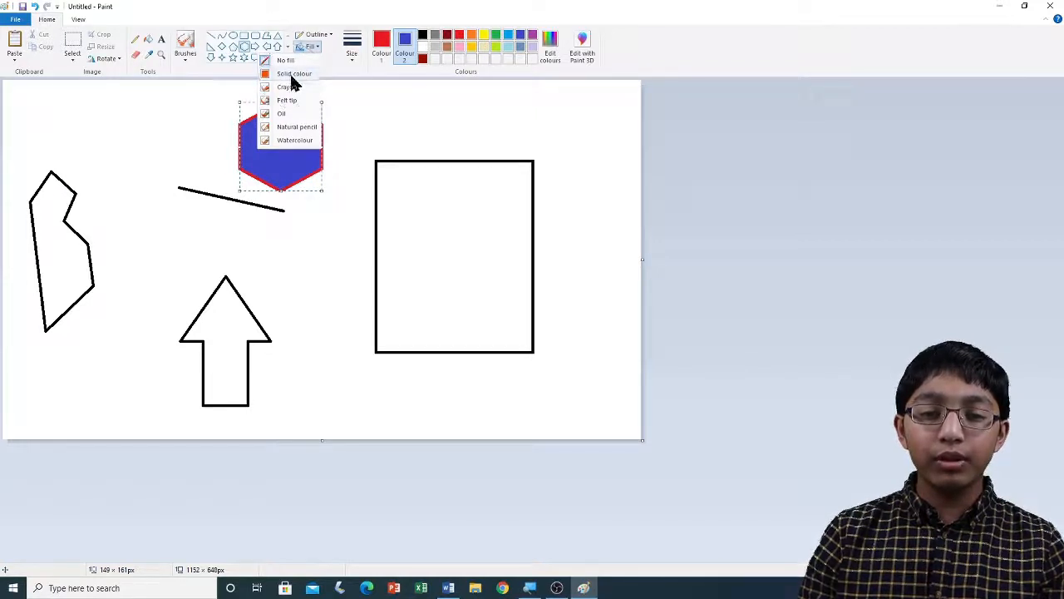
click(290, 75)
Step: Change the hexagon's fill style to Crayon and its fill colour to green
click(301, 46)
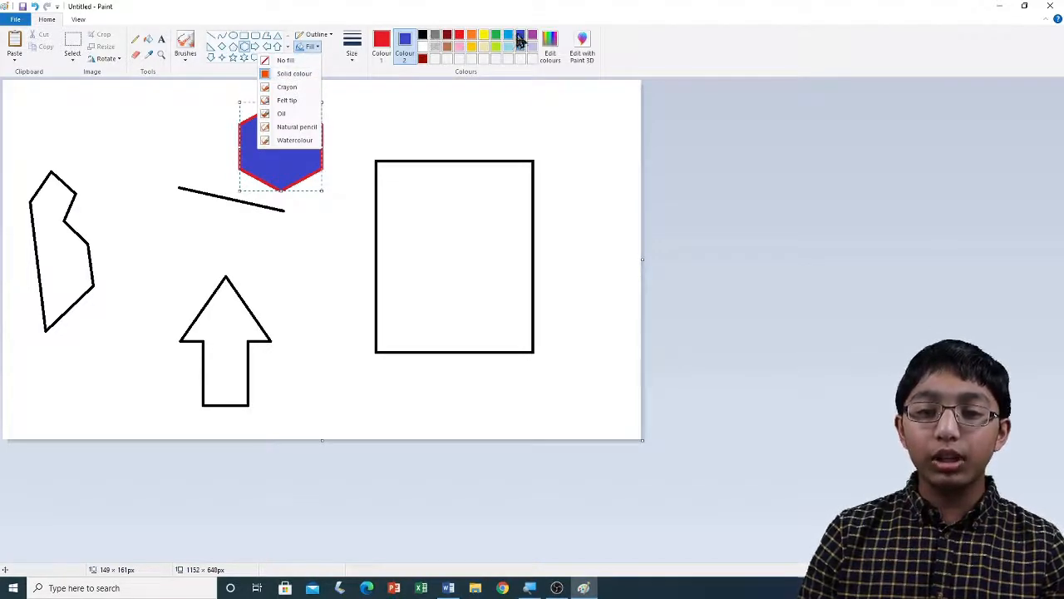
click(291, 87)
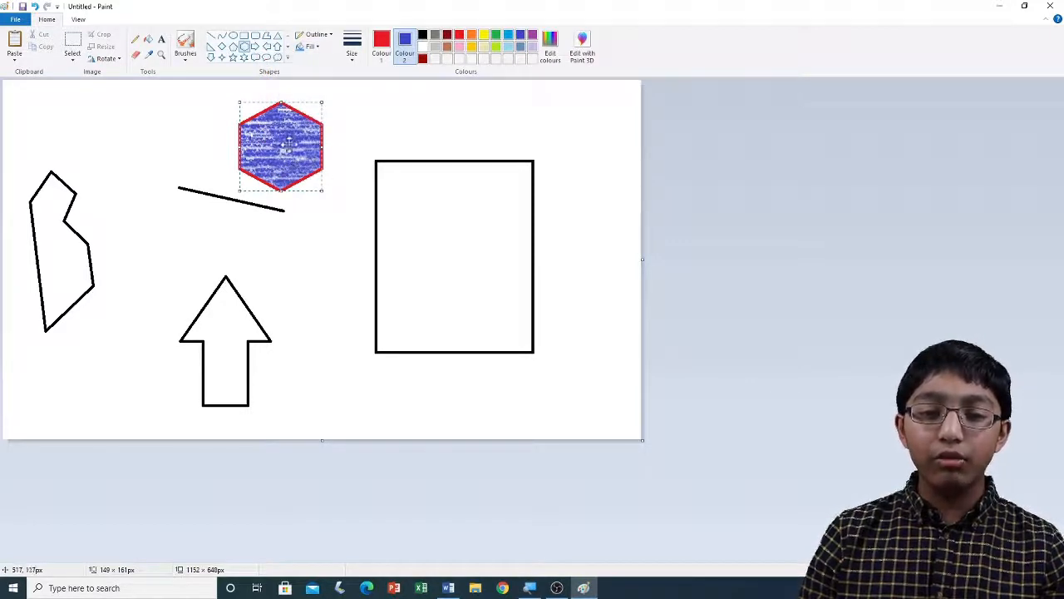
click(497, 35)
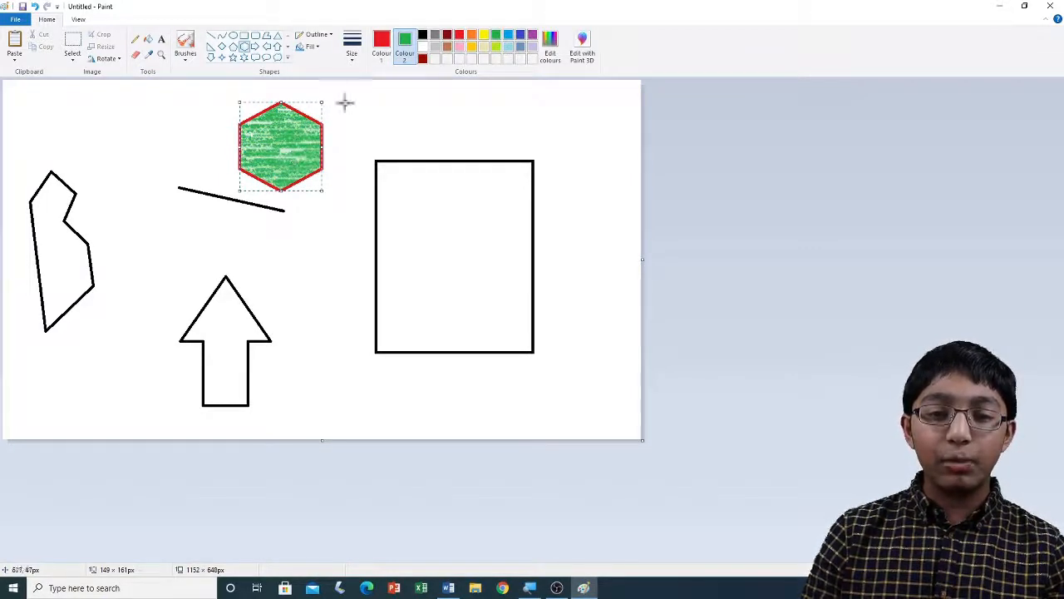
Step: Switch the hexagon's fill to solid colour, review the outline styles without changing them, and deselect the shape
click(318, 47)
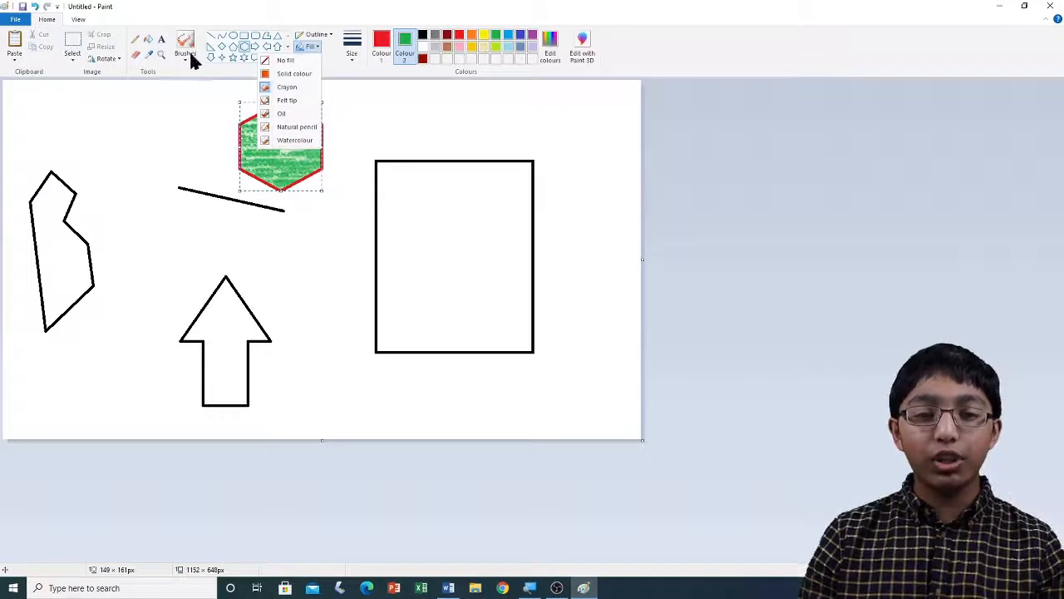
click(292, 73)
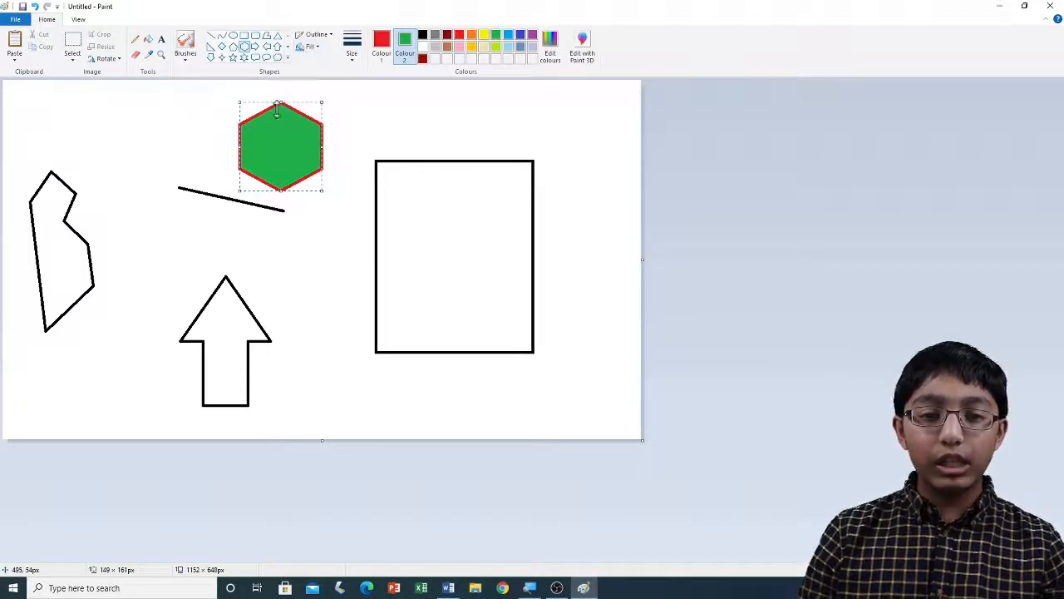
click(329, 37)
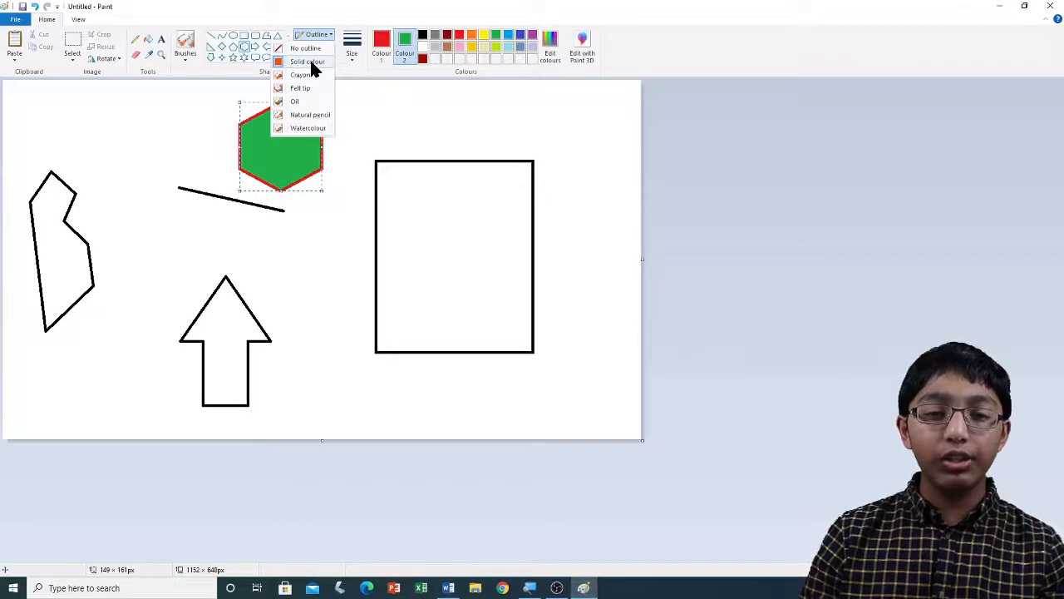
click(328, 38)
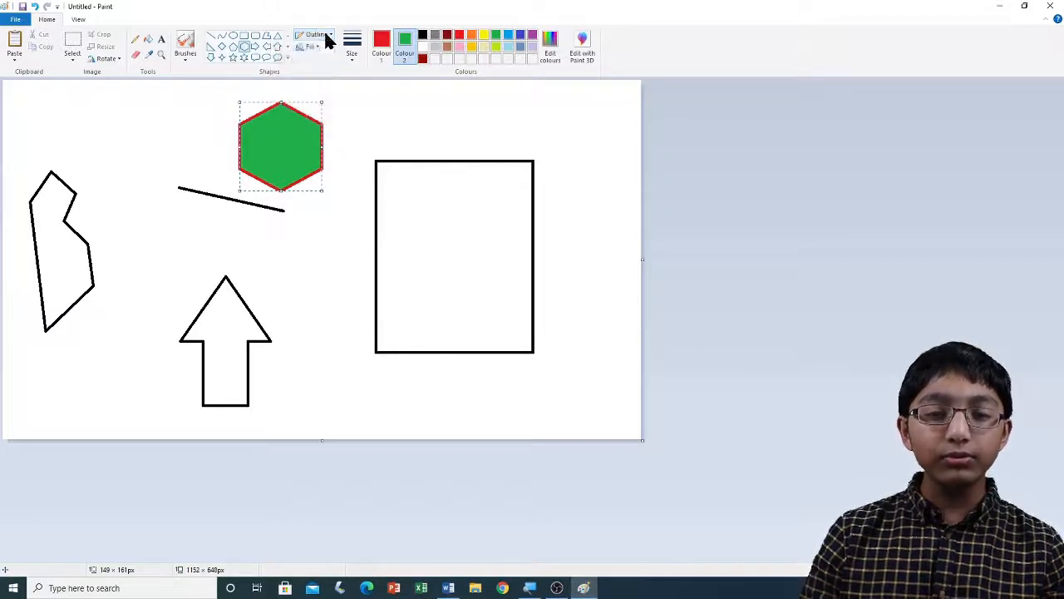
click(429, 110)
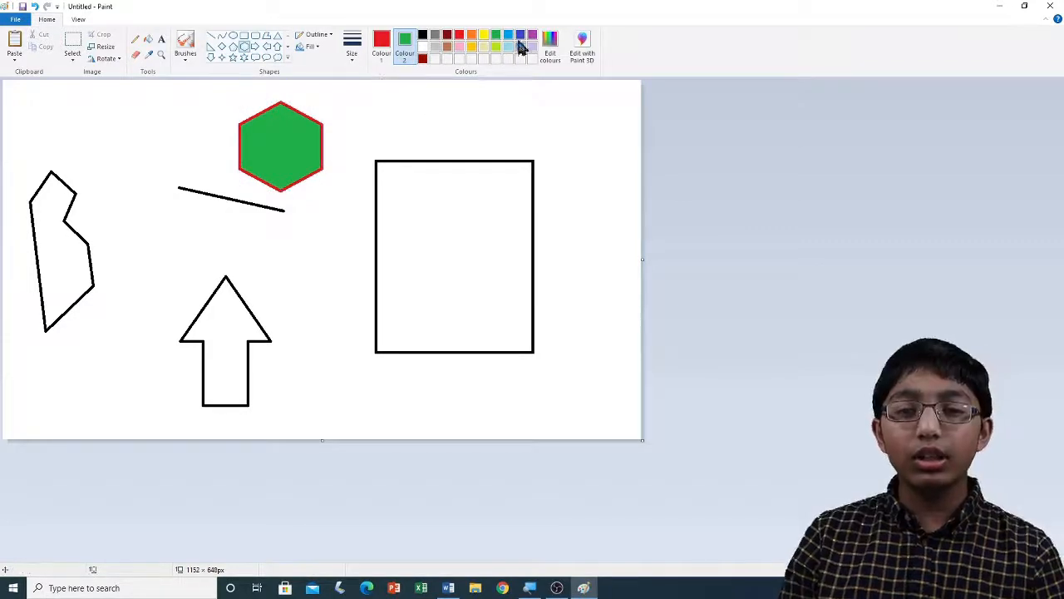
Step: Flood-fill the large rectangle with red from Colour 1, and refill it with green from Colour 2
click(383, 50)
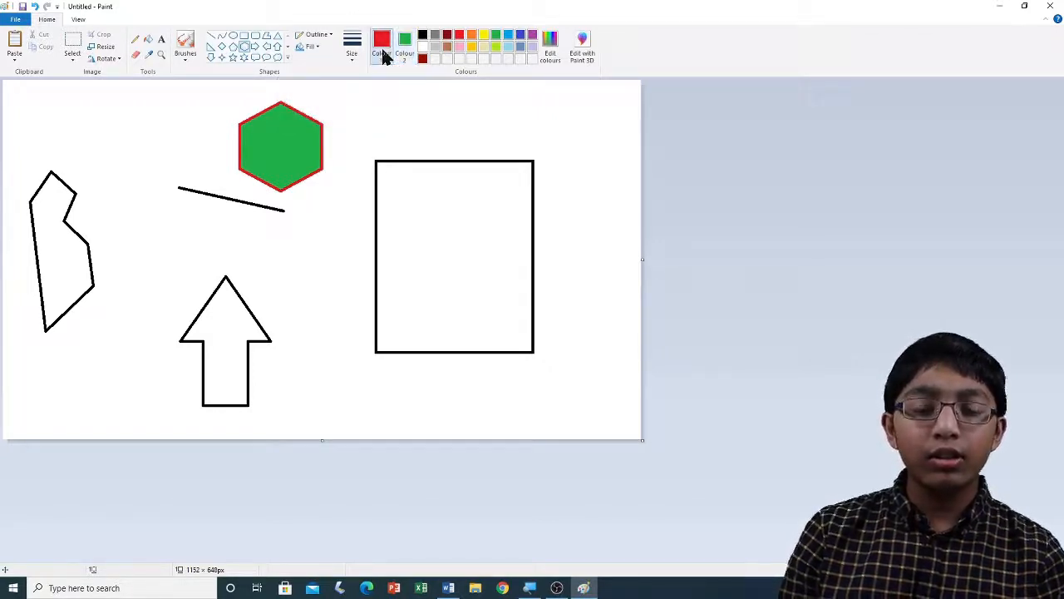
click(151, 43)
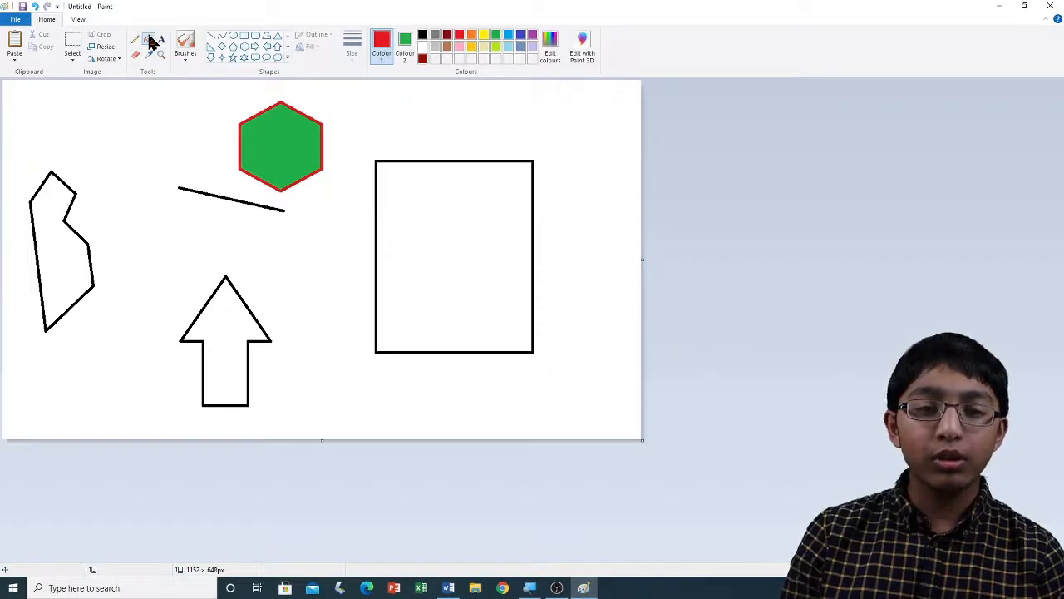
click(459, 208)
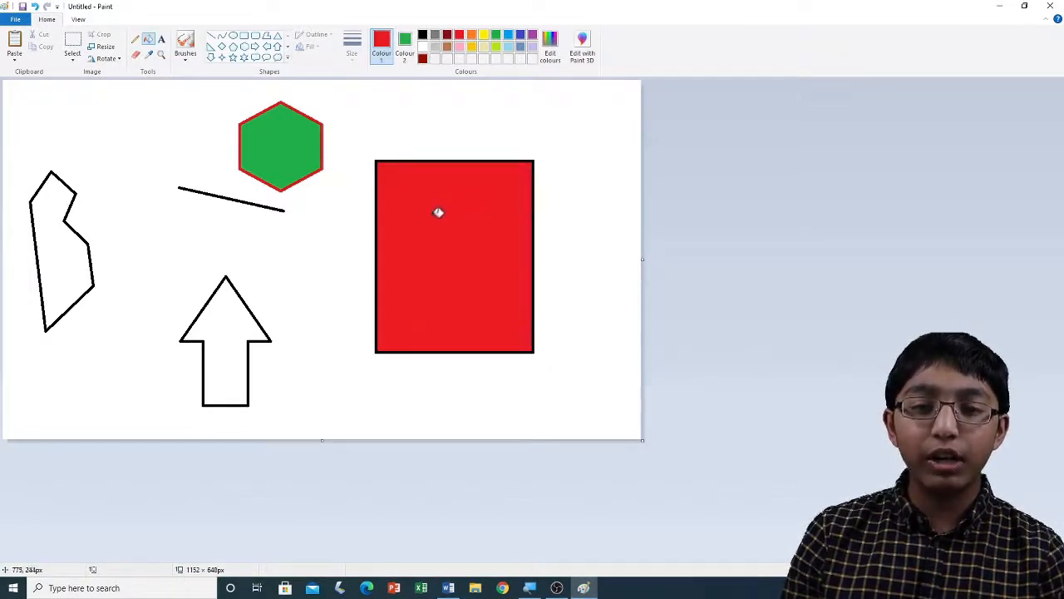
right_click(454, 210)
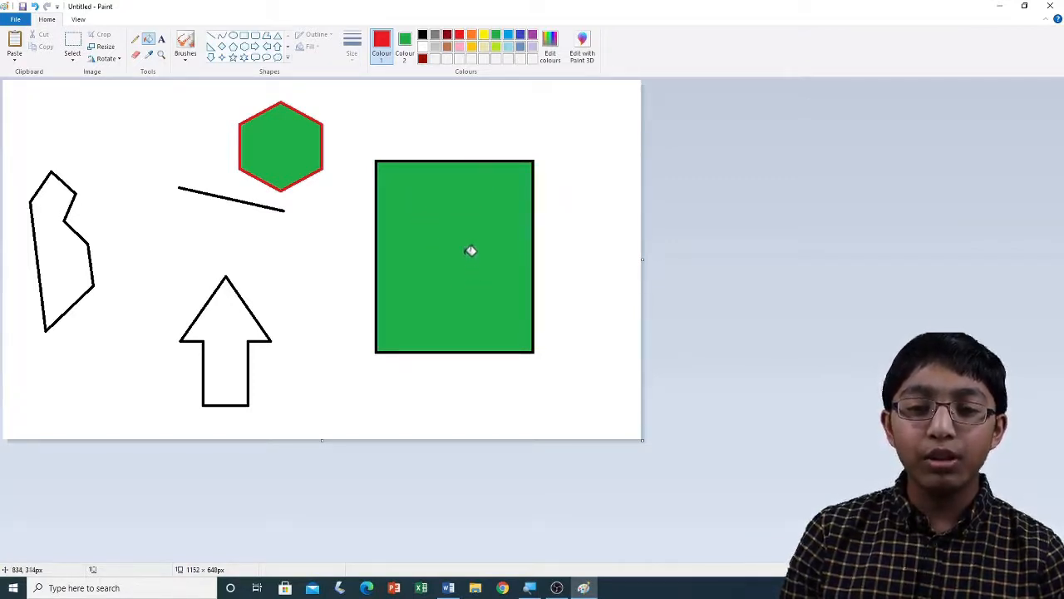
Step: With the Pencil, draw a red Colour 1 curve around the diagonal line's left end and a green Colour 2 curve beside the arrow
click(136, 40)
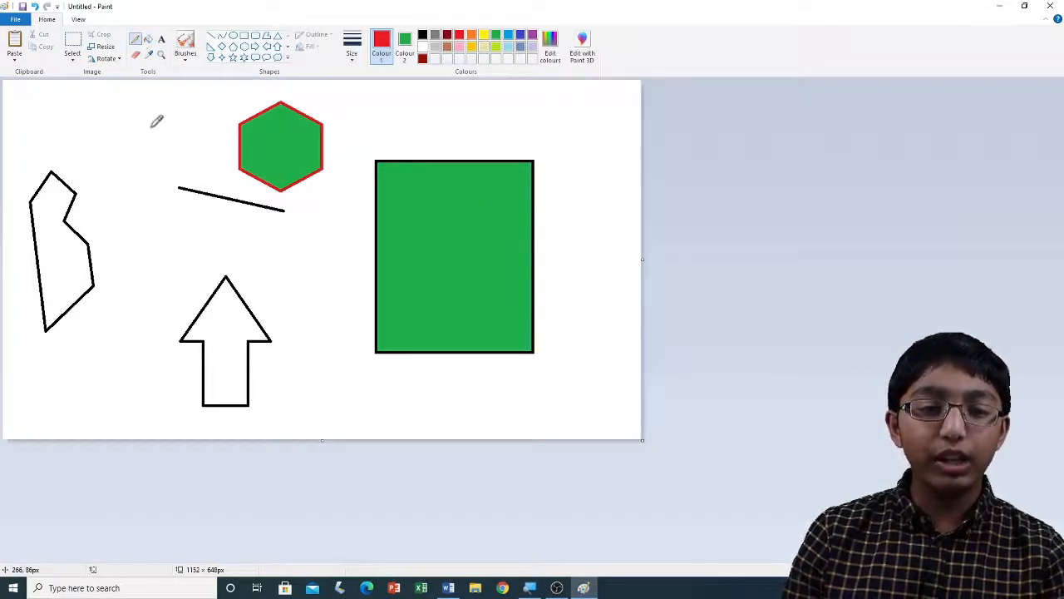
mouse_move(152, 130)
mouse_down()
mouse_move(169, 226)
mouse_move(228, 244)
mouse_up()
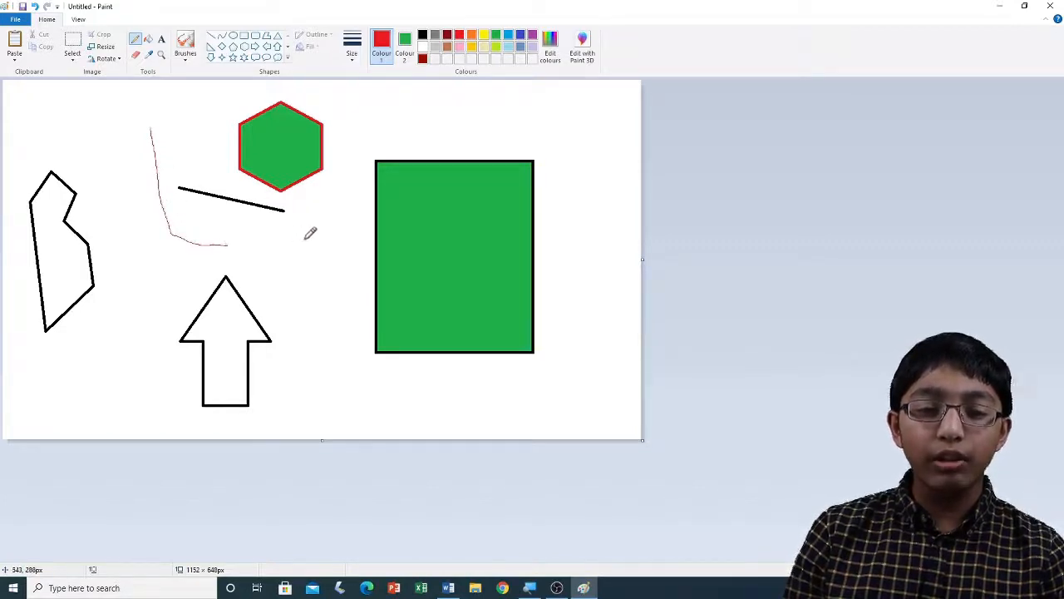
mouse_move(302, 247)
mouse_down()
mouse_move(337, 369)
mouse_move(401, 384)
mouse_up()
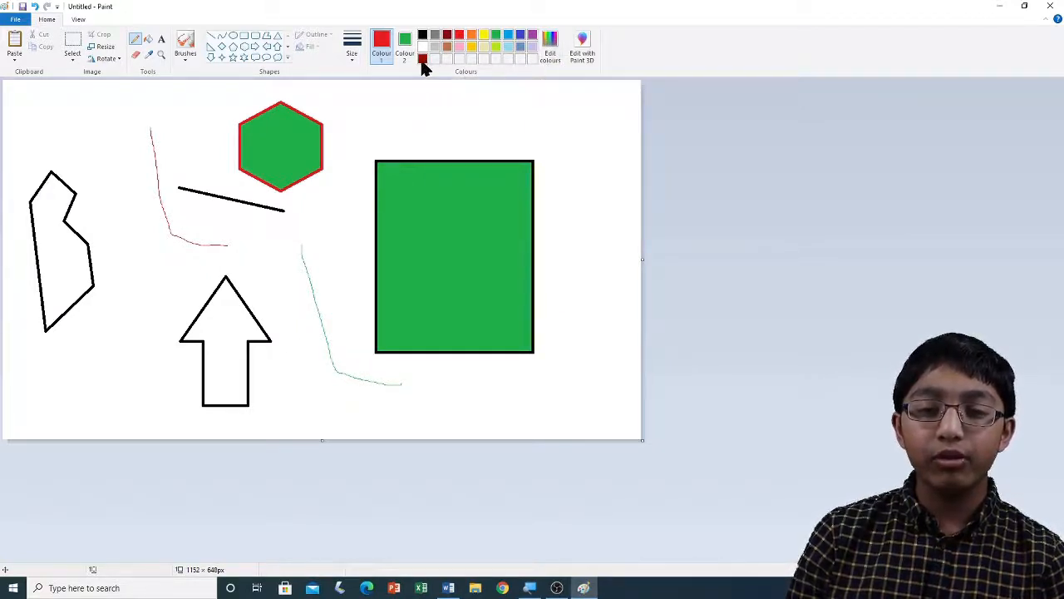
Step: Set Colour 1 to a custom bright green with red 40, green 225 and blue 87
click(543, 58)
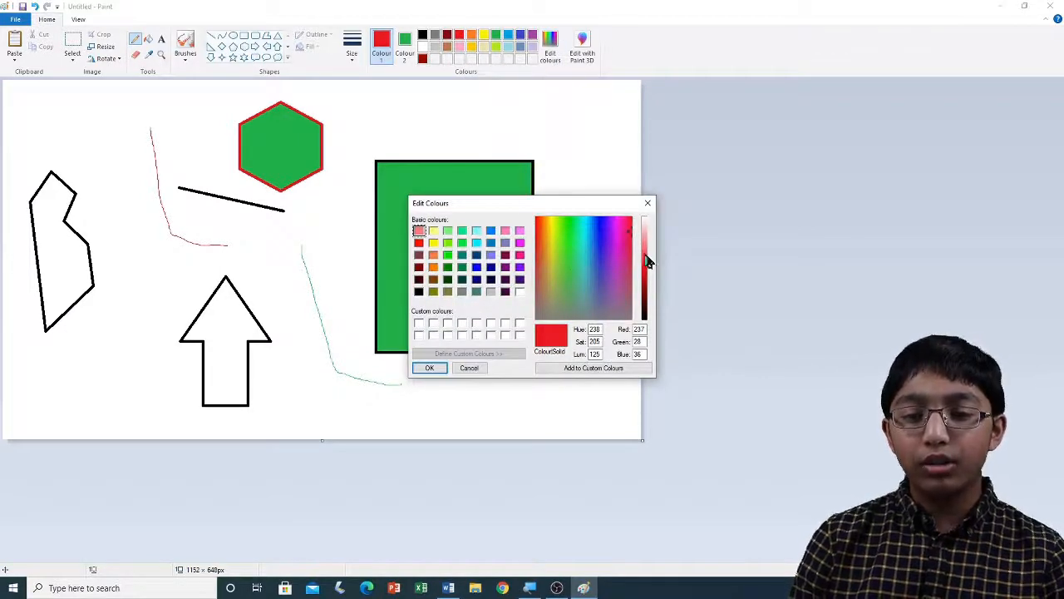
click(571, 240)
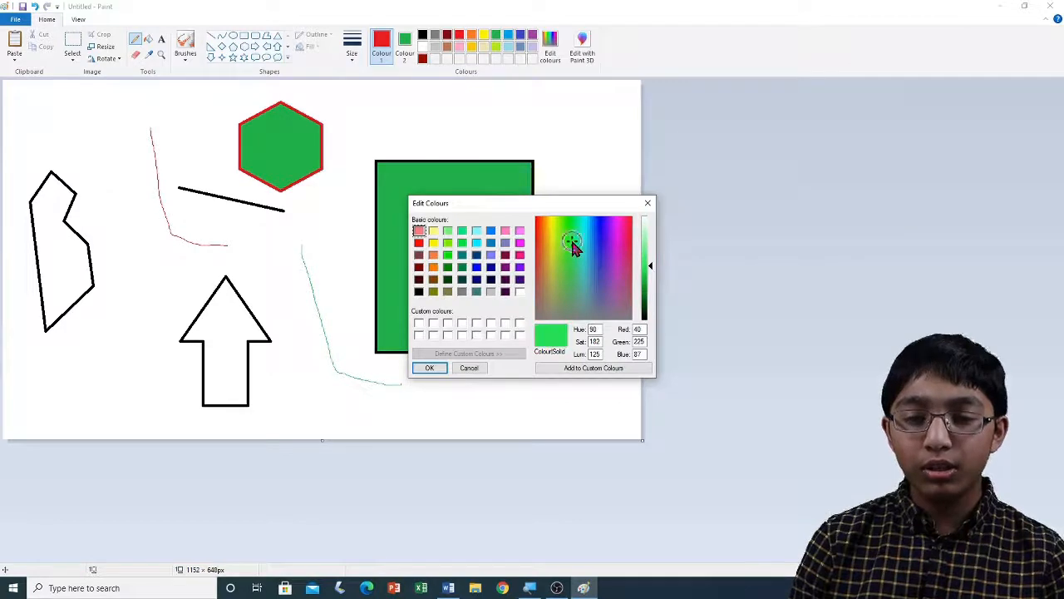
click(428, 369)
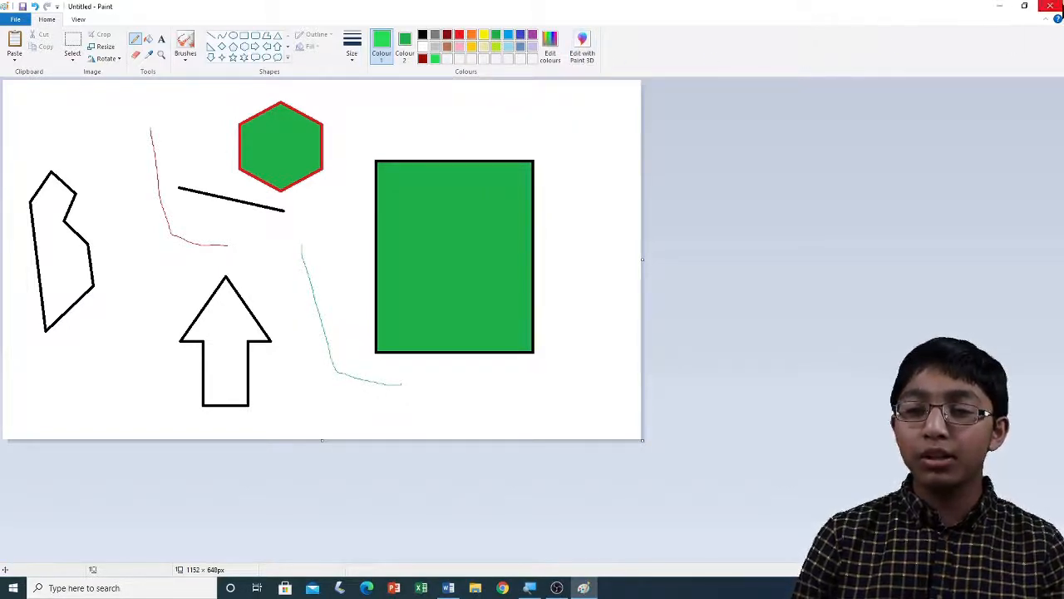
Step: Close Paint without saving the changes to the untitled drawing
click(1050, 6)
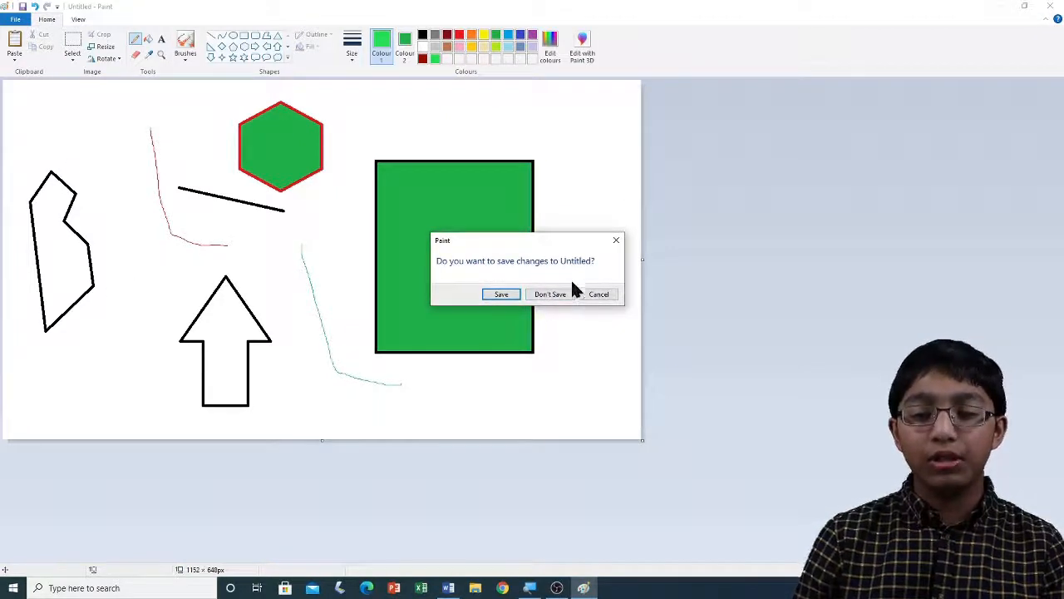
click(557, 297)
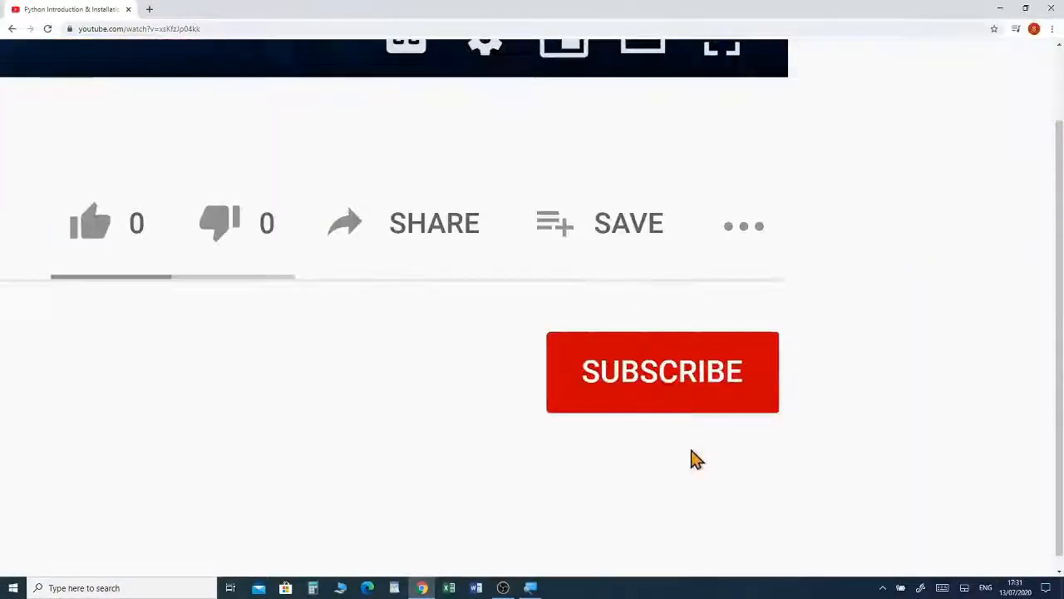
Step: On the YouTube video page, subscribe to the channel with all notifications turned on, and like the video
click(685, 400)
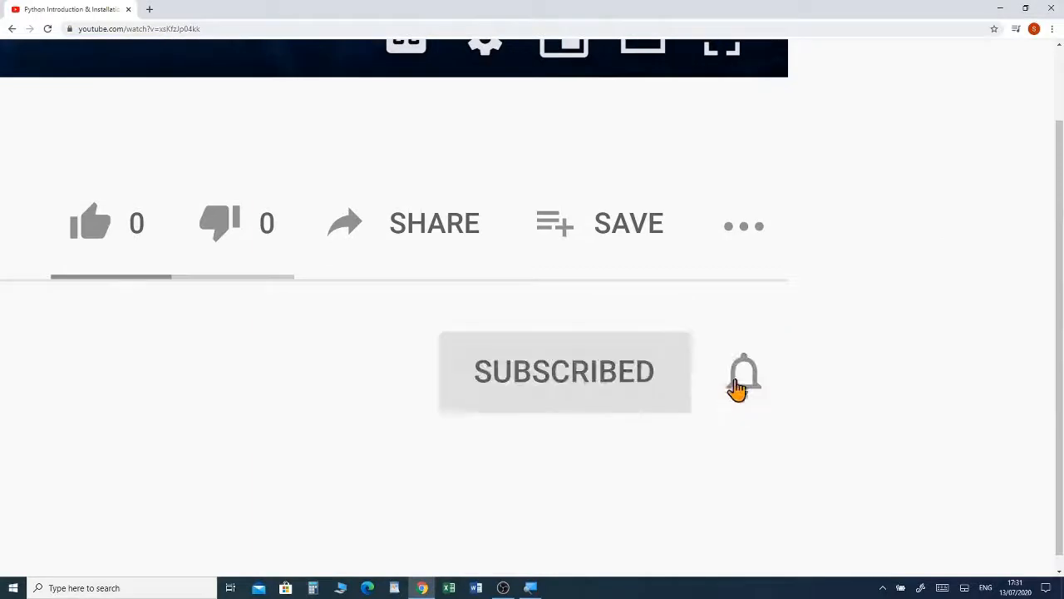
click(743, 378)
click(803, 374)
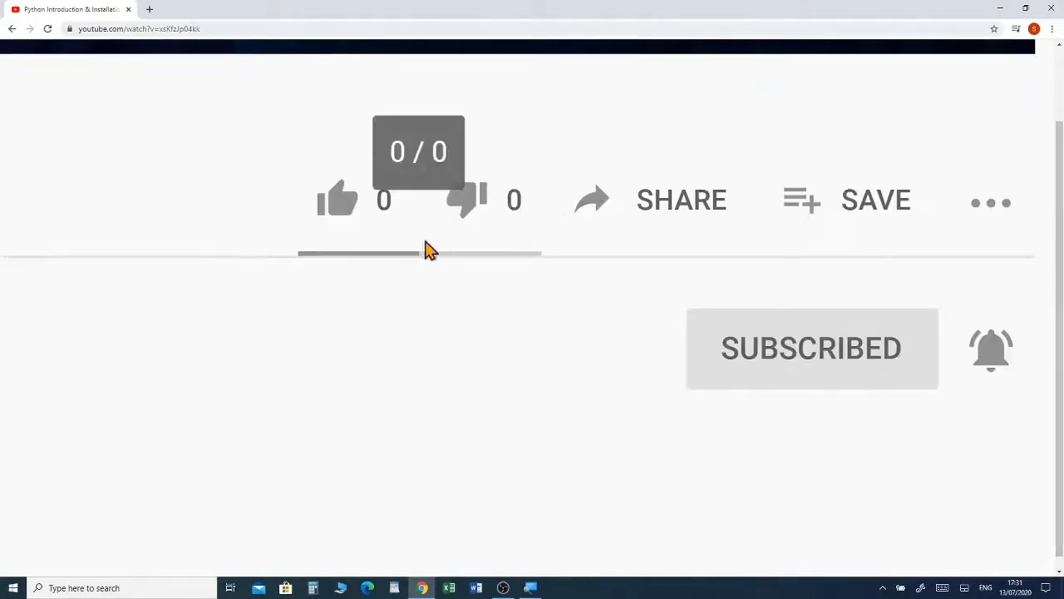
click(360, 207)
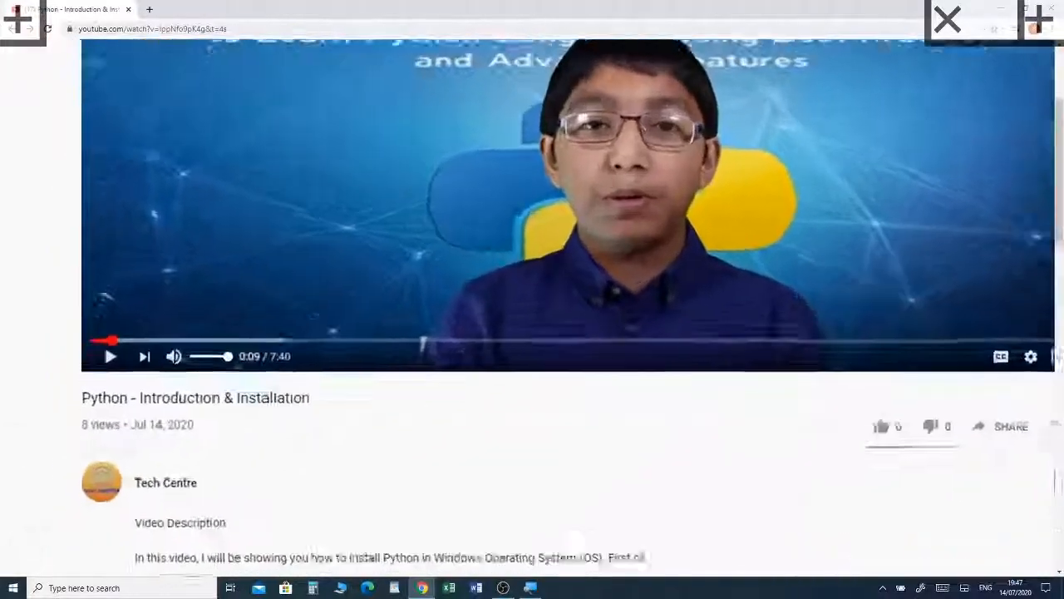
Step: Expand the full description of the "Python - Introduction & Installation" video
scroll(569, 308, down, 4)
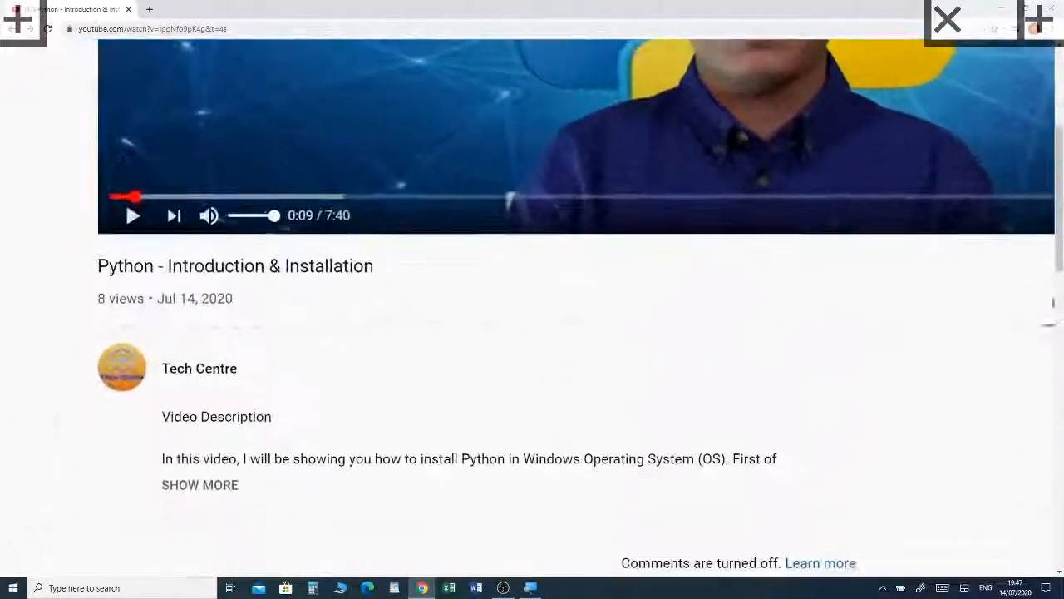
click(198, 422)
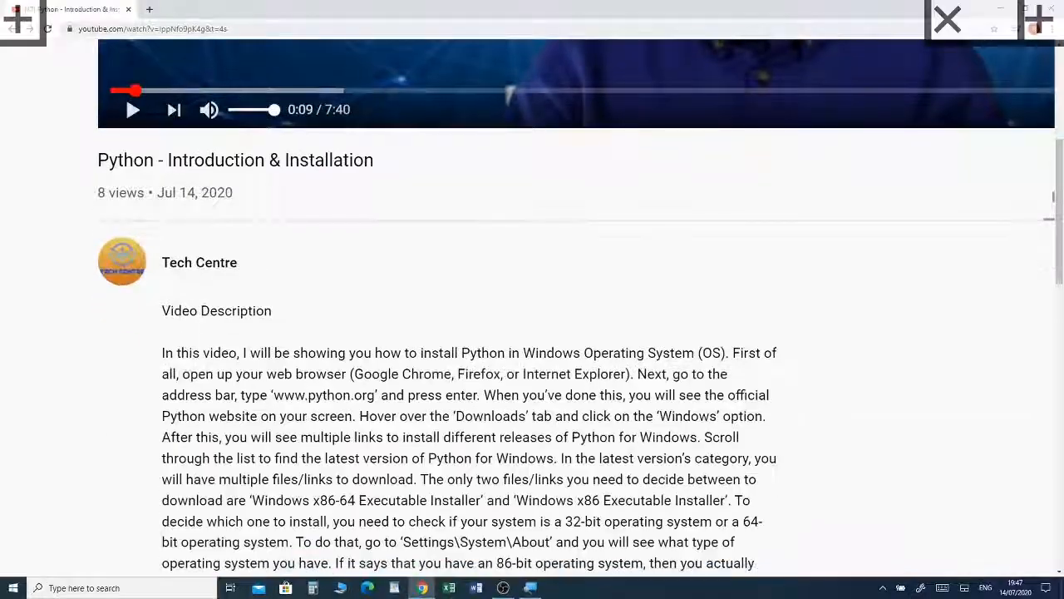